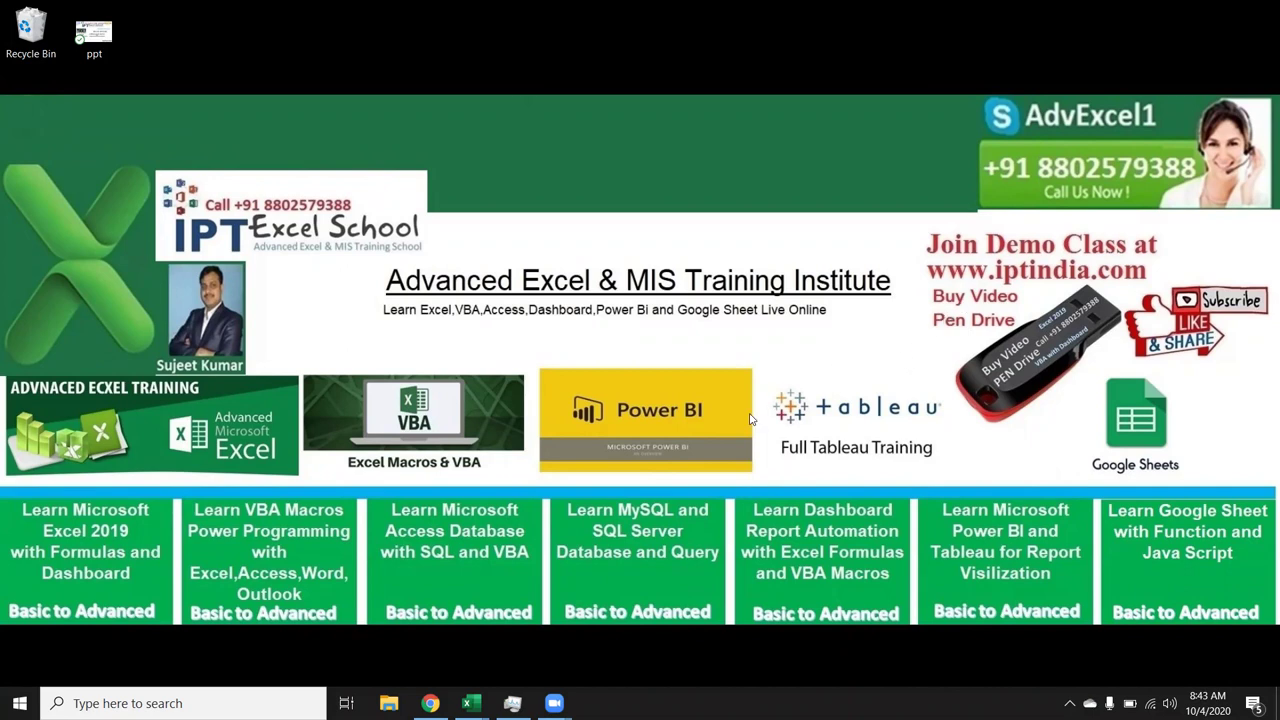
# Switch to the Book2 workbook and add a new blank Sheet4.
pyautogui.click(470, 703)
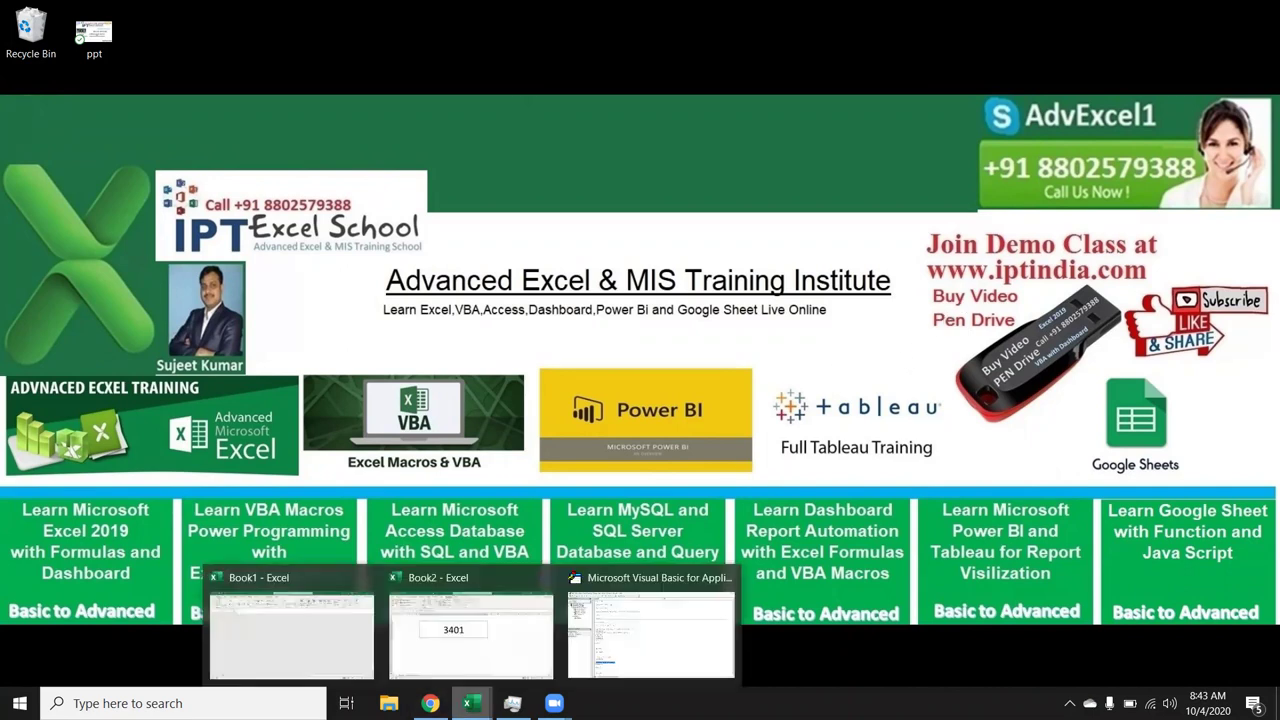
pyautogui.moveTo(470, 628)
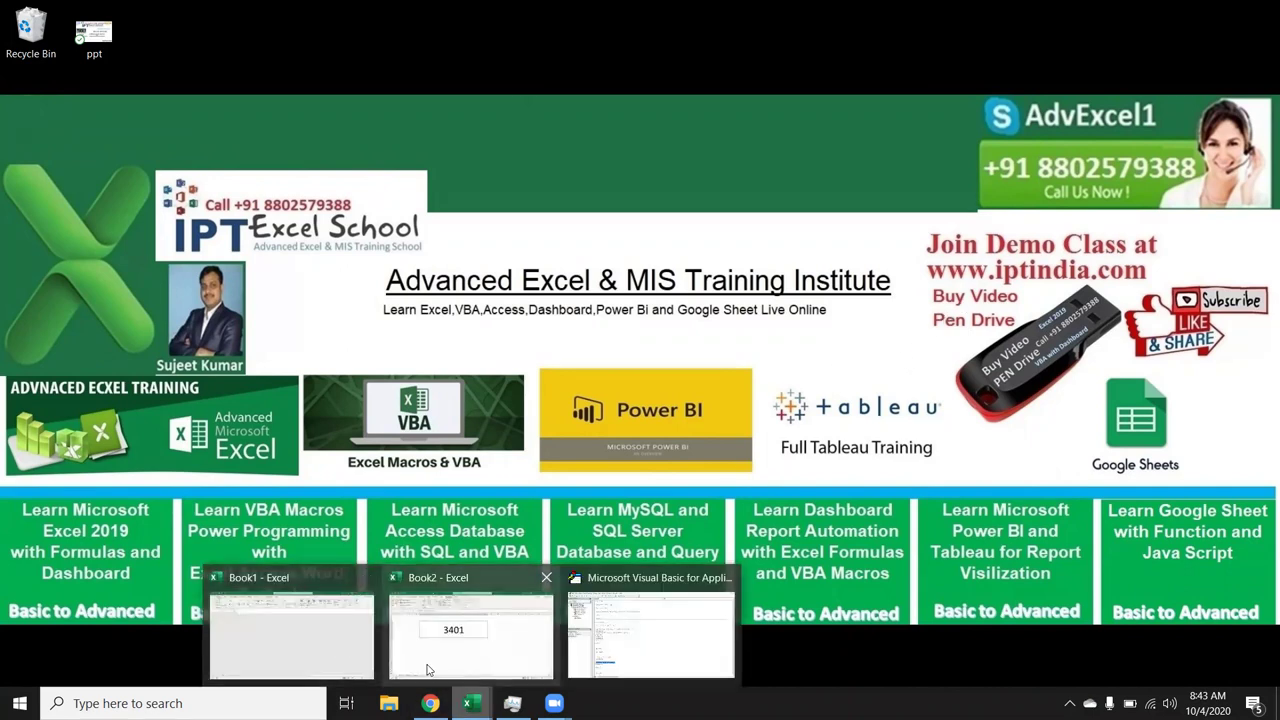
pyautogui.click(428, 669)
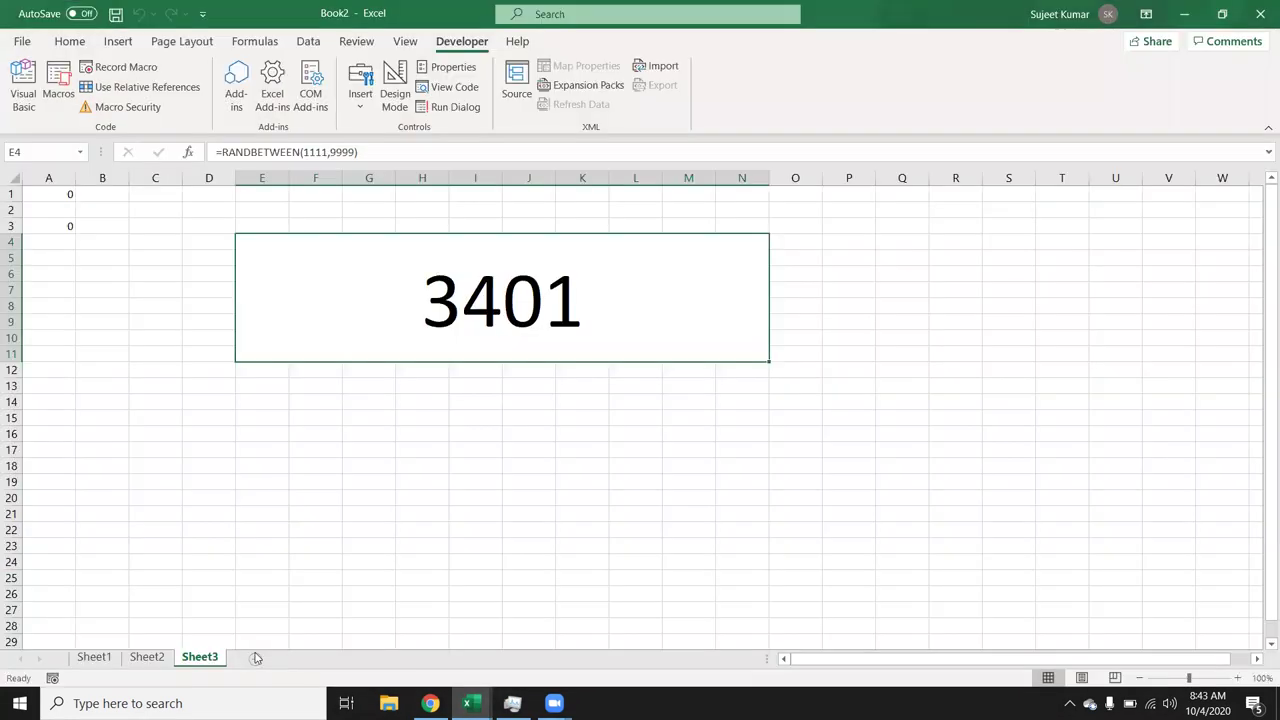
pyautogui.click(256, 657)
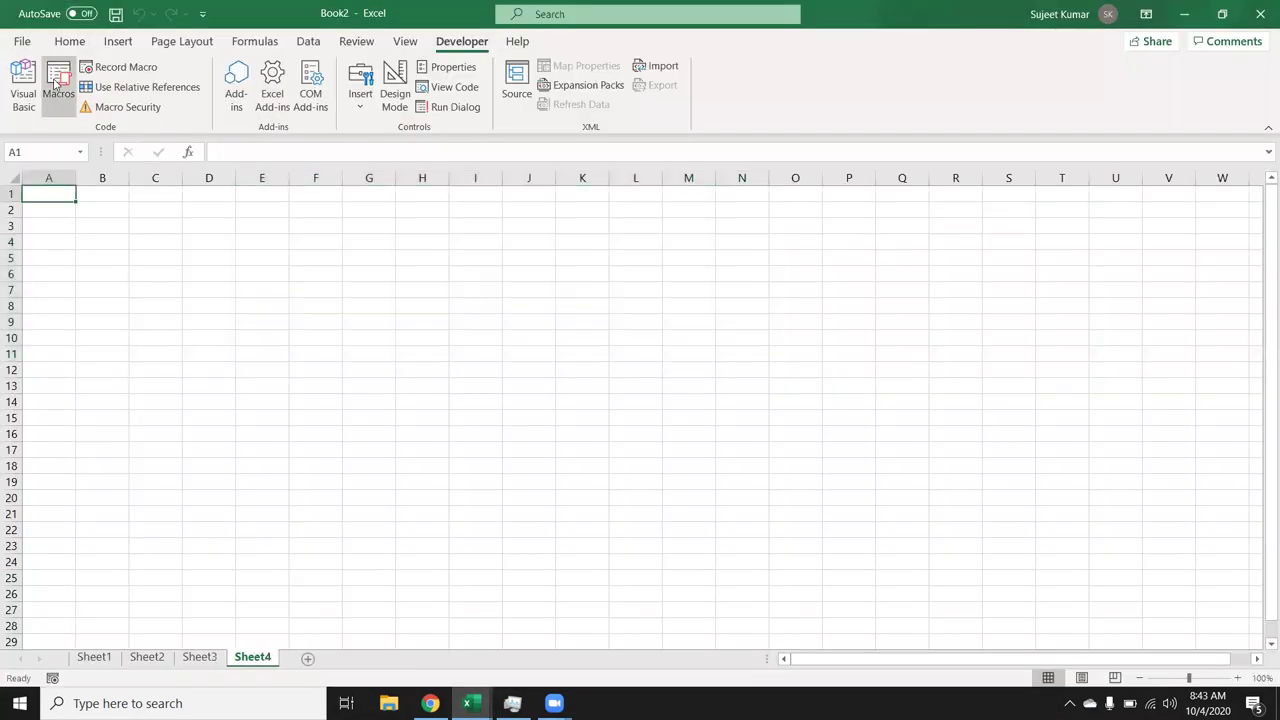
# Bring up the Open dialog through File > Open > Browse.
pyautogui.click(22, 41)
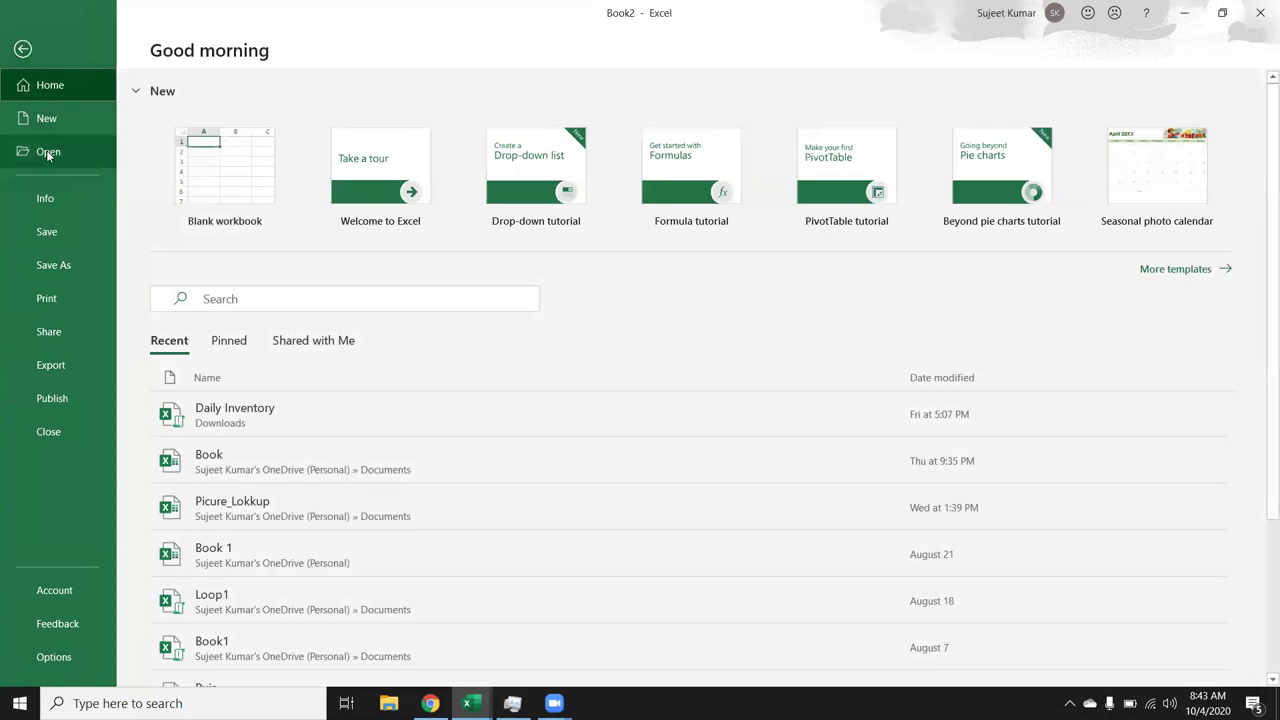
pyautogui.click(48, 155)
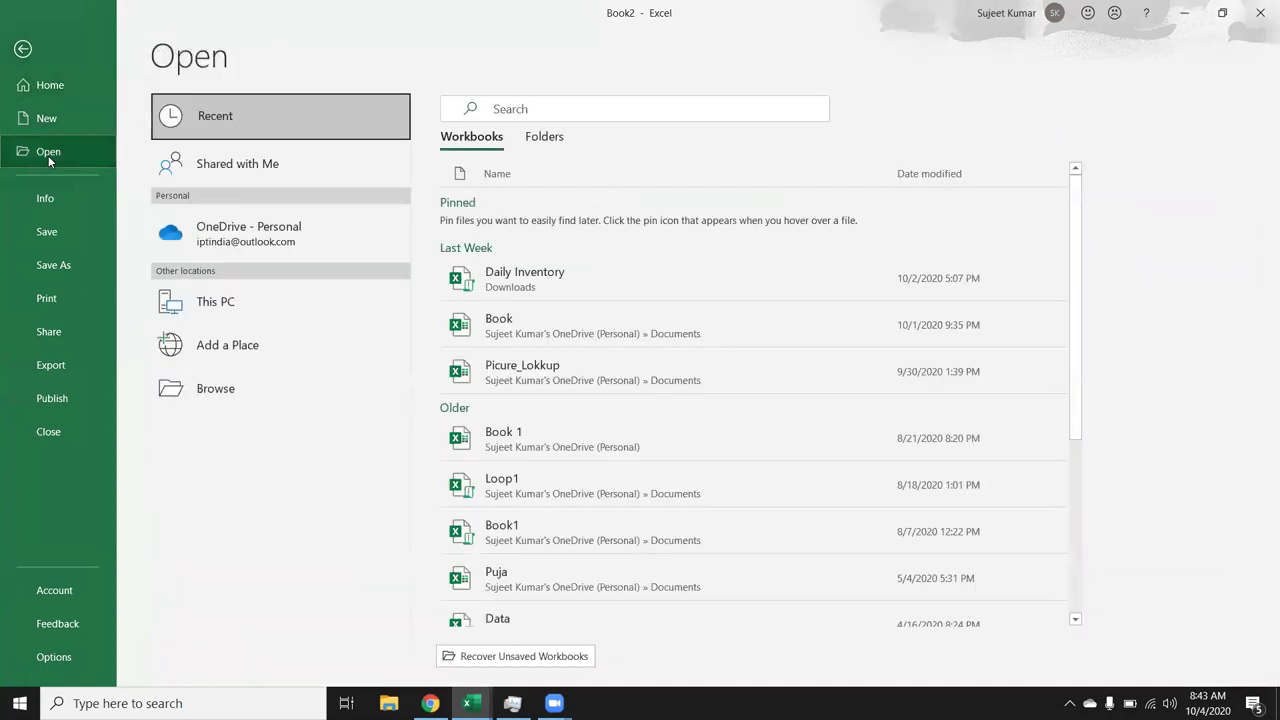
pyautogui.click(175, 387)
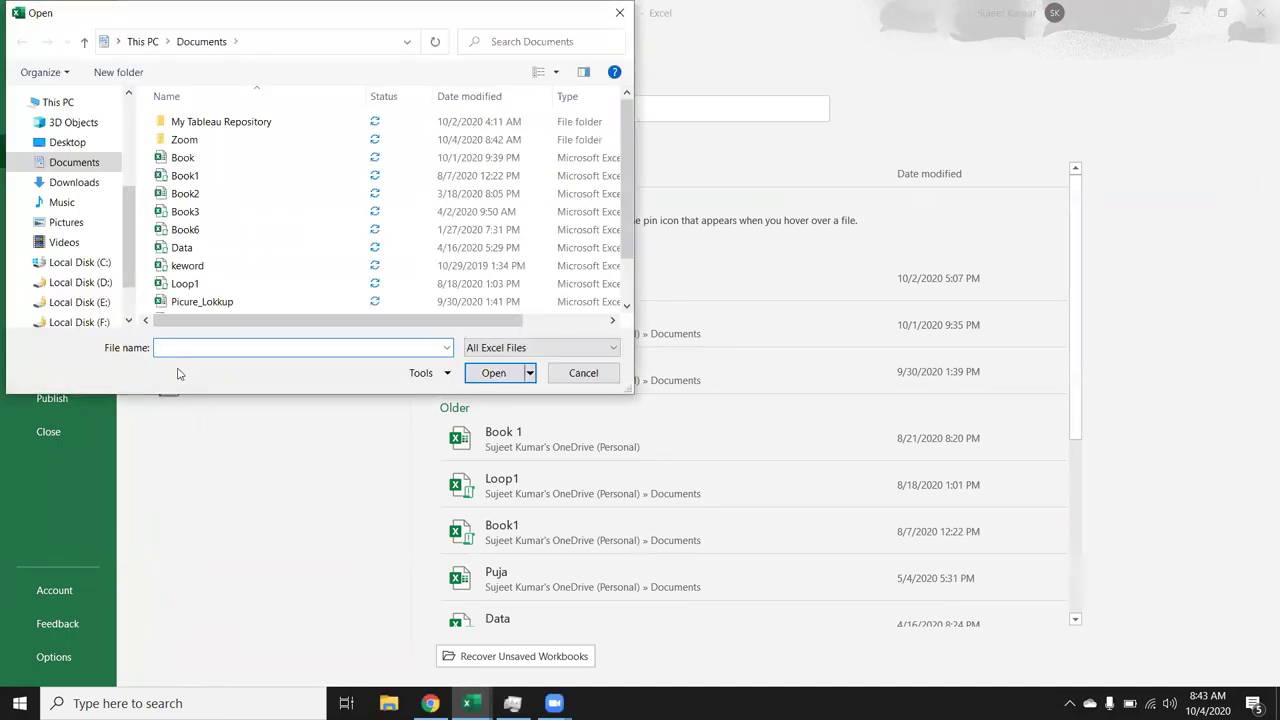
pyautogui.moveTo(70, 242)
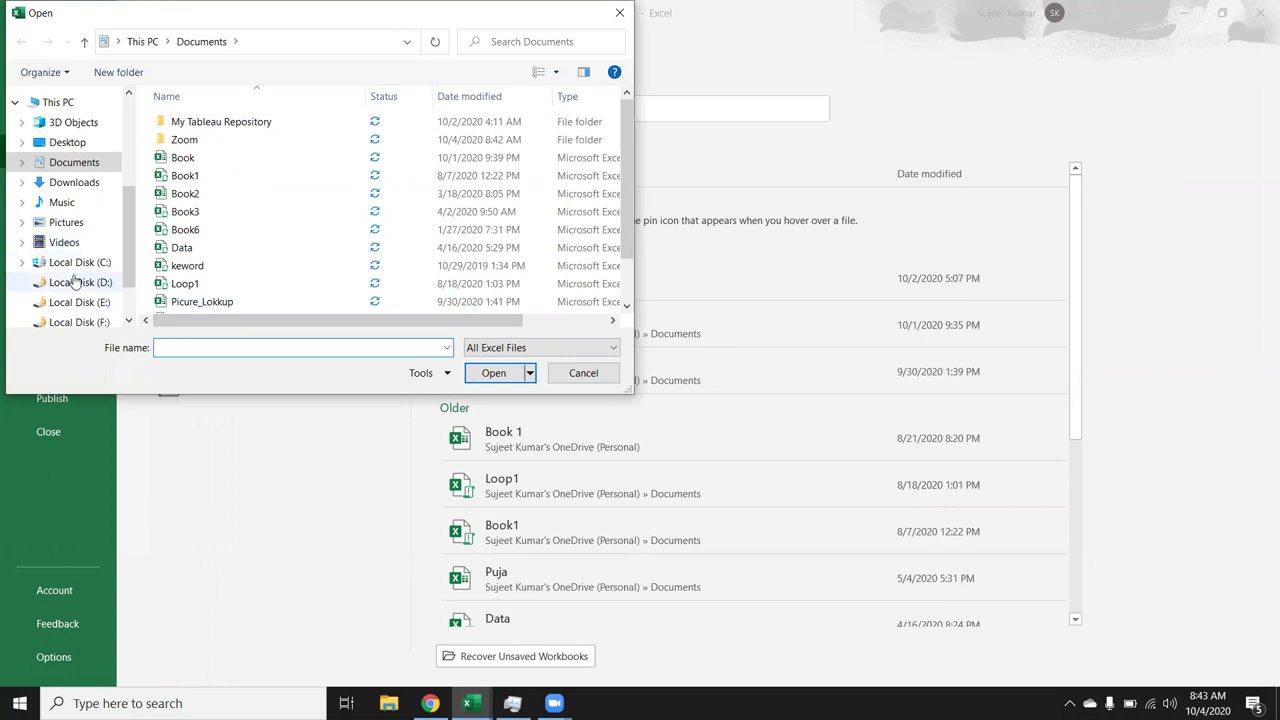
# Try the D:, E: and F: drives, dismissing the drive unlock prompts, ending in Documents.
pyautogui.click(75, 284)
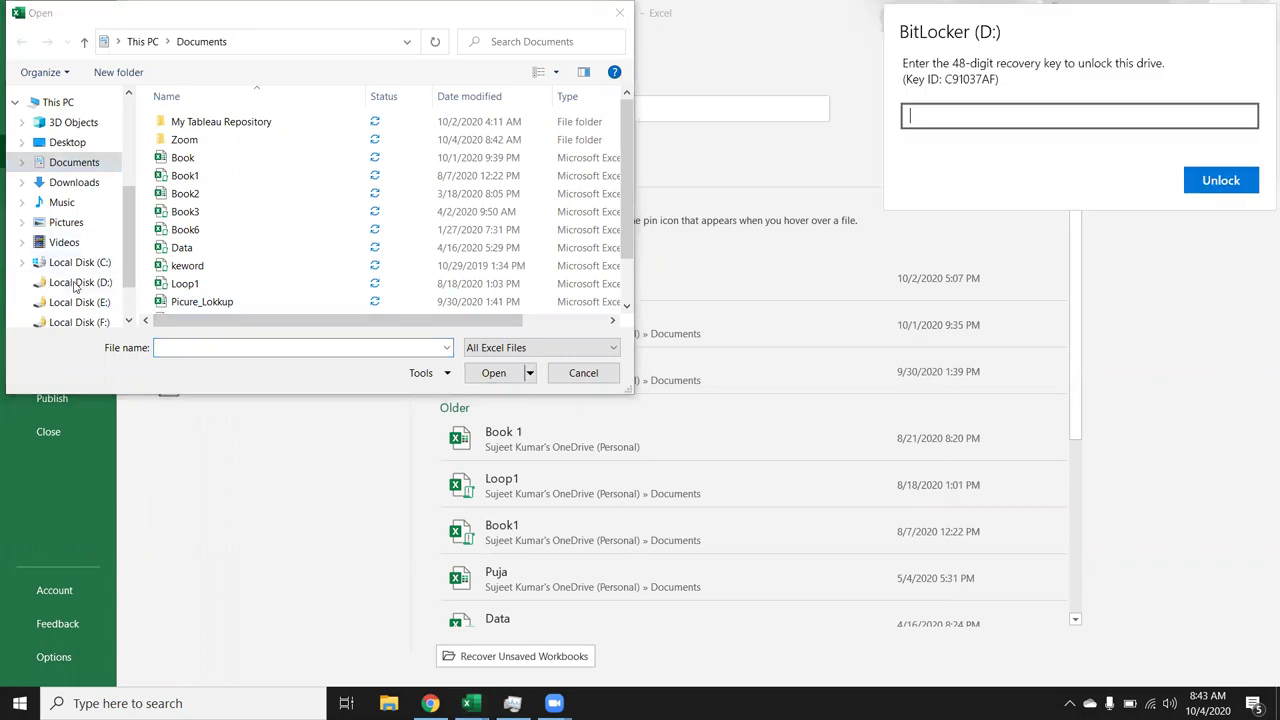
pyautogui.click(1097, 278)
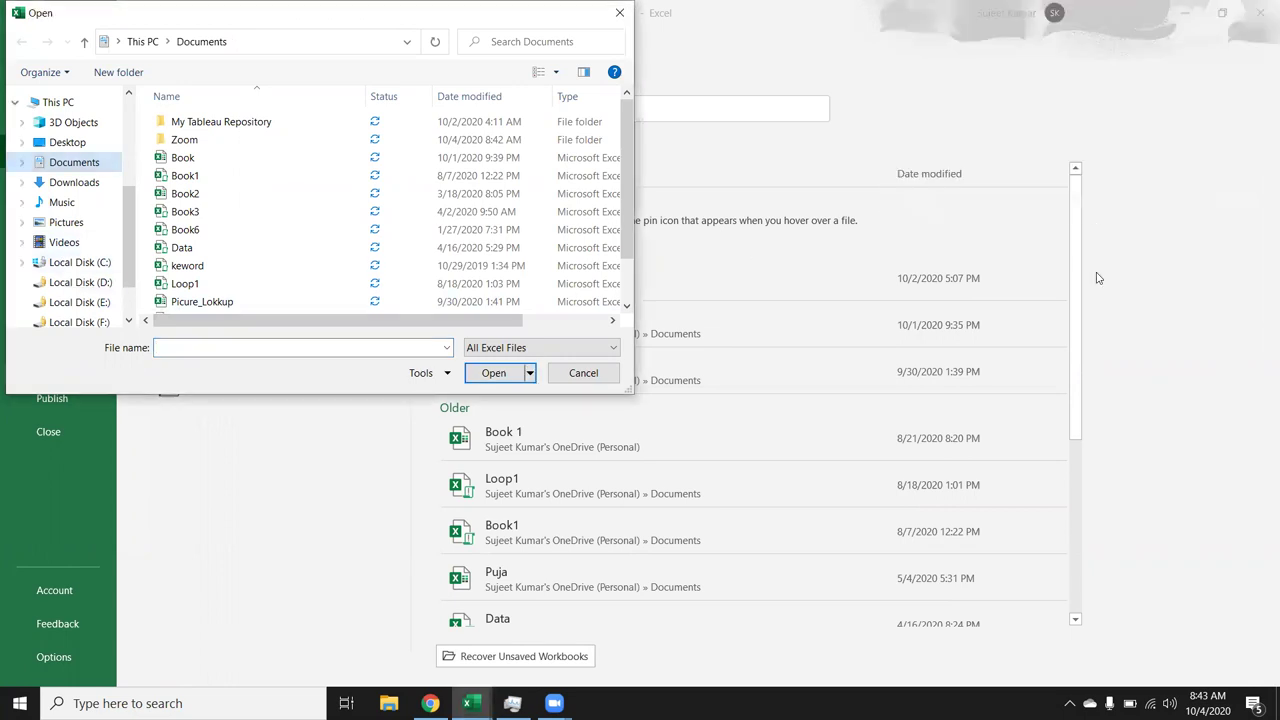
pyautogui.click(130, 320)
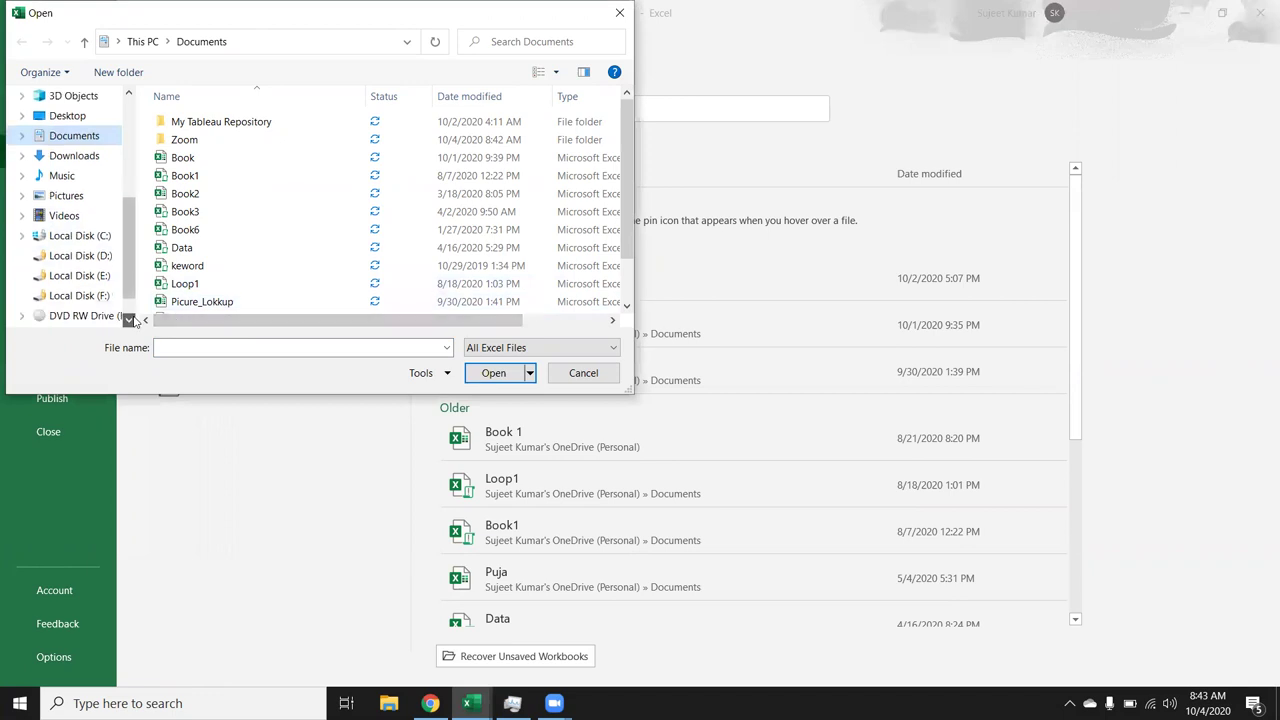
pyautogui.click(101, 297)
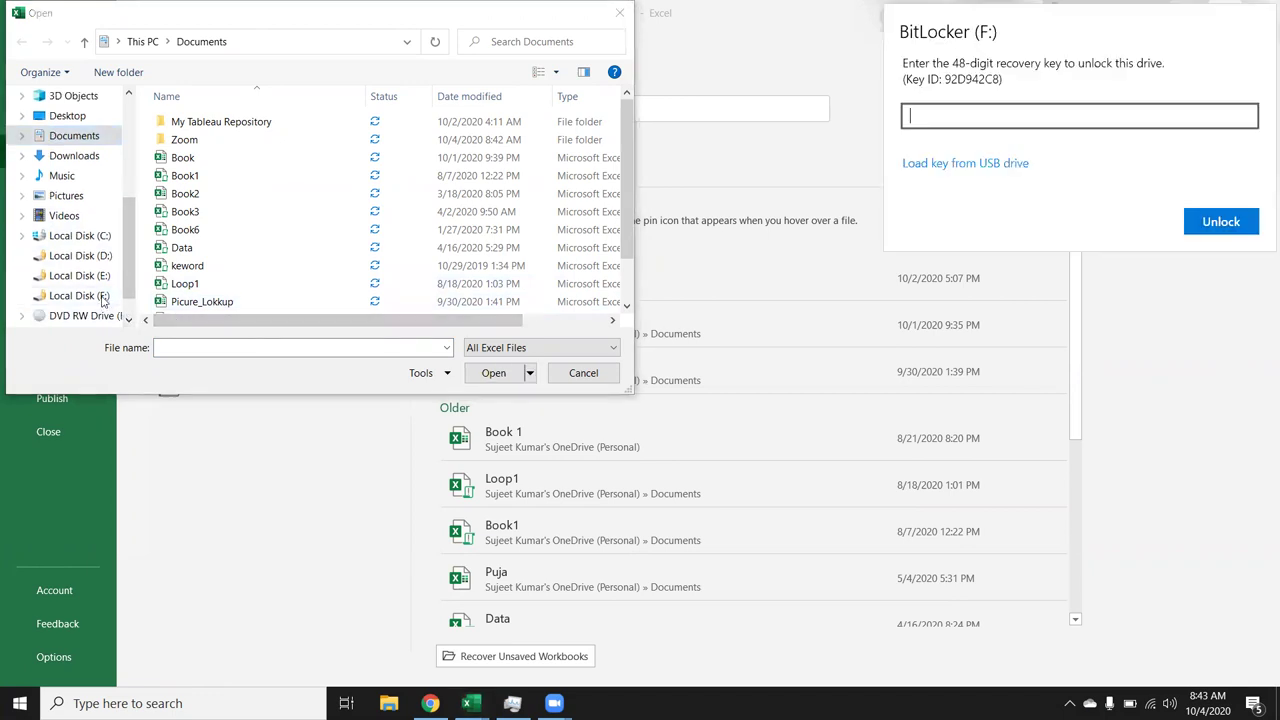
pyautogui.click(103, 290)
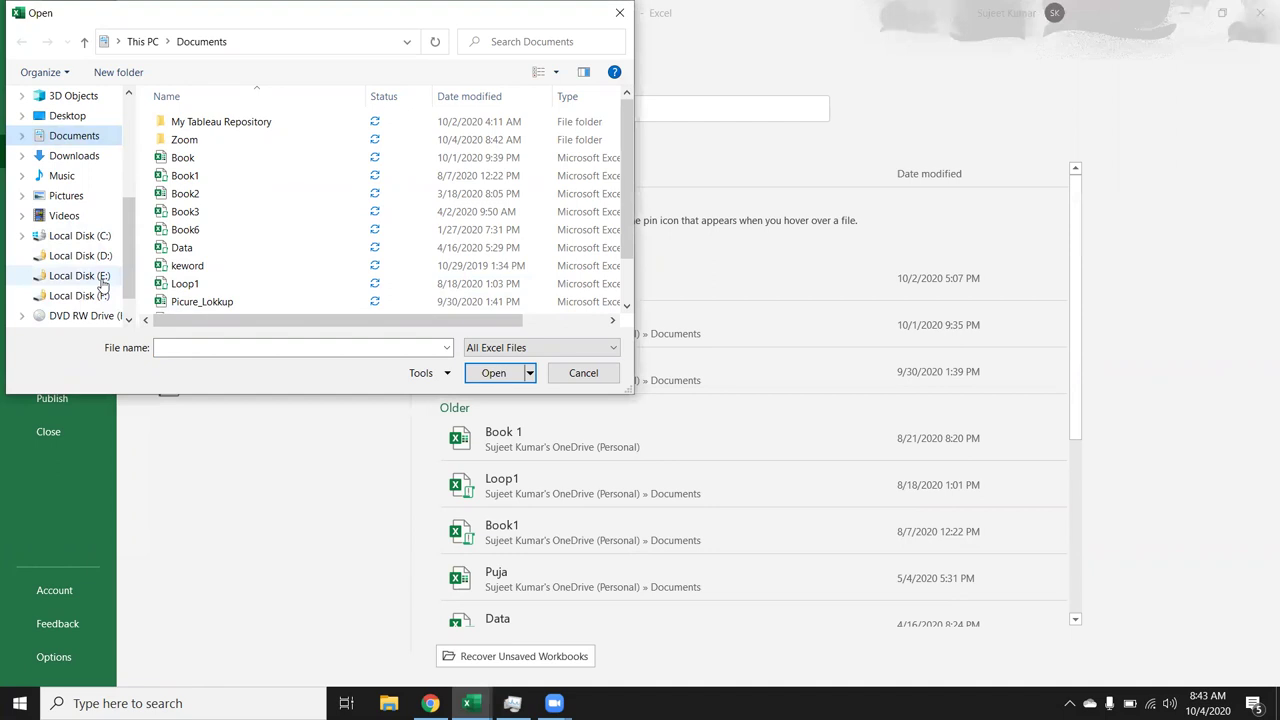
pyautogui.click(103, 280)
pyautogui.click(103, 283)
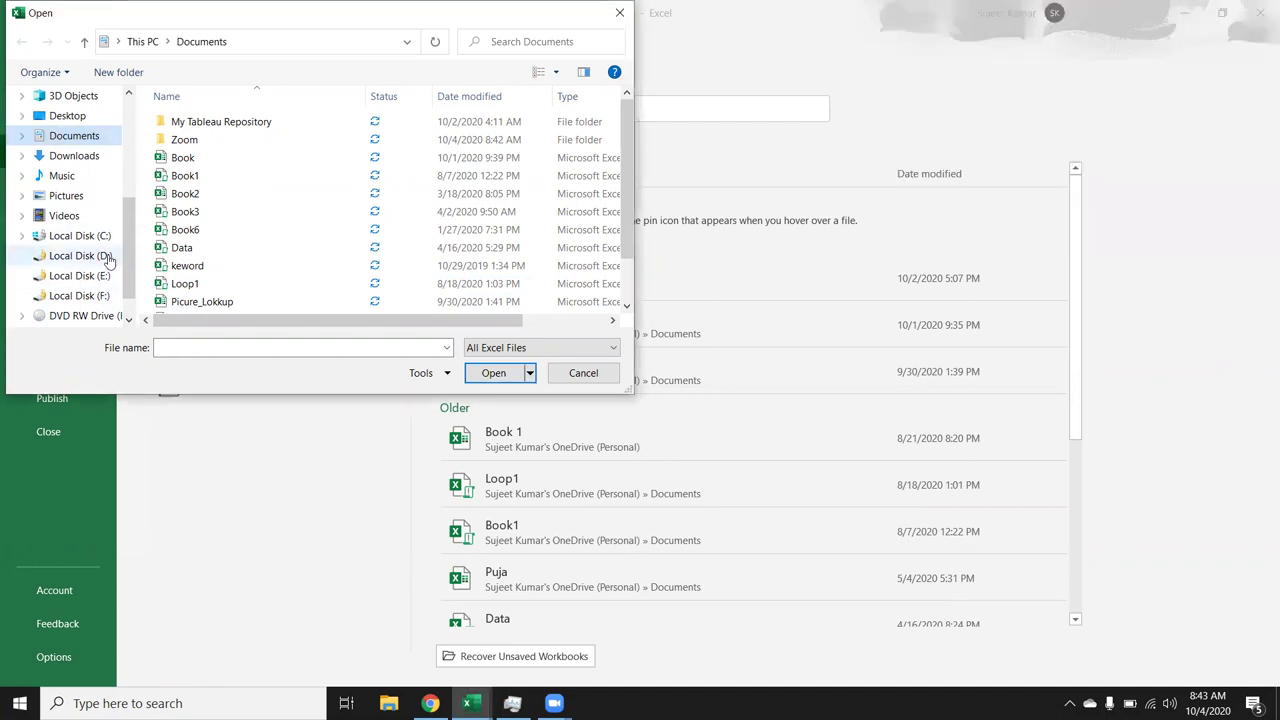
pyautogui.click(106, 257)
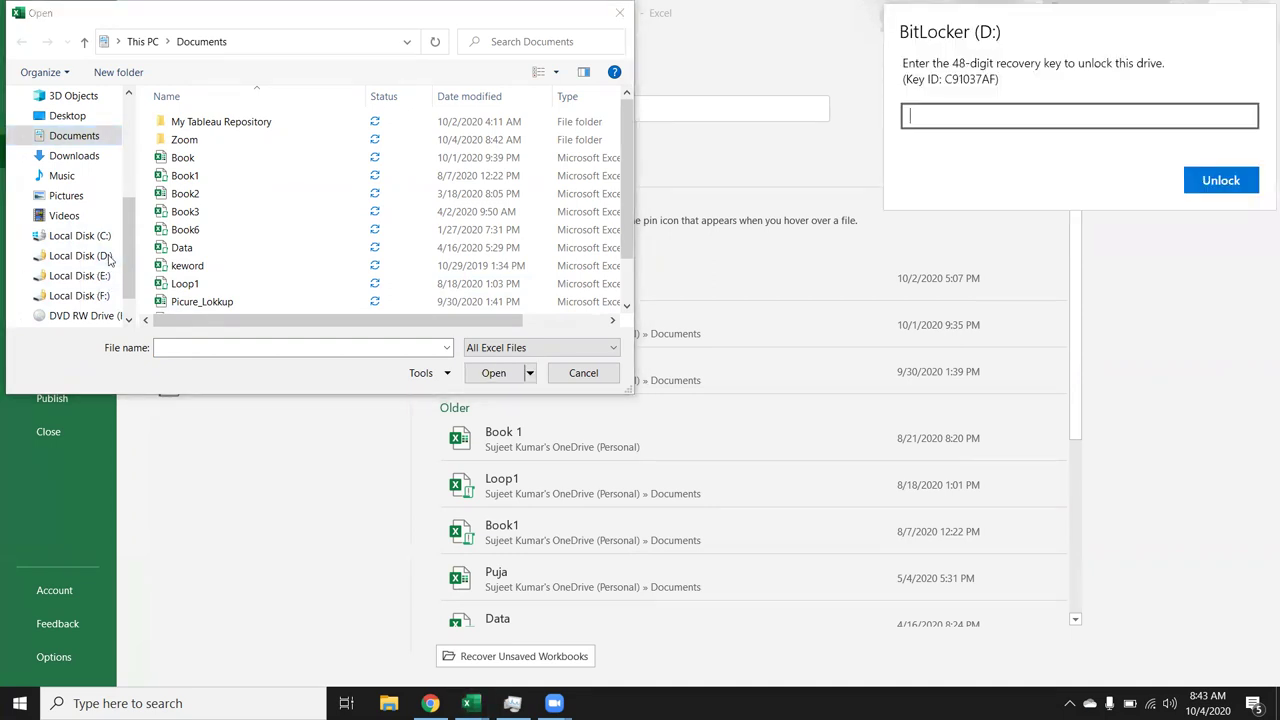
pyautogui.click(110, 259)
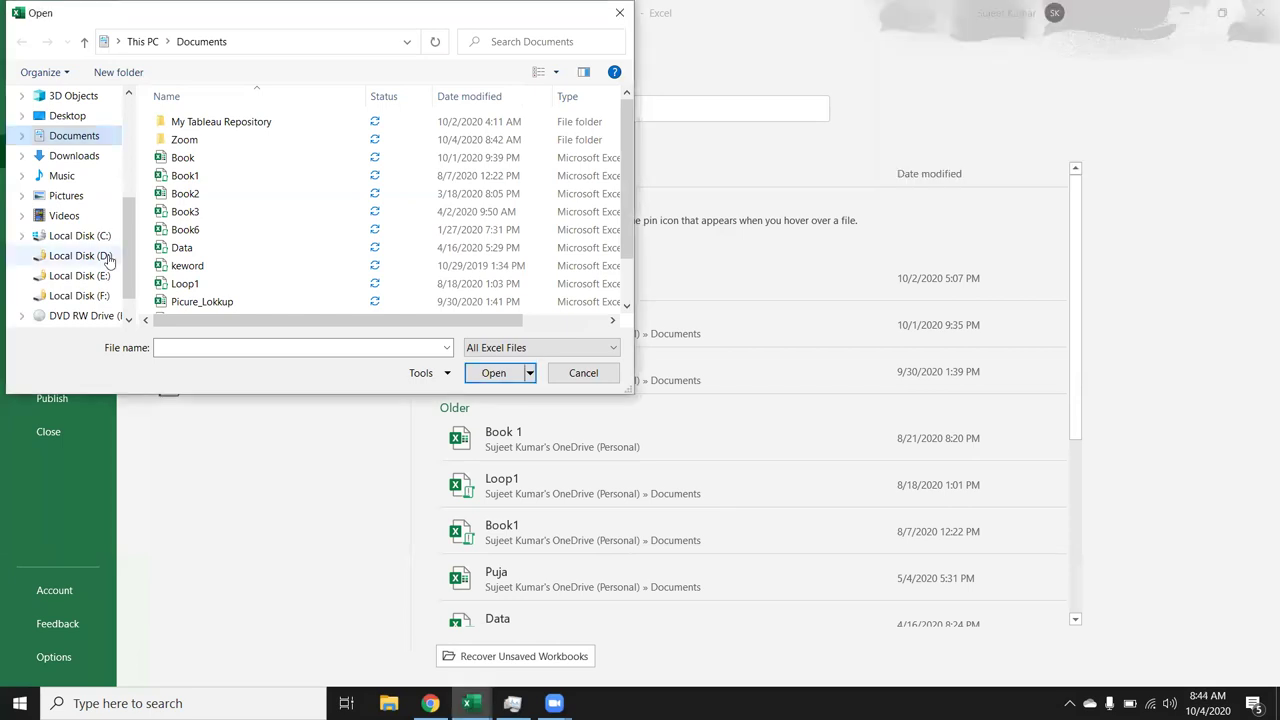
# Cancel the Open dialog and start a new Chrome tab.
pyautogui.press('Escape')
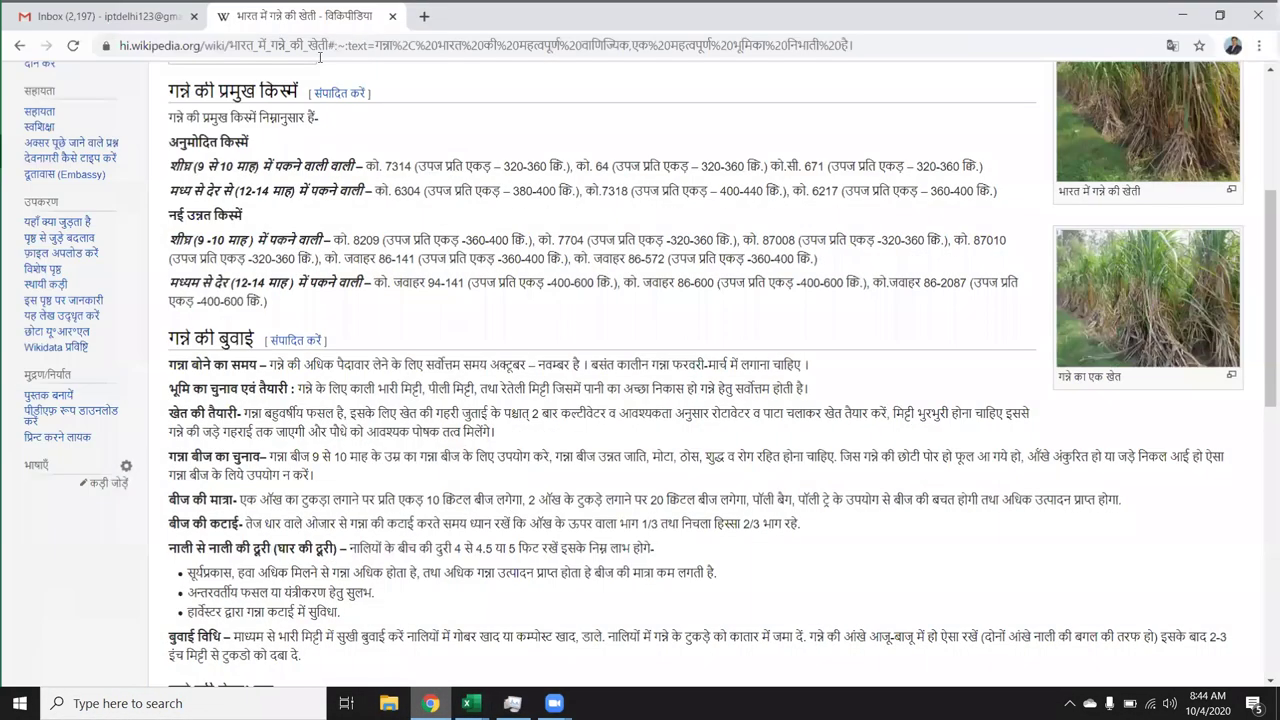
pyautogui.hotkey('ctrl', 't')
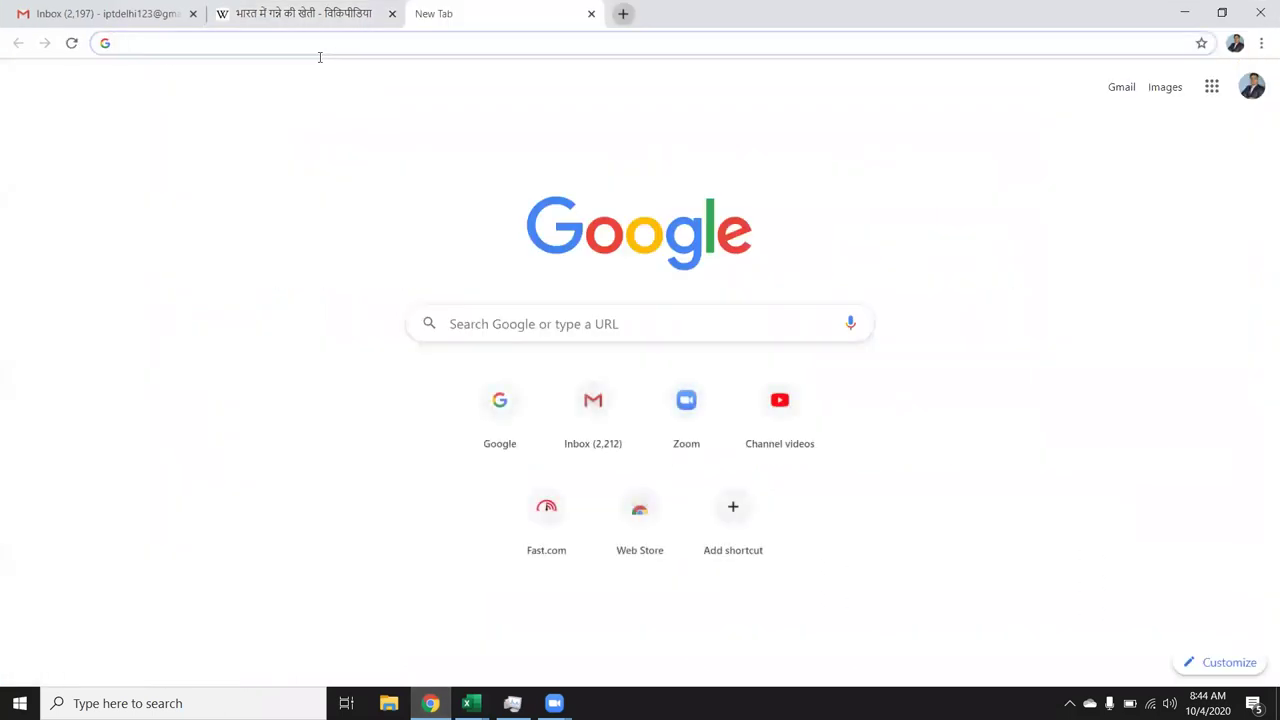
pyautogui.write('g')
pyautogui.press('Escape')
# From Gmail's Sent folder, download Bio-Att (1).xlsx from the File email and open it.
pyautogui.click(101, 20)
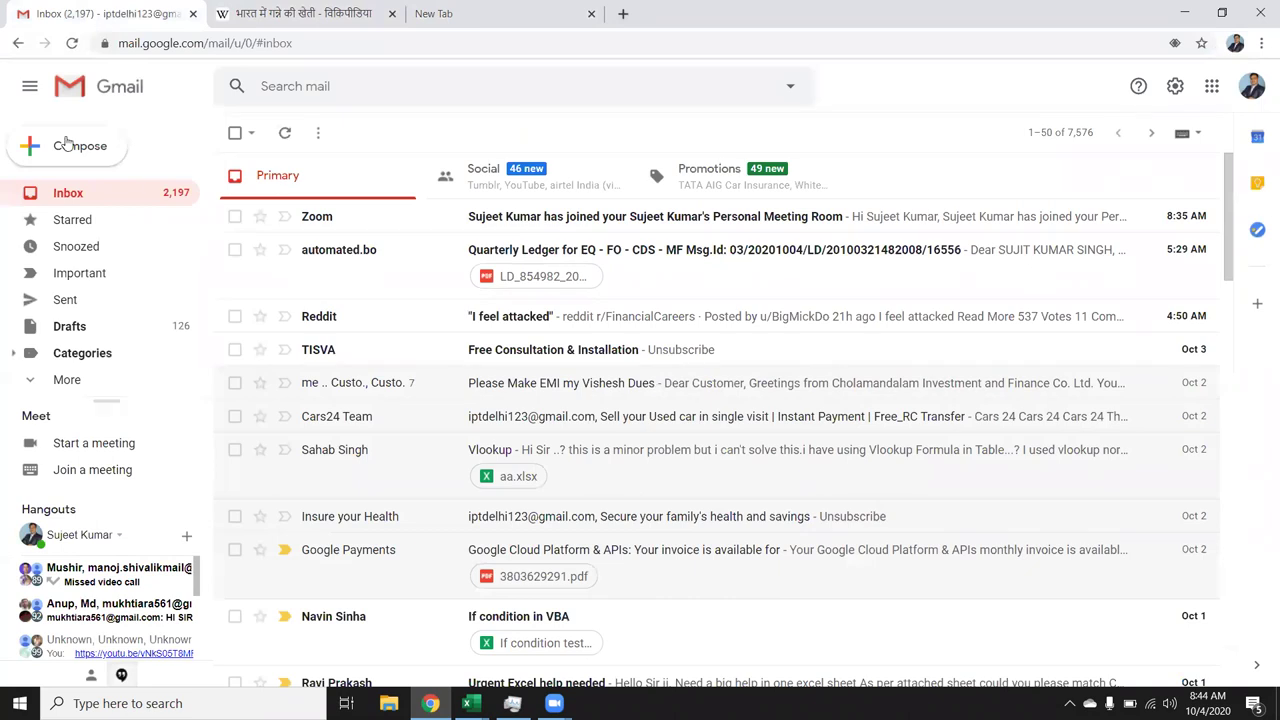
pyautogui.click(66, 300)
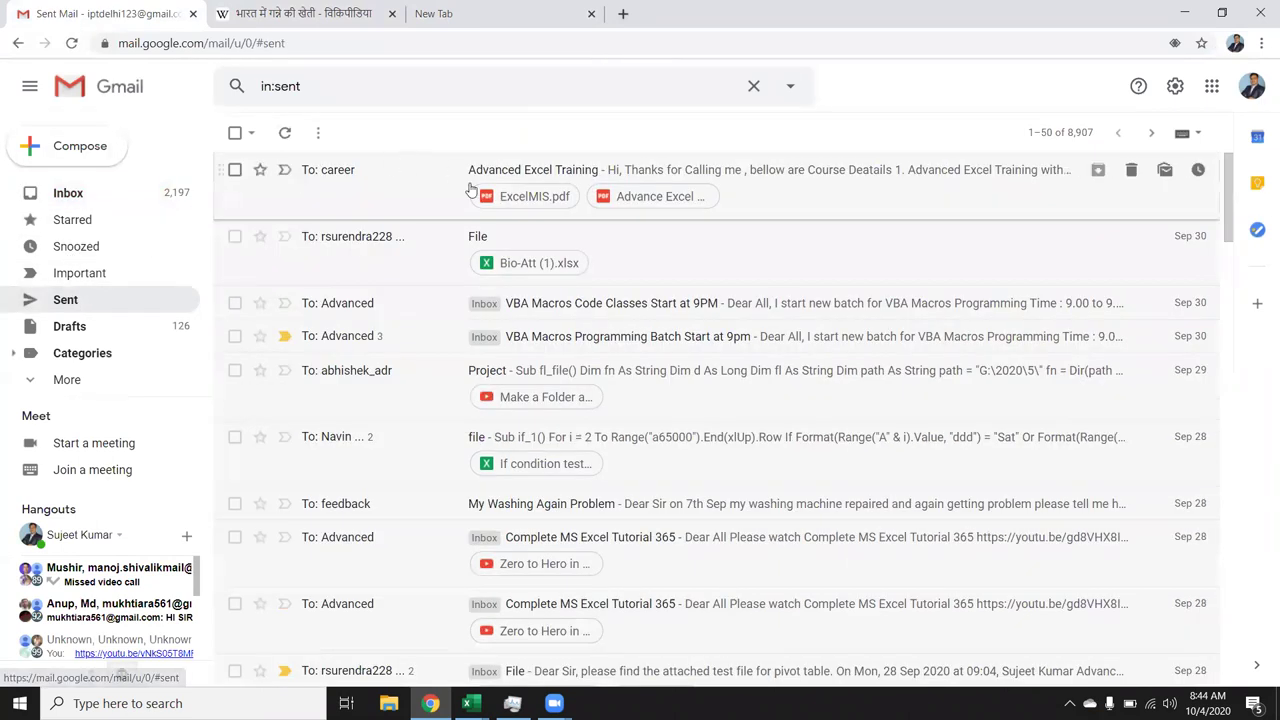
pyautogui.click(421, 273)
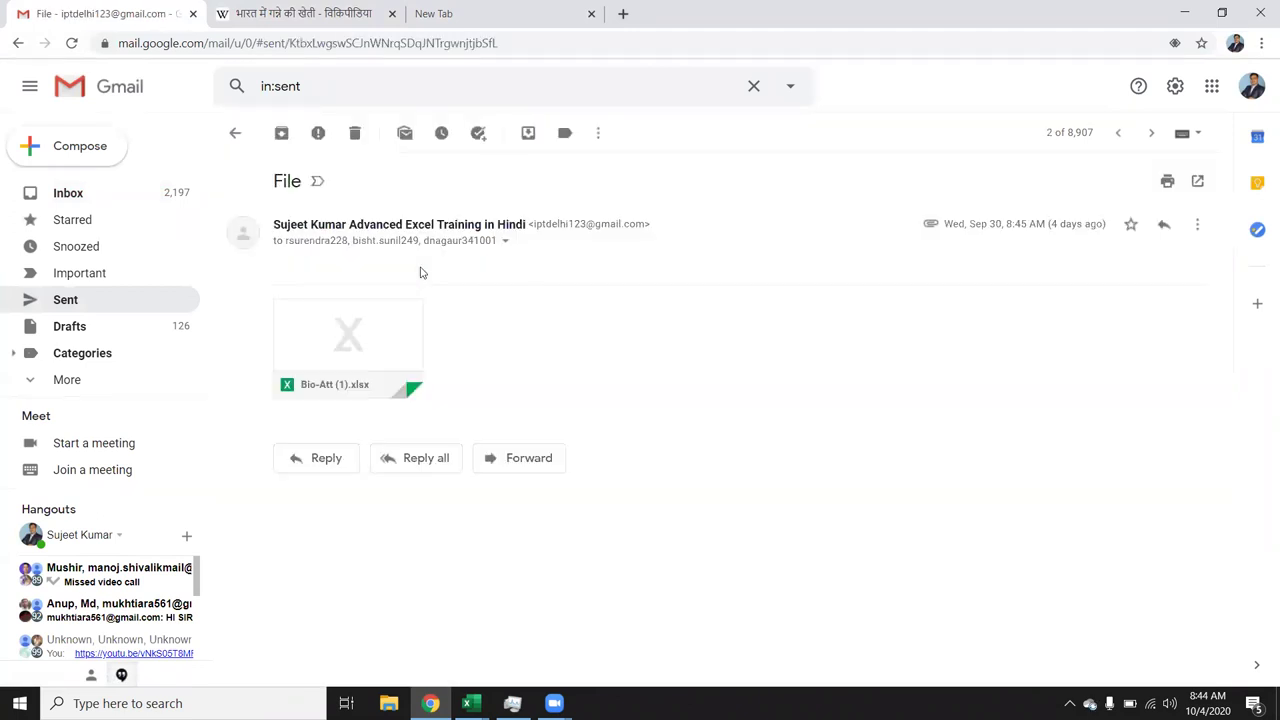
pyautogui.click(310, 387)
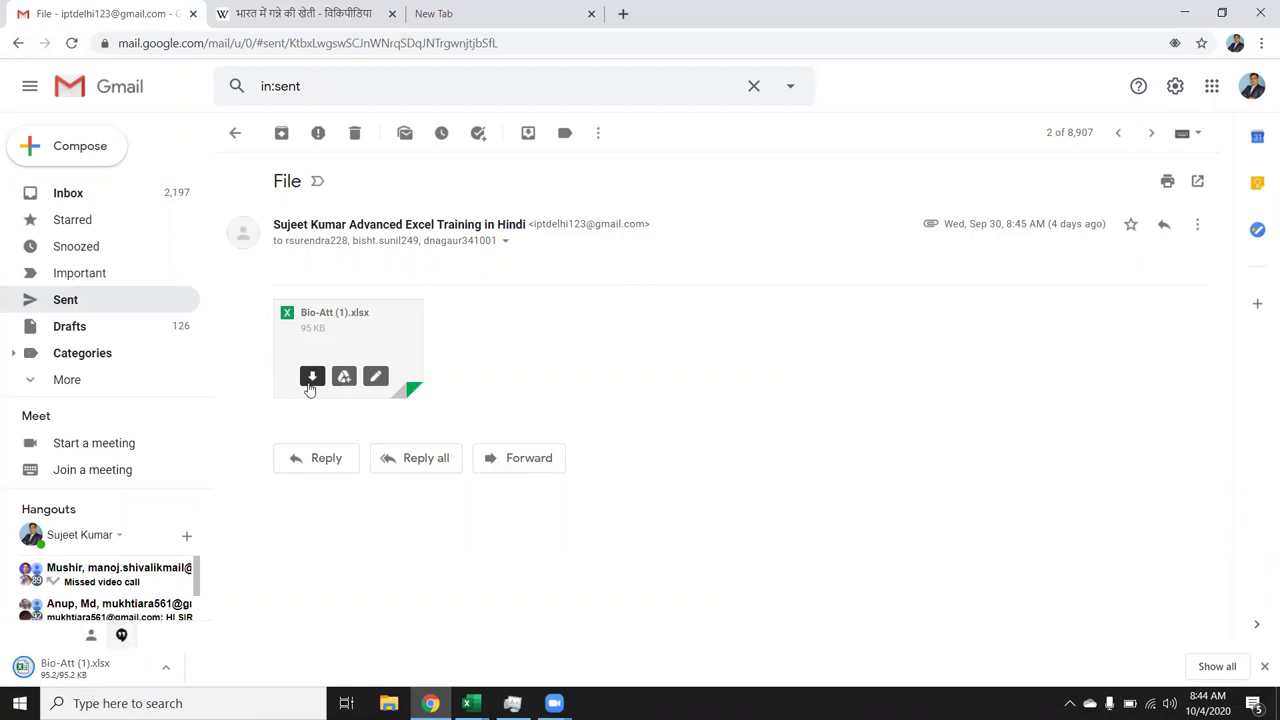
pyautogui.click(135, 672)
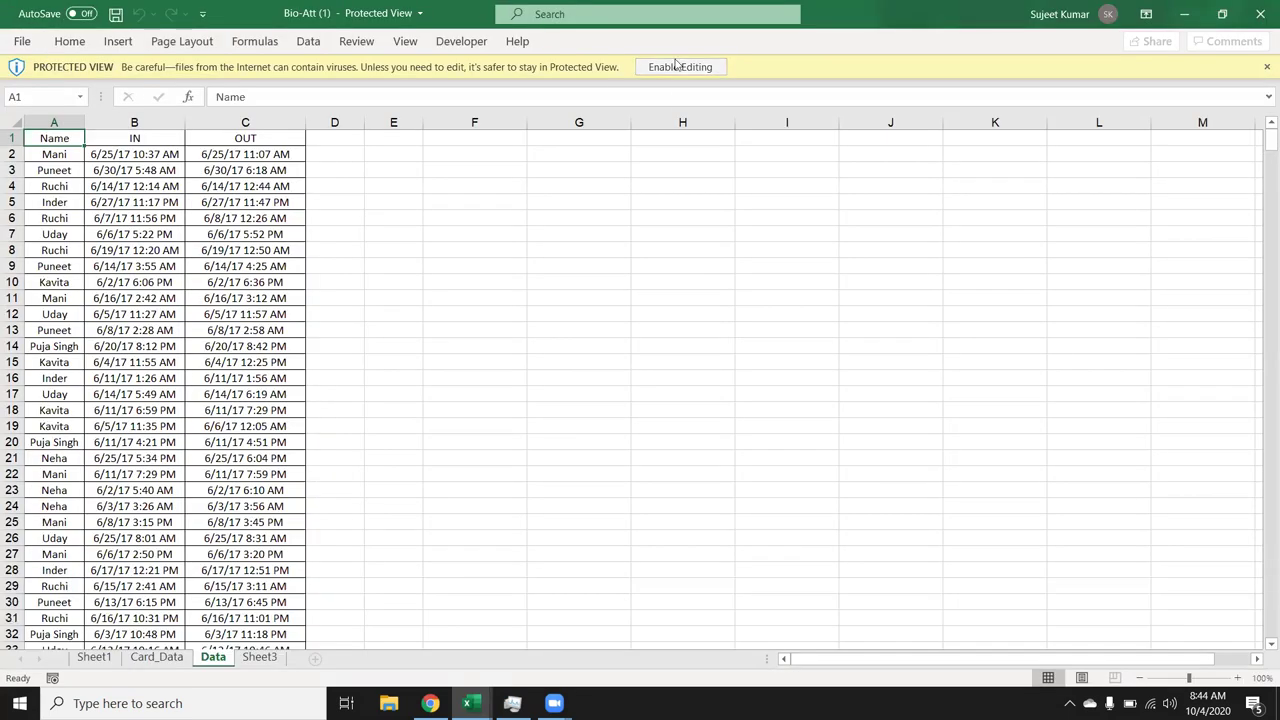
# Enable editing in Bio-Att (1).xlsx and move to the Sdate timestamps in B3 and B4 on Card_Data.
pyautogui.click(676, 66)
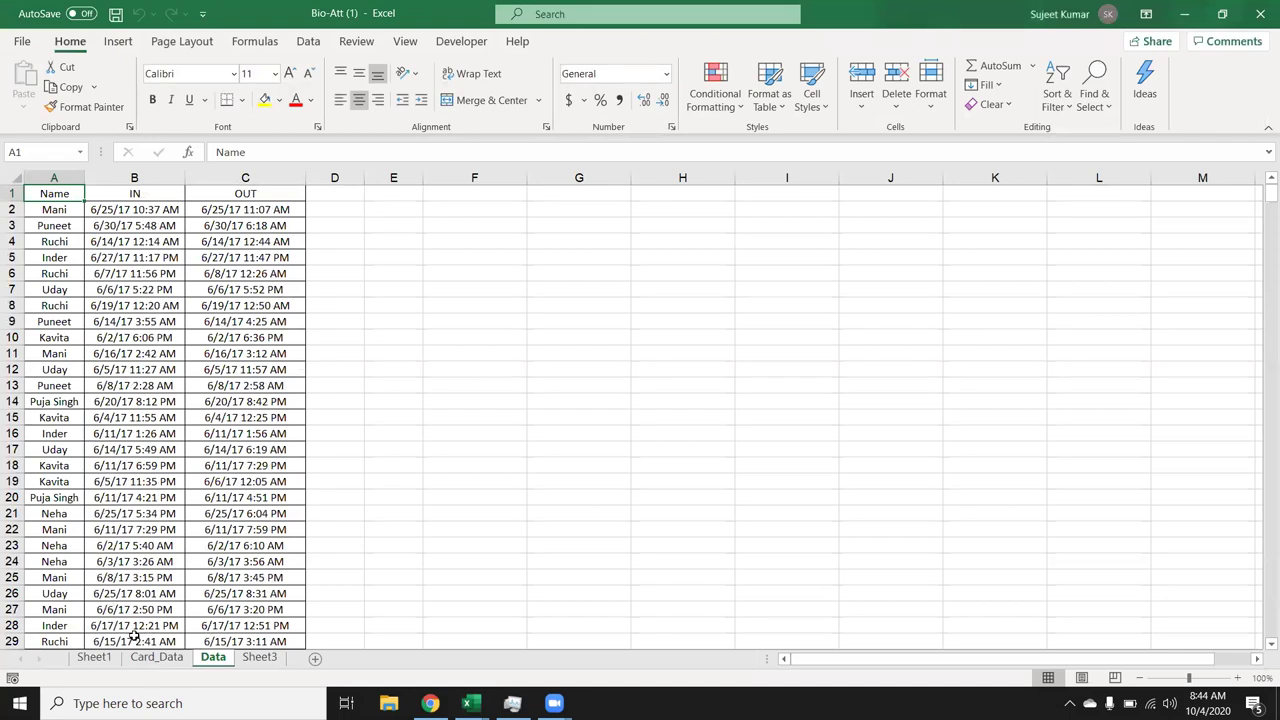
pyautogui.click(160, 658)
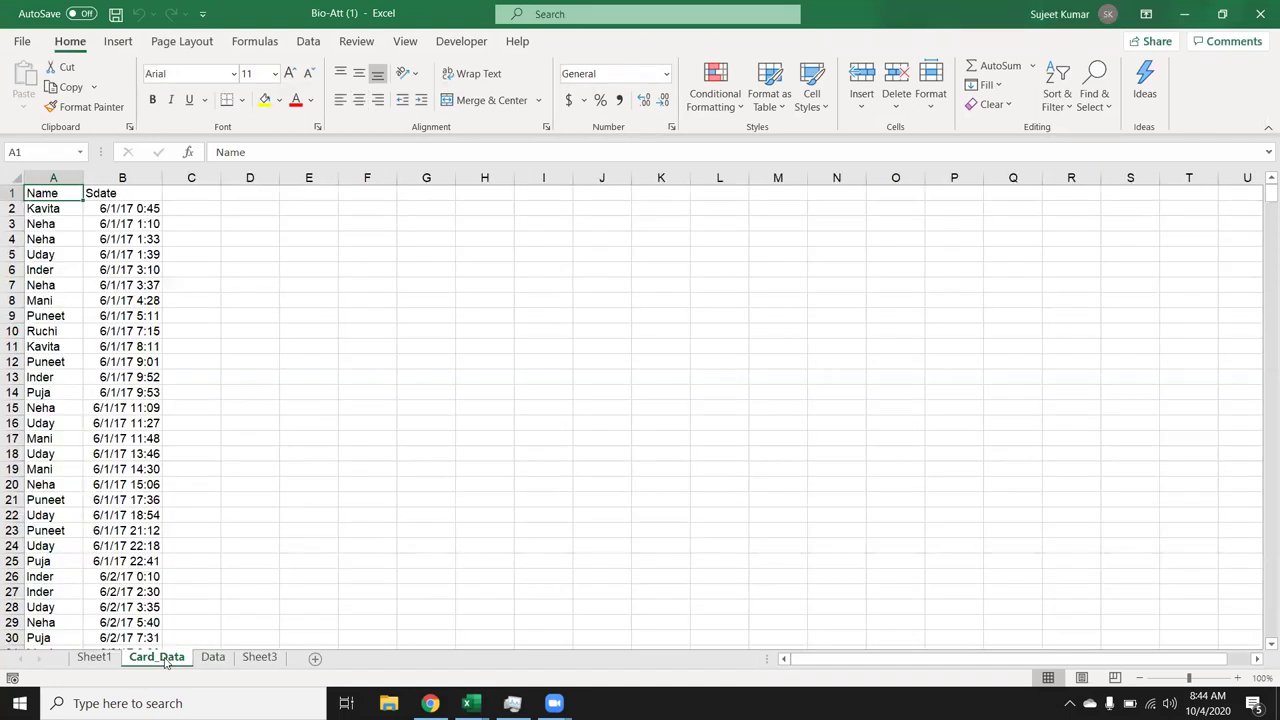
pyautogui.press('Down')
pyautogui.press('Down')
pyautogui.press('Right')
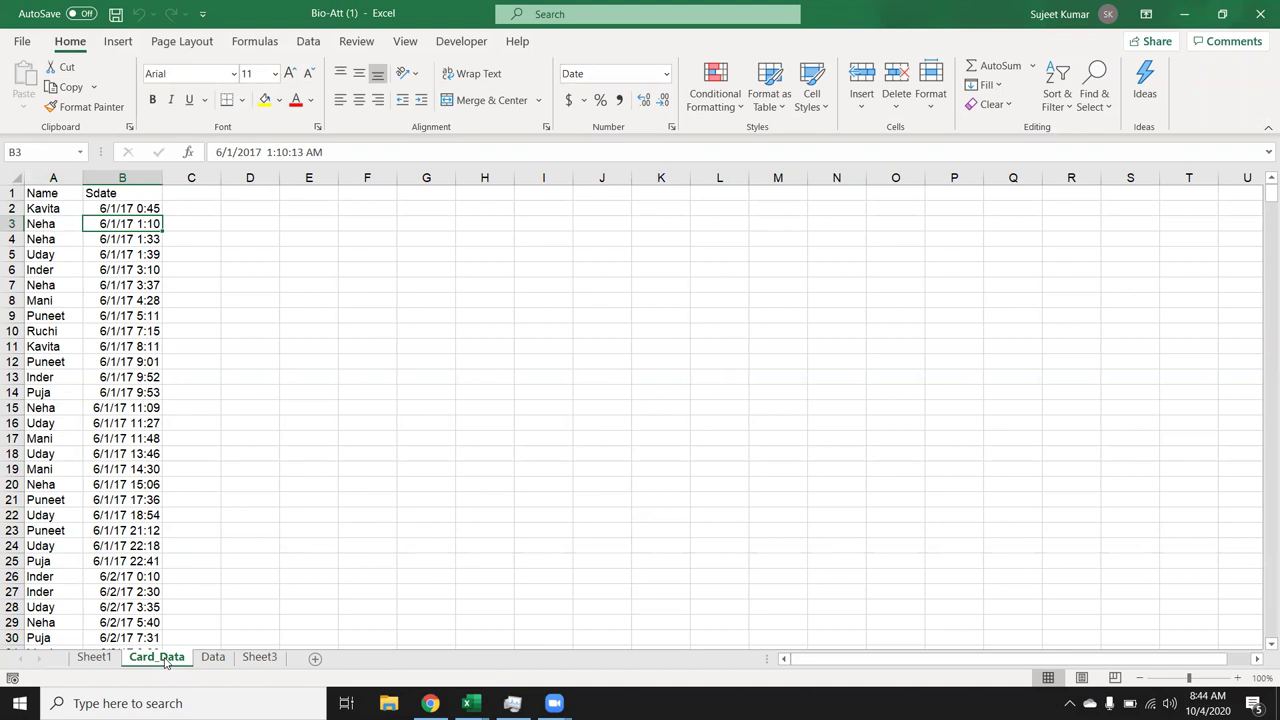
pyautogui.press('Down')
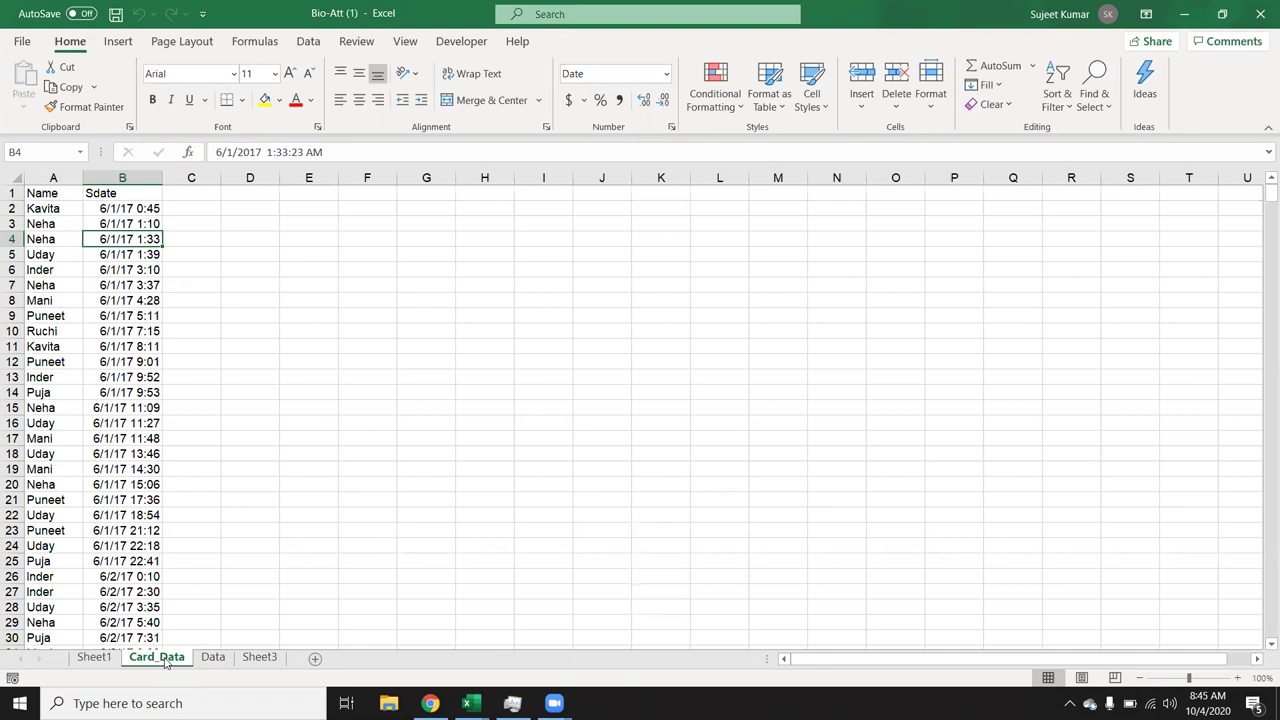
pyautogui.click(96, 660)
pyautogui.click(330, 350)
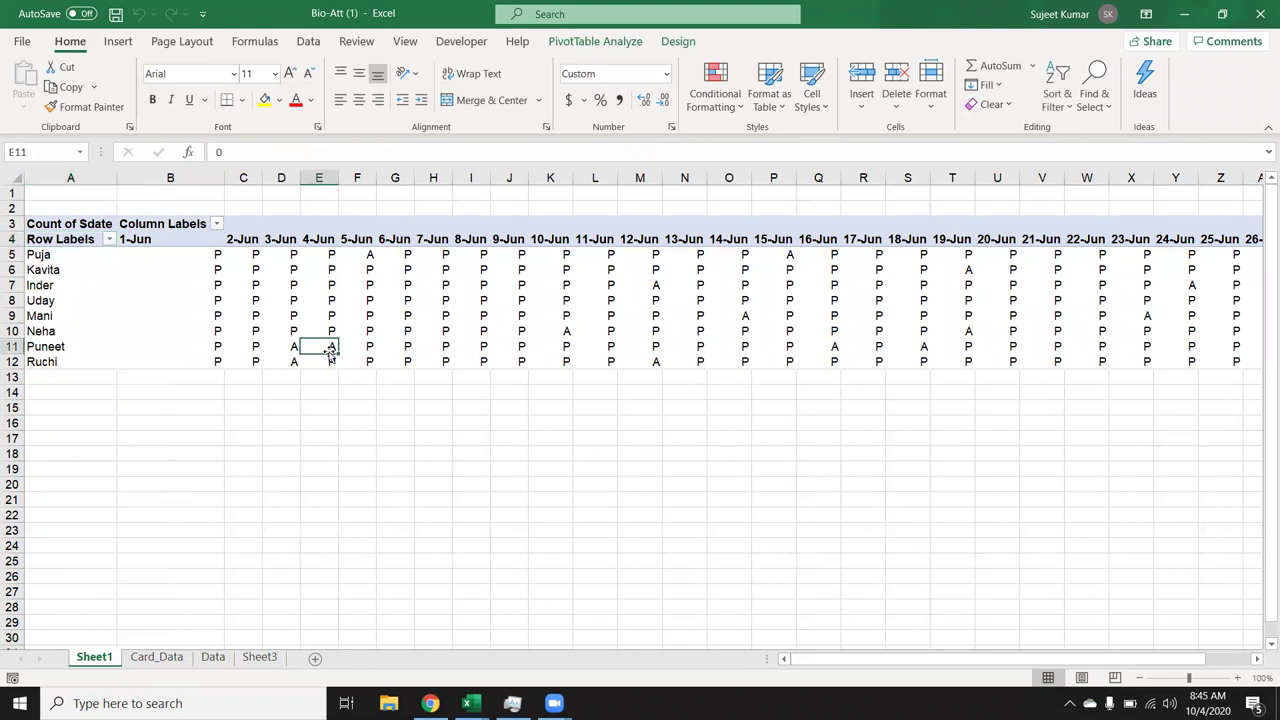
pyautogui.click(325, 425)
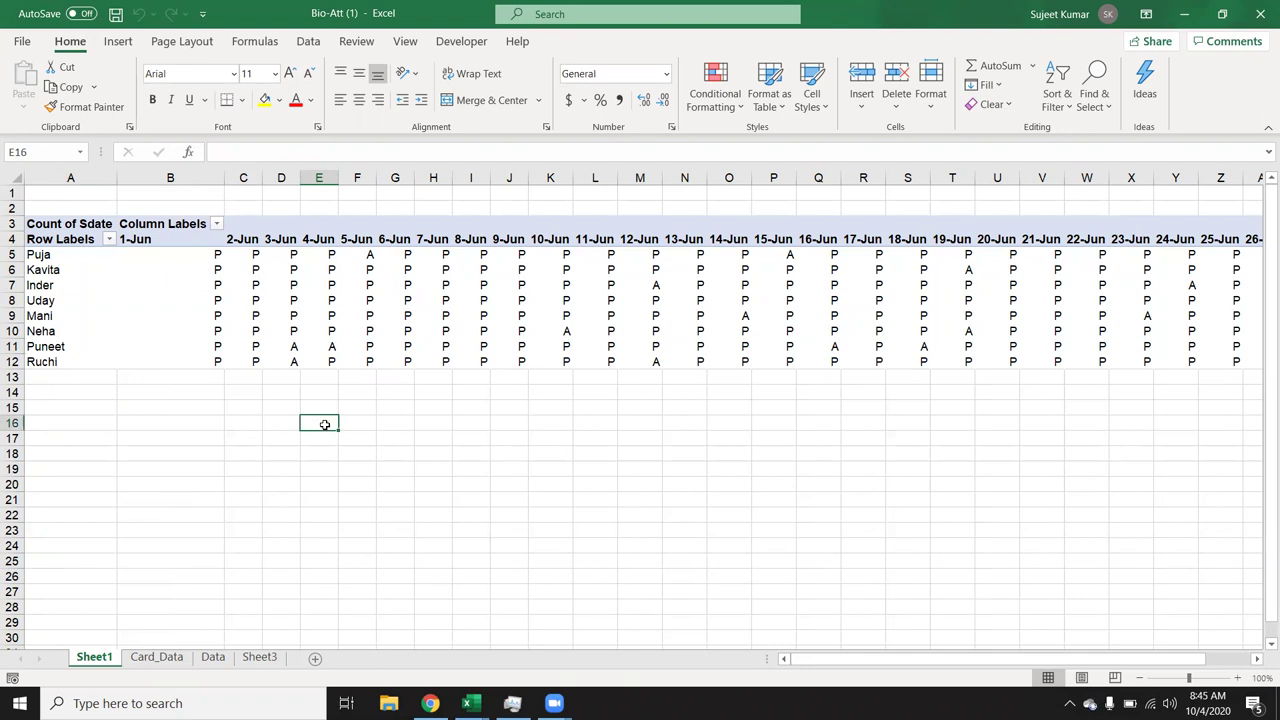
pyautogui.click(145, 660)
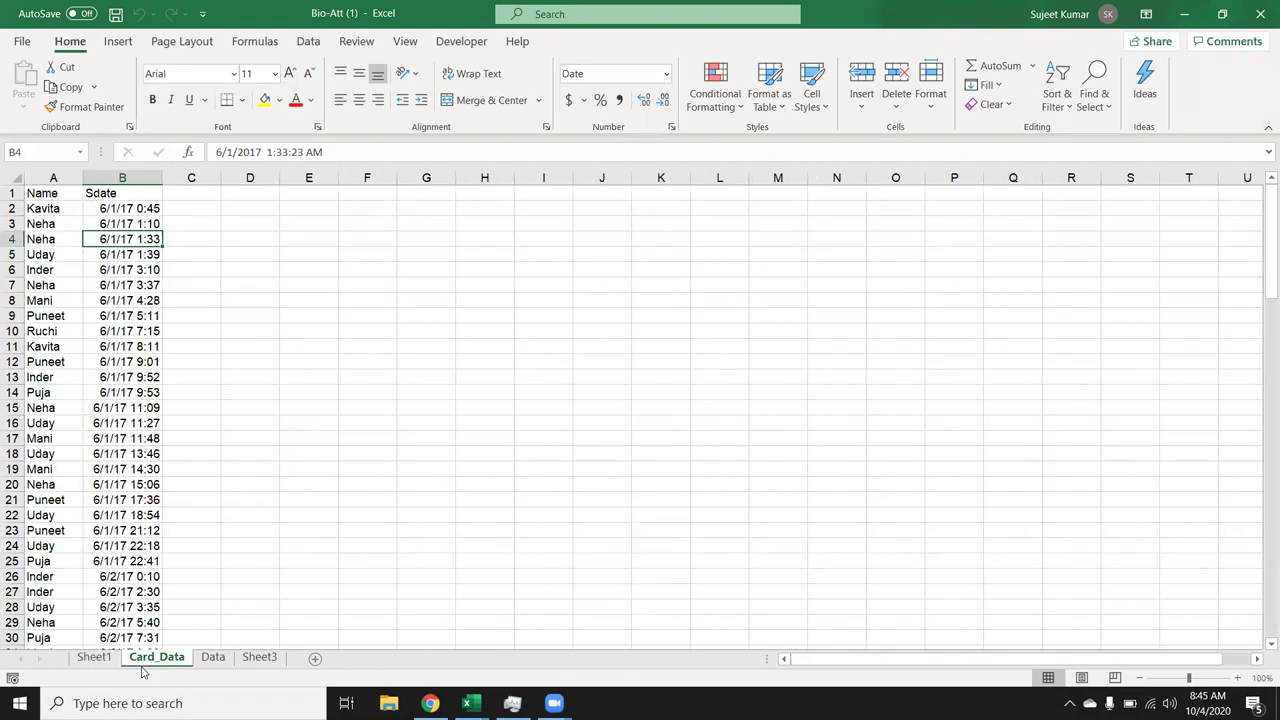
# Insert a PivotTable from the Card_Data range on a new worksheet.
pyautogui.click(74, 196)
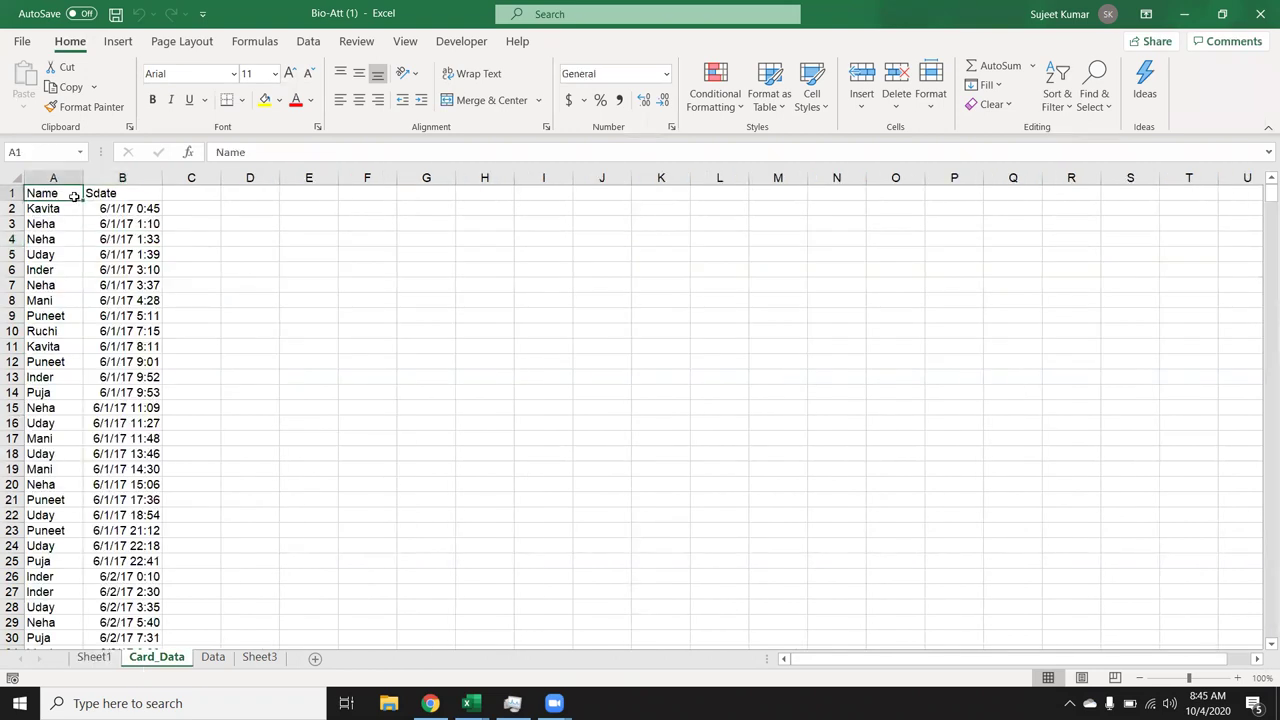
pyautogui.click(120, 42)
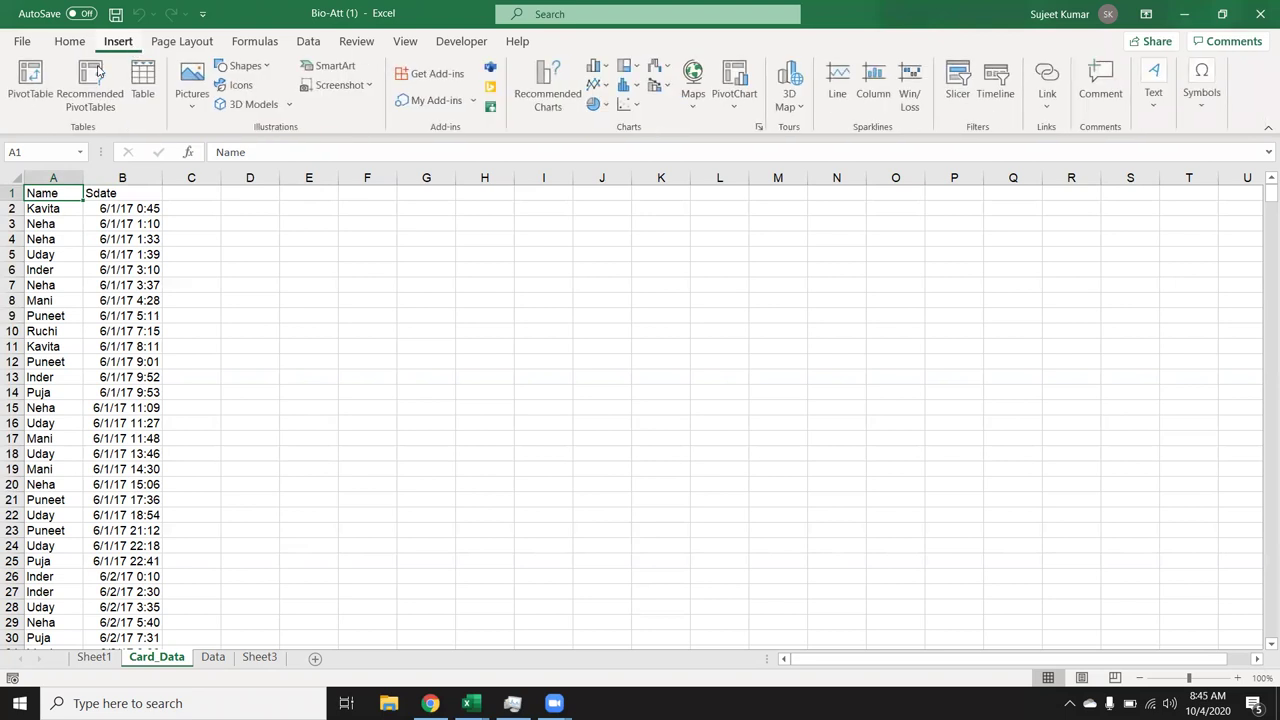
pyautogui.click(33, 84)
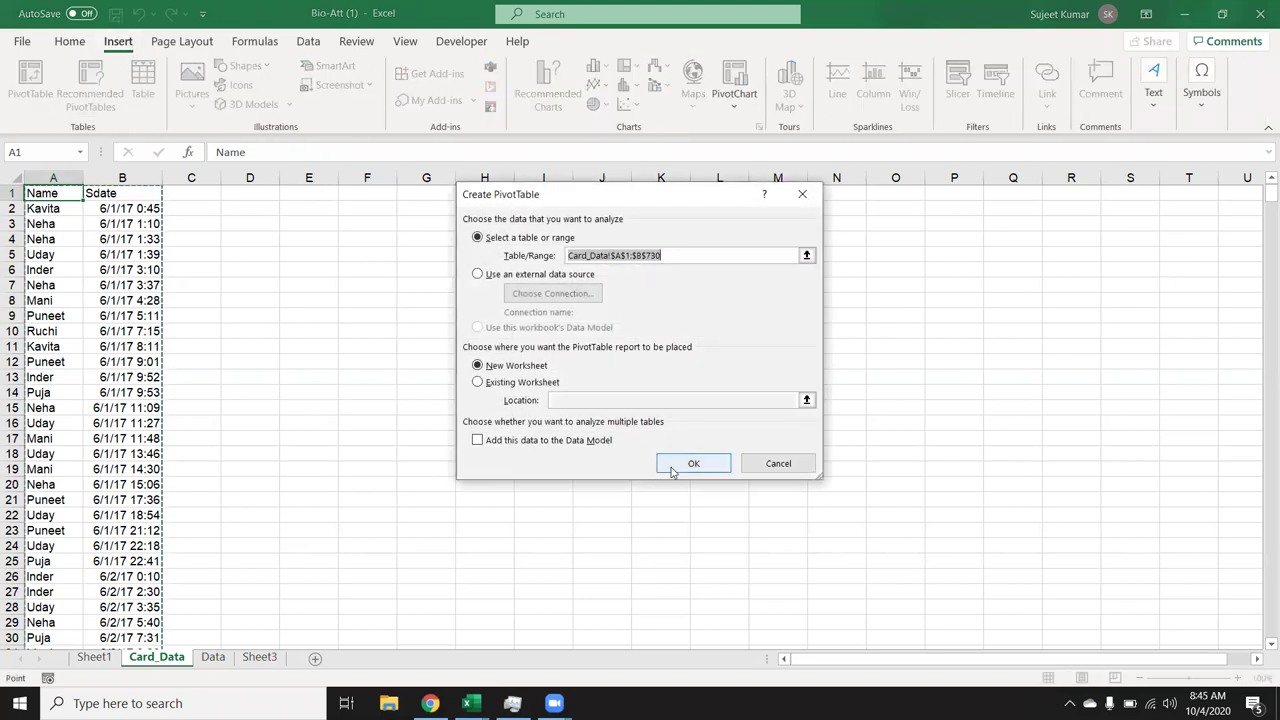
pyautogui.click(670, 466)
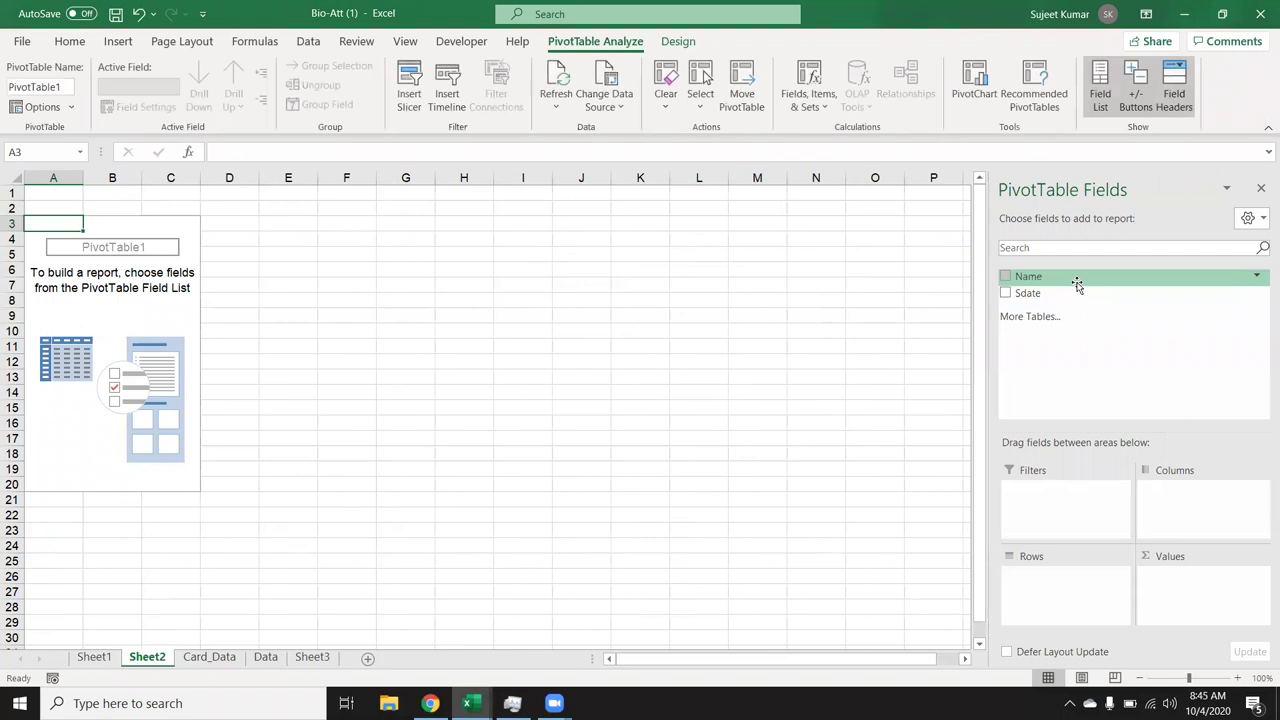
# Place Sdate in the Columns area and Name in the Rows area.
pyautogui.moveTo(1075, 293); pyautogui.dragTo(1197, 490)
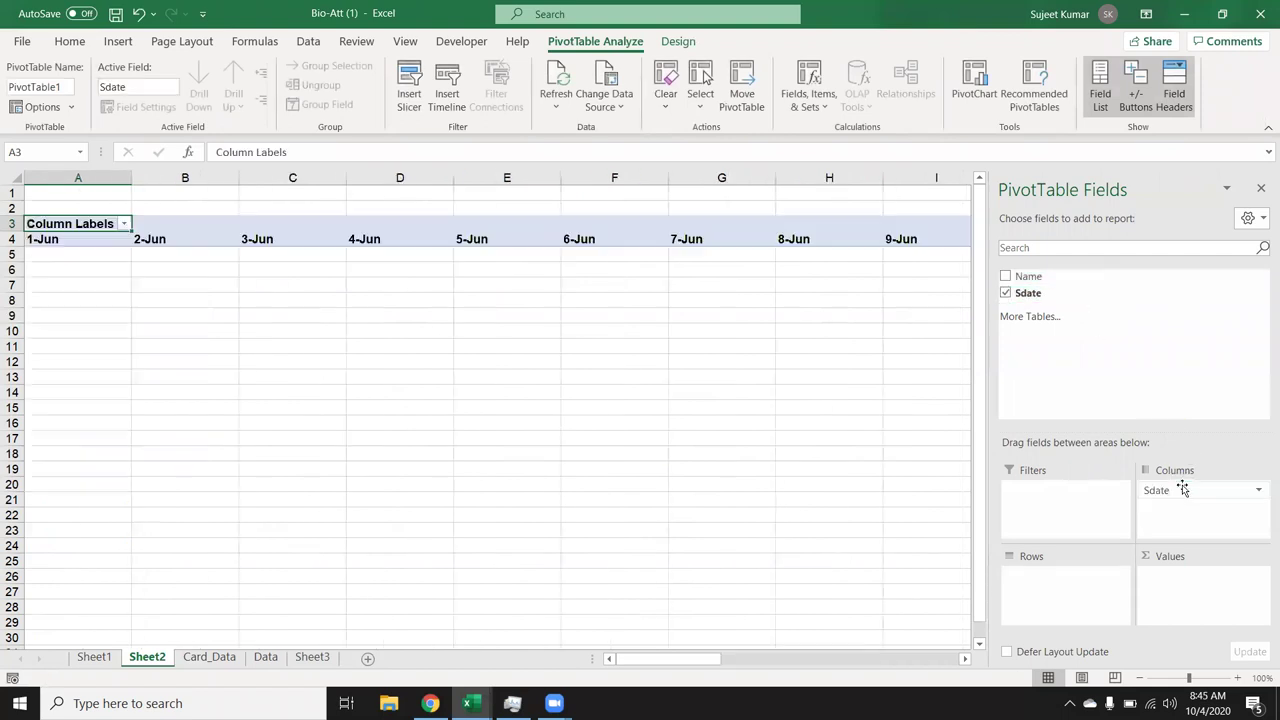
pyautogui.moveTo(1043, 277); pyautogui.dragTo(1038, 588)
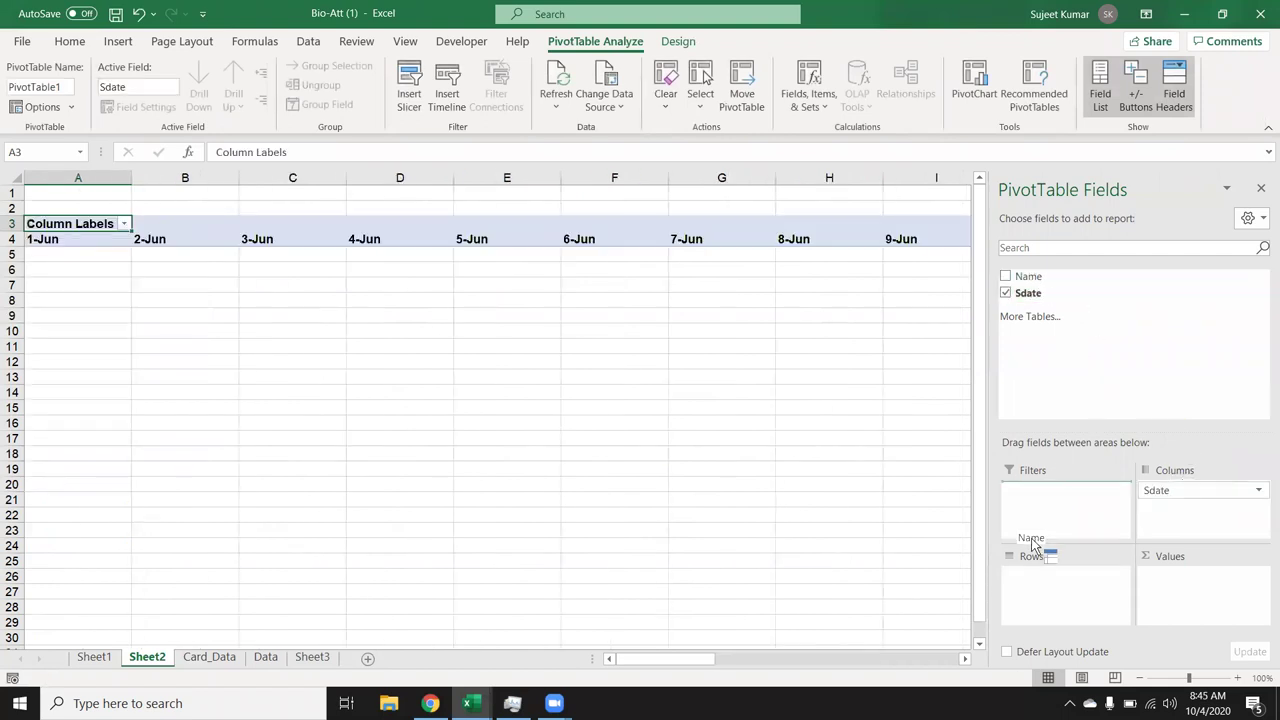
pyautogui.click(277, 242)
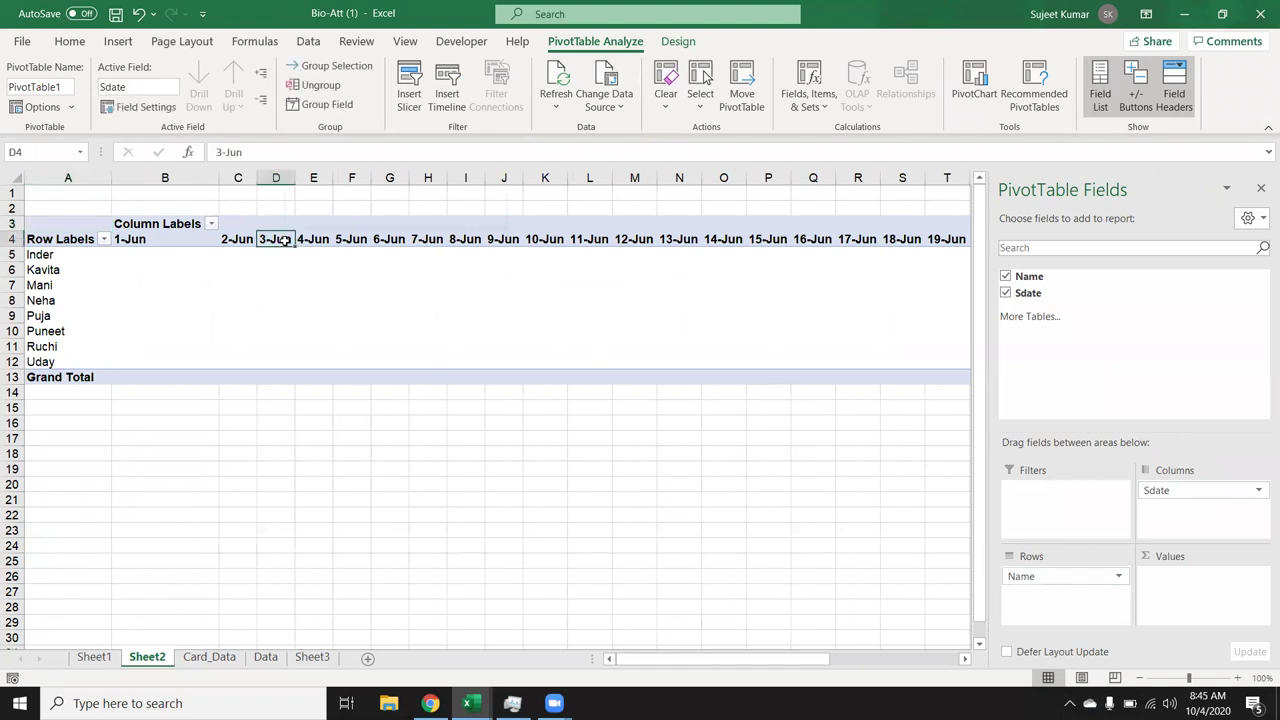
# Ungroup the date labels and check the resulting timestamp headers like 6/1/17 0:45 and 1:10.
pyautogui.rightClick(283, 245)
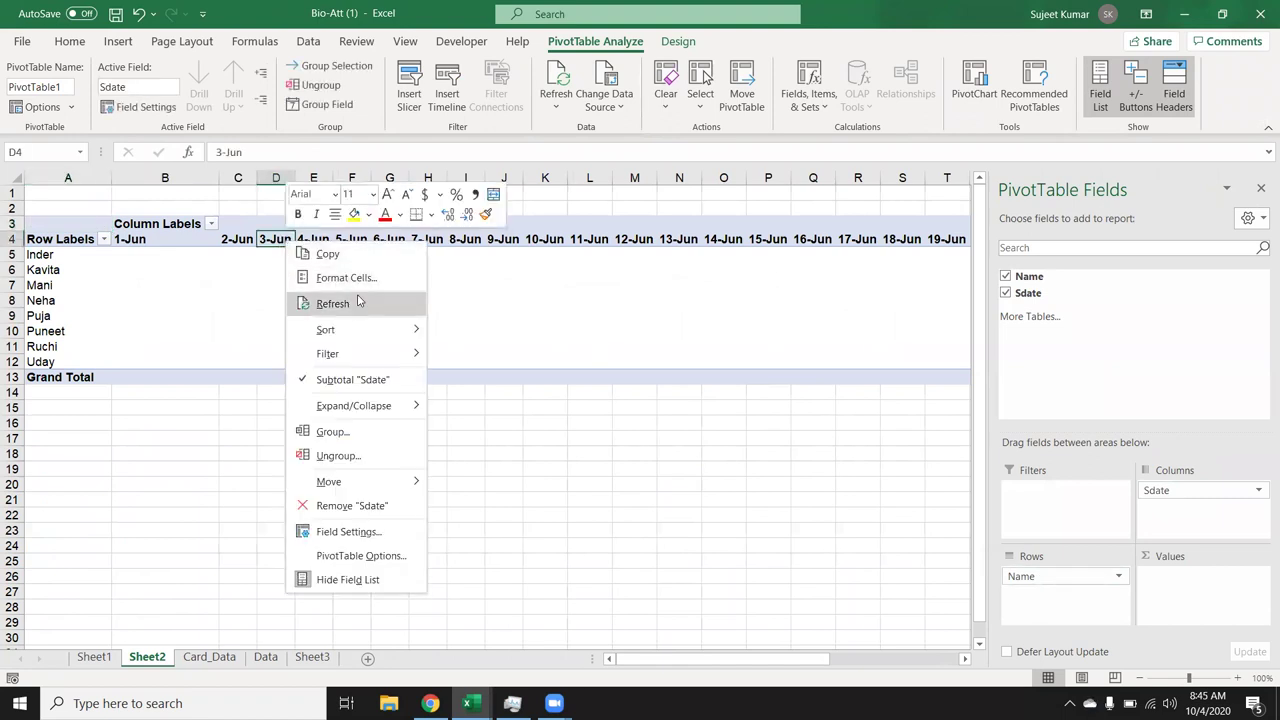
pyautogui.click(324, 455)
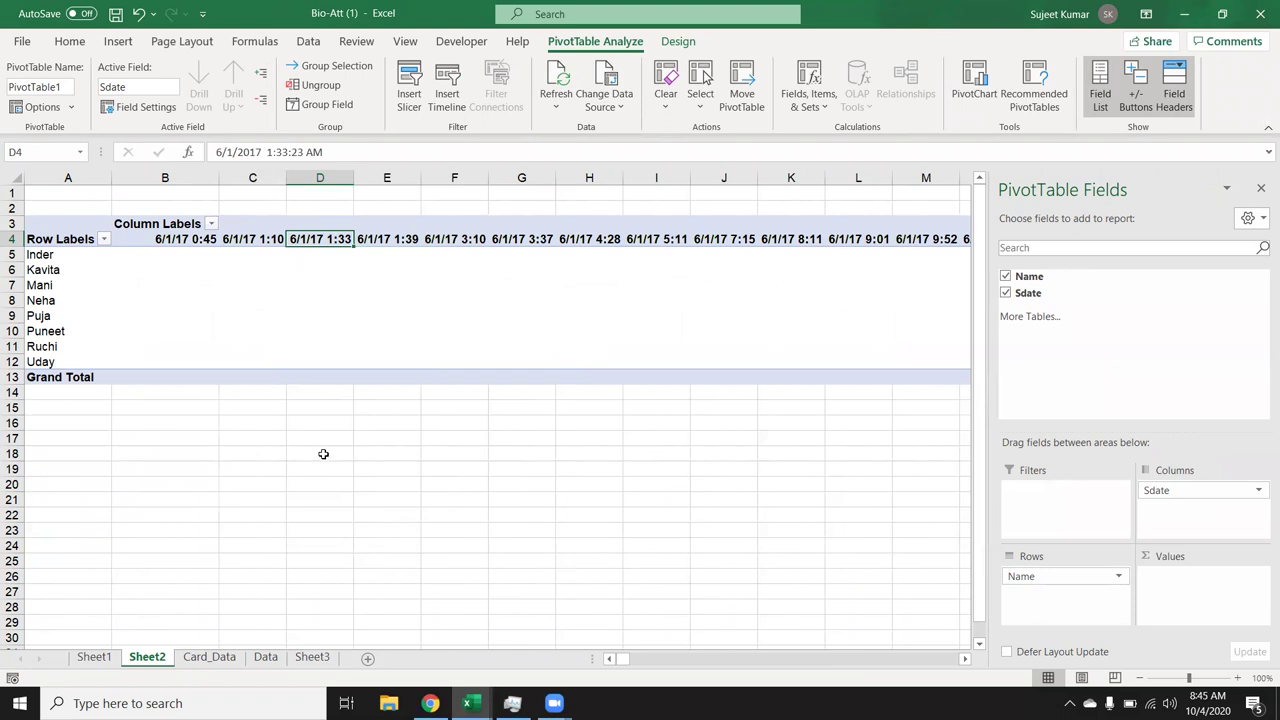
pyautogui.press('Left')
pyautogui.press('Left')
pyautogui.press('Right')
pyautogui.press('Right')
pyautogui.press('Right')
pyautogui.press('Right')
pyautogui.press('Right')
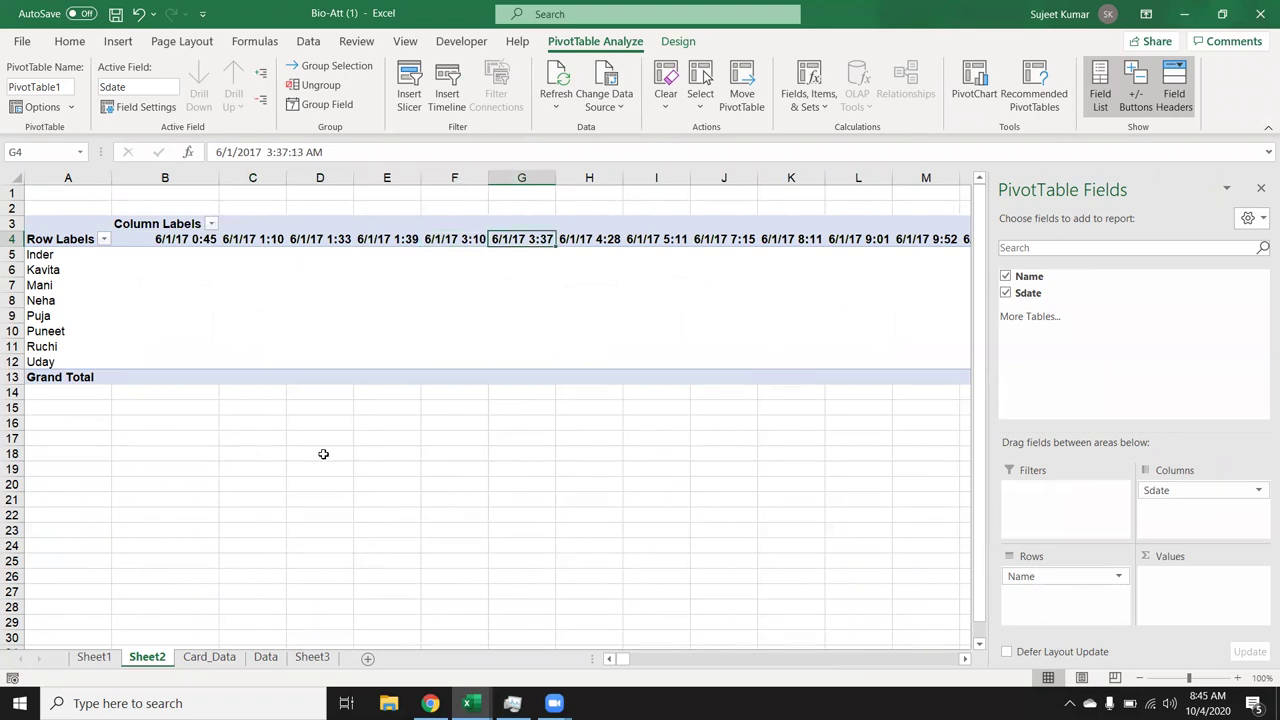
pyautogui.press('Right')
pyautogui.press('Right')
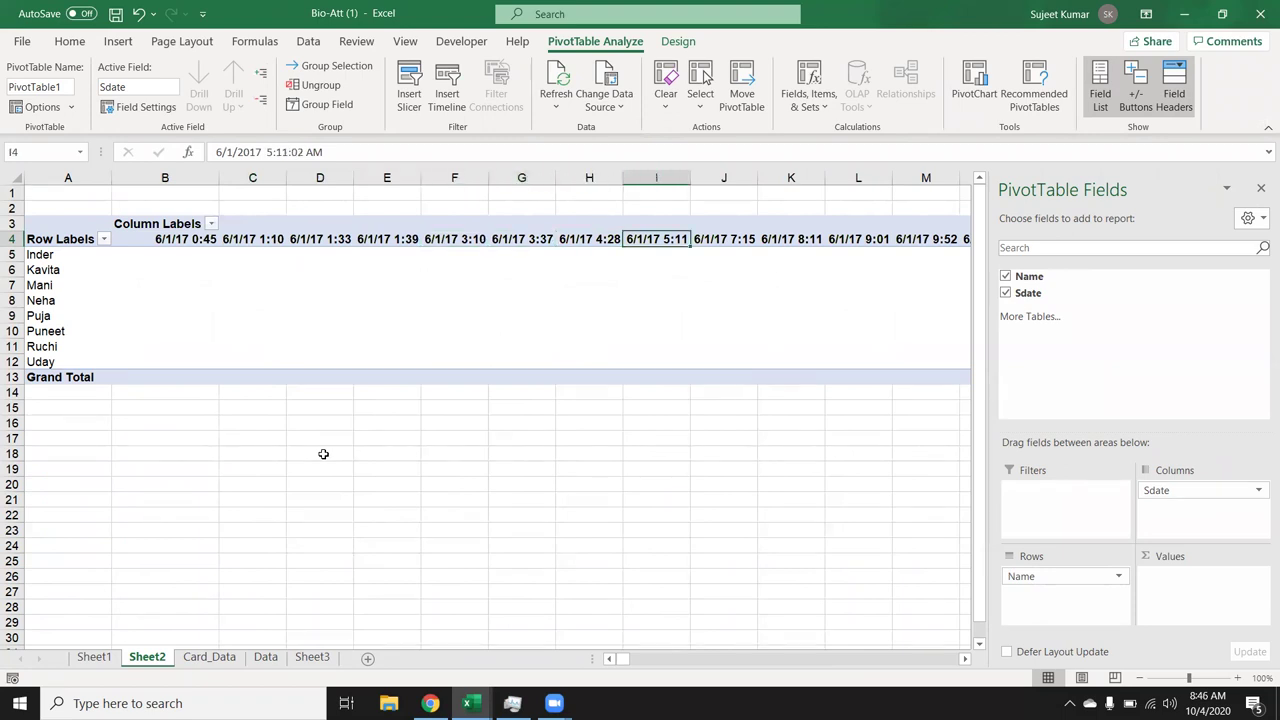
pyautogui.press('Down')
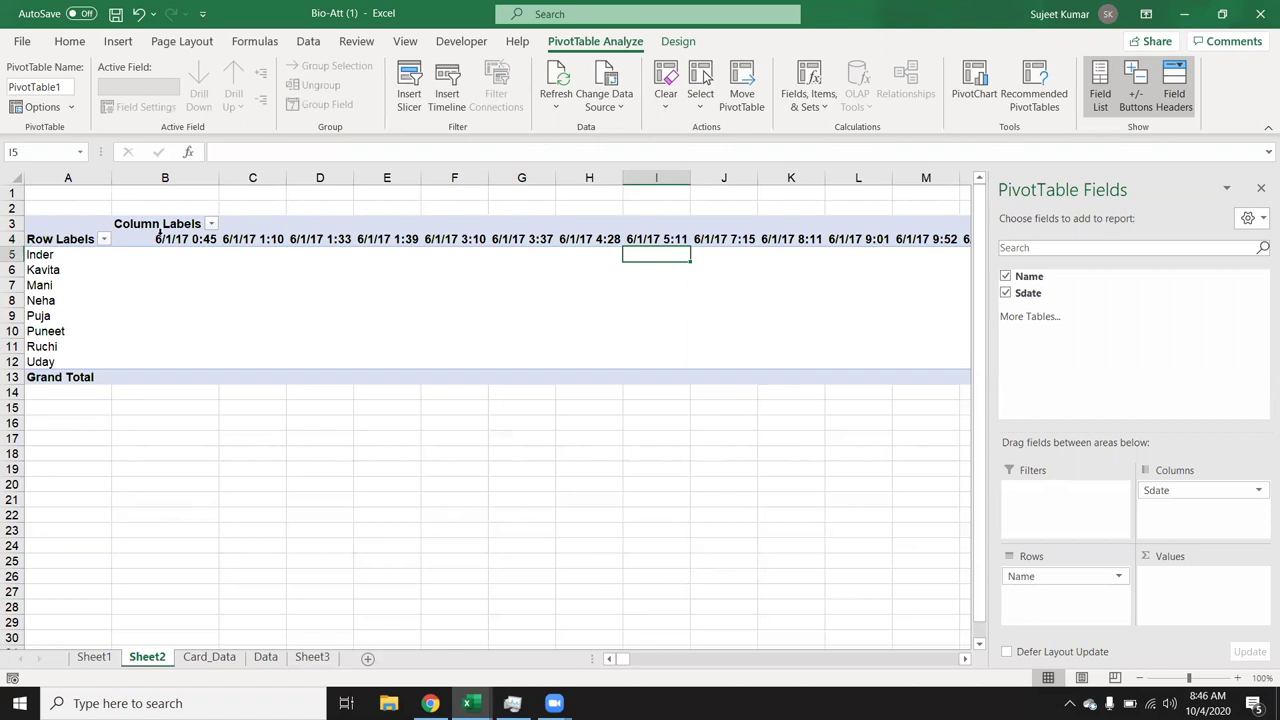
pyautogui.click(165, 241)
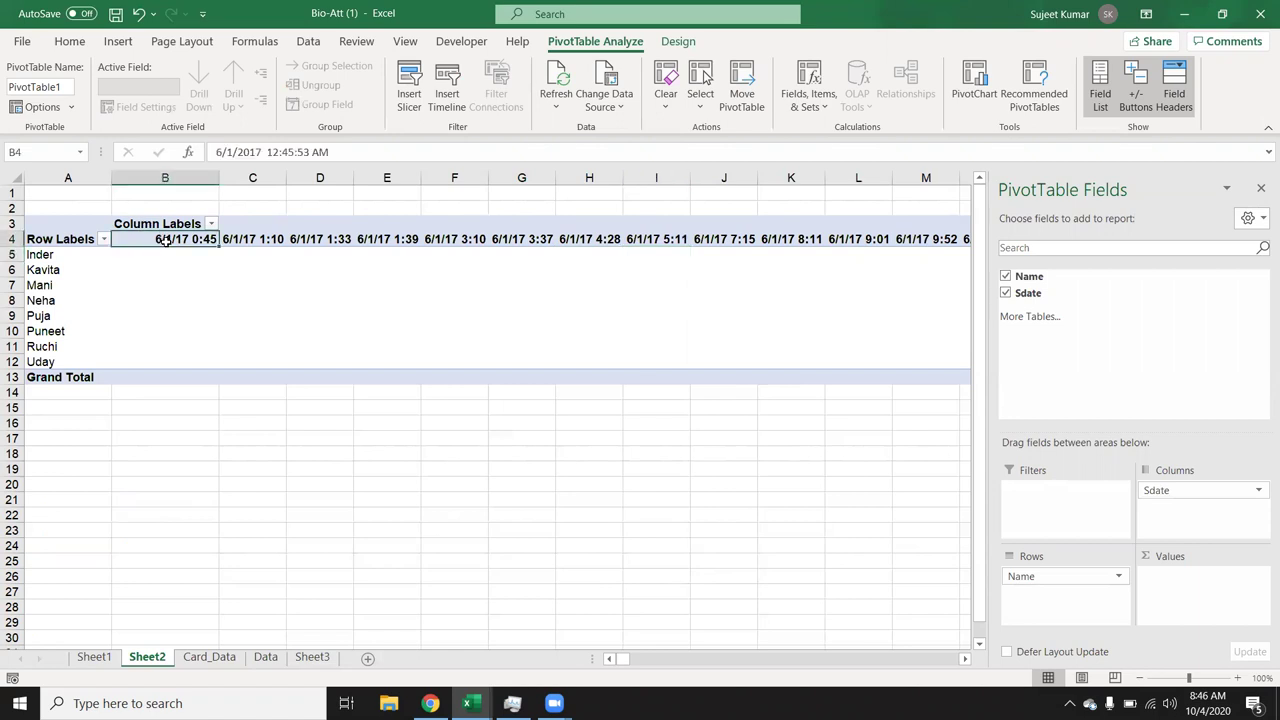
pyautogui.click(244, 240)
pyautogui.click(300, 239)
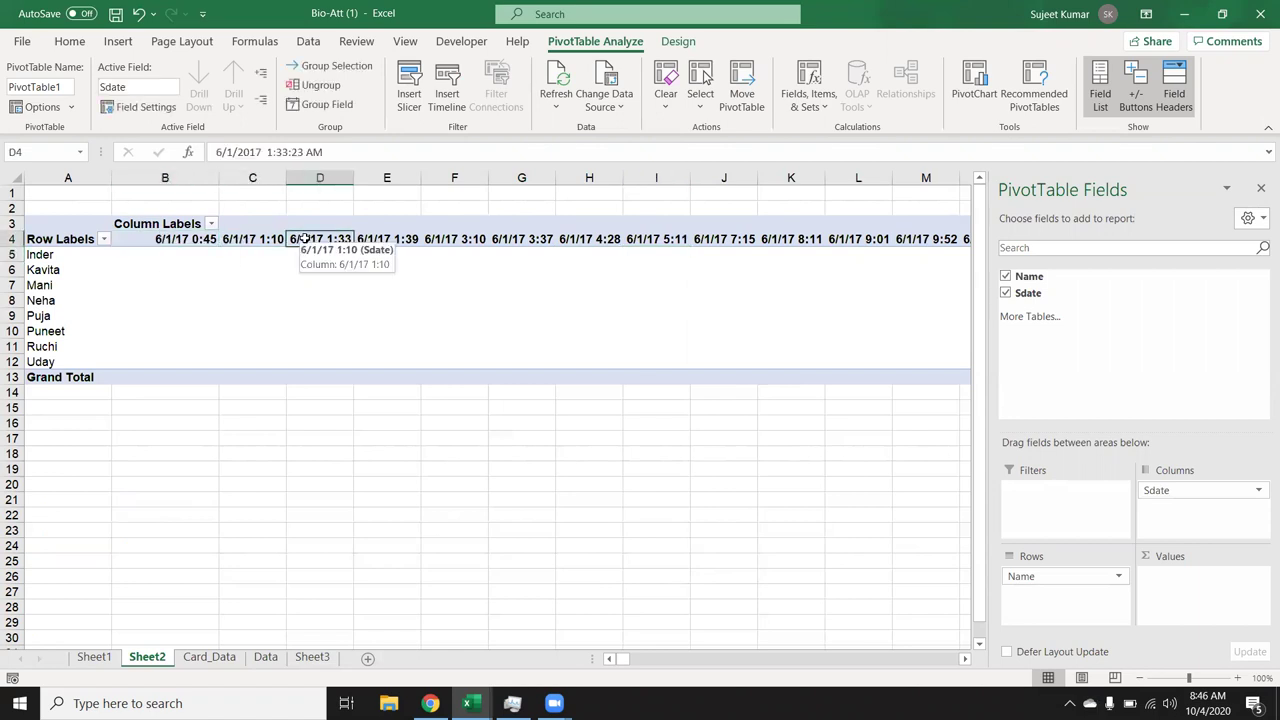
# Group the Sdate timestamps by Days only, giving date columns from 1-Jun to 30-Jun.
pyautogui.click(187, 239)
pyautogui.rightClick(187, 236)
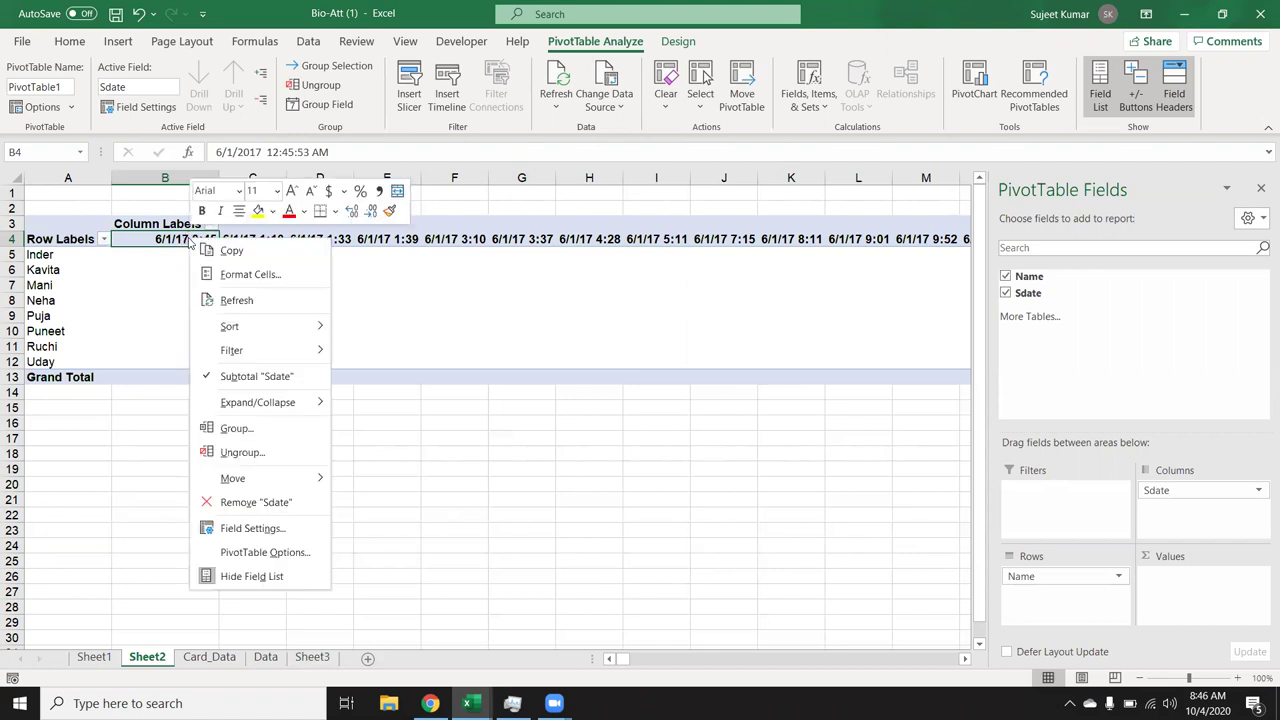
pyautogui.click(260, 429)
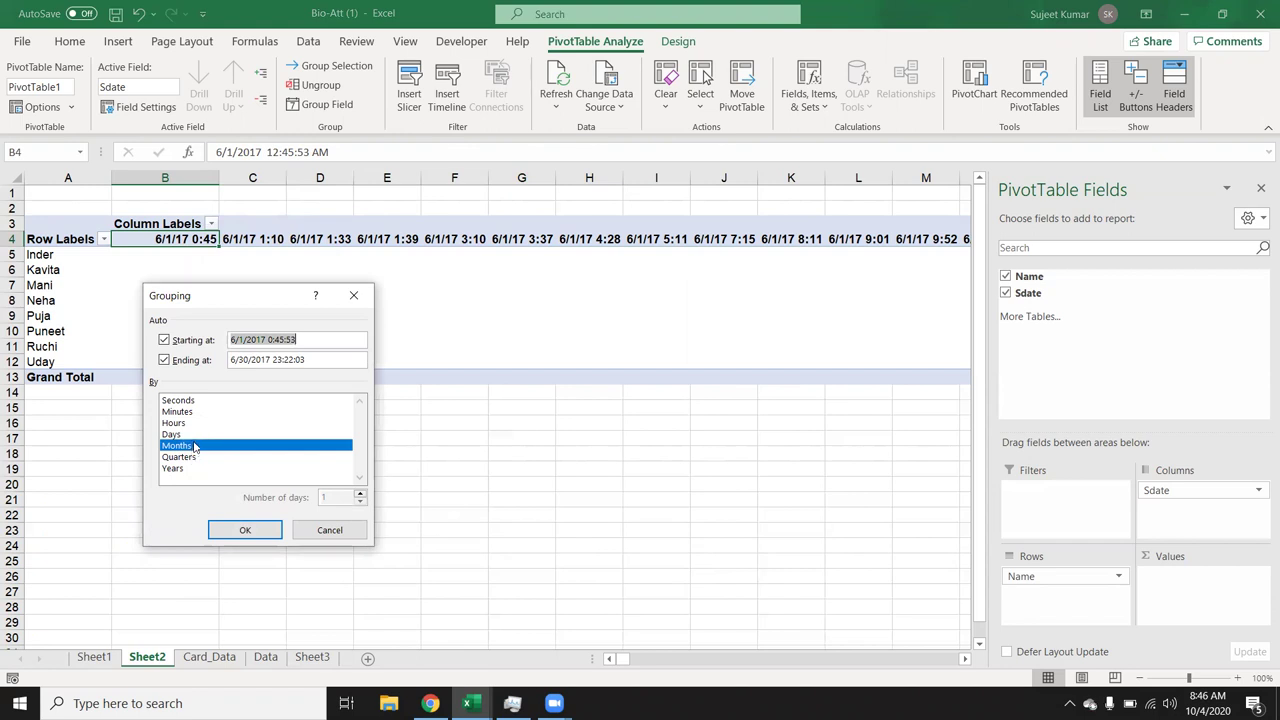
pyautogui.click(205, 437)
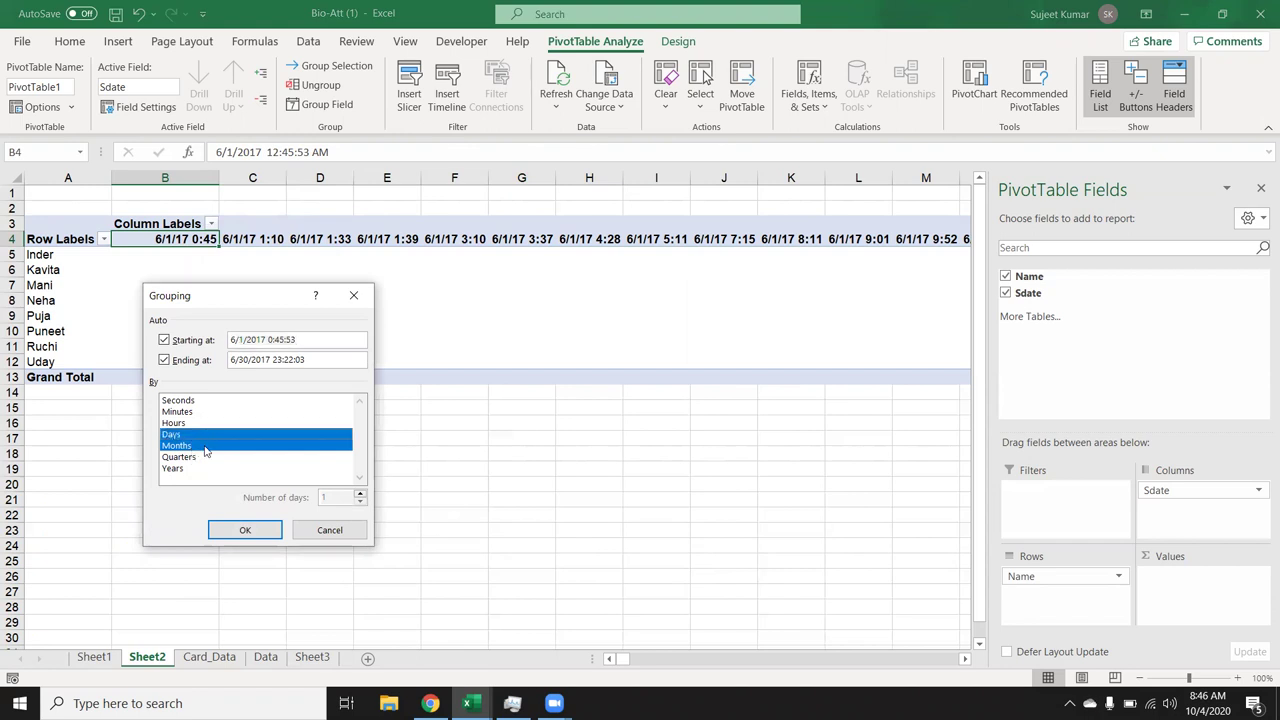
pyautogui.click(205, 448)
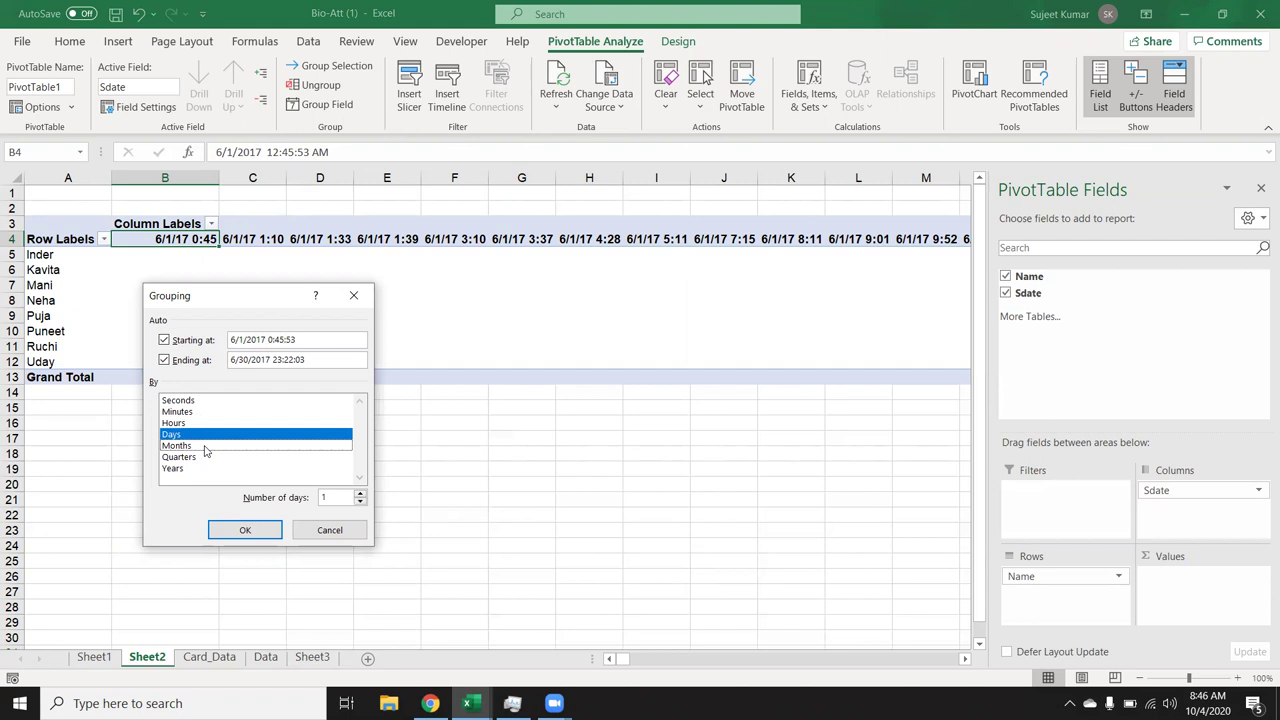
pyautogui.click(258, 528)
pyautogui.press('Right')
pyautogui.press('Right')
pyautogui.press('Right')
pyautogui.press('Right')
pyautogui.press('Right')
pyautogui.press('Right')
pyautogui.press('Right')
pyautogui.press('Right')
pyautogui.press('Right')
pyautogui.press('Right')
pyautogui.press('Right')
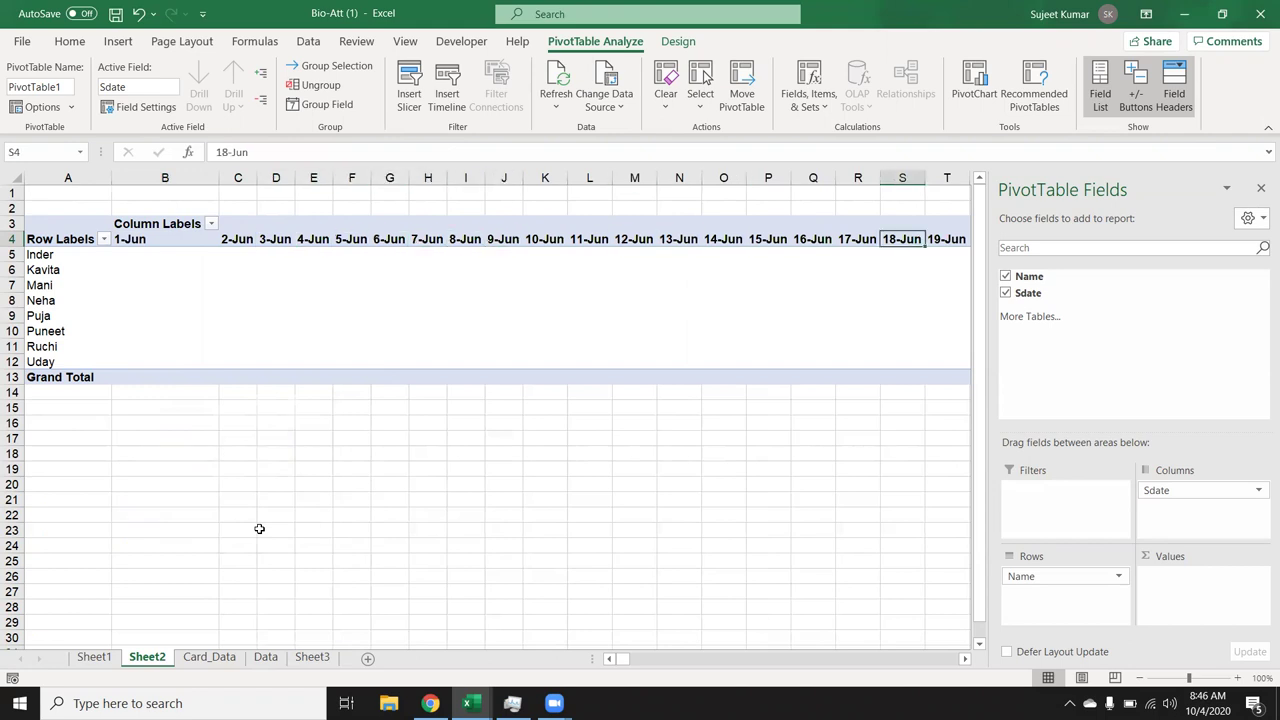
pyautogui.press('Right')
pyautogui.press('Right')
pyautogui.press('Right')
pyautogui.press('Right')
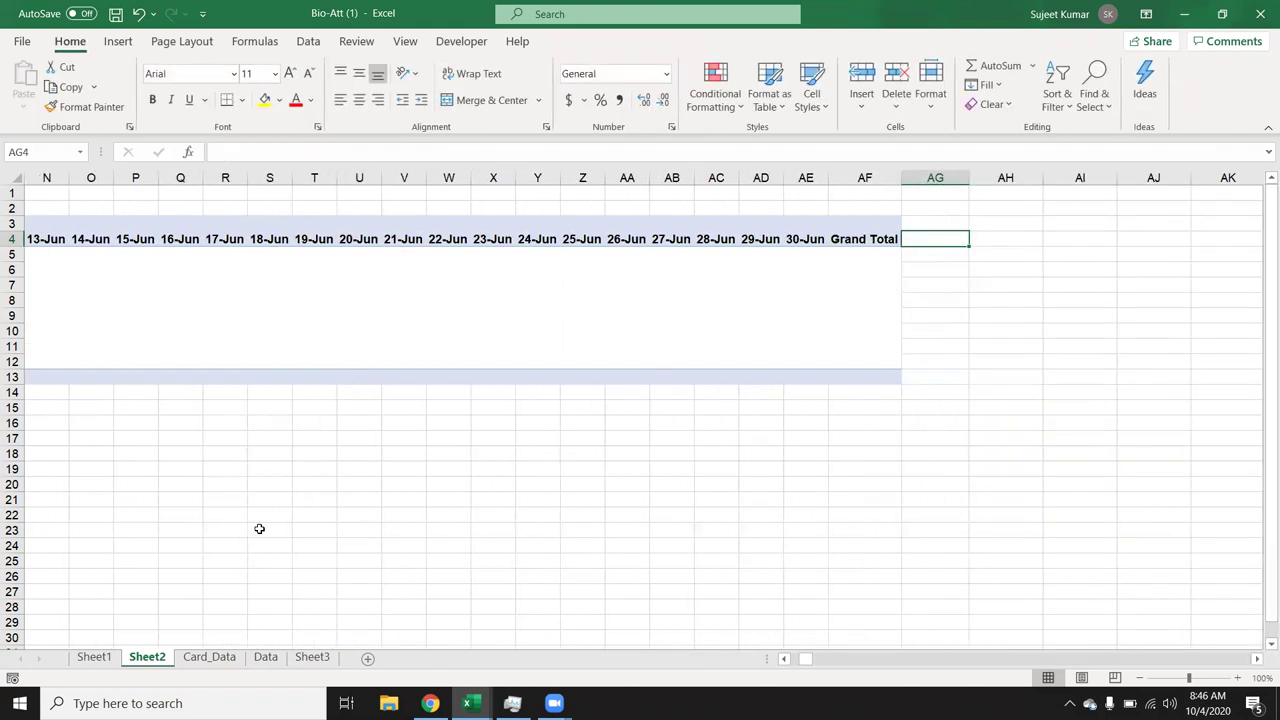
pyautogui.press('Left')
pyautogui.press('Left')
pyautogui.press('Left')
pyautogui.press('Left')
pyautogui.press('Left')
pyautogui.press('Left')
pyautogui.press('Left')
pyautogui.press('Left')
pyautogui.press('Left')
pyautogui.press('Left')
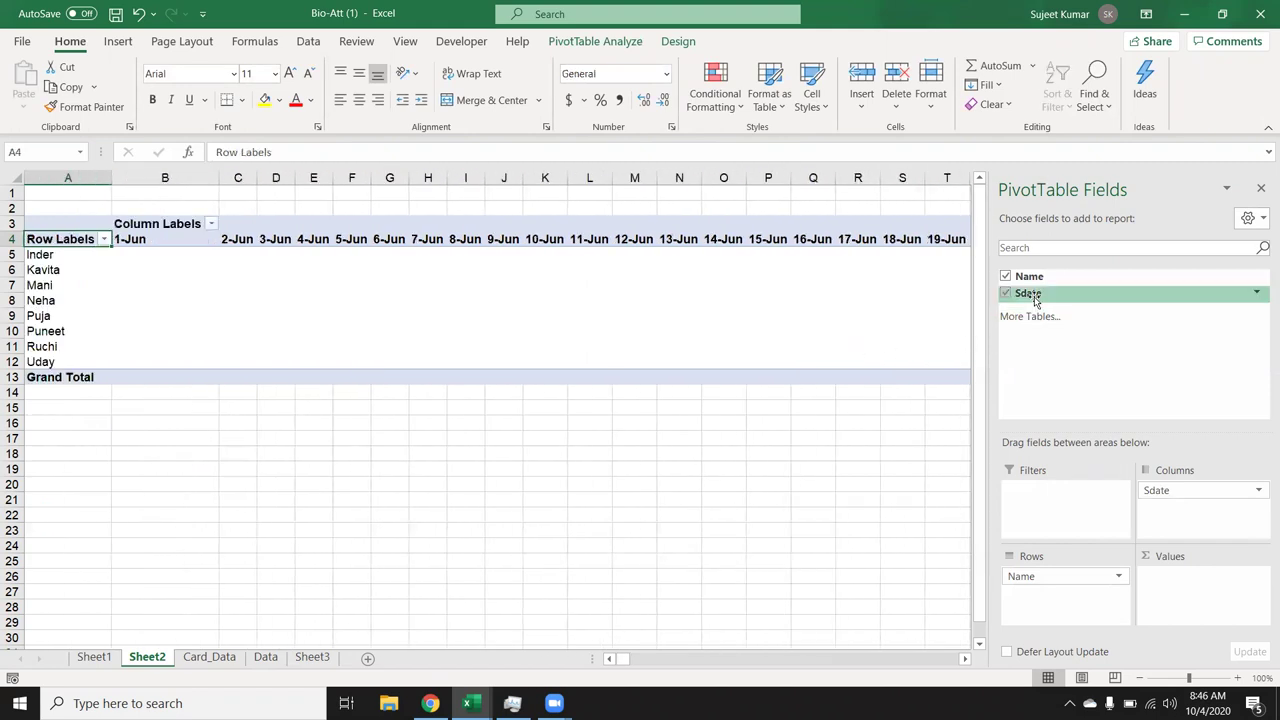
# Add Sdate to Values as Count of Sdate and inspect the daily counts and blank cells.
pyautogui.moveTo(1035, 300)
pyautogui.mouseDown()
pyautogui.moveTo(1221, 624)
pyautogui.moveTo(1204, 610)
pyautogui.mouseUp()
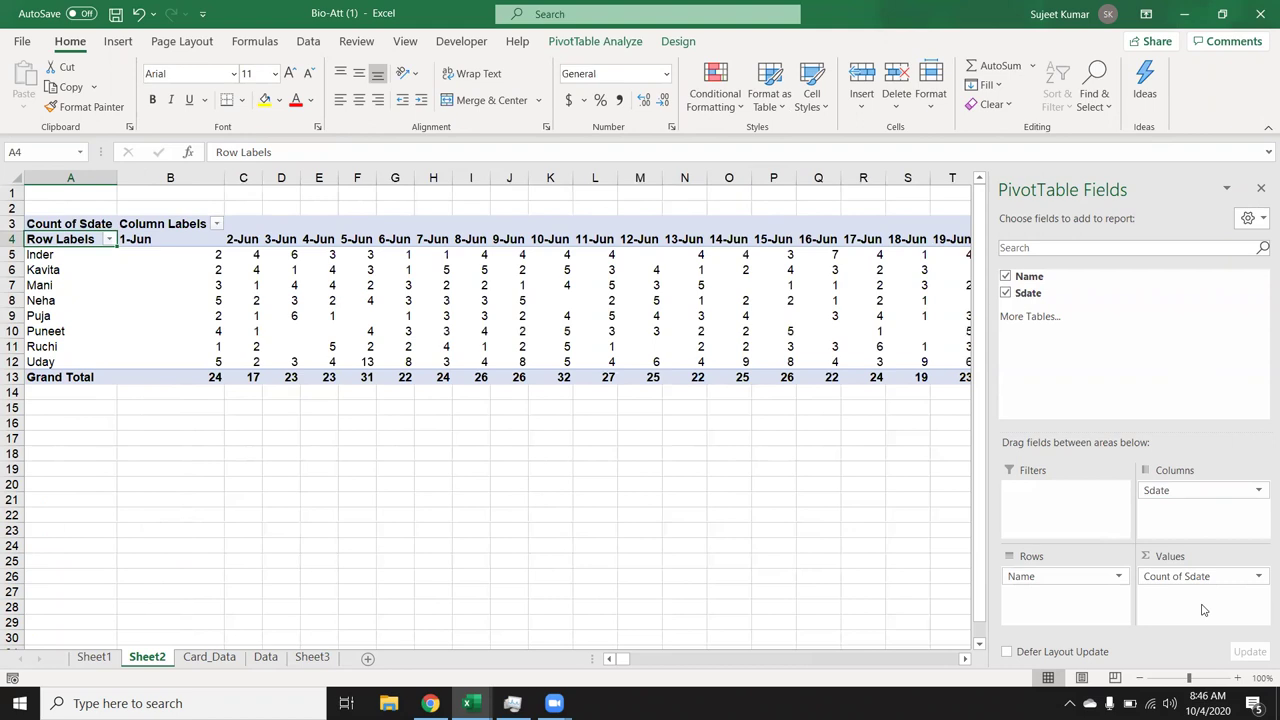
pyautogui.click(1228, 578)
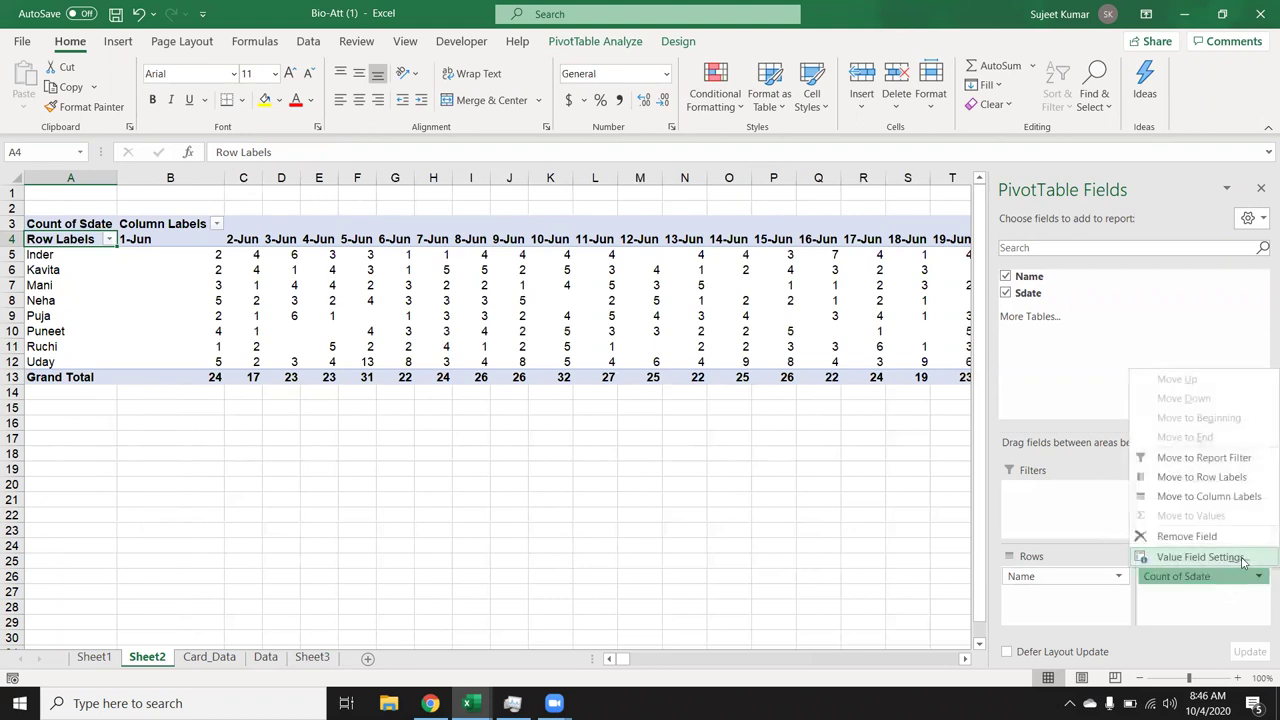
pyautogui.click(1243, 558)
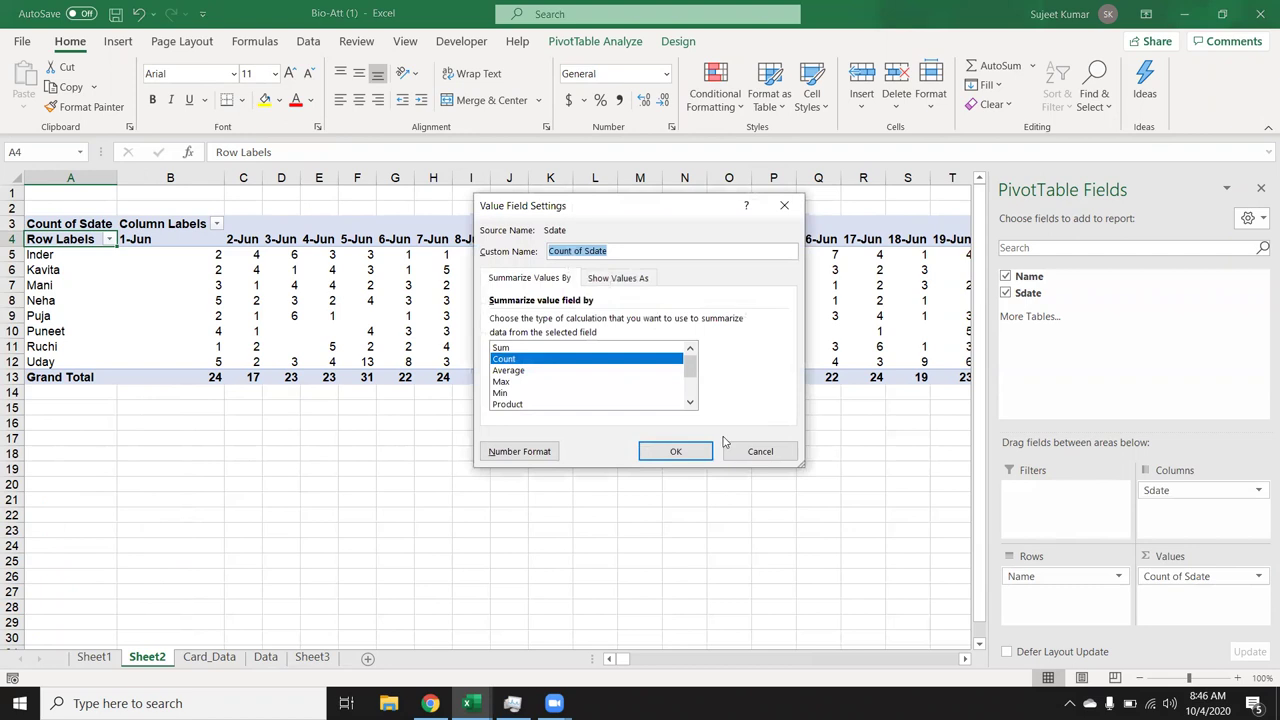
pyautogui.click(690, 461)
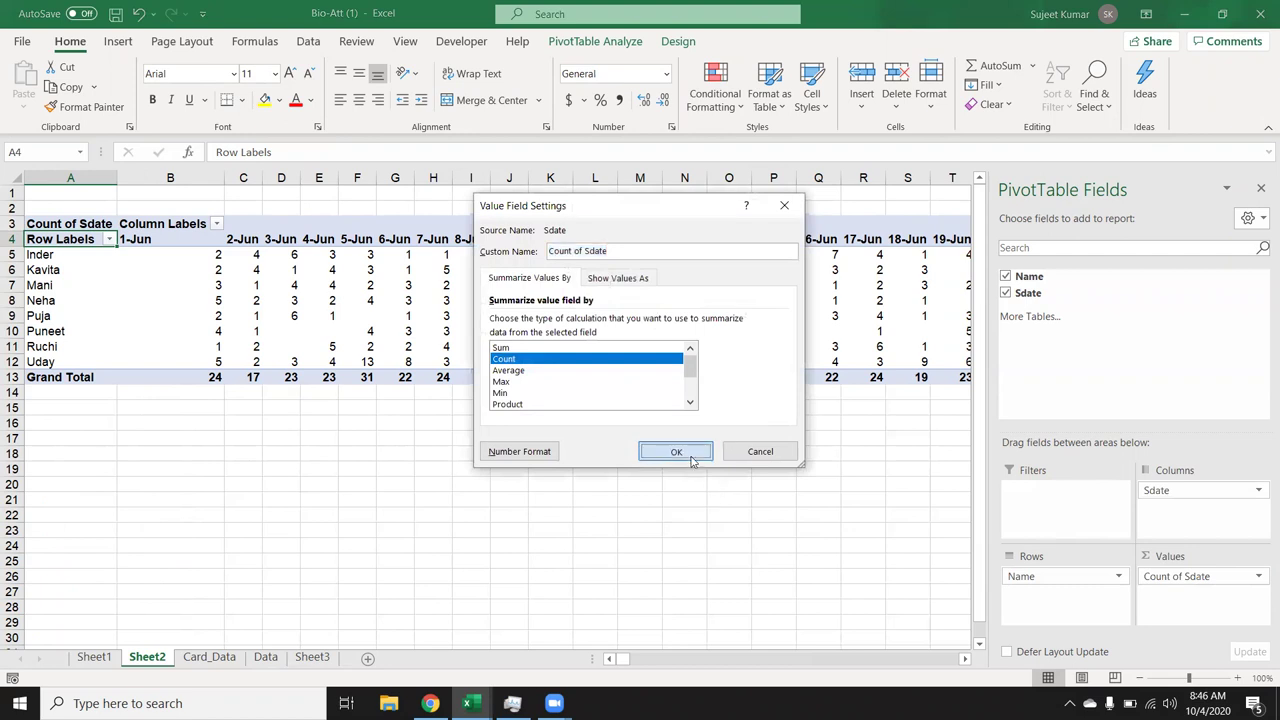
pyautogui.click(318, 333)
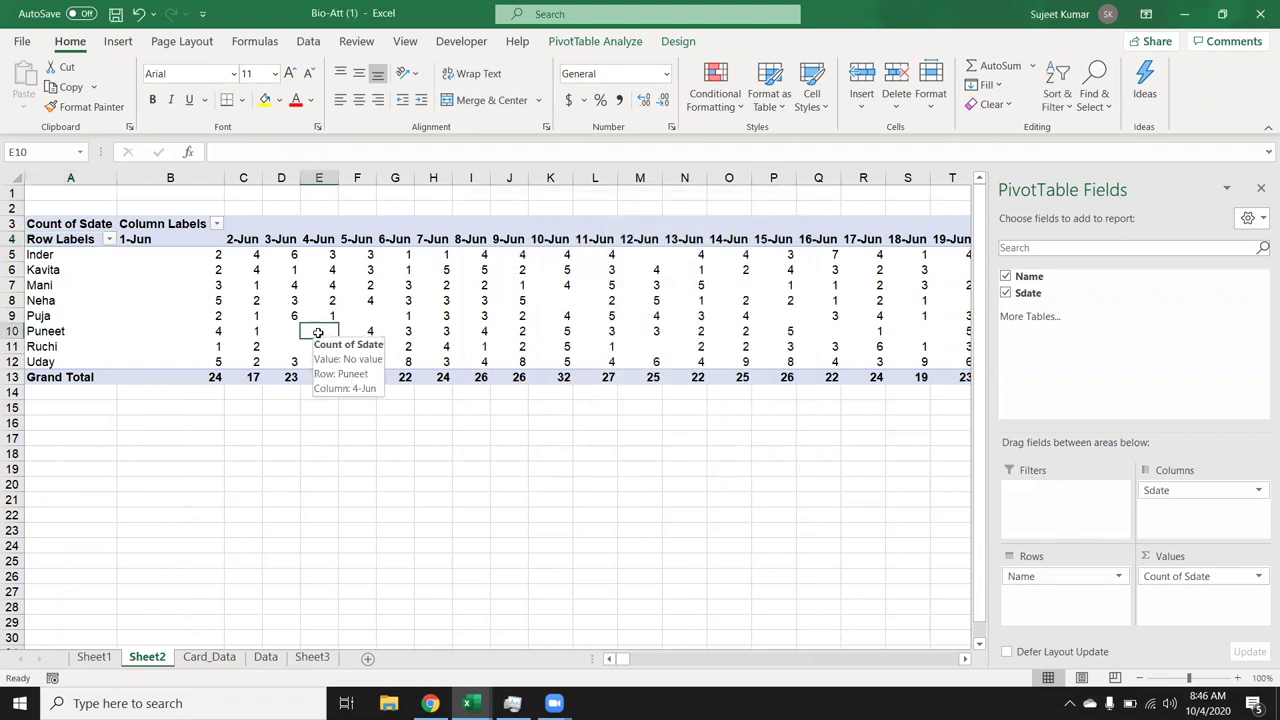
pyautogui.press('Left')
pyautogui.press('Up')
pyautogui.press('Down')
pyautogui.press('Down')
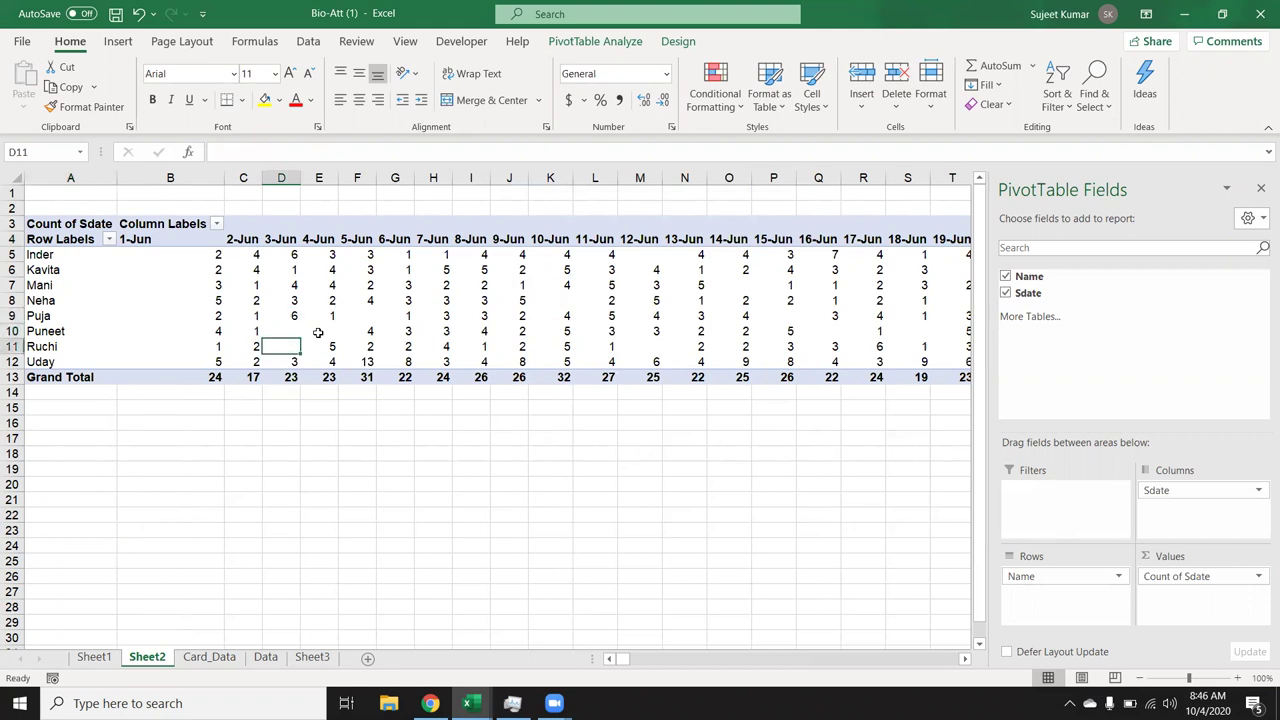
pyautogui.press('Right')
pyautogui.press('Up')
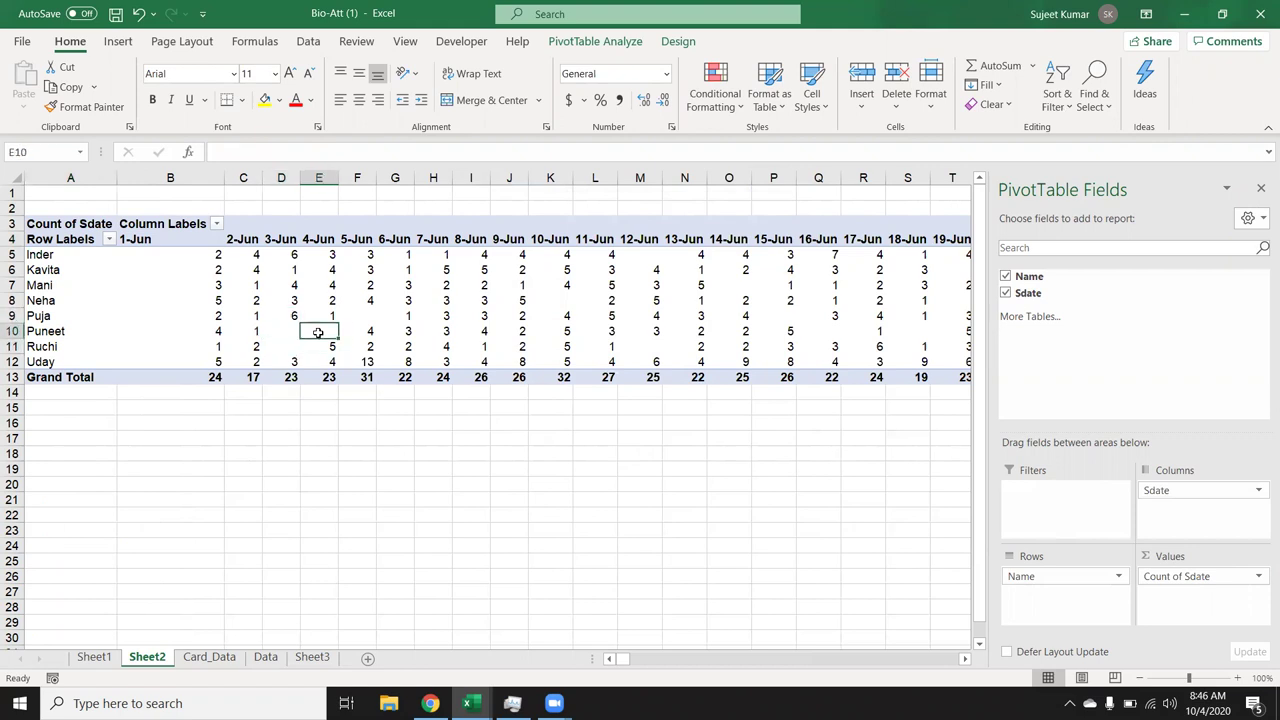
# Try showing A in empty pivot cells through PivotTable Options, then undo it.
pyautogui.rightClick(246, 287)
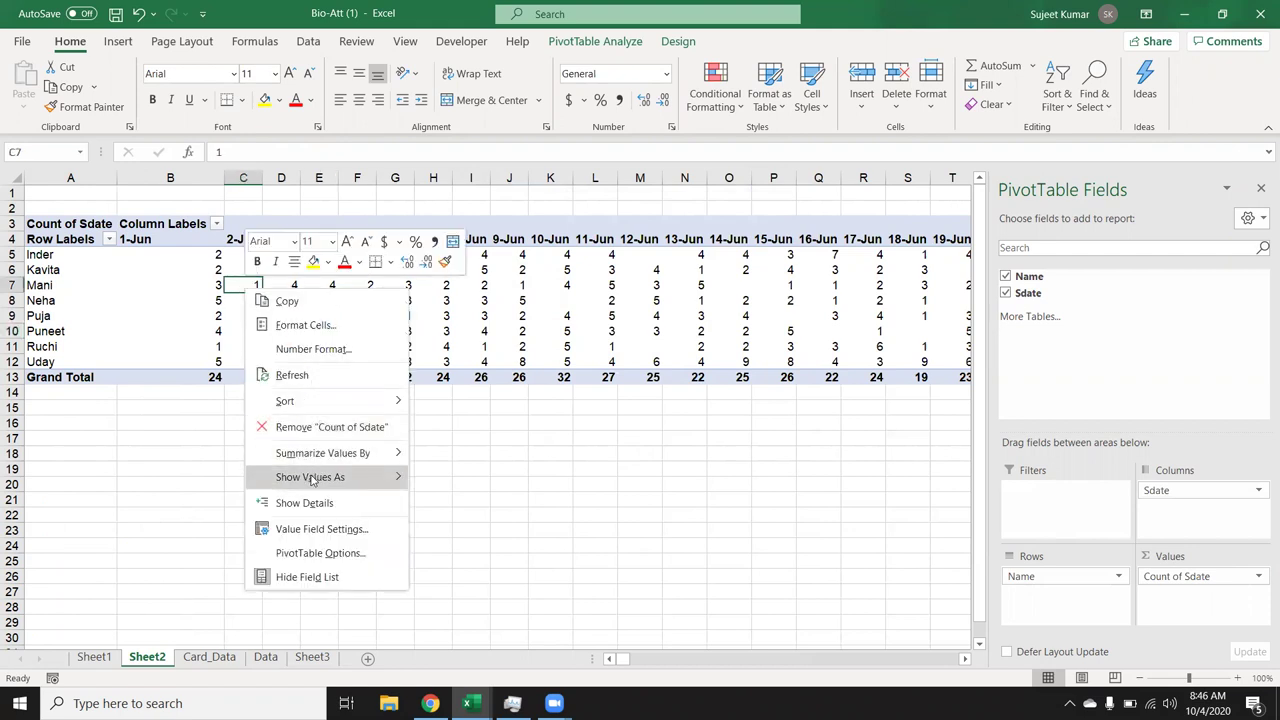
pyautogui.click(326, 558)
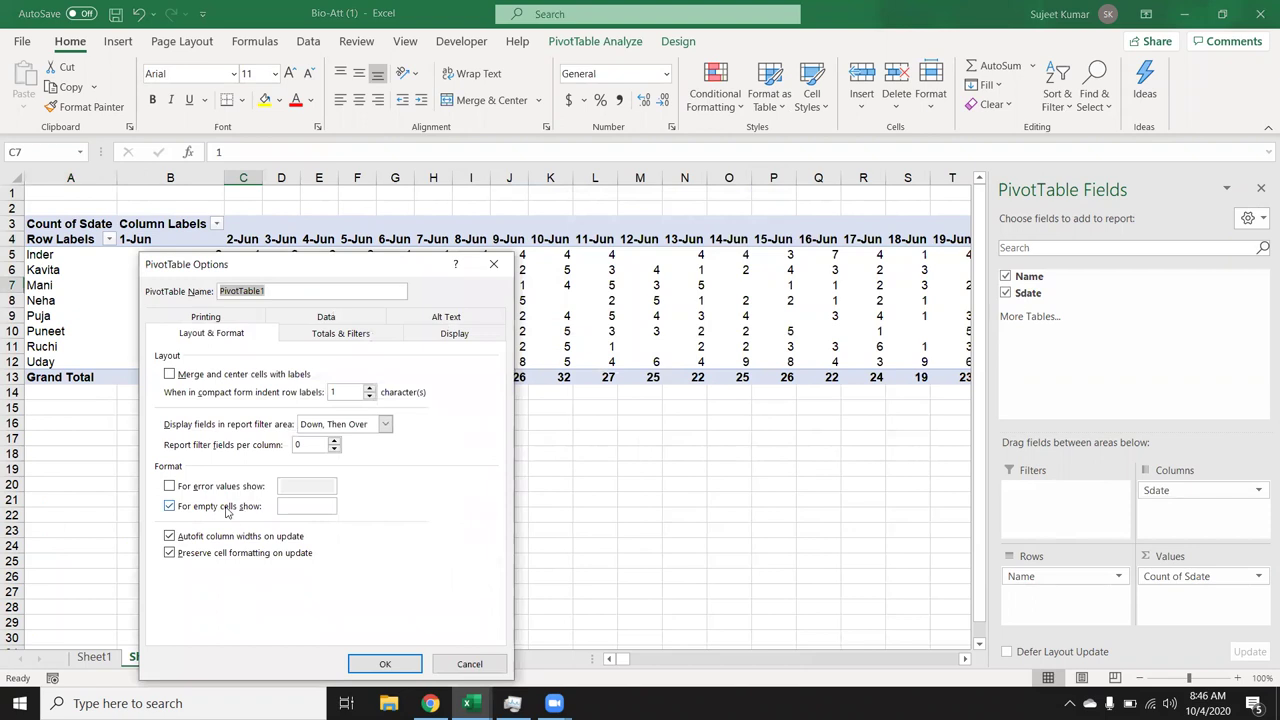
pyautogui.click(493, 263)
pyautogui.click(279, 318)
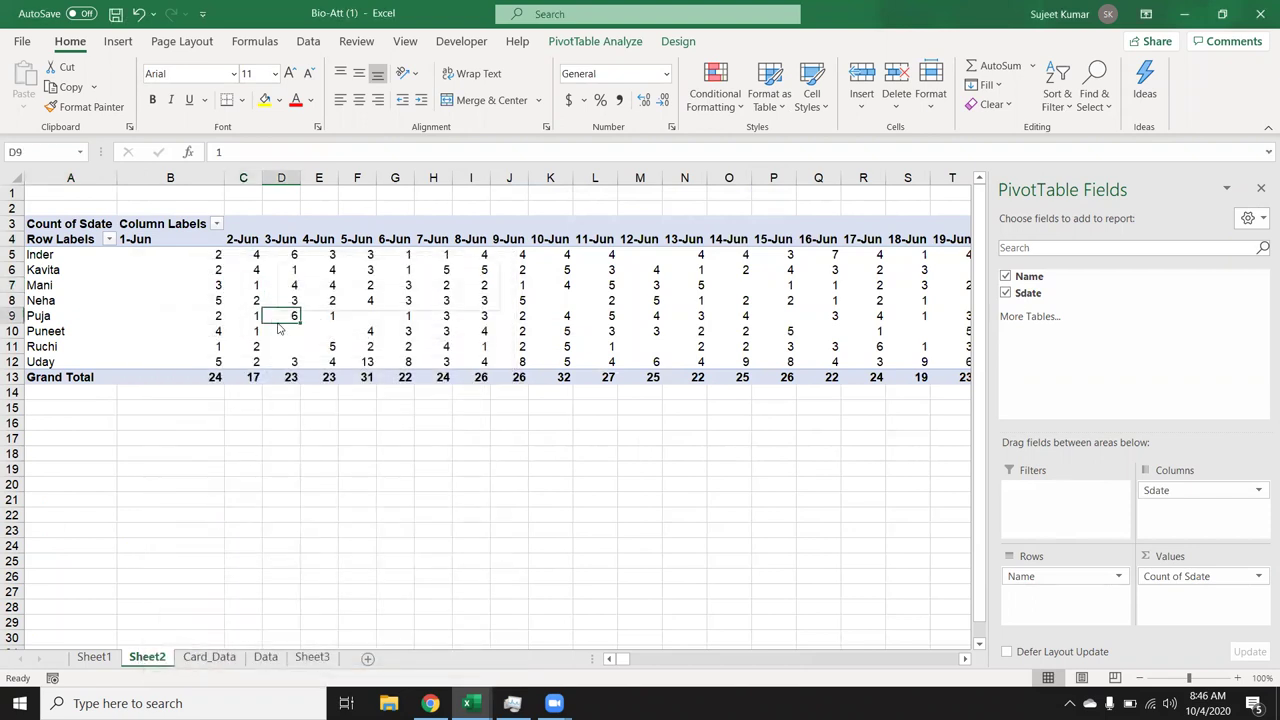
pyautogui.rightClick(279, 327)
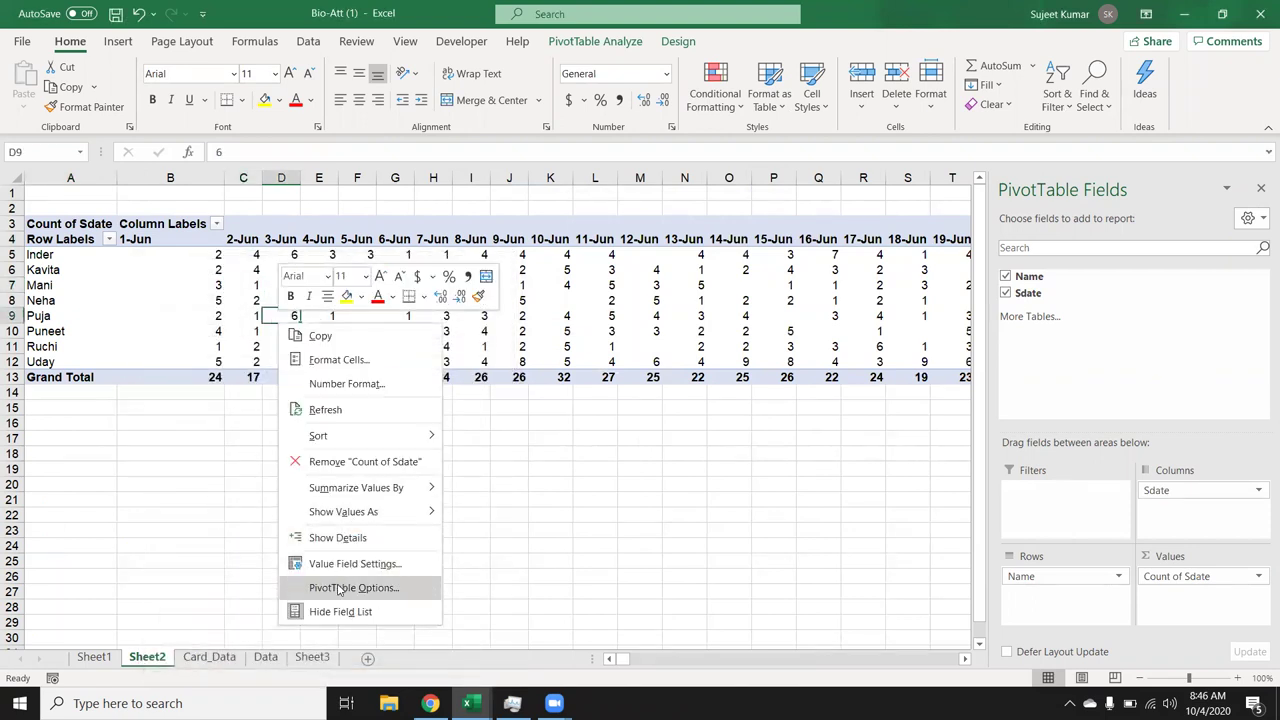
pyautogui.click(339, 589)
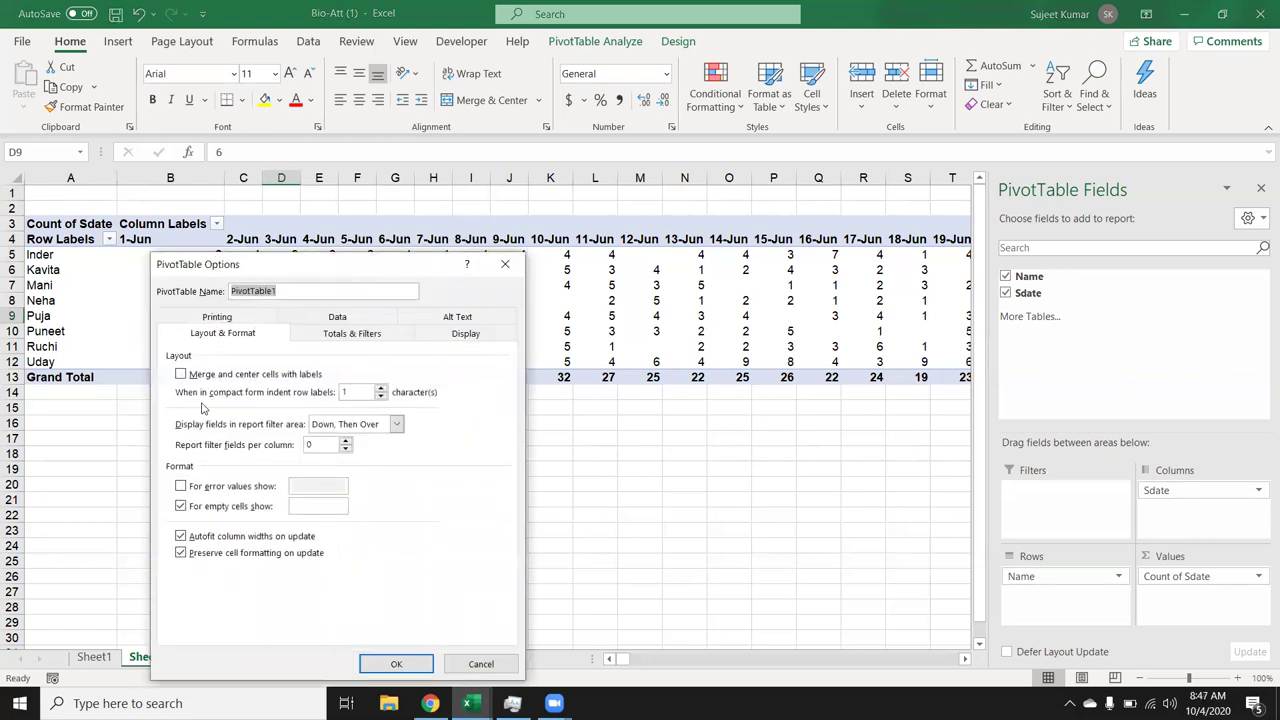
pyautogui.click(309, 505)
pyautogui.write('A')
pyautogui.click(394, 664)
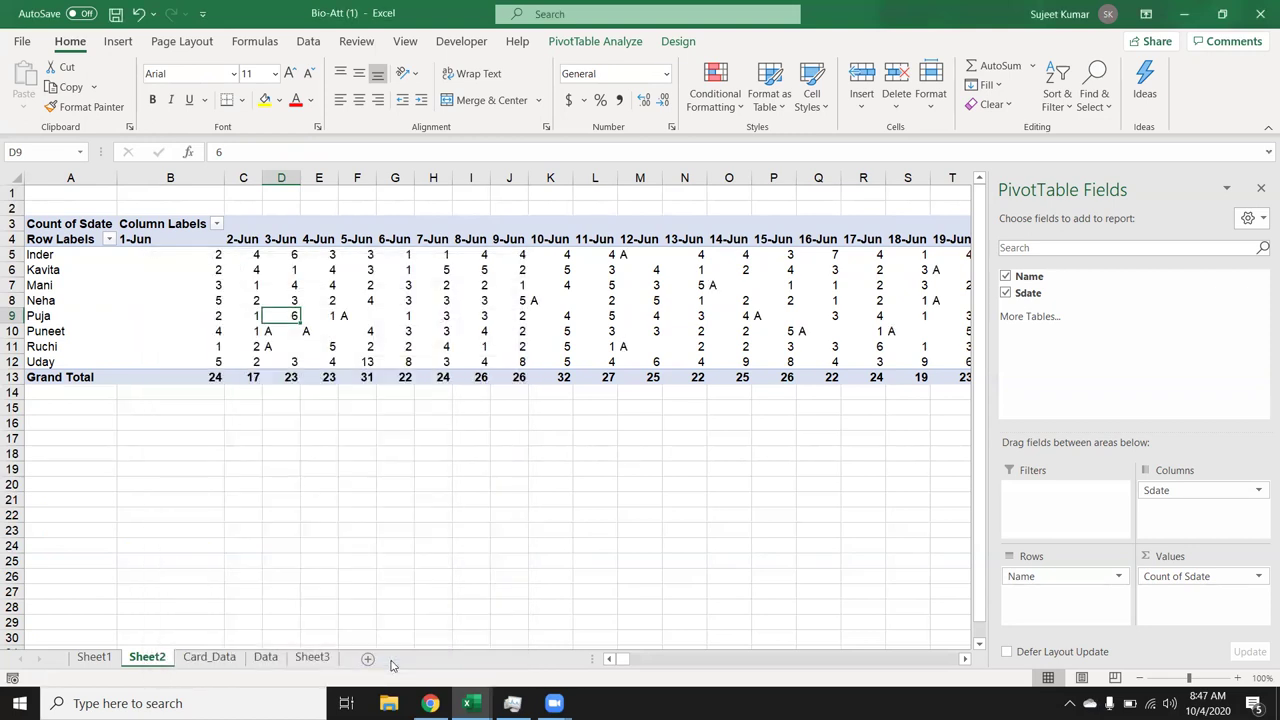
pyautogui.hotkey('ctrl', 'z')
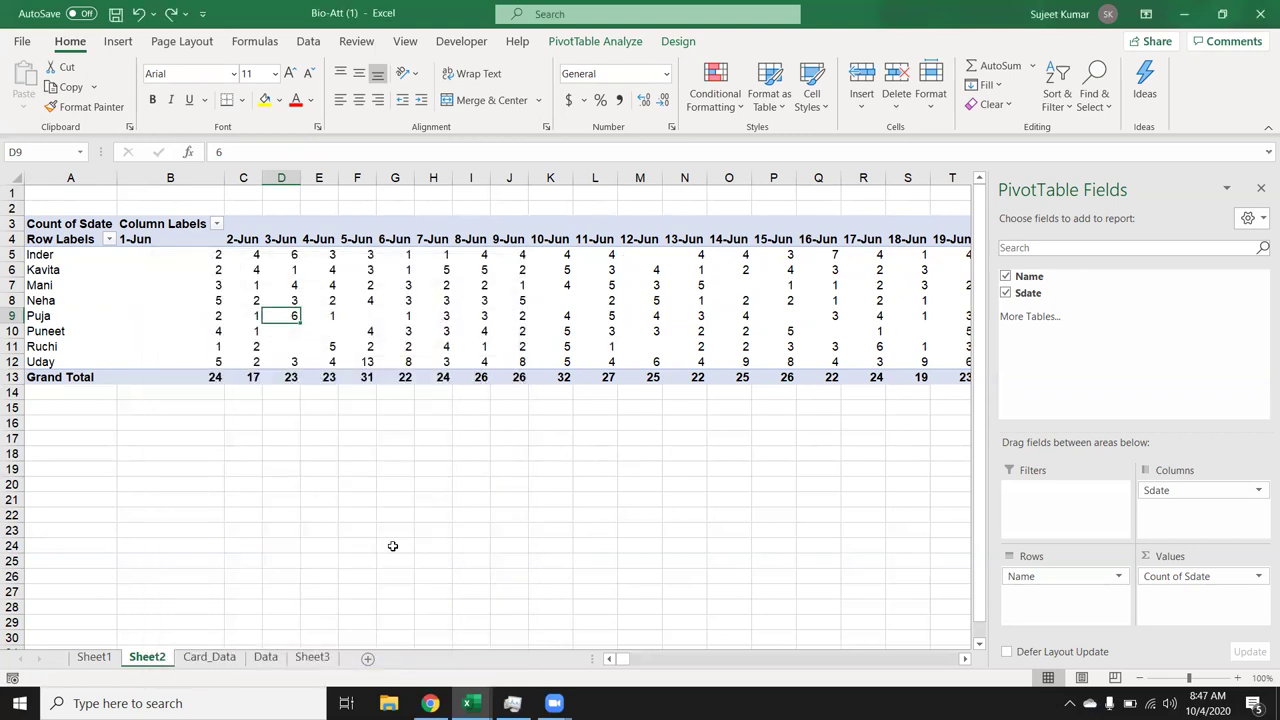
# Set PivotTable Options to show 0 for empty cells.
pyautogui.rightClick(312, 321)
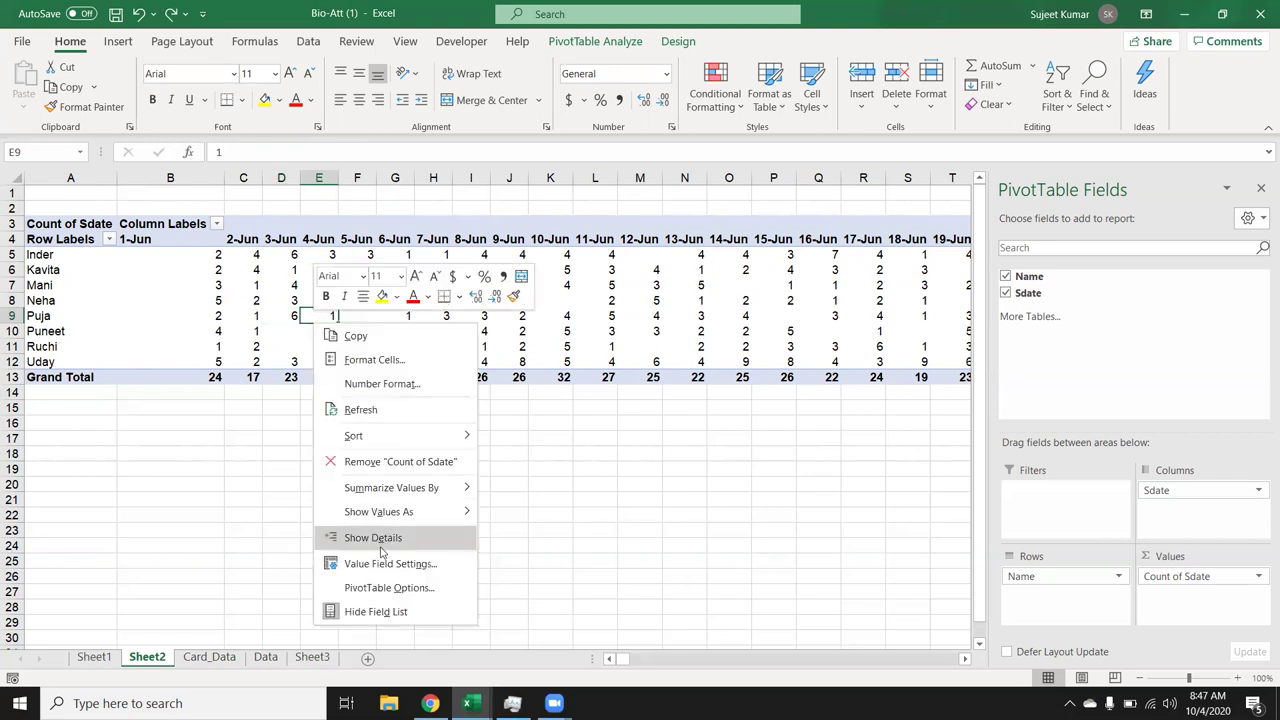
pyautogui.click(379, 586)
pyautogui.click(363, 507)
pyautogui.write('0')
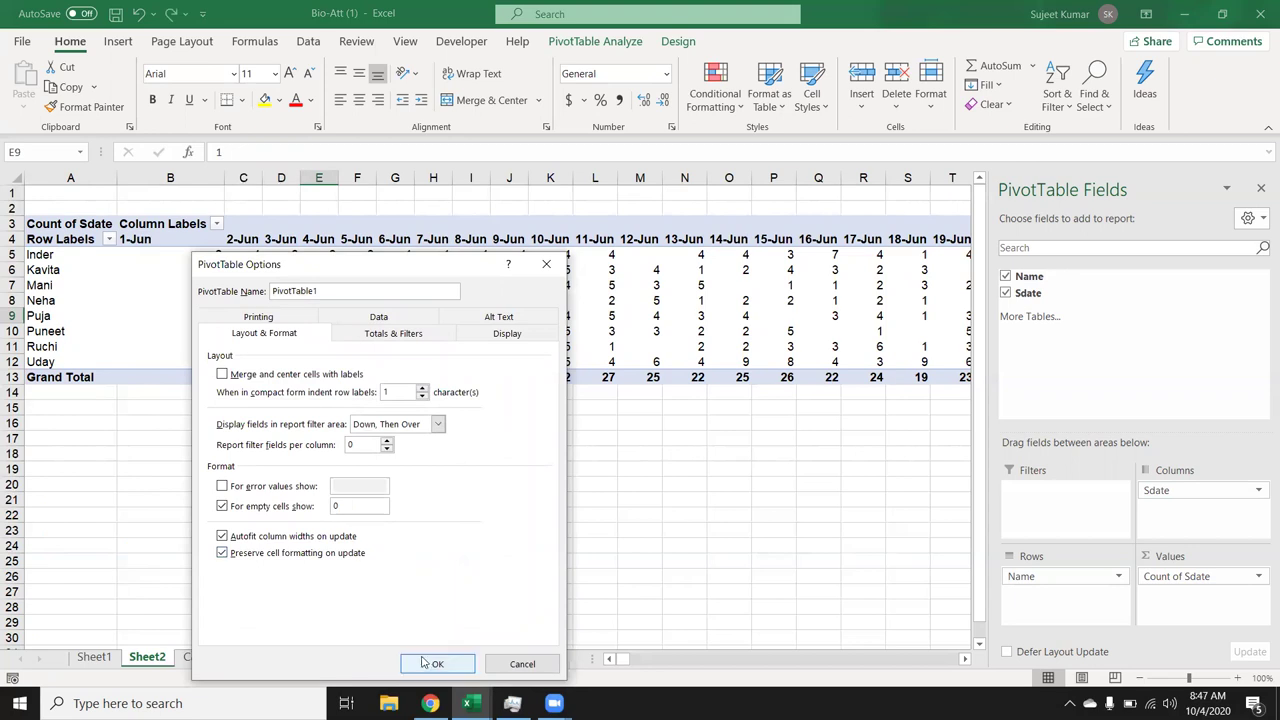
pyautogui.click(426, 663)
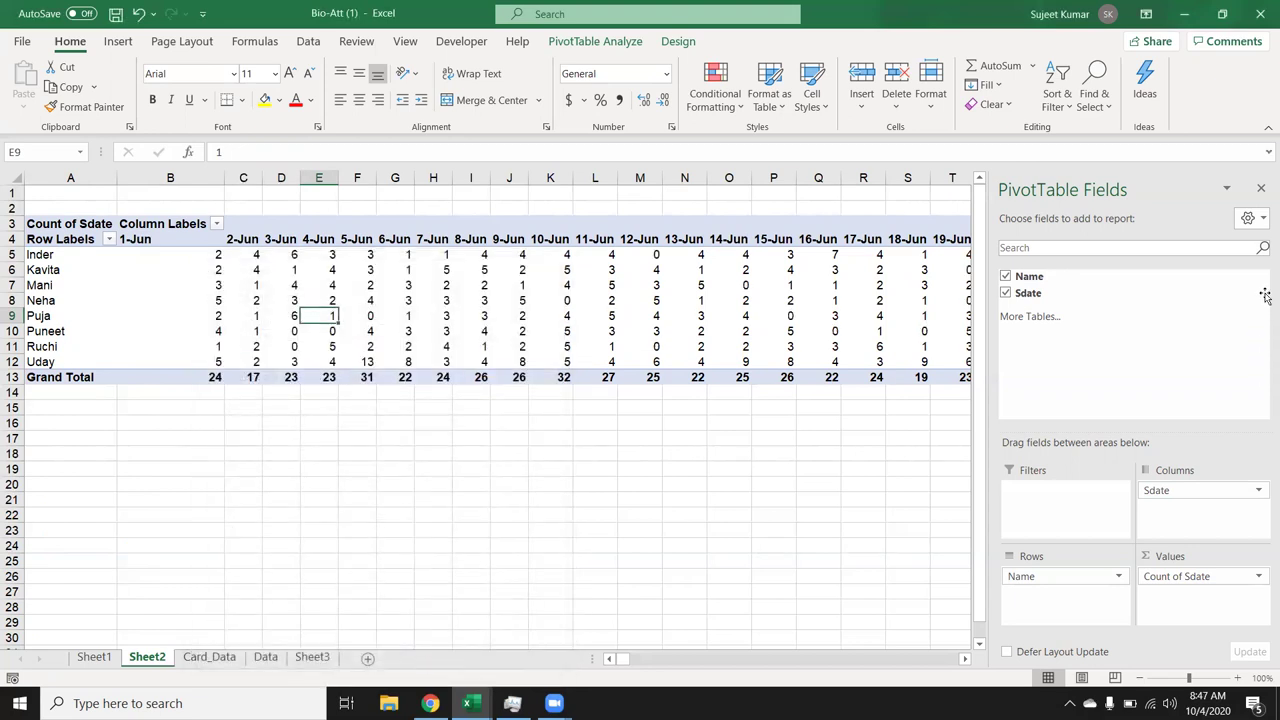
# Close the field list and turn off grand totals for both rows and columns.
pyautogui.click(1261, 188)
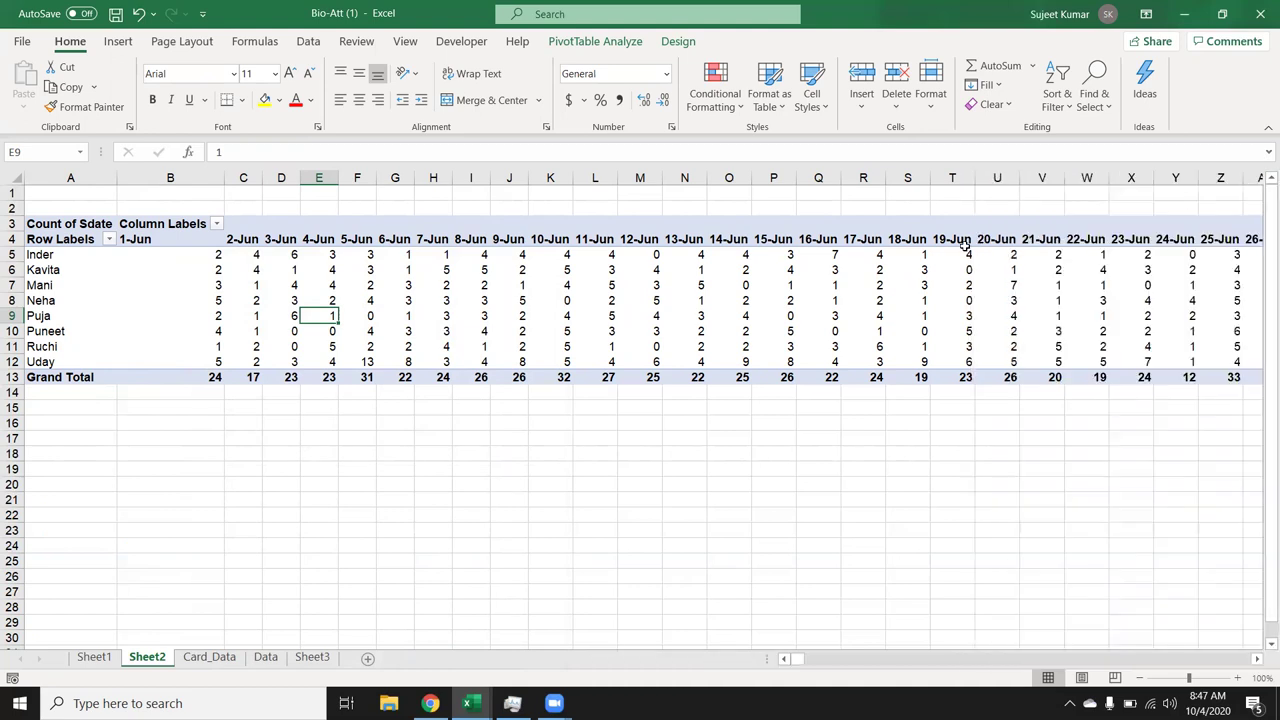
pyautogui.rightClick(603, 317)
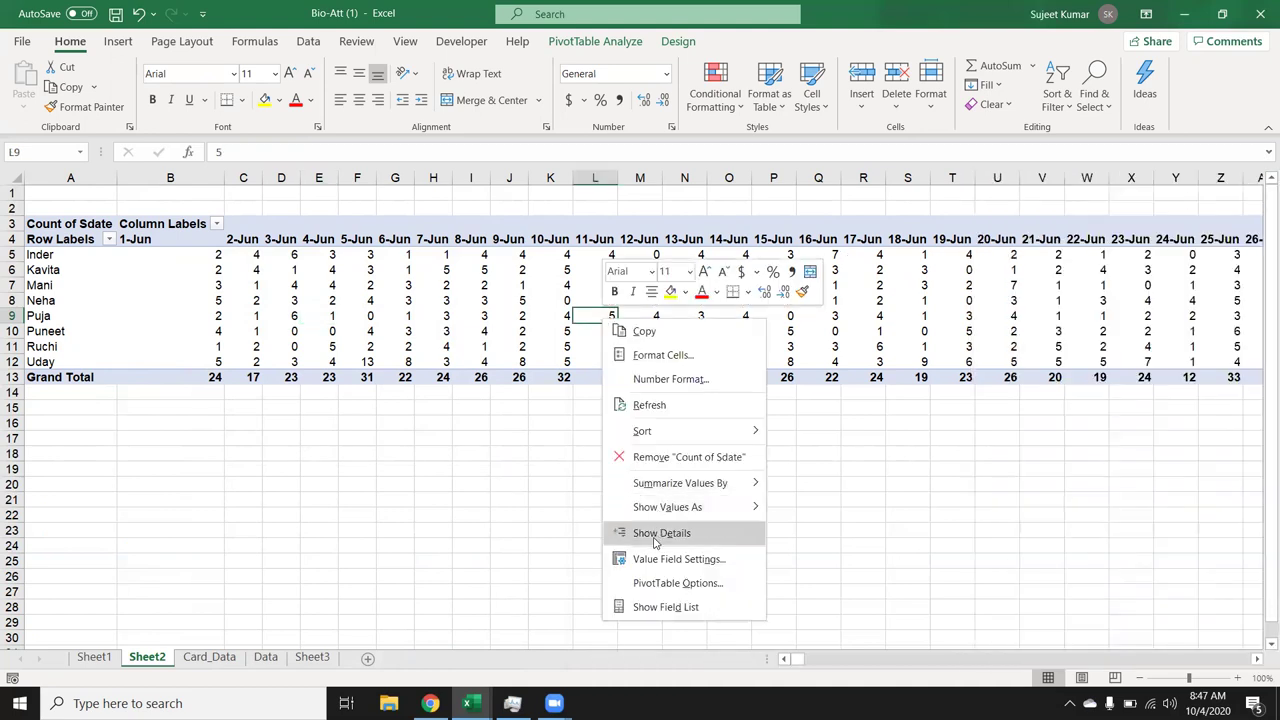
pyautogui.click(650, 586)
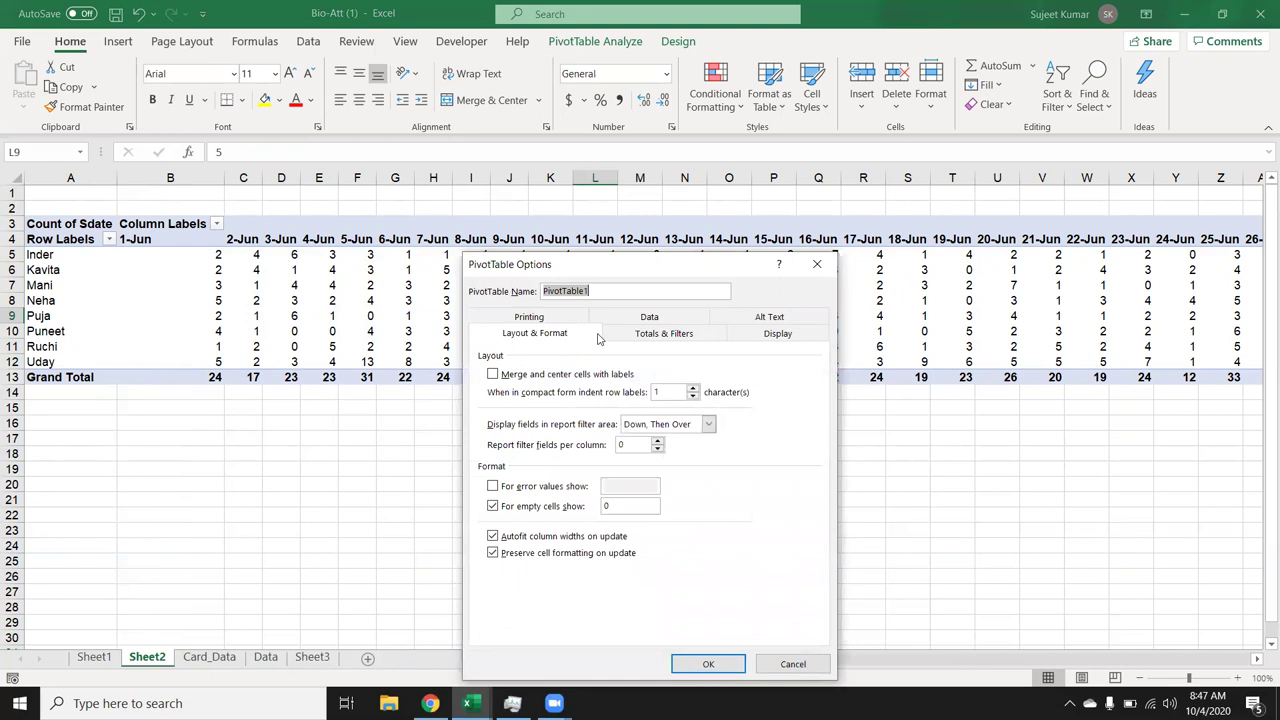
pyautogui.click(650, 333)
pyautogui.click(574, 373)
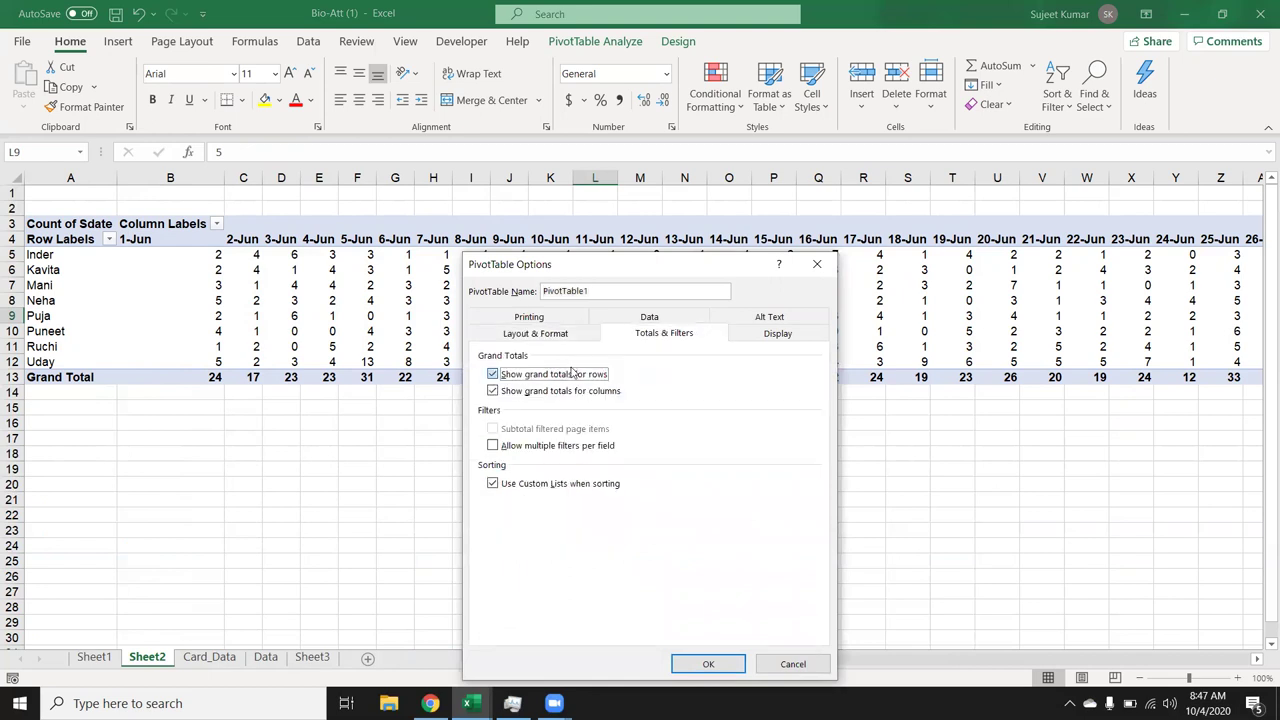
pyautogui.click(572, 391)
pyautogui.click(684, 660)
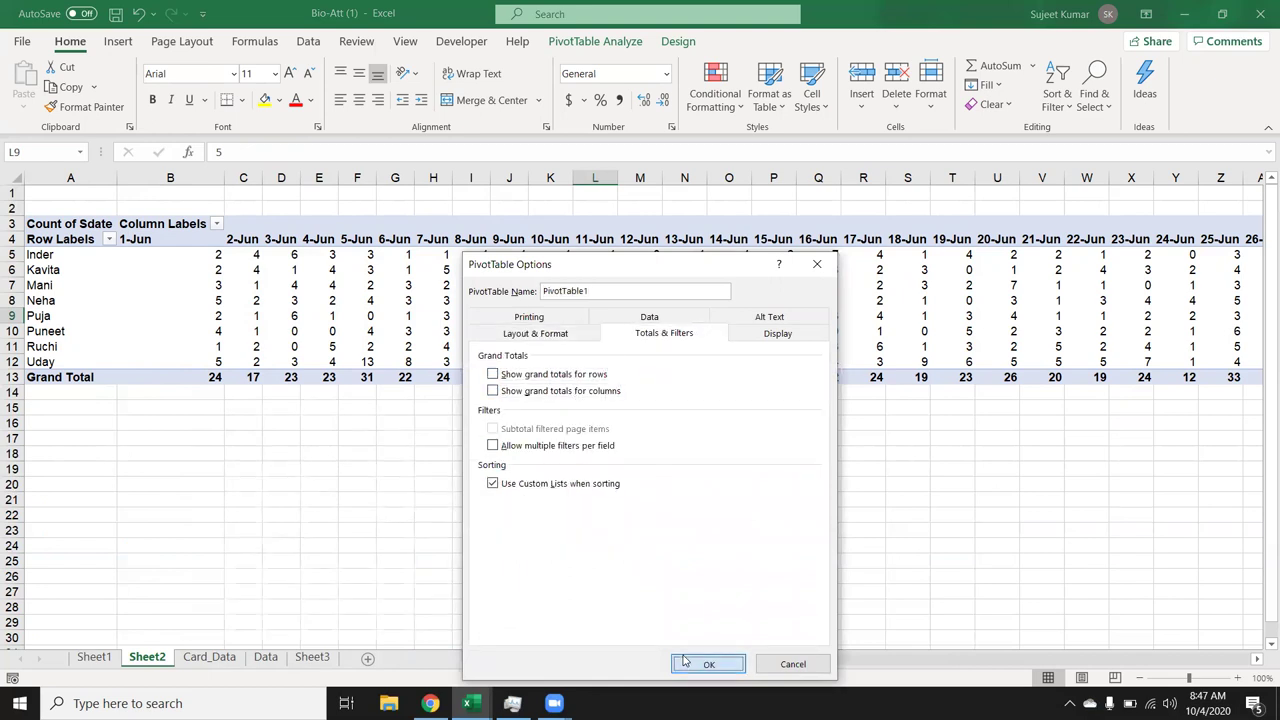
# Select the whole block of count values starting at B5.
pyautogui.click(257, 300)
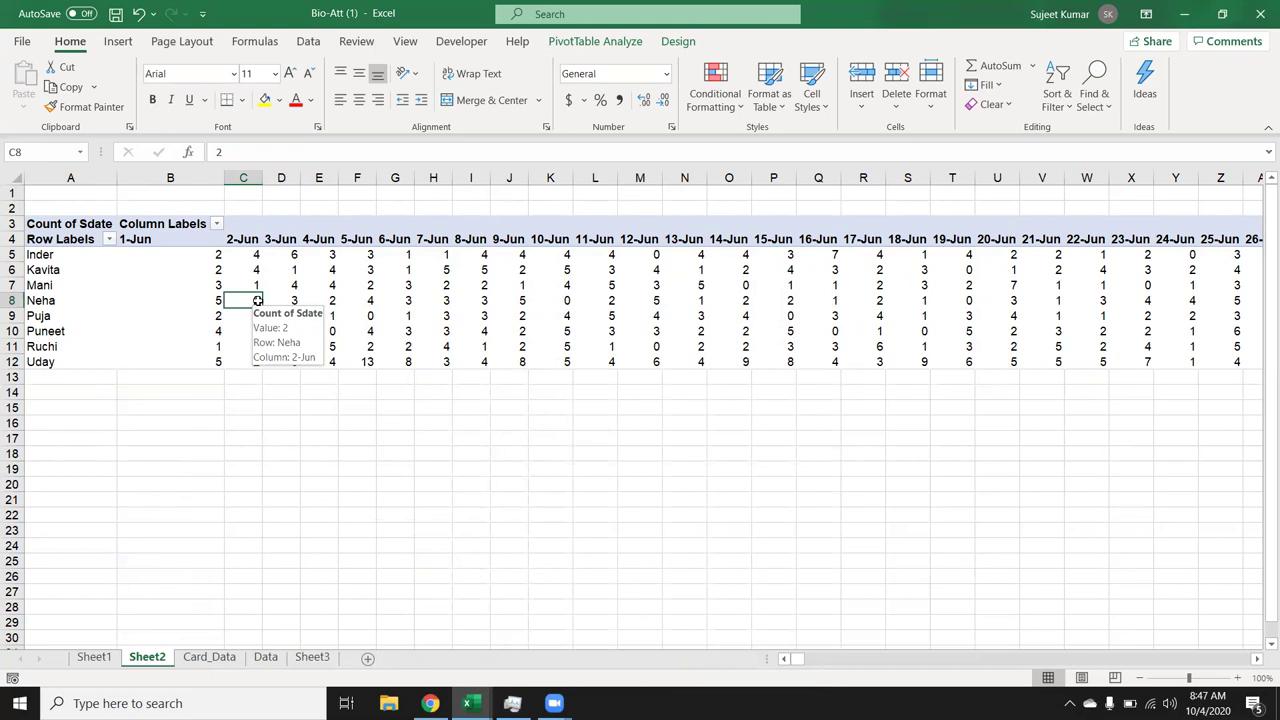
pyautogui.press('Up')
pyautogui.press('Up')
pyautogui.press('Up')
pyautogui.press('Left')
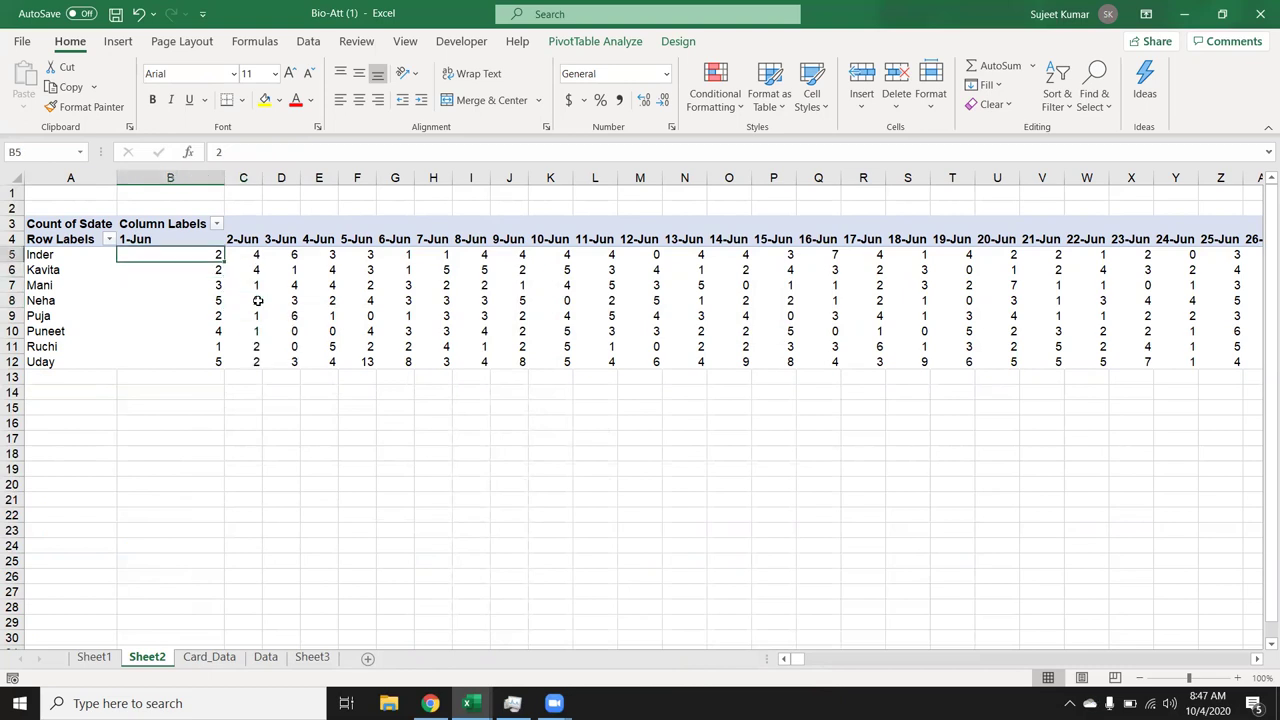
pyautogui.hotkey('ctrl', 'shift', 'Right')
pyautogui.hotkey('ctrl', 'shift', 'Down')
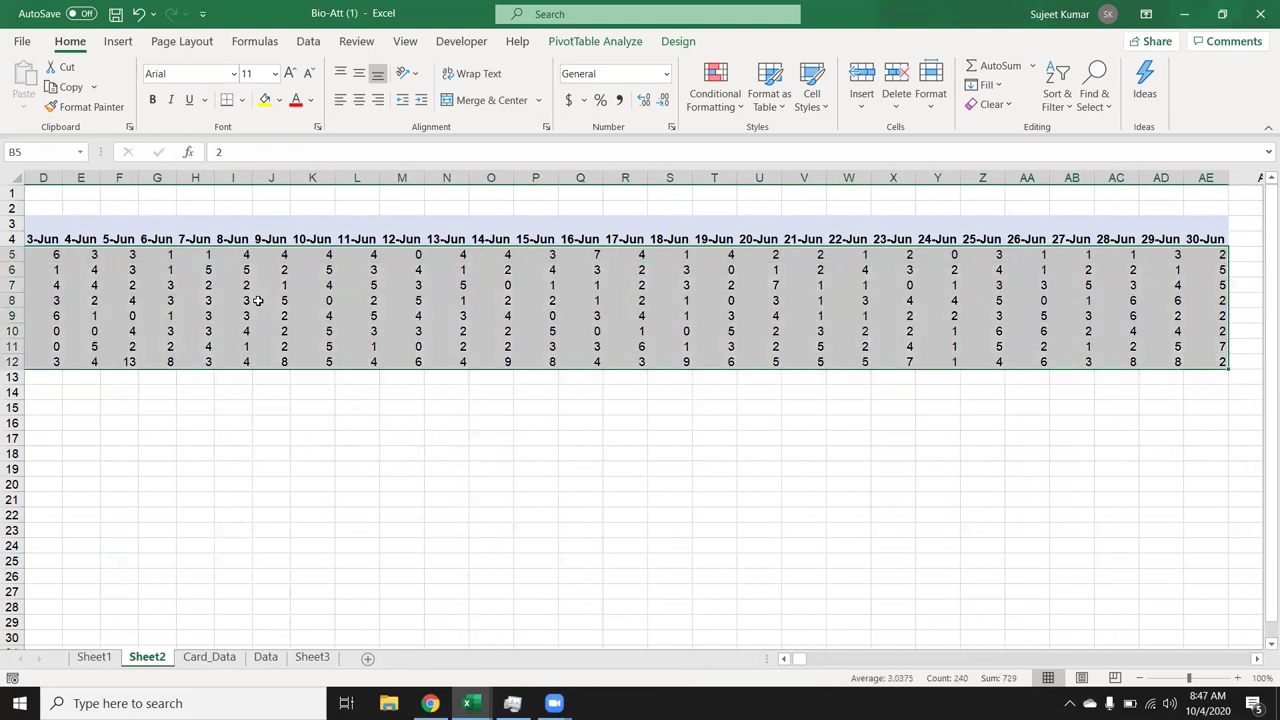
pyautogui.rightClick(455, 268)
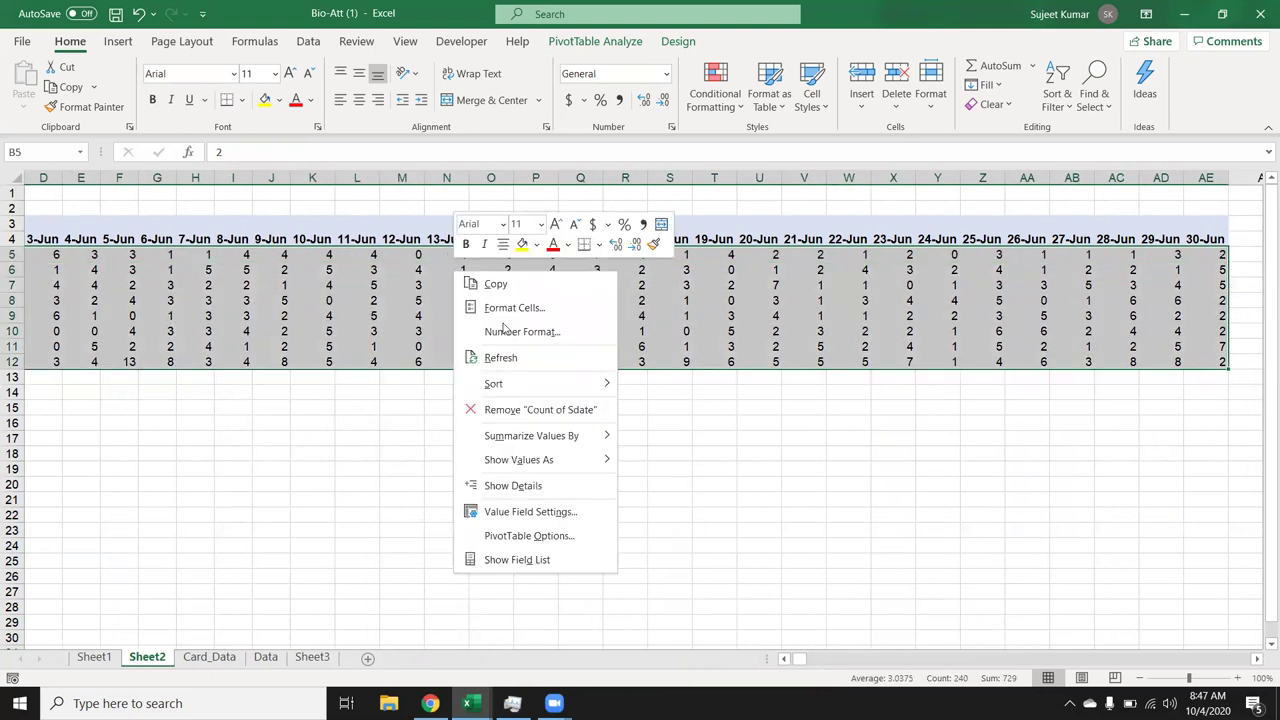
pyautogui.click(494, 537)
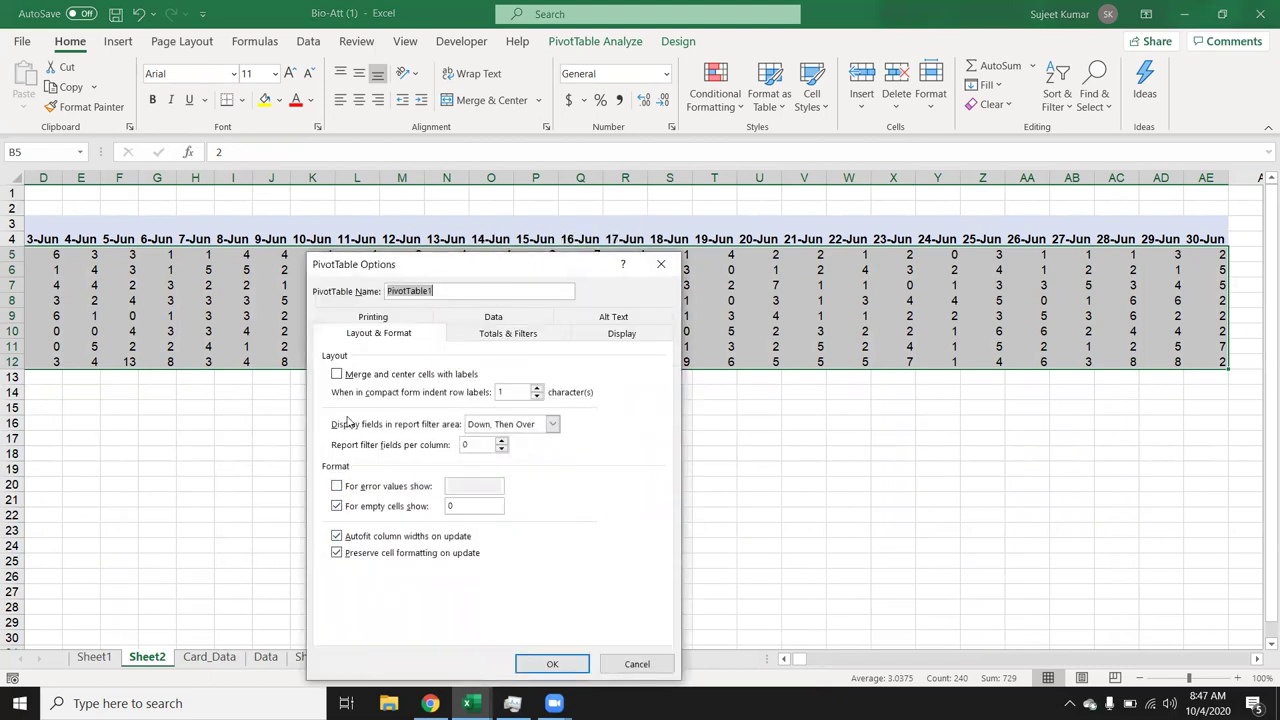
pyautogui.press('Escape')
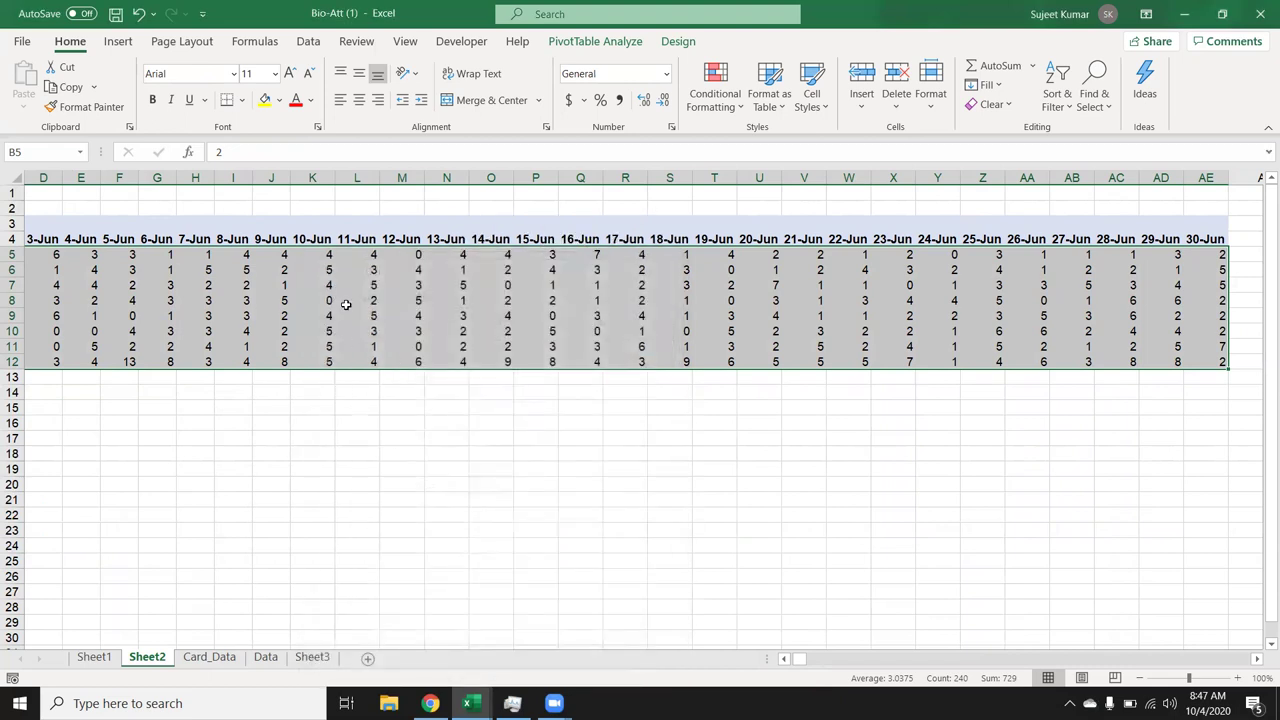
# Apply the custom number format "P";;"A" to the selected pivot counts.
pyautogui.rightClick(372, 300)
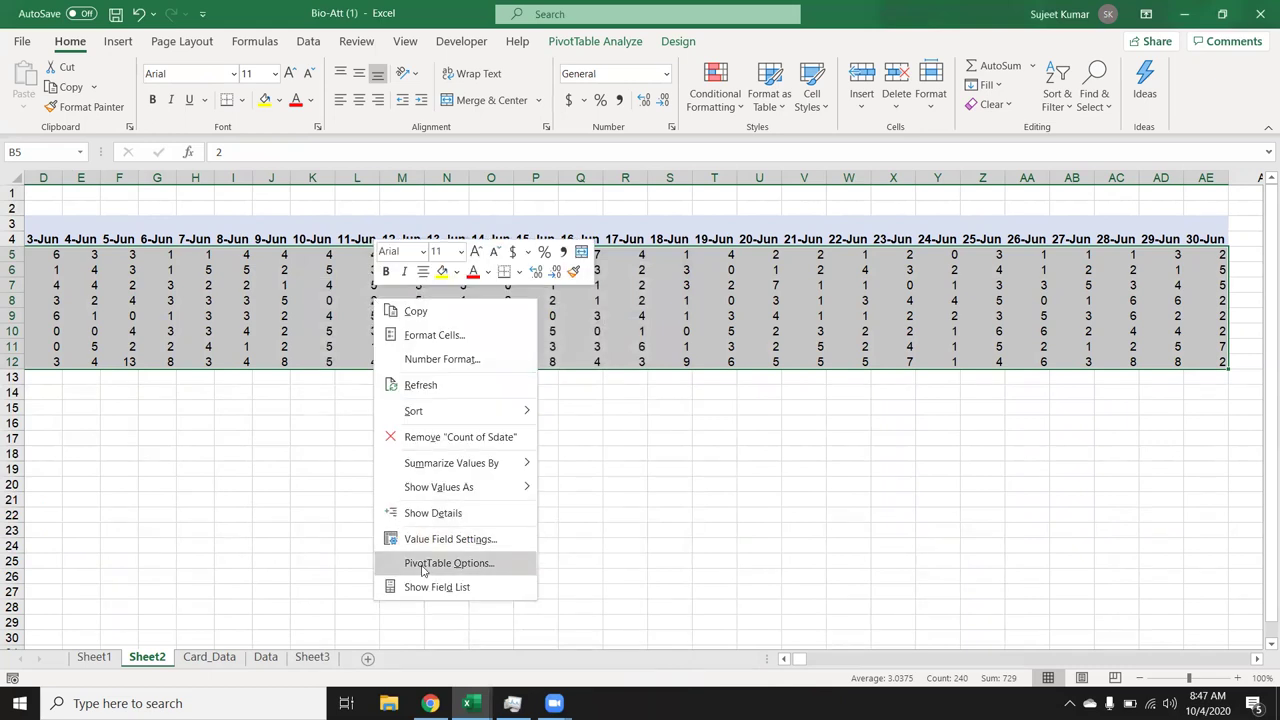
pyautogui.click(425, 336)
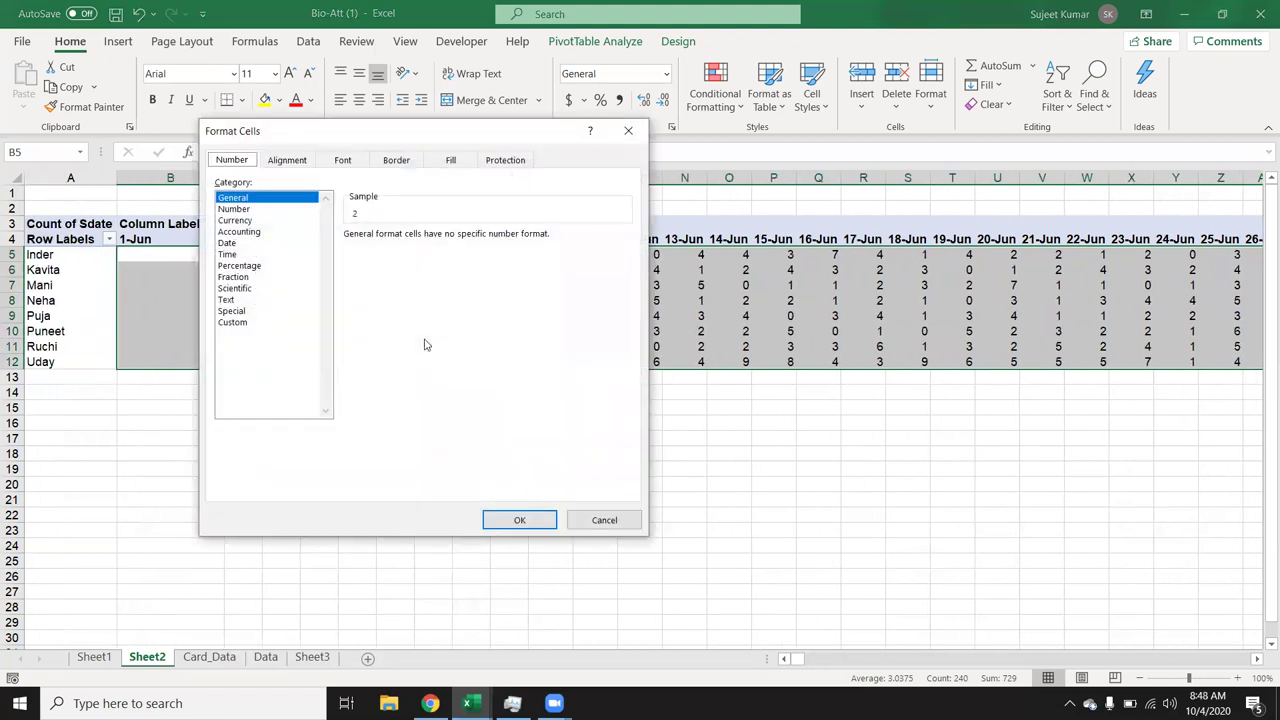
pyautogui.click(249, 324)
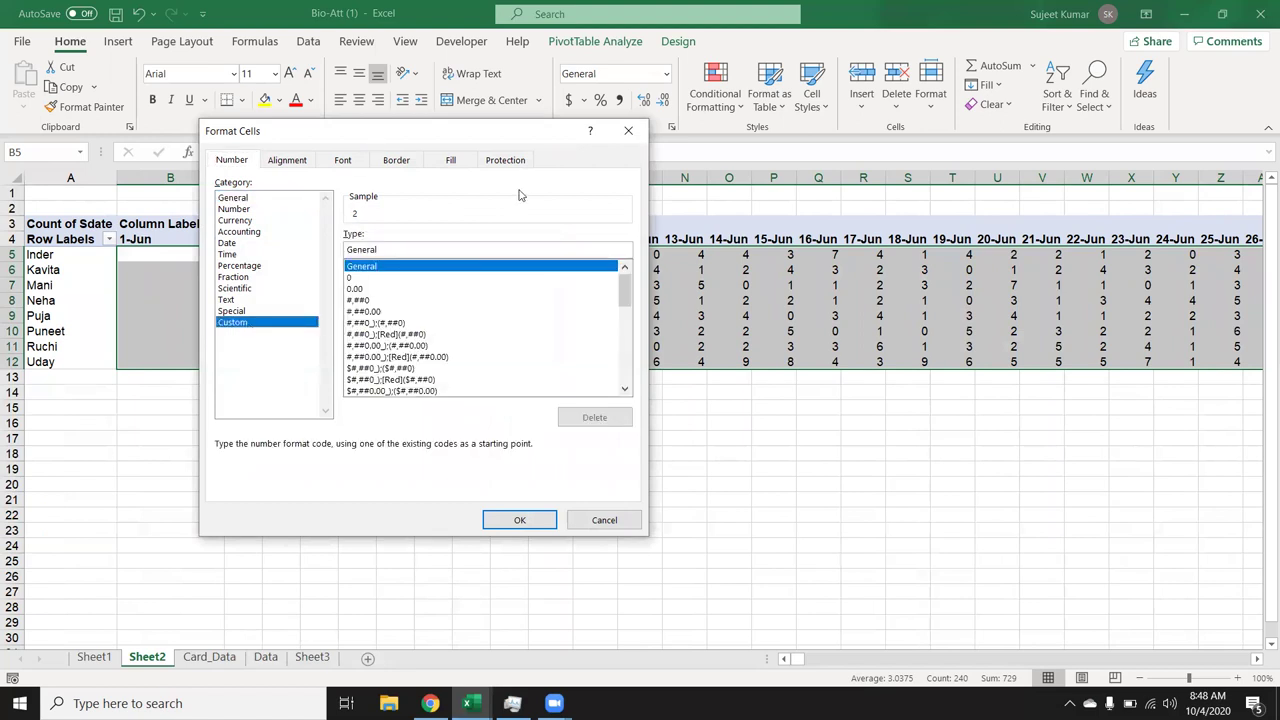
pyautogui.doubleClick(518, 306)
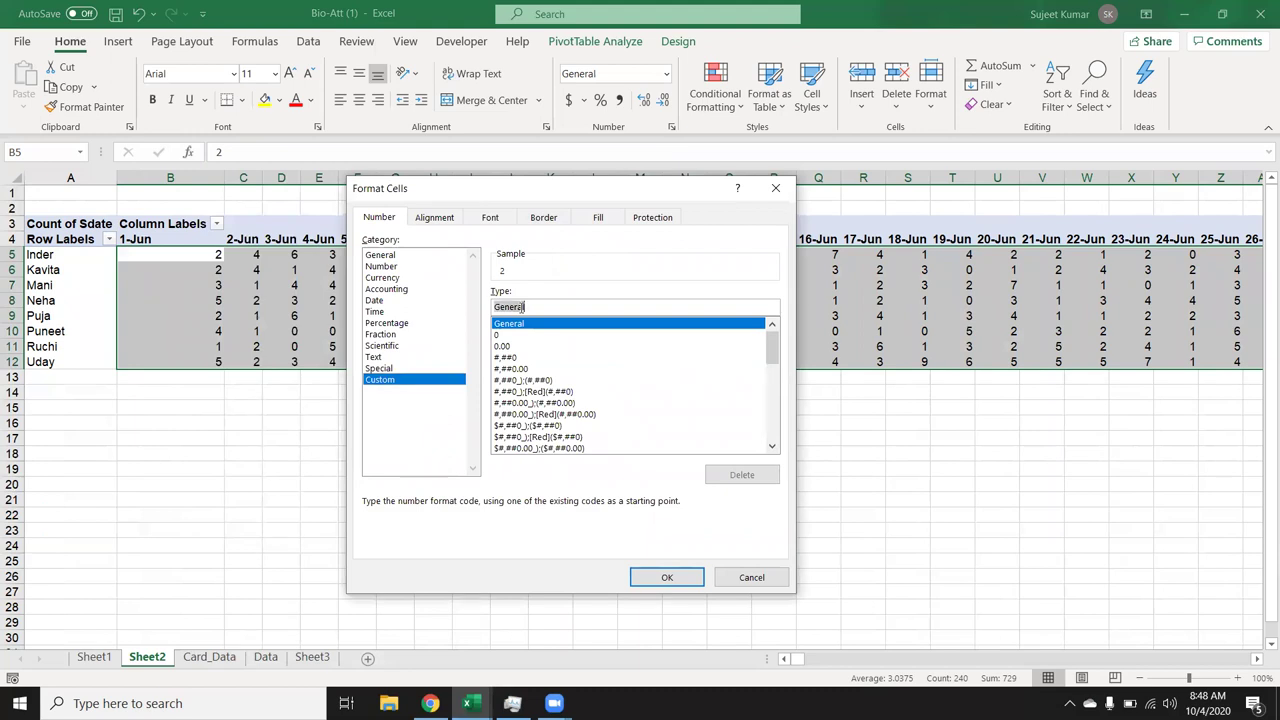
pyautogui.write('"P')
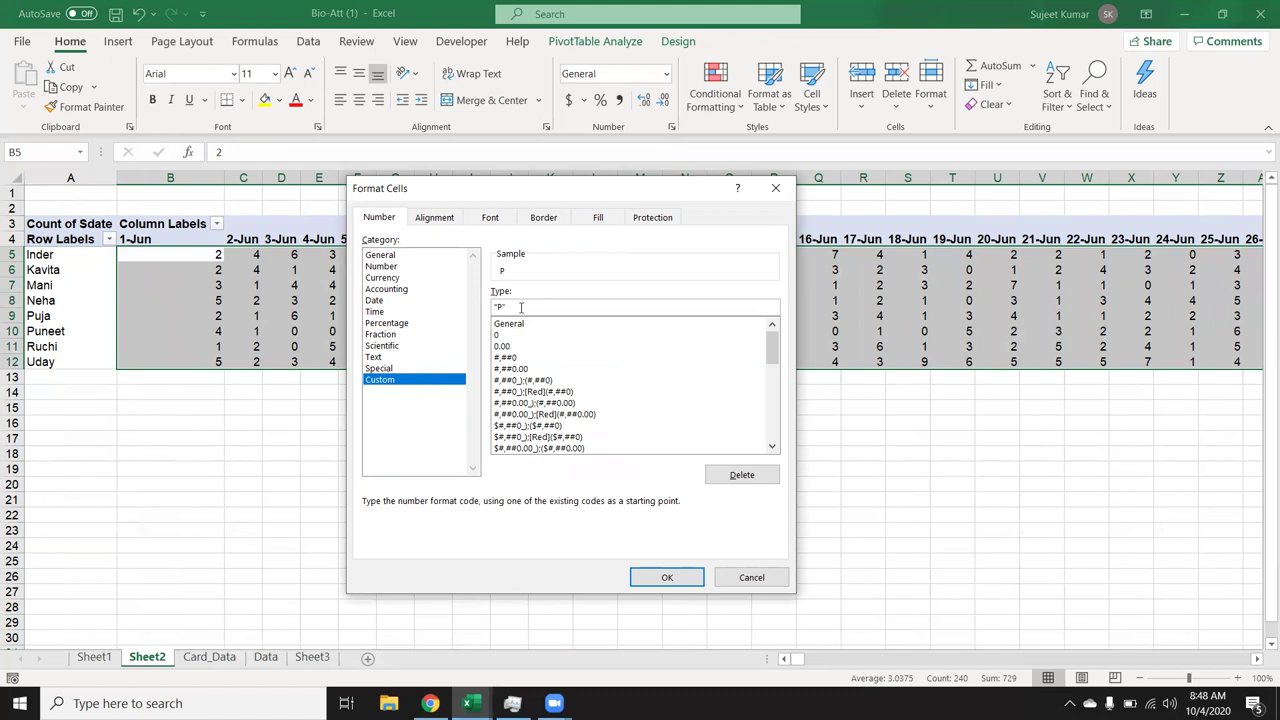
pyautogui.write('";;')
pyautogui.write('"')
pyautogui.write('A')
pyautogui.doubleClick(502, 307)
pyautogui.click(508, 306)
pyautogui.write(';')
pyautogui.doubleClick(537, 313)
pyautogui.click(664, 577)
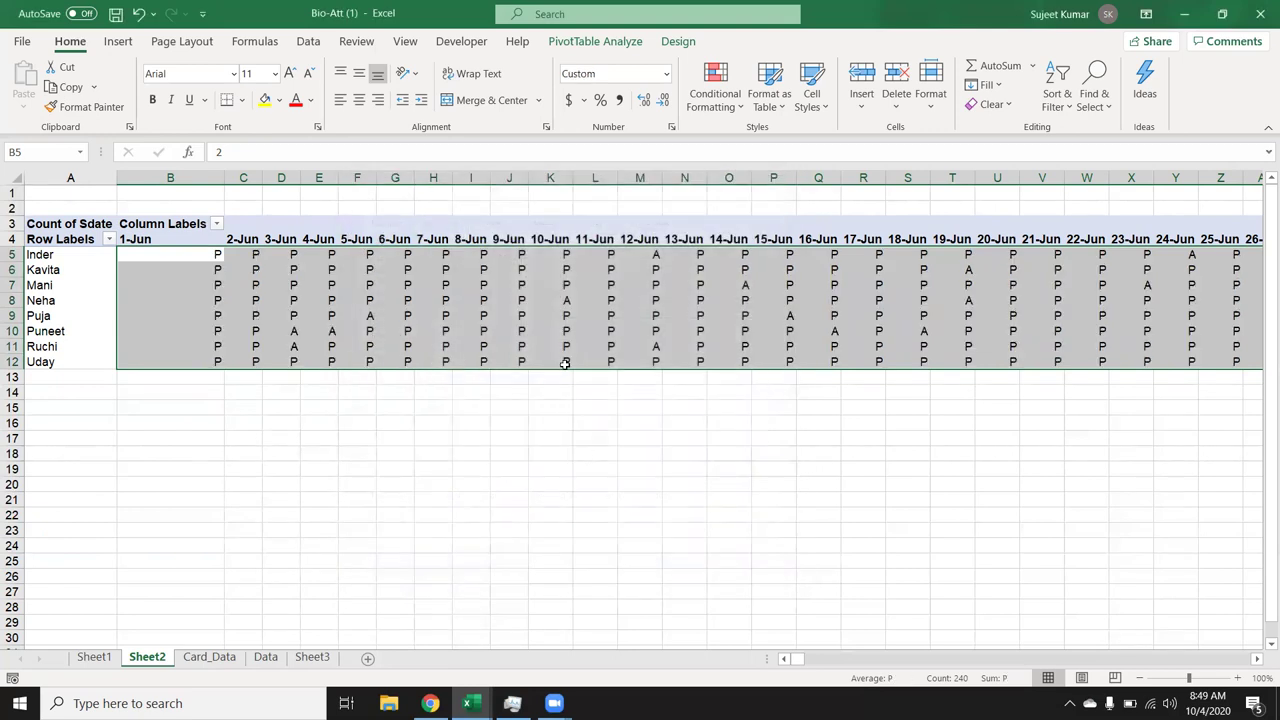
pyautogui.click(566, 380)
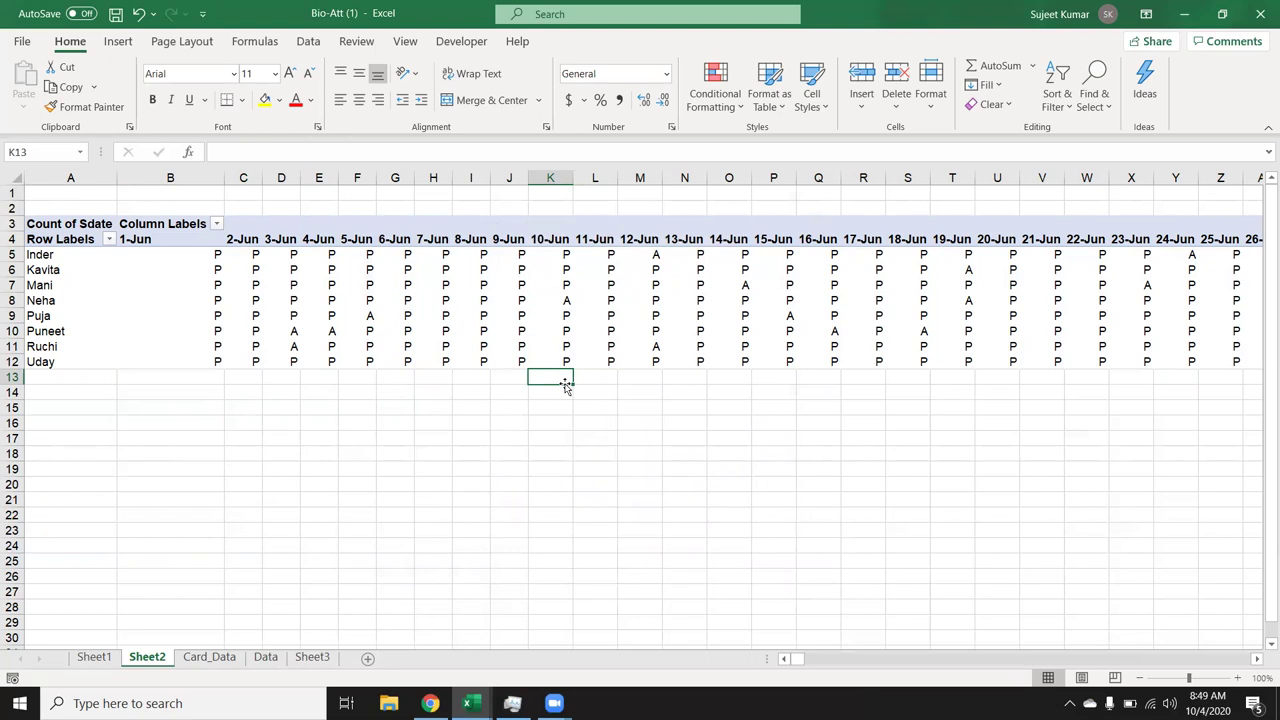
# Inspect the IN and OUT timestamp columns on the Data sheet.
pyautogui.click(266, 660)
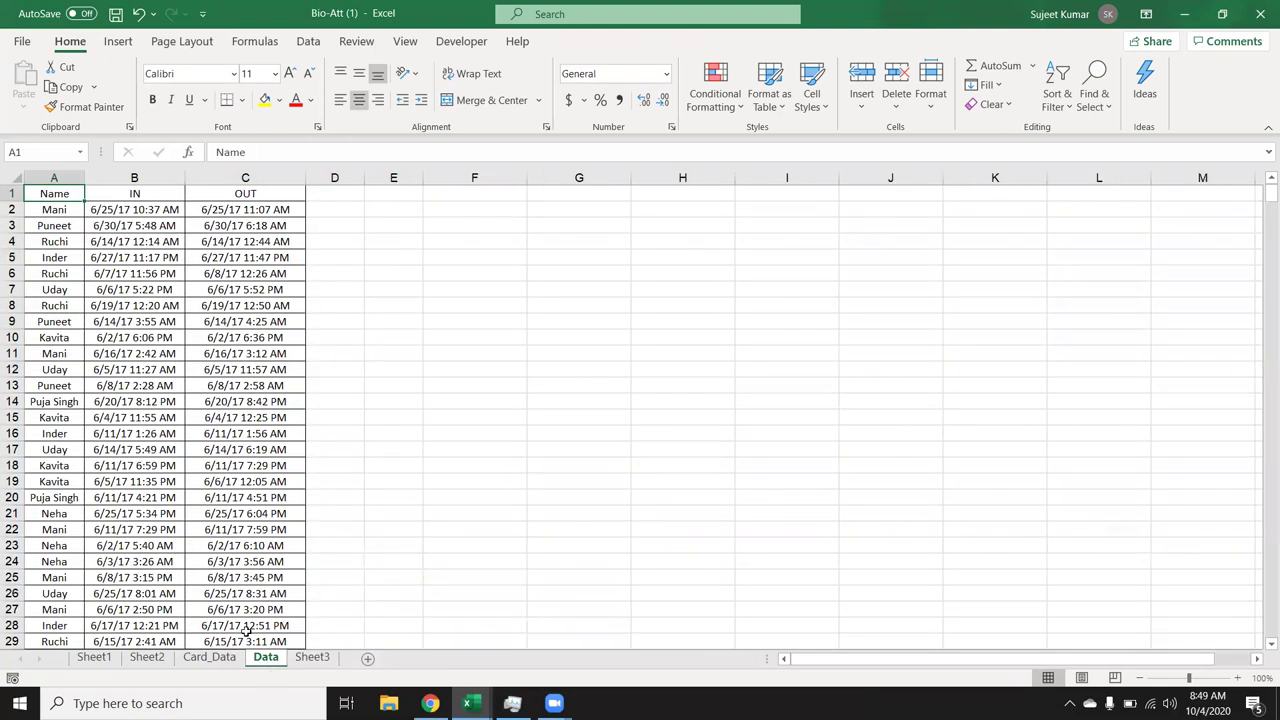
pyautogui.click(124, 449)
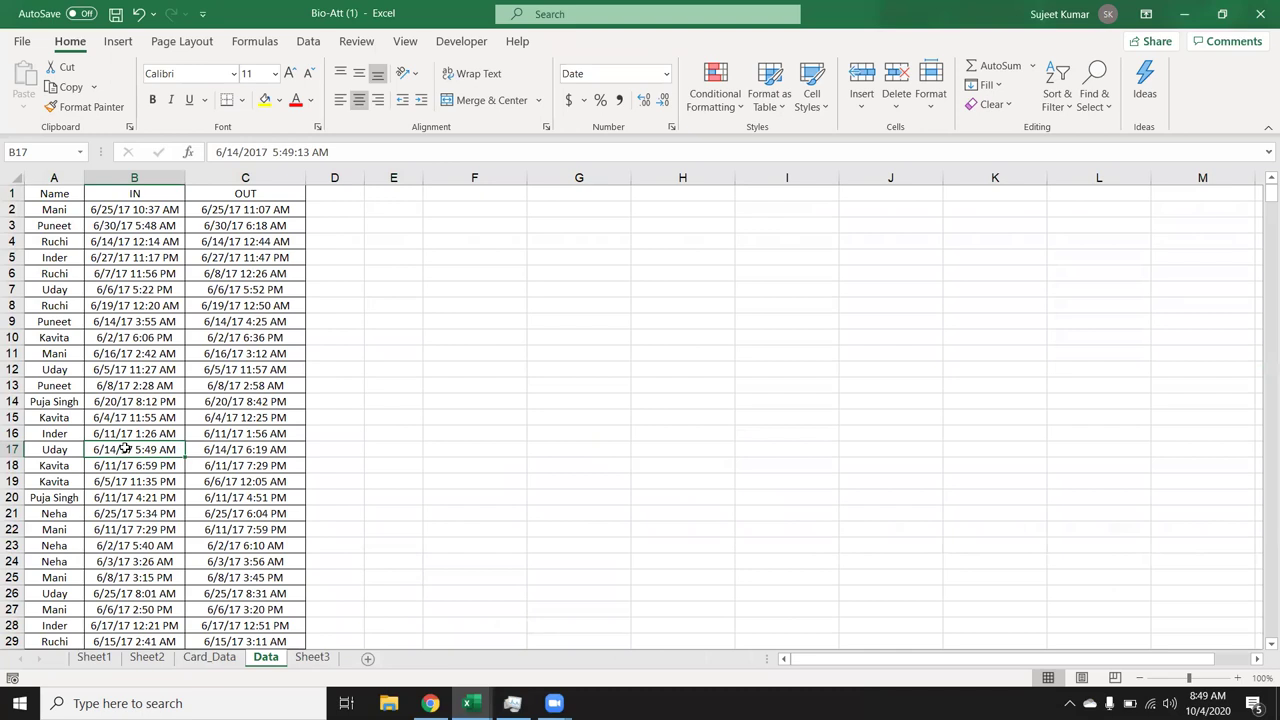
pyautogui.click(143, 177)
pyautogui.click(247, 177)
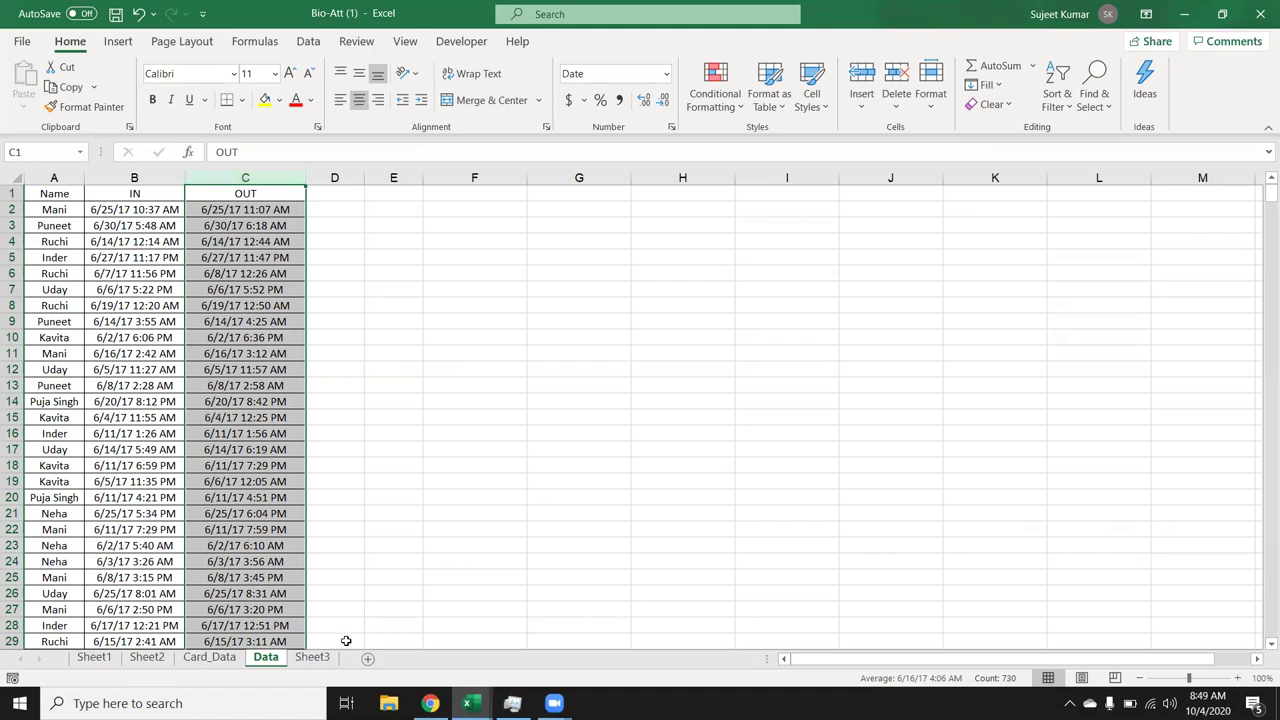
# Compare Sheet3's In, Out and Hours formulas (B3, C3, D3, D4) with Data, ending on Data.
pyautogui.click(314, 660)
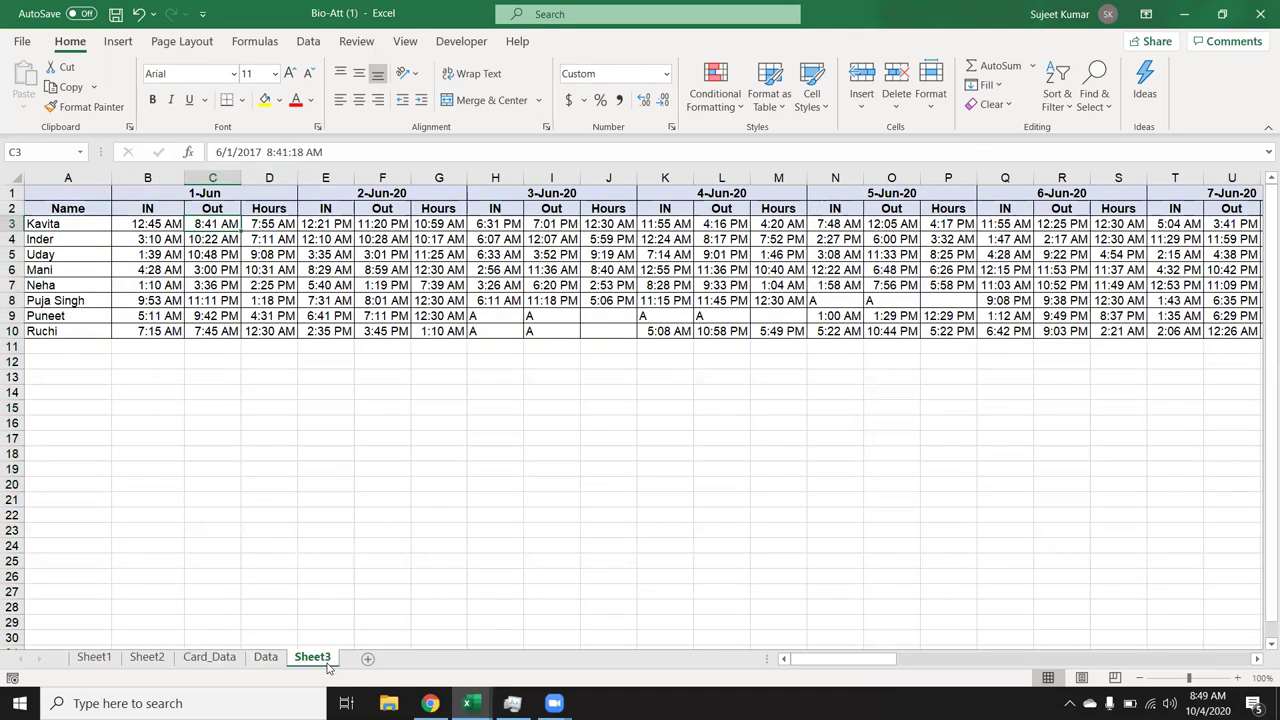
pyautogui.click(150, 226)
pyautogui.click(220, 239)
pyautogui.click(260, 243)
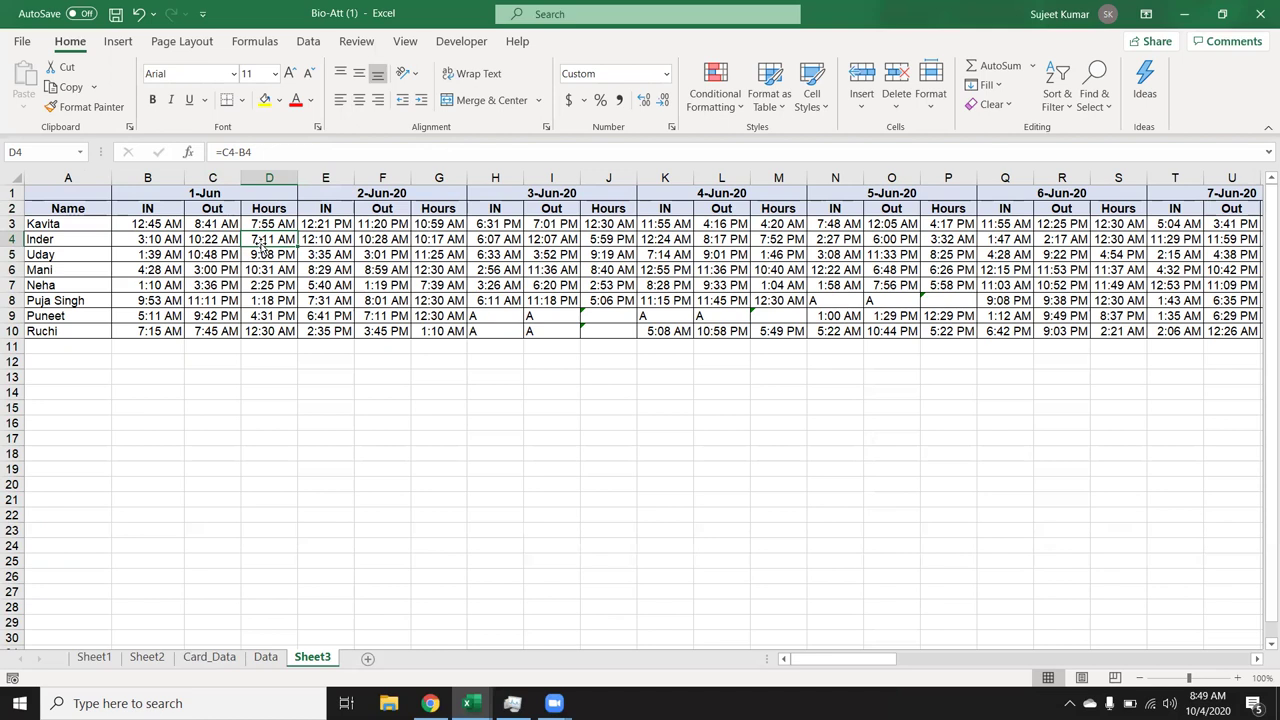
pyautogui.click(266, 658)
pyautogui.click(60, 194)
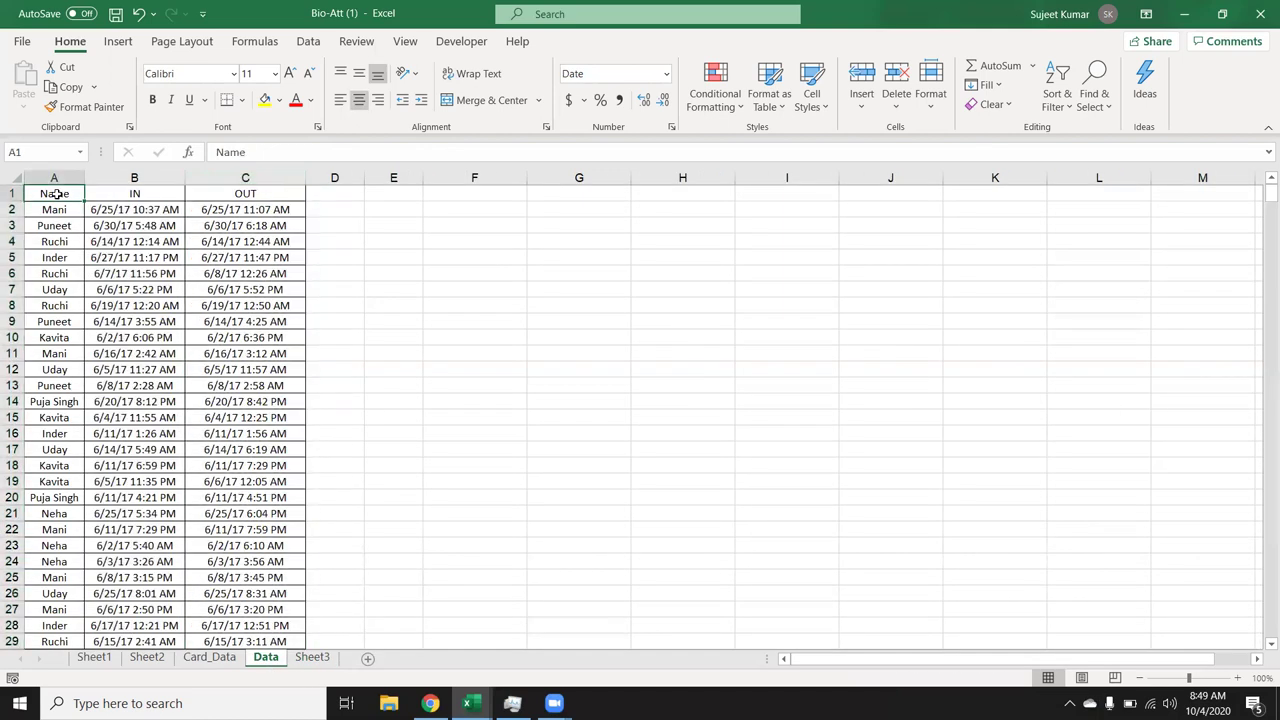
pyautogui.click(312, 658)
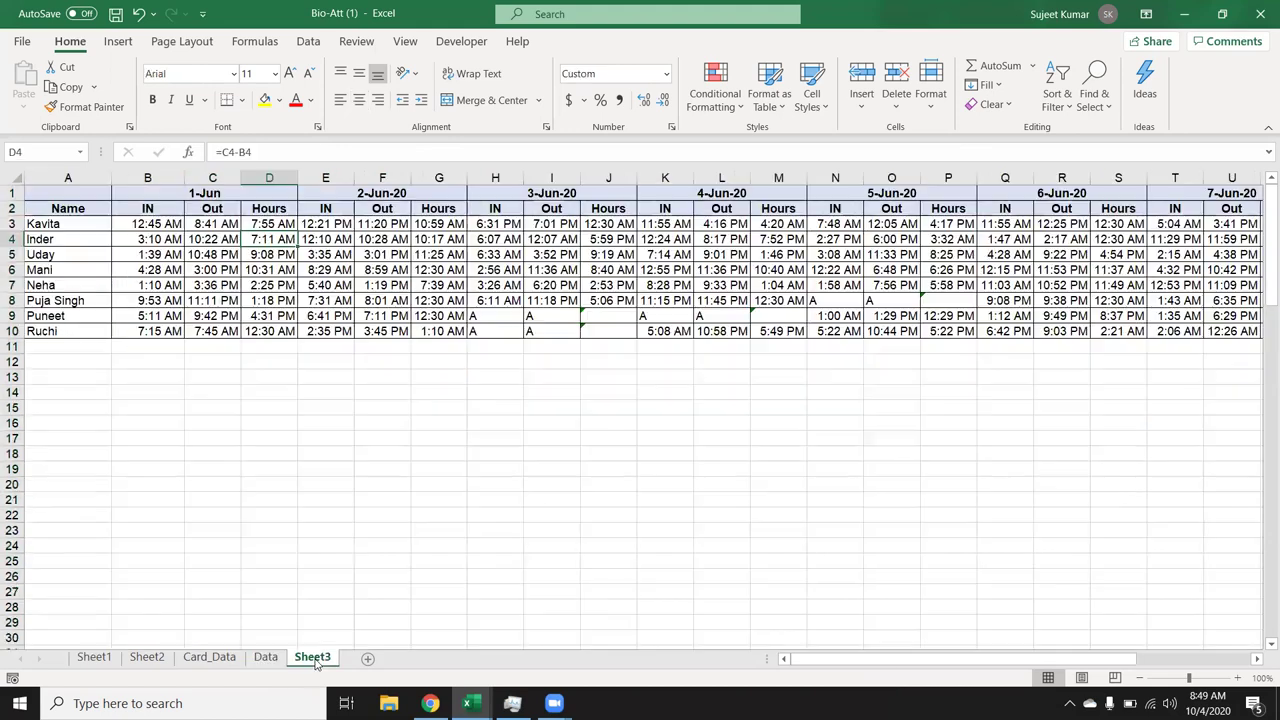
pyautogui.moveTo(150, 224); pyautogui.dragTo(205, 224)
pyautogui.click(205, 224)
pyautogui.click(263, 228)
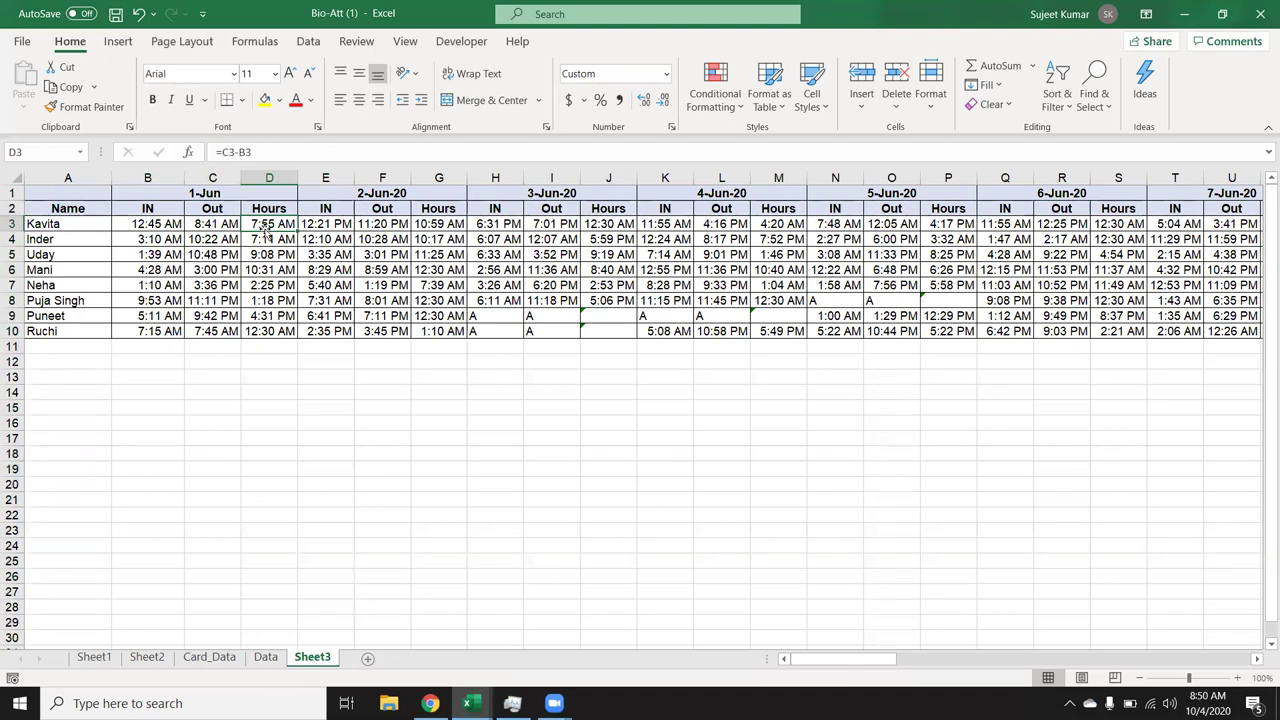
pyautogui.click(280, 661)
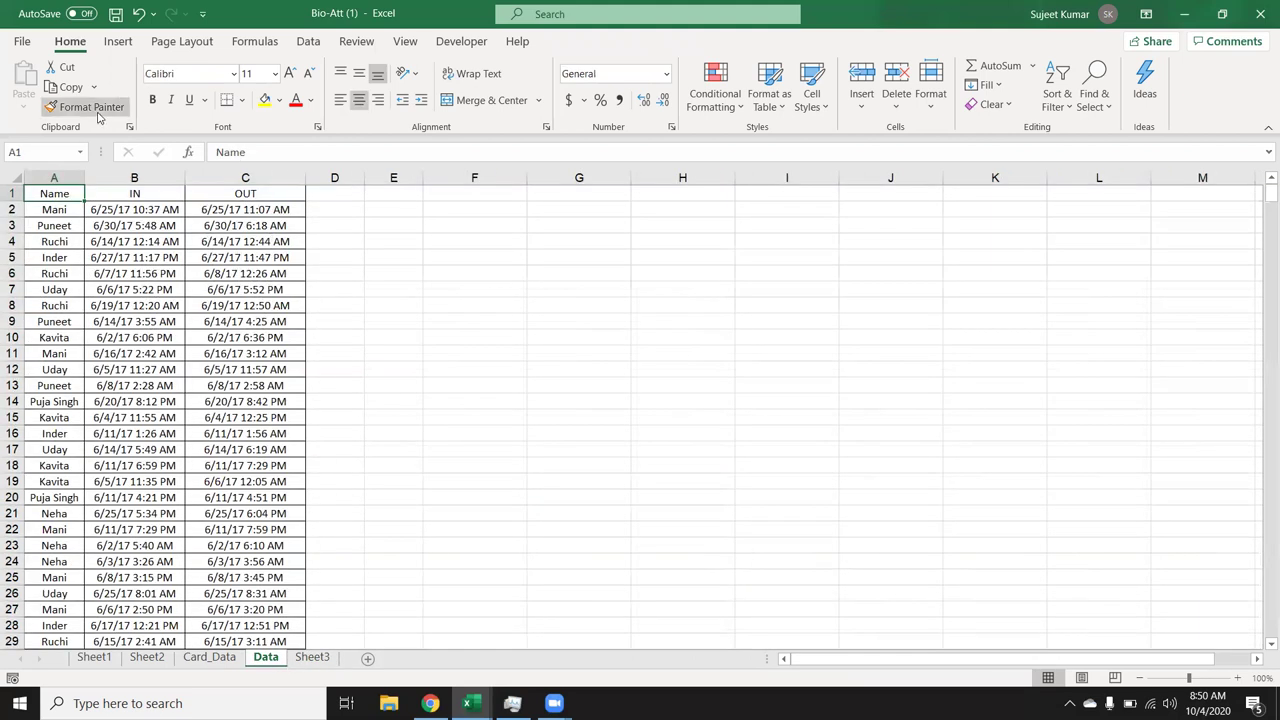
# Insert a PivotTable on a new sheet with IN across the columns and Name down the rows.
pyautogui.click(118, 41)
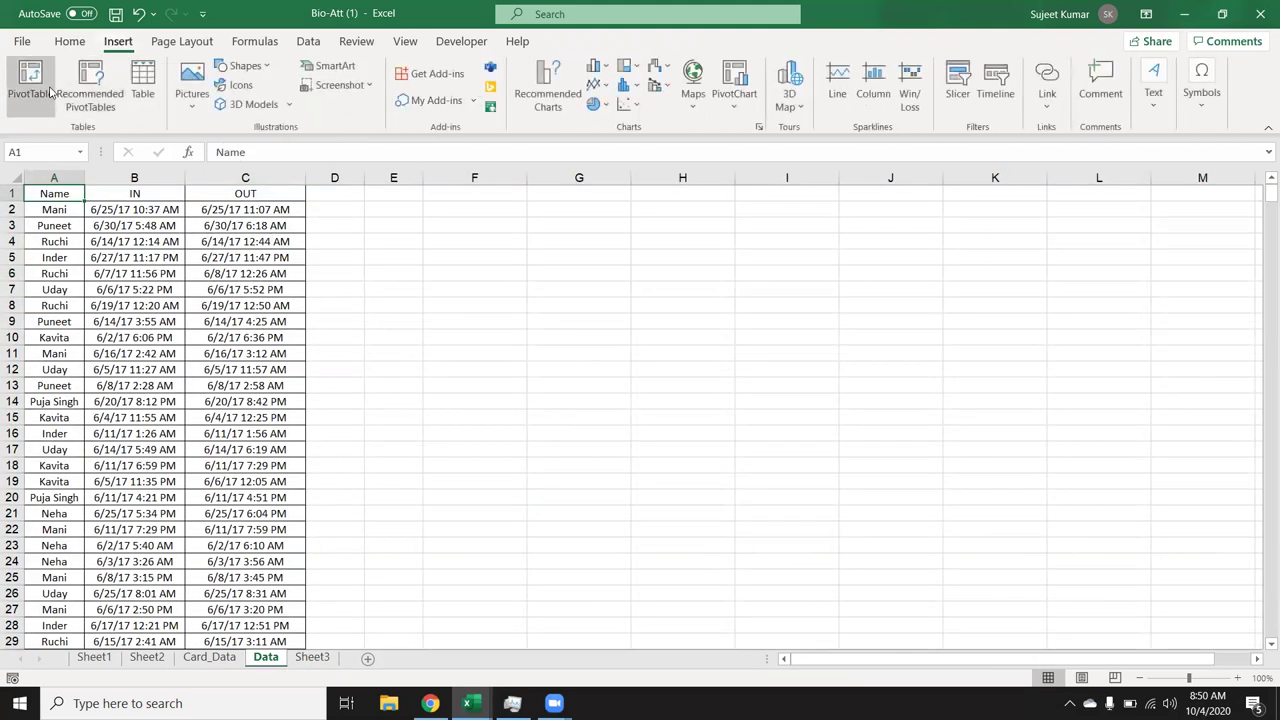
pyautogui.click(47, 91)
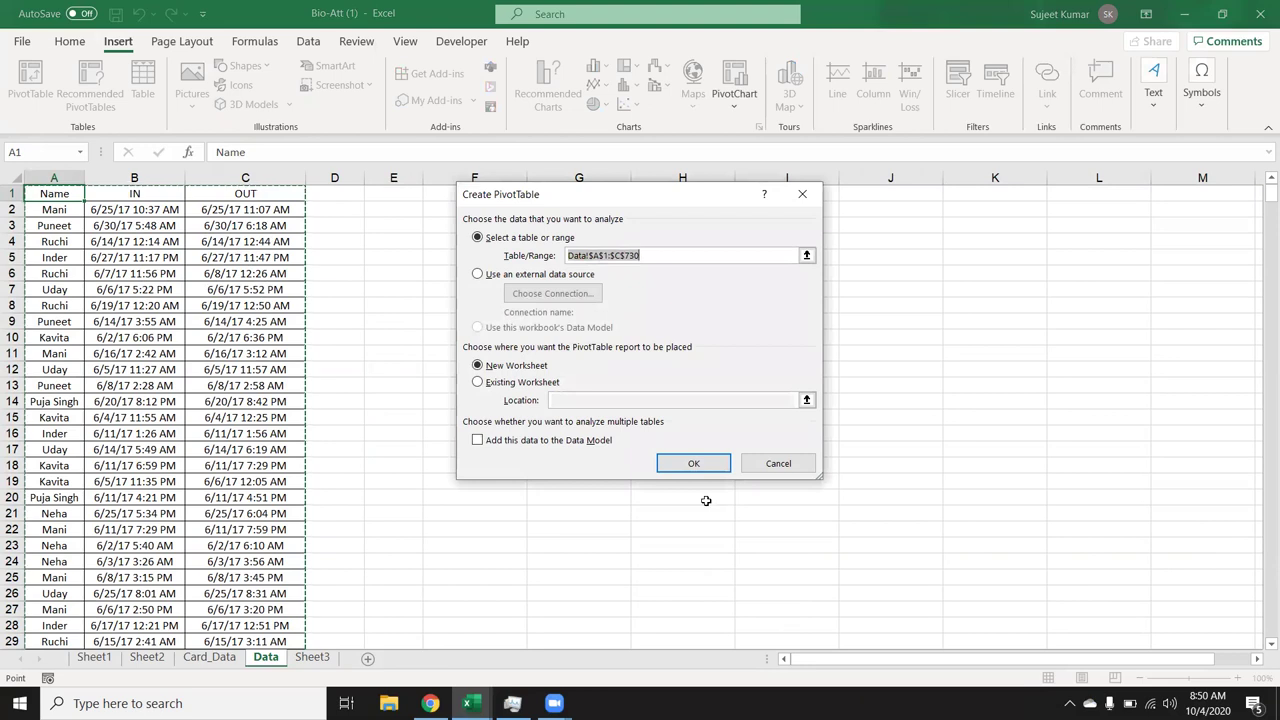
pyautogui.click(705, 466)
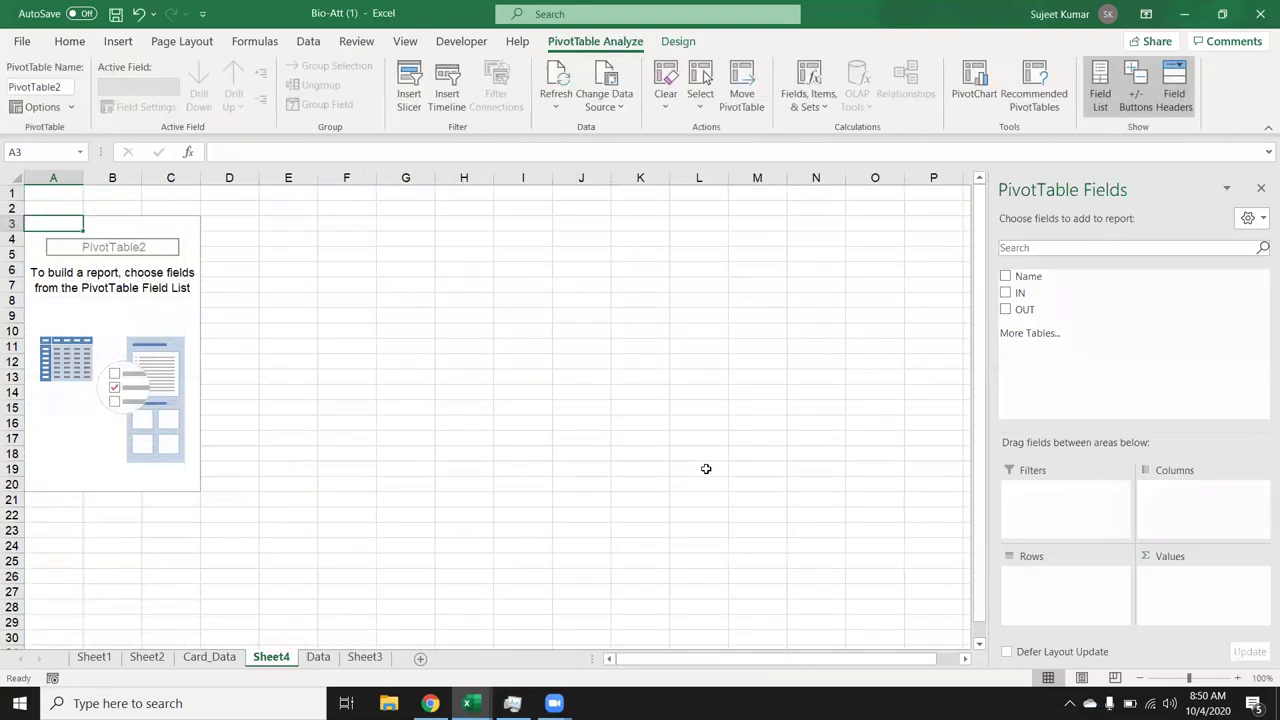
pyautogui.moveTo(1040, 310)
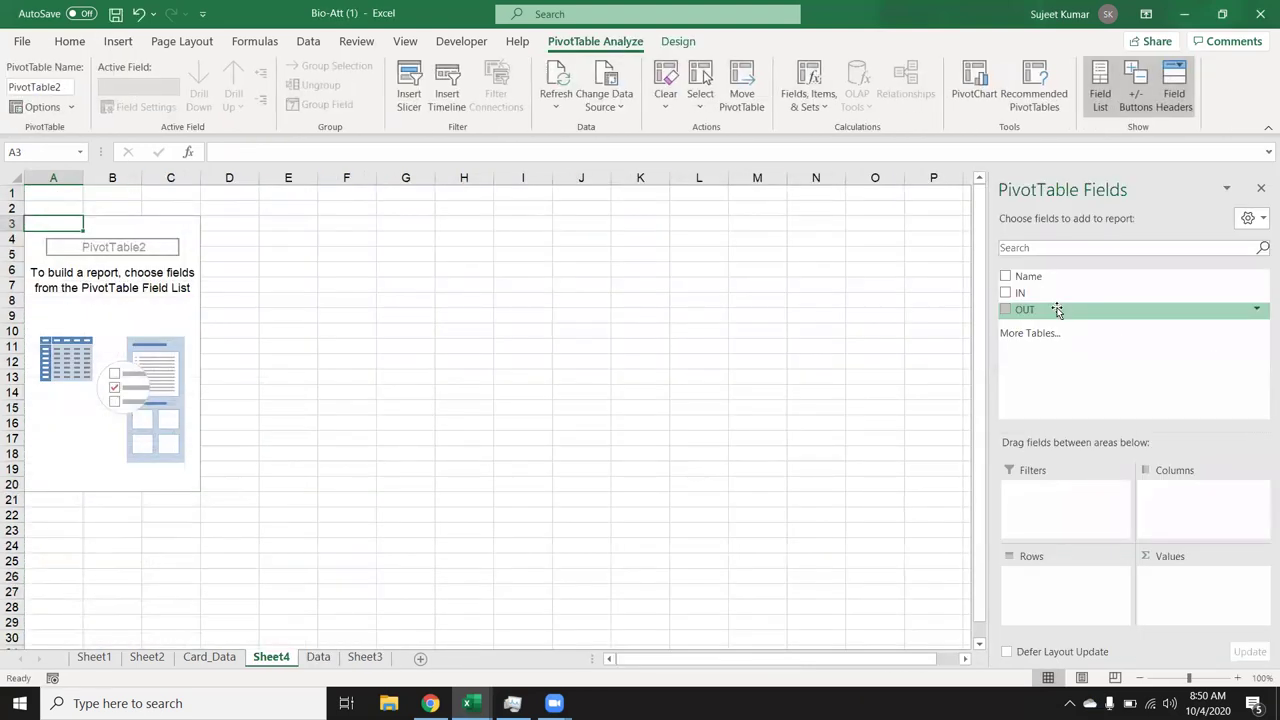
pyautogui.moveTo(1050, 292); pyautogui.dragTo(1067, 582)
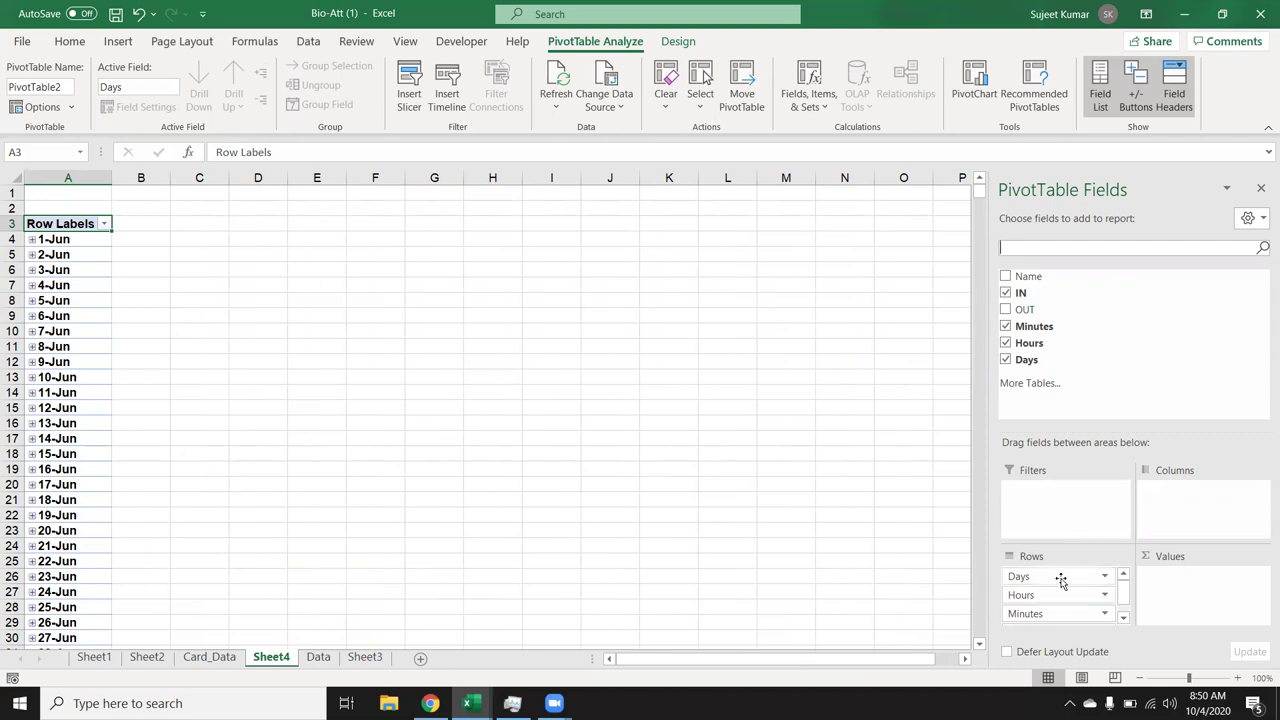
pyautogui.click(1006, 294)
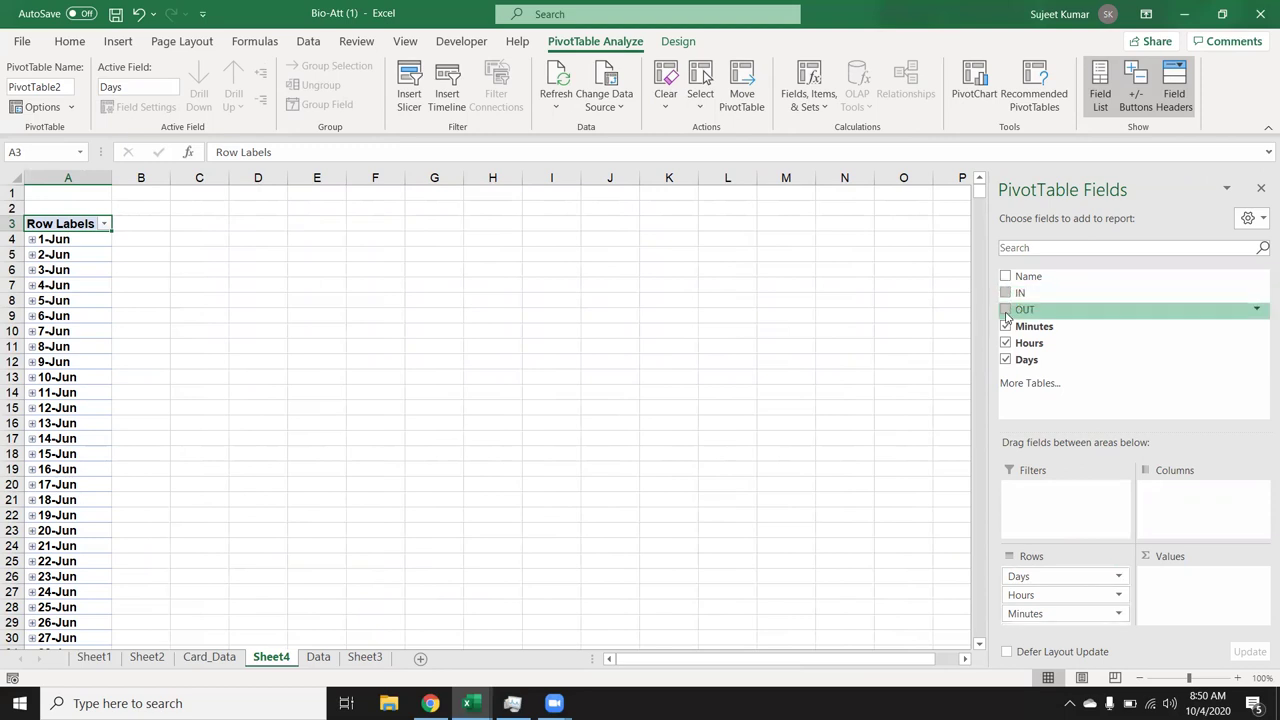
pyautogui.click(1006, 327)
pyautogui.click(1006, 343)
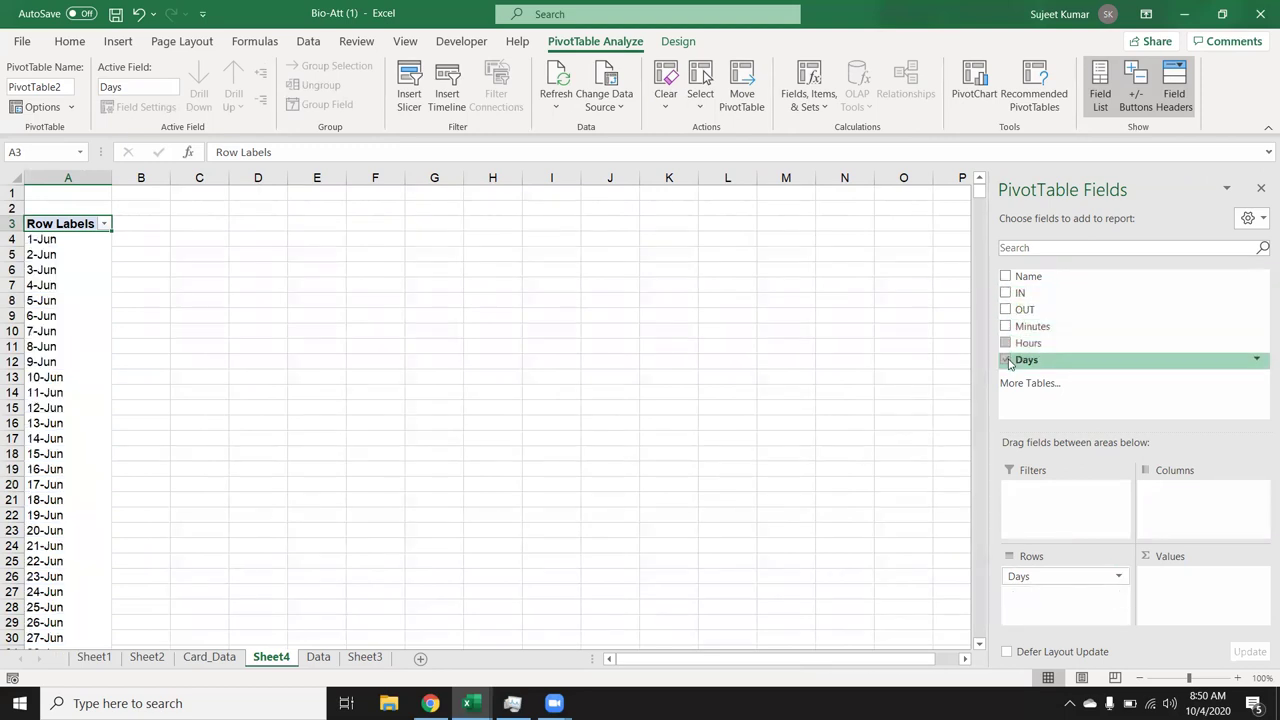
pyautogui.click(1006, 360)
pyautogui.moveTo(1020, 293); pyautogui.dragTo(1177, 503)
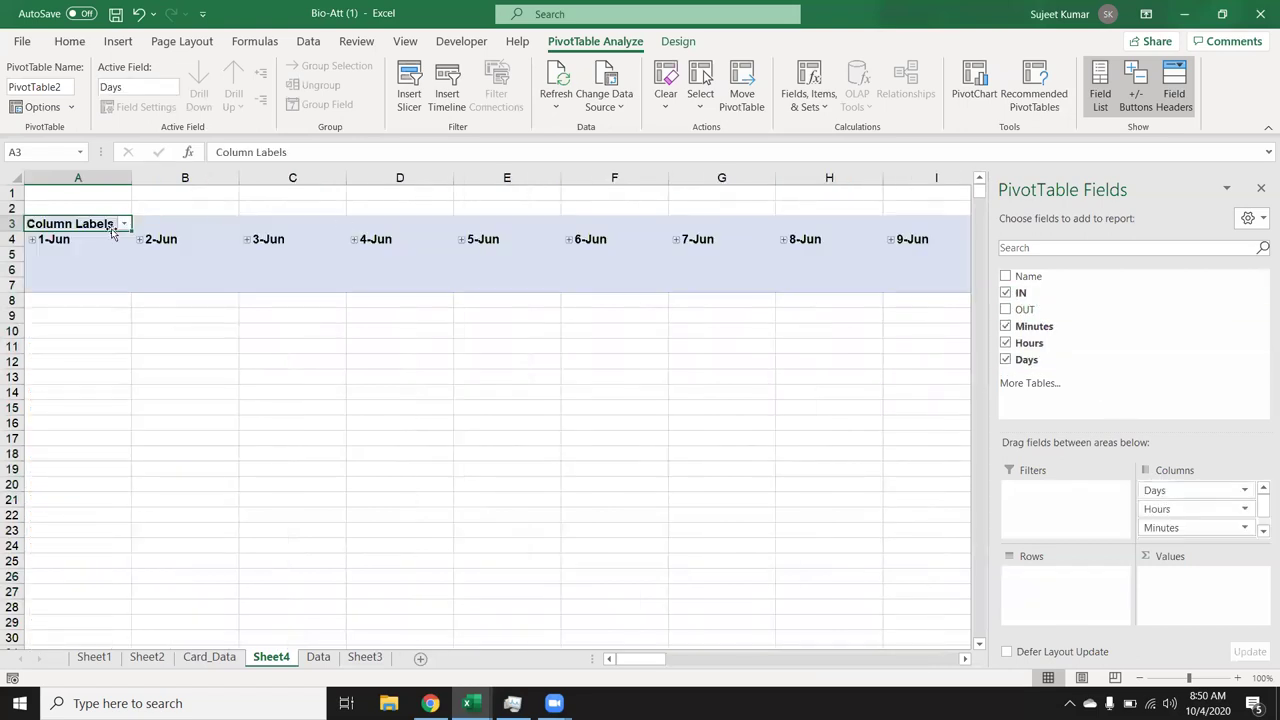
pyautogui.moveTo(1028, 276)
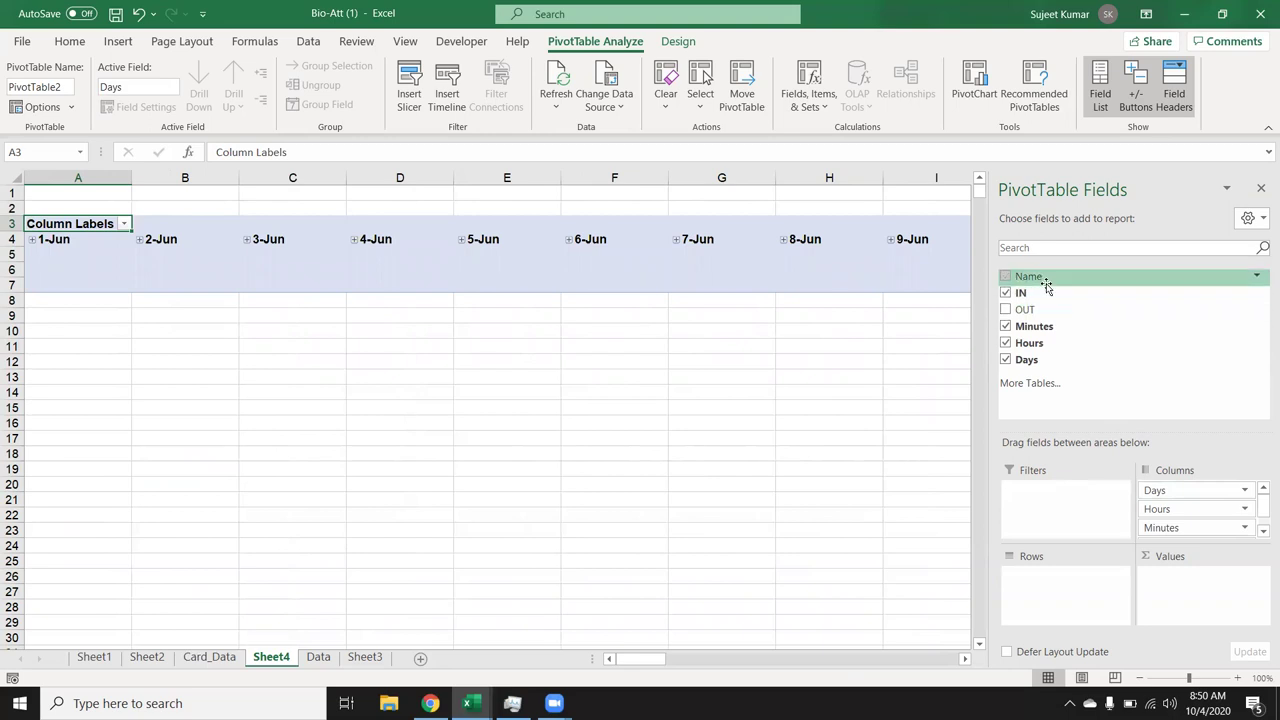
pyautogui.moveTo(1045, 287); pyautogui.dragTo(1030, 578)
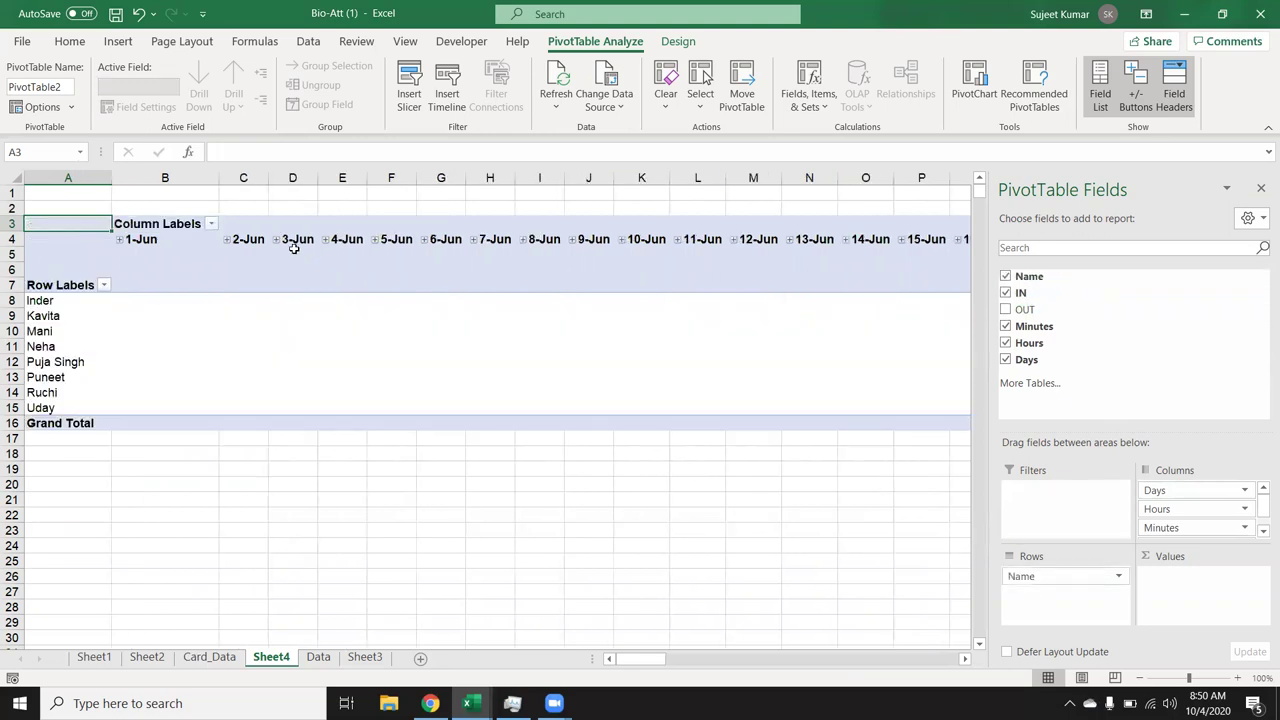
# Ungroup the IN dates and regroup them by Days only.
pyautogui.rightClick(254, 239)
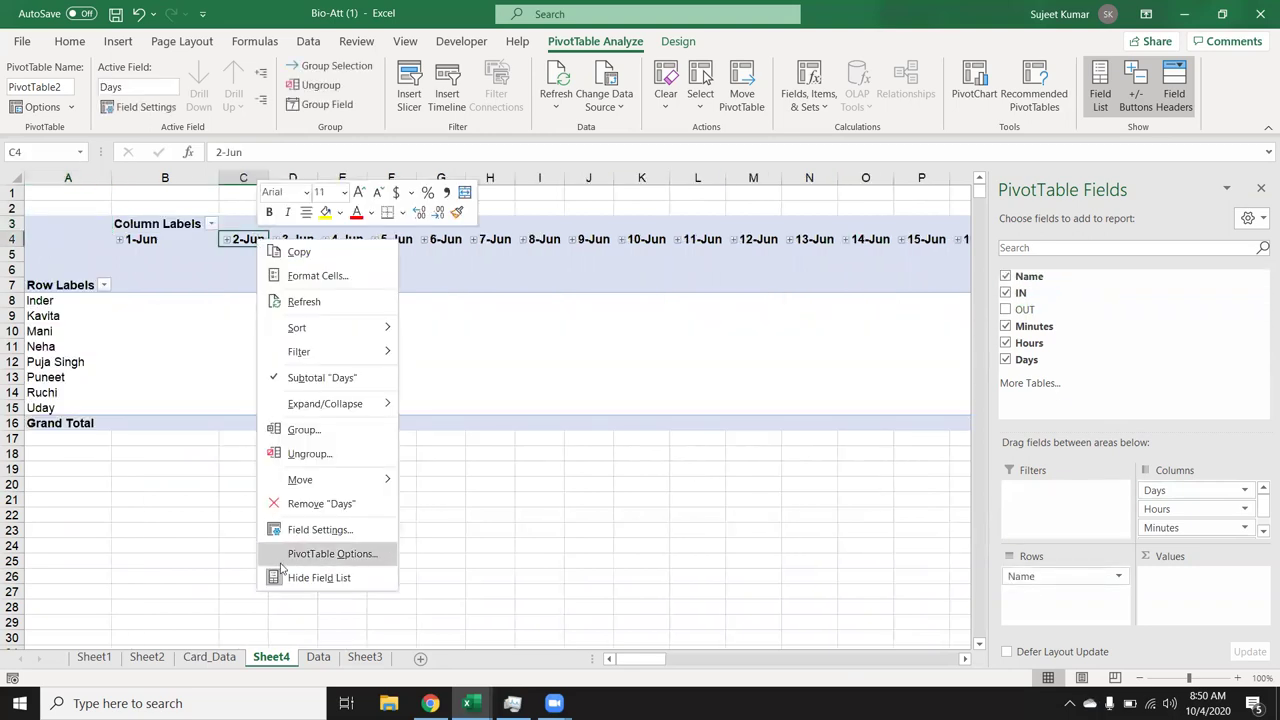
pyautogui.click(309, 454)
pyautogui.rightClick(268, 239)
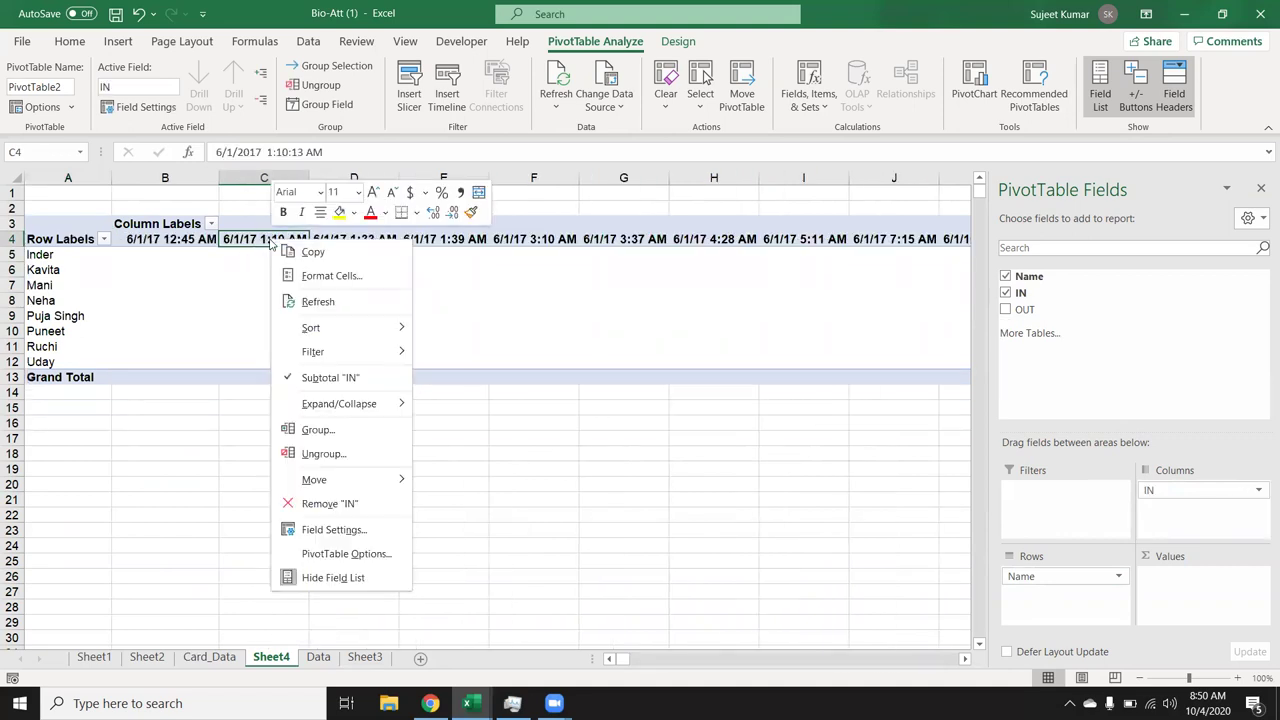
pyautogui.click(318, 430)
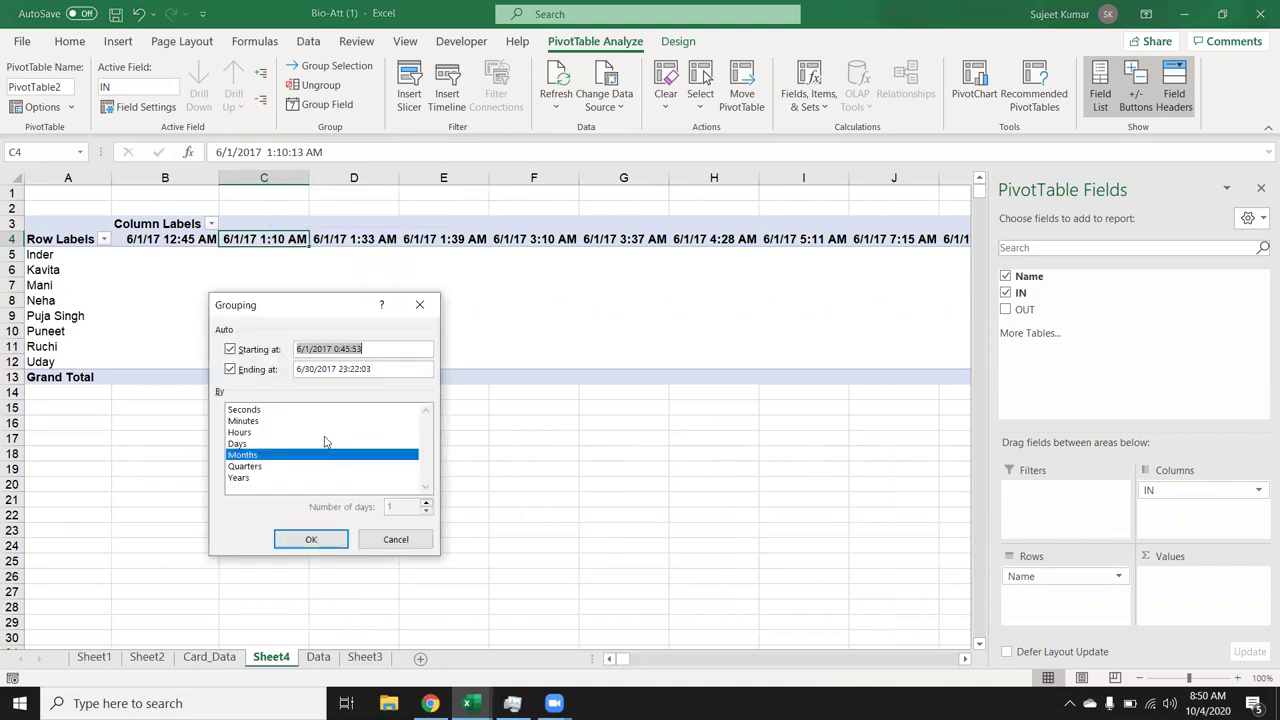
pyautogui.click(242, 444)
pyautogui.click(243, 456)
pyautogui.click(300, 539)
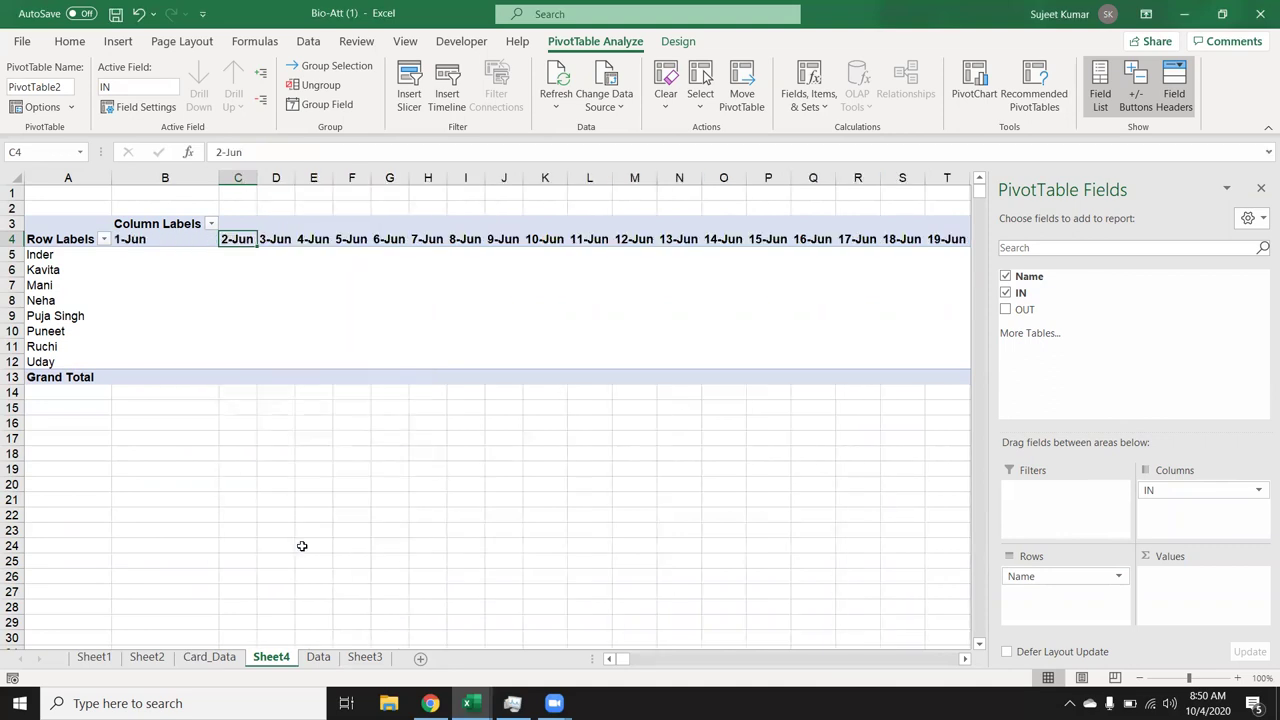
# Add IN and OUT to the pivot Values and summarize IN by Min.
pyautogui.moveTo(1021, 292)
pyautogui.moveTo(1030, 295); pyautogui.dragTo(1192, 592)
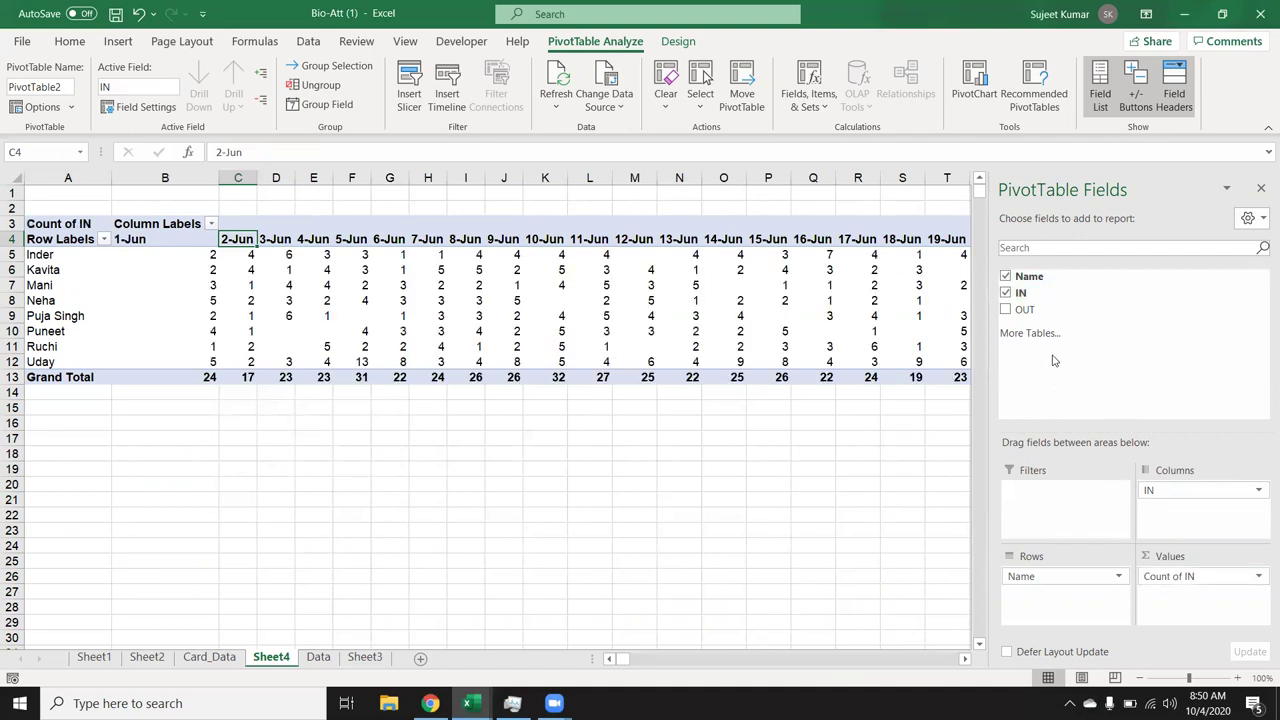
pyautogui.moveTo(1030, 310); pyautogui.dragTo(1192, 595)
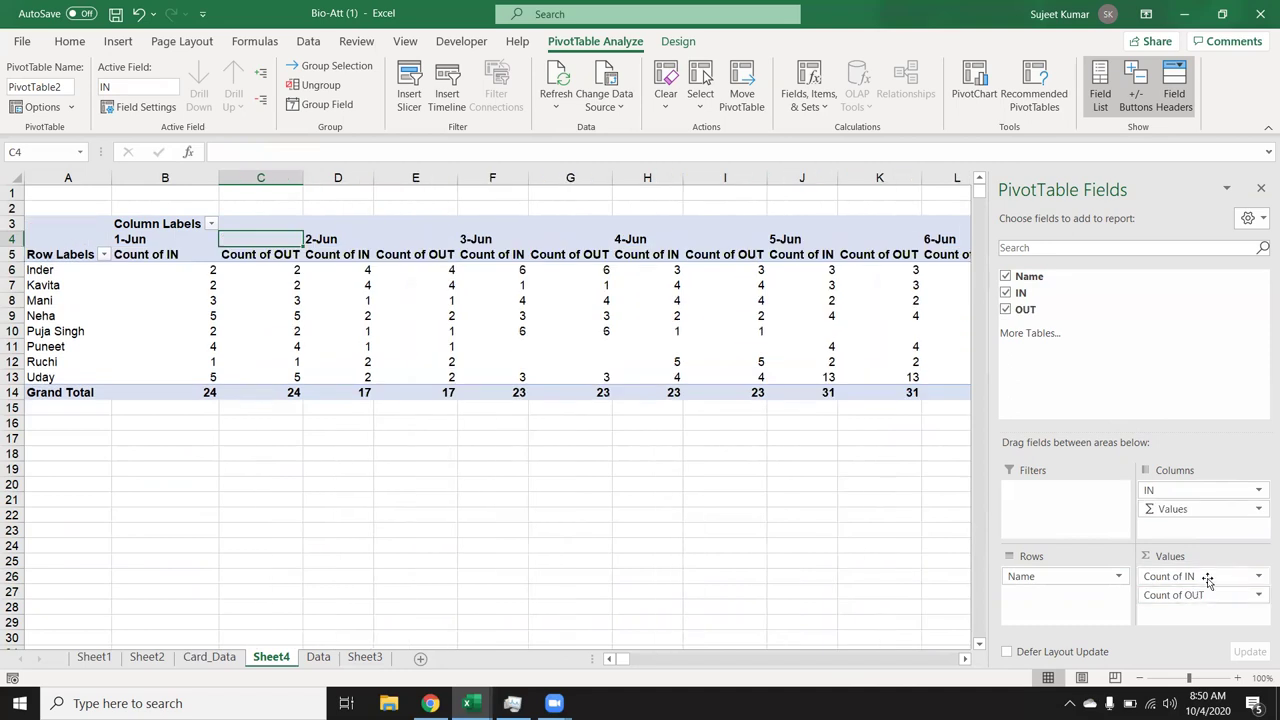
pyautogui.click(1205, 577)
pyautogui.click(1205, 557)
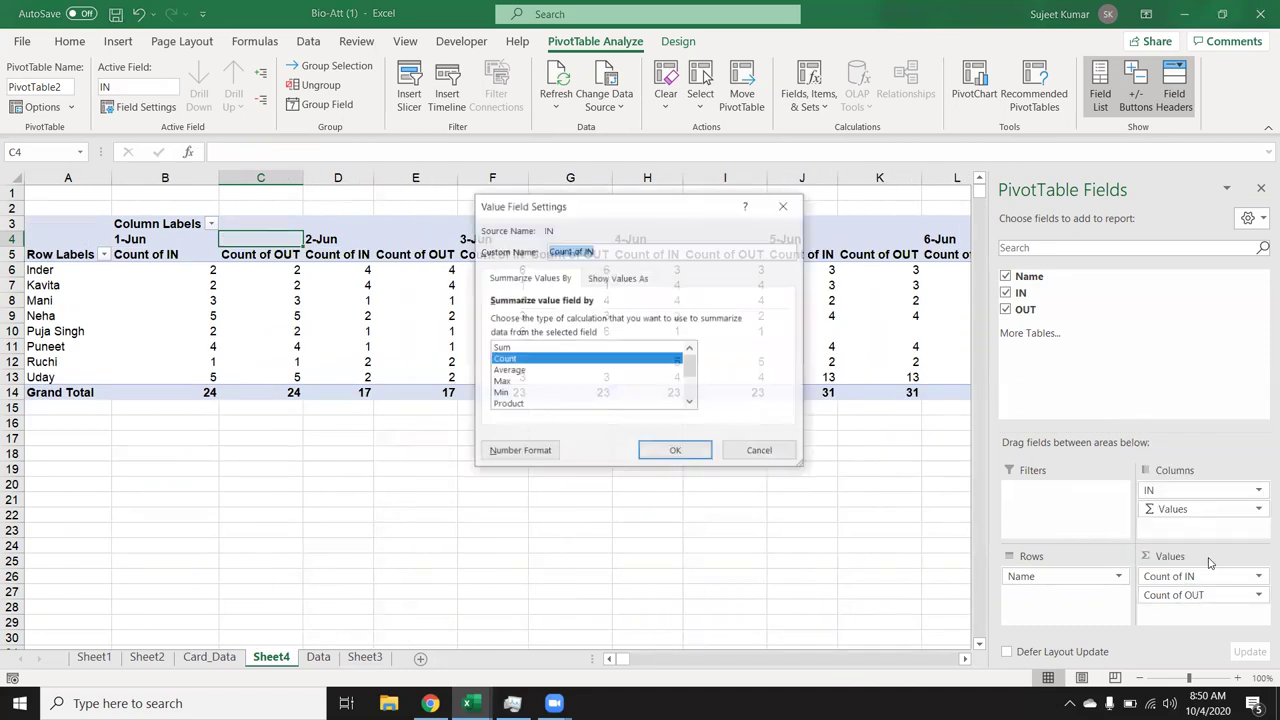
pyautogui.click(502, 382)
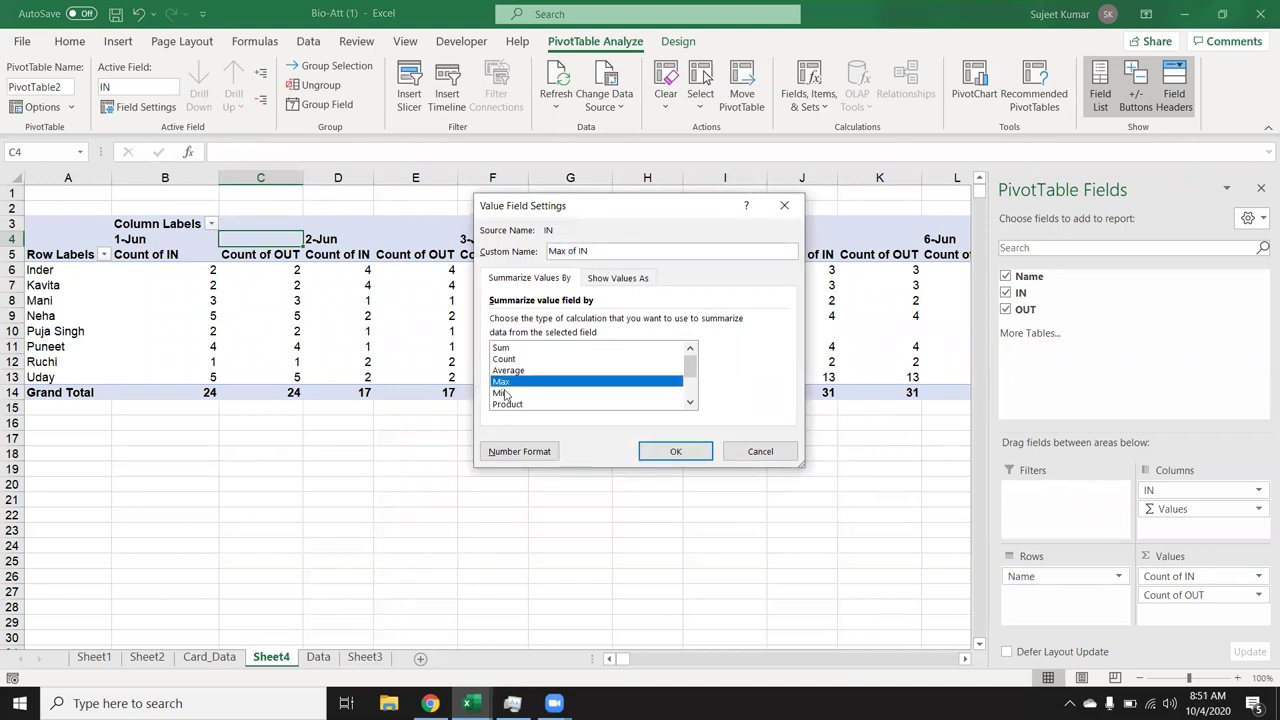
pyautogui.click(502, 393)
pyautogui.click(675, 451)
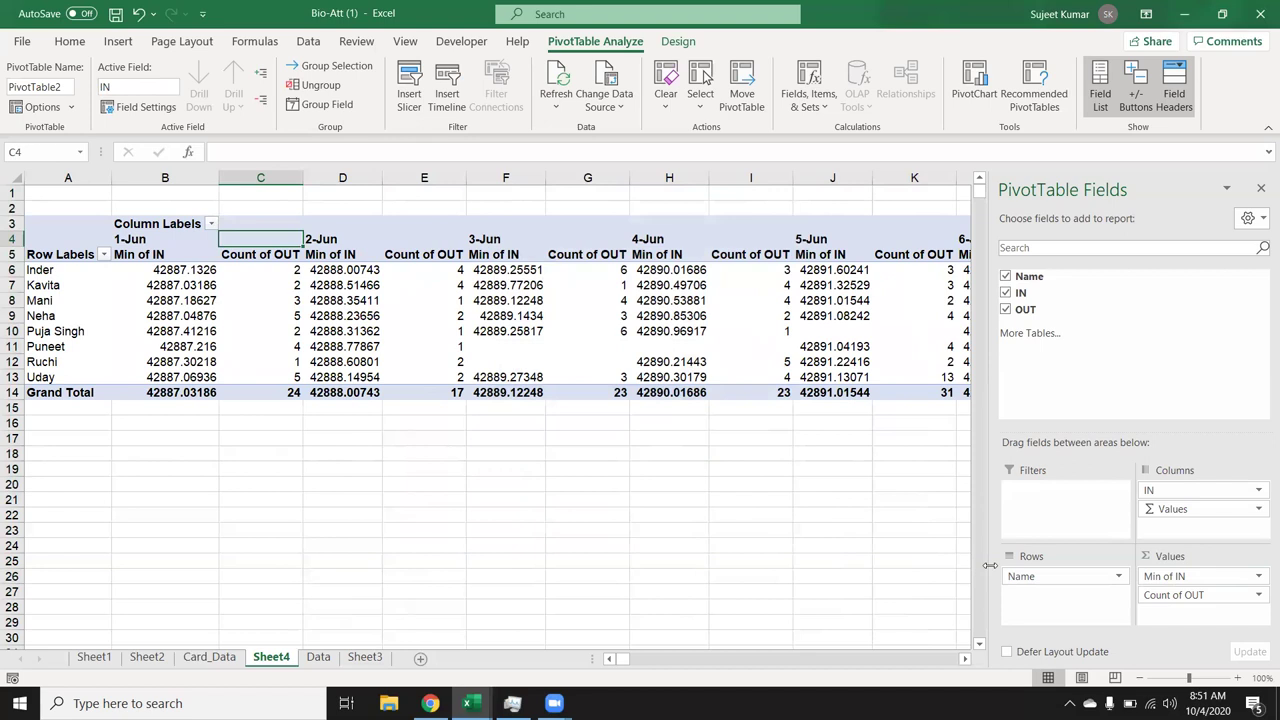
# Summarize the OUT value field by Max.
pyautogui.click(1145, 596)
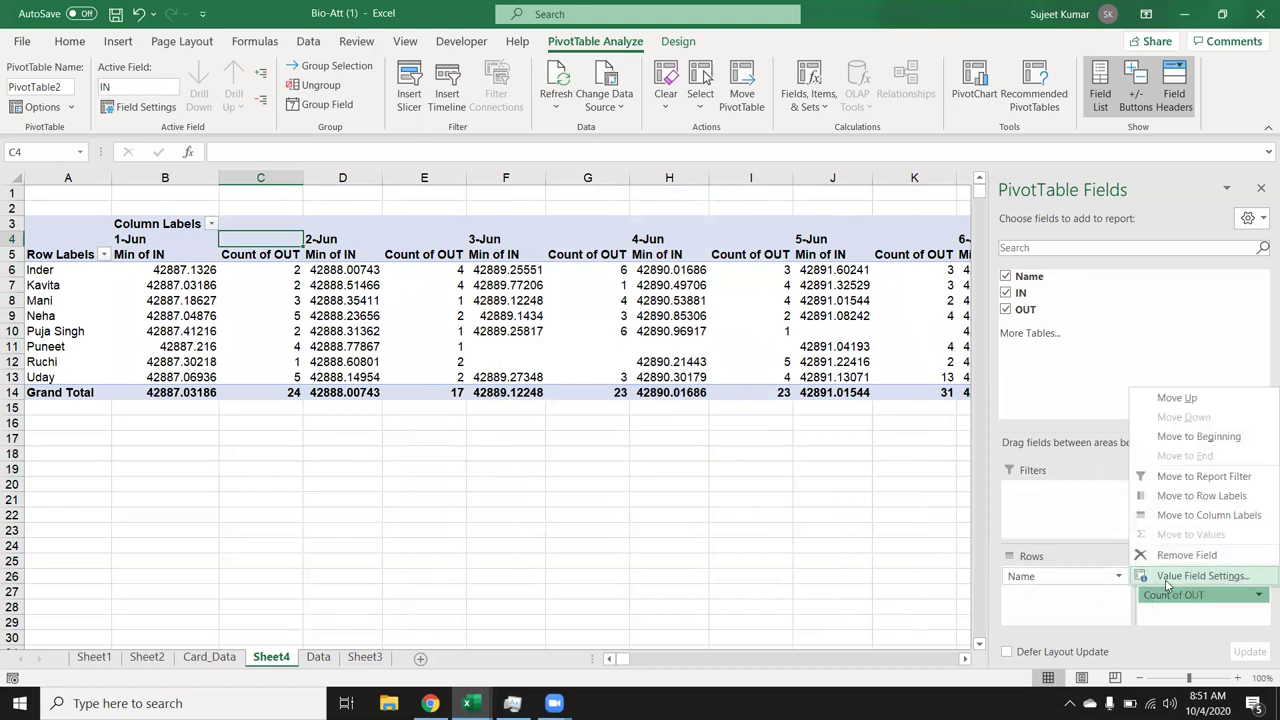
pyautogui.click(1167, 577)
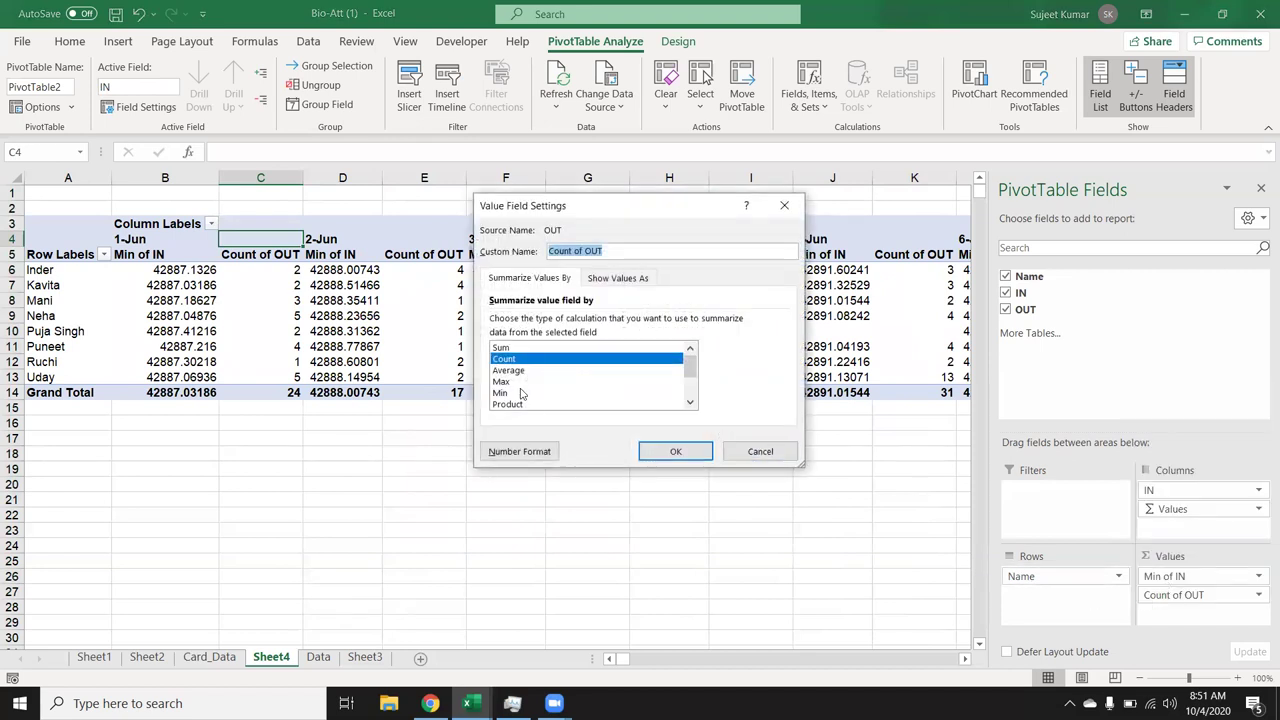
pyautogui.click(503, 381)
pyautogui.click(676, 451)
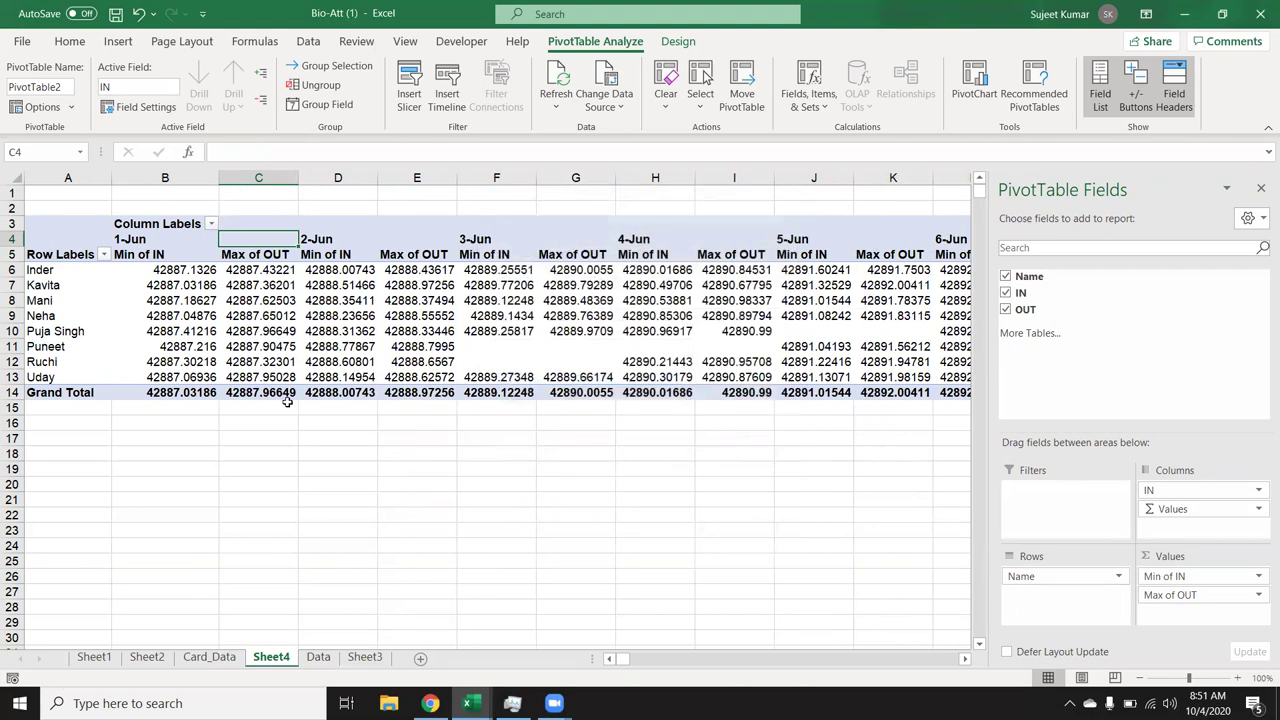
pyautogui.click(152, 460)
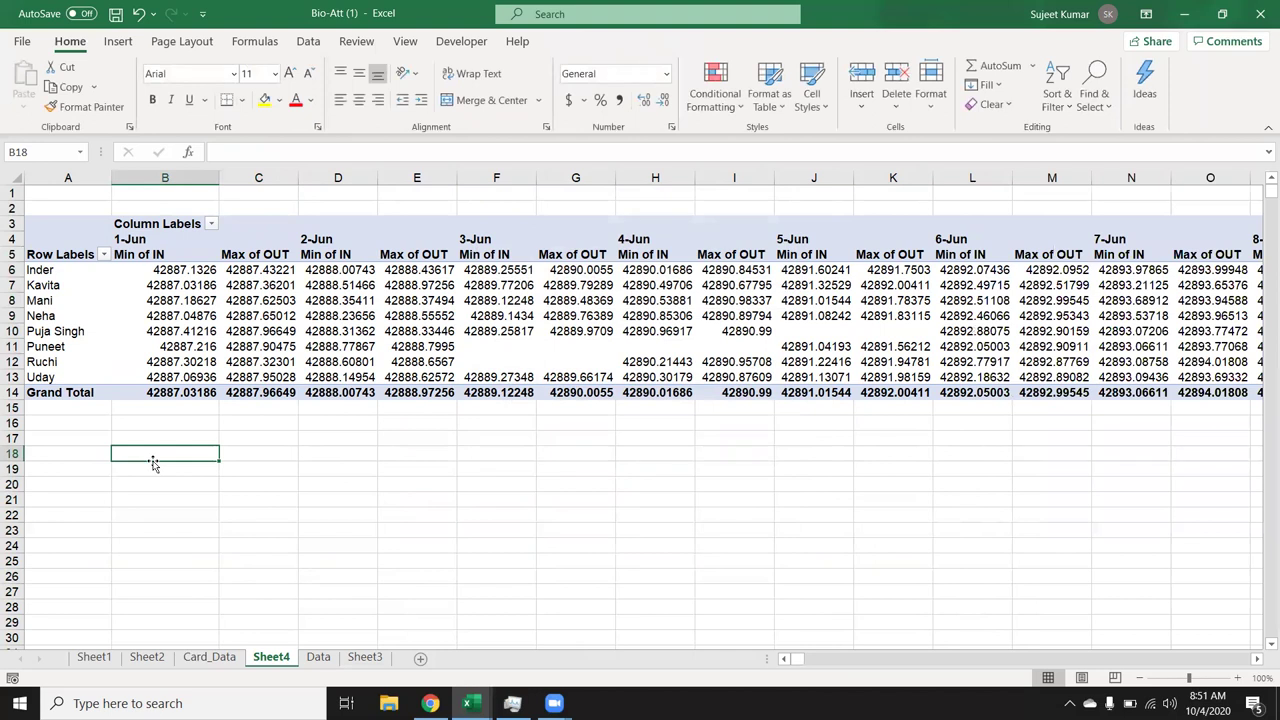
# Set the pivot's empty cells to show A in PivotTable Options.
pyautogui.press('Up')
pyautogui.press('Up')
pyautogui.press('Up')
pyautogui.press('Up')
pyautogui.press('Up')
pyautogui.press('Up')
pyautogui.press('Up')
pyautogui.press('Up')
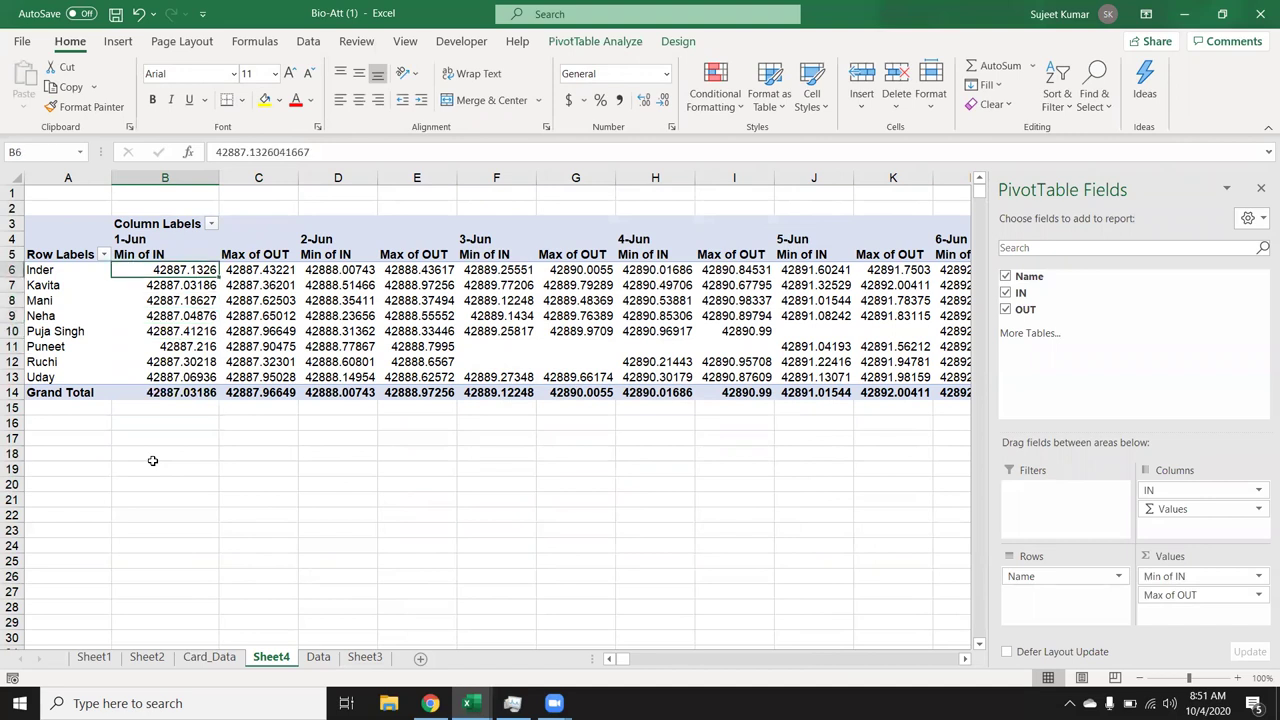
pyautogui.hotkey('ctrl', 'shift', 'Right')
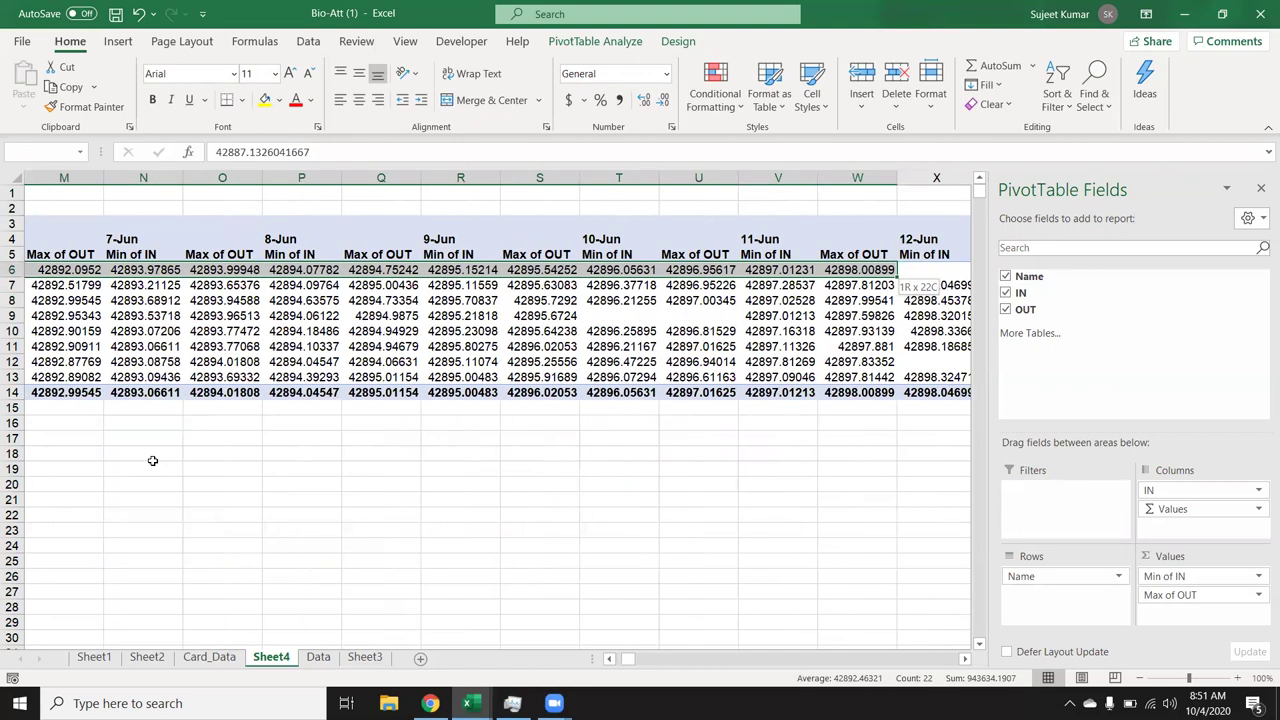
pyautogui.hotkey('ctrl', 'Left')
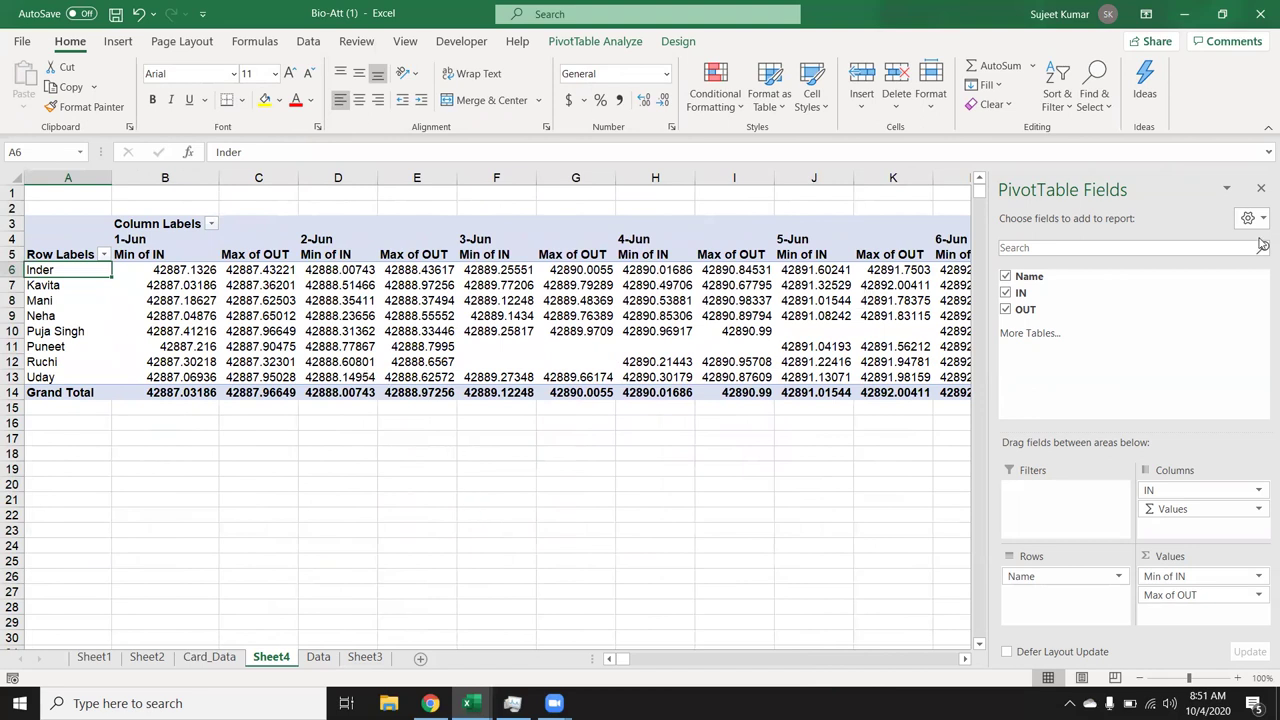
pyautogui.click(1260, 188)
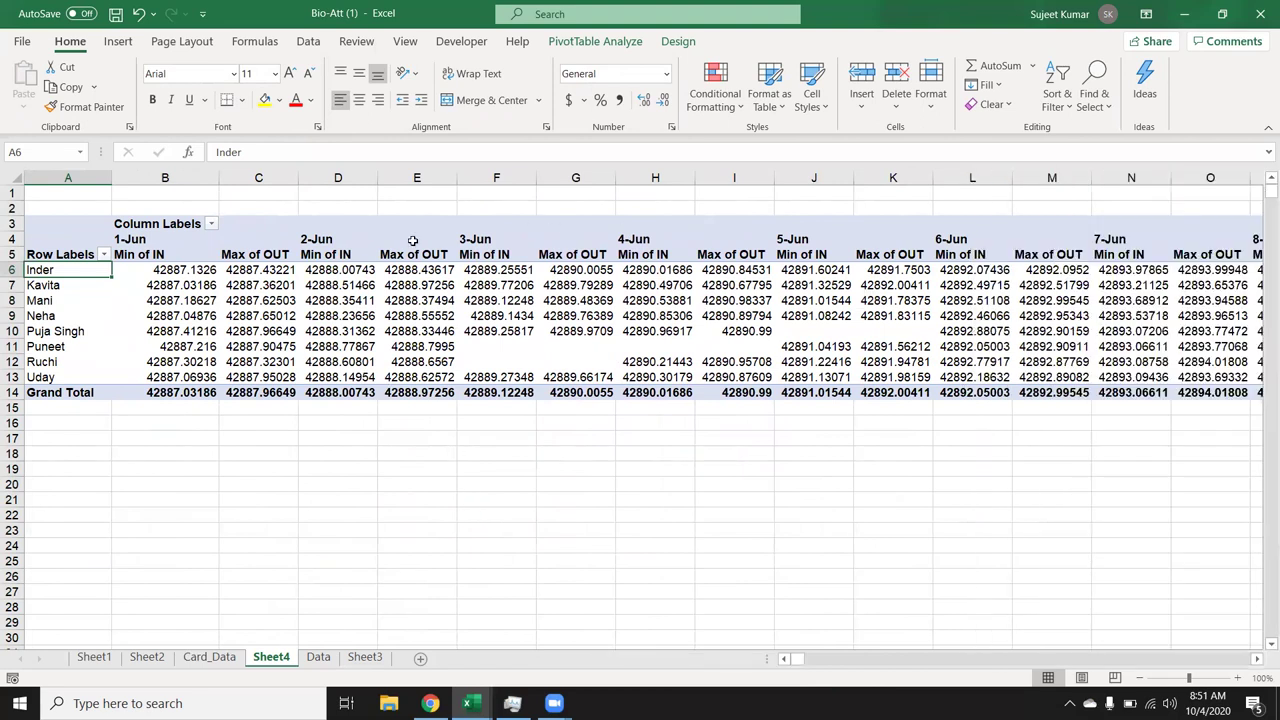
pyautogui.rightClick(260, 283)
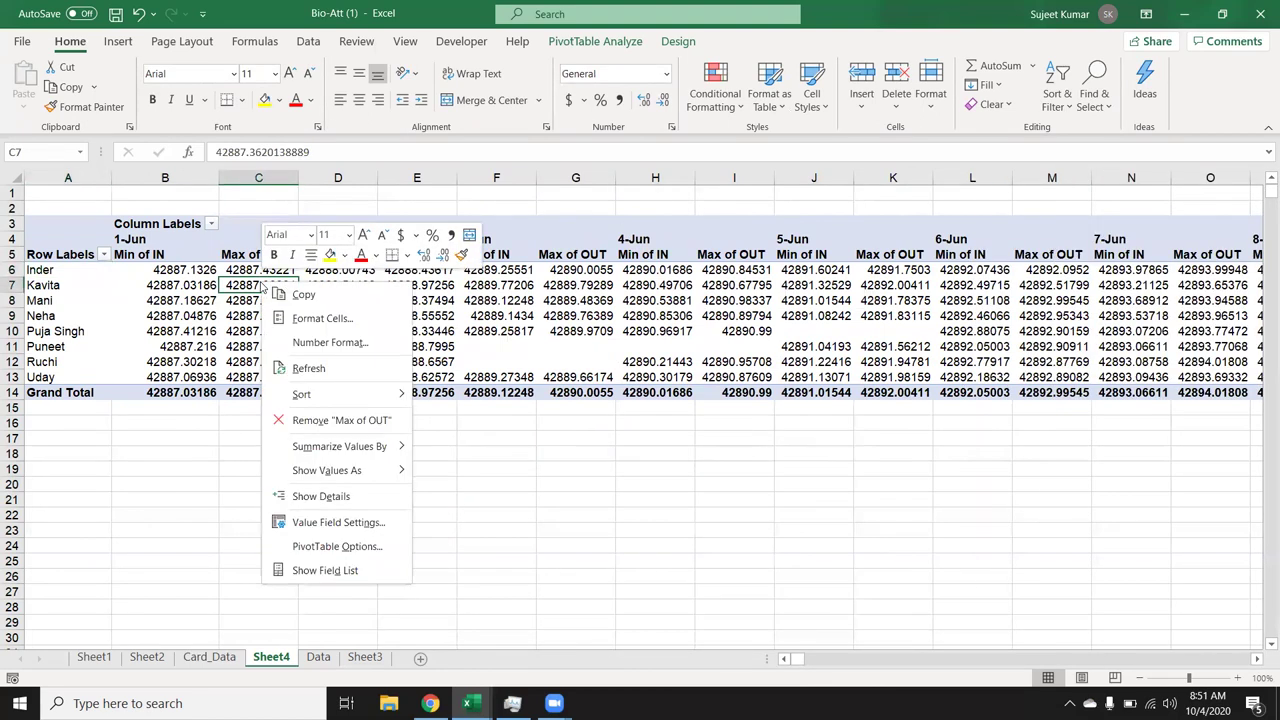
pyautogui.click(356, 552)
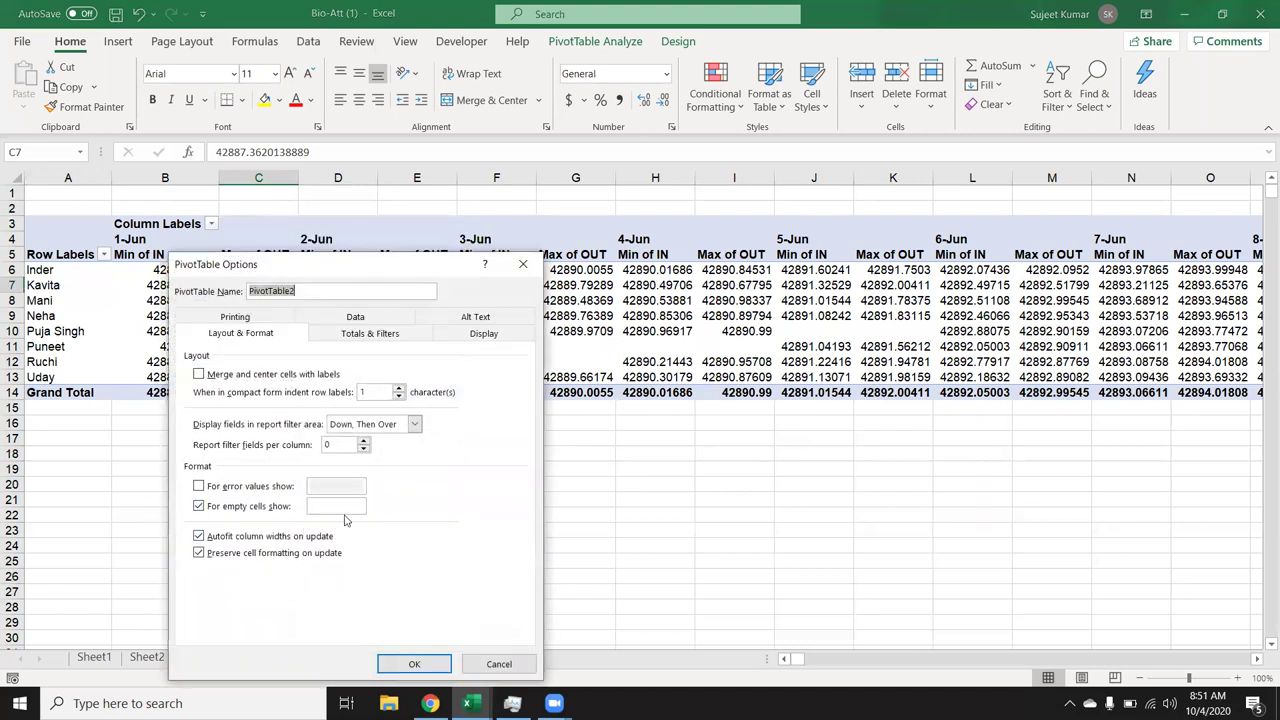
pyautogui.click(347, 509)
pyautogui.write('A')
pyautogui.click(414, 664)
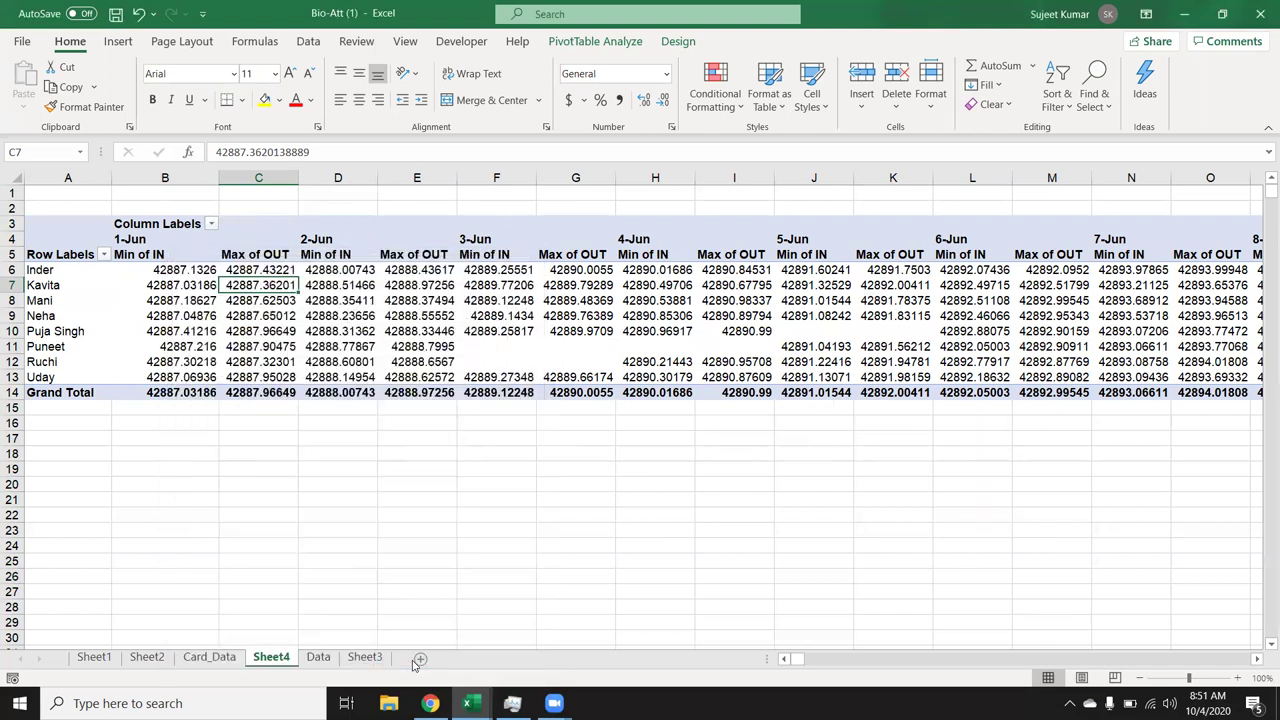
# Turn off grand totals for both rows and columns in PivotTable Options.
pyautogui.click(170, 270)
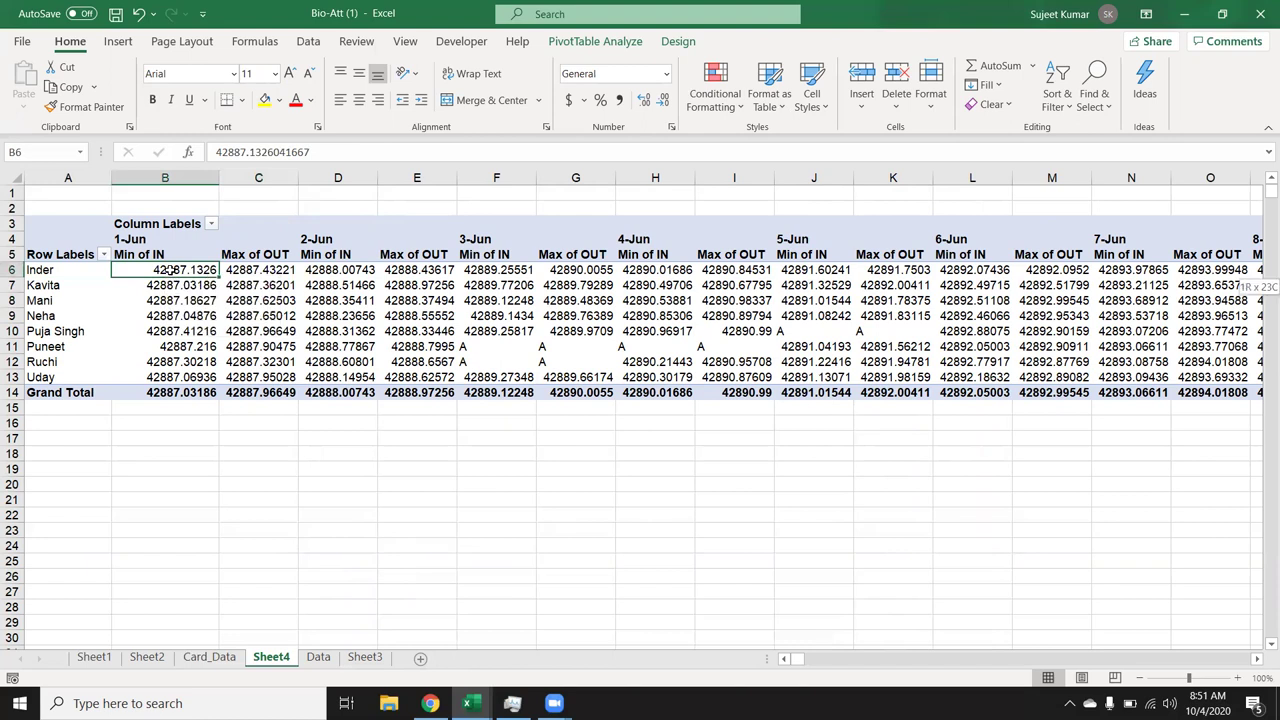
pyautogui.hotkey('ctrl', 'shift', 'Right')
pyautogui.hotkey('ctrl', 'Left')
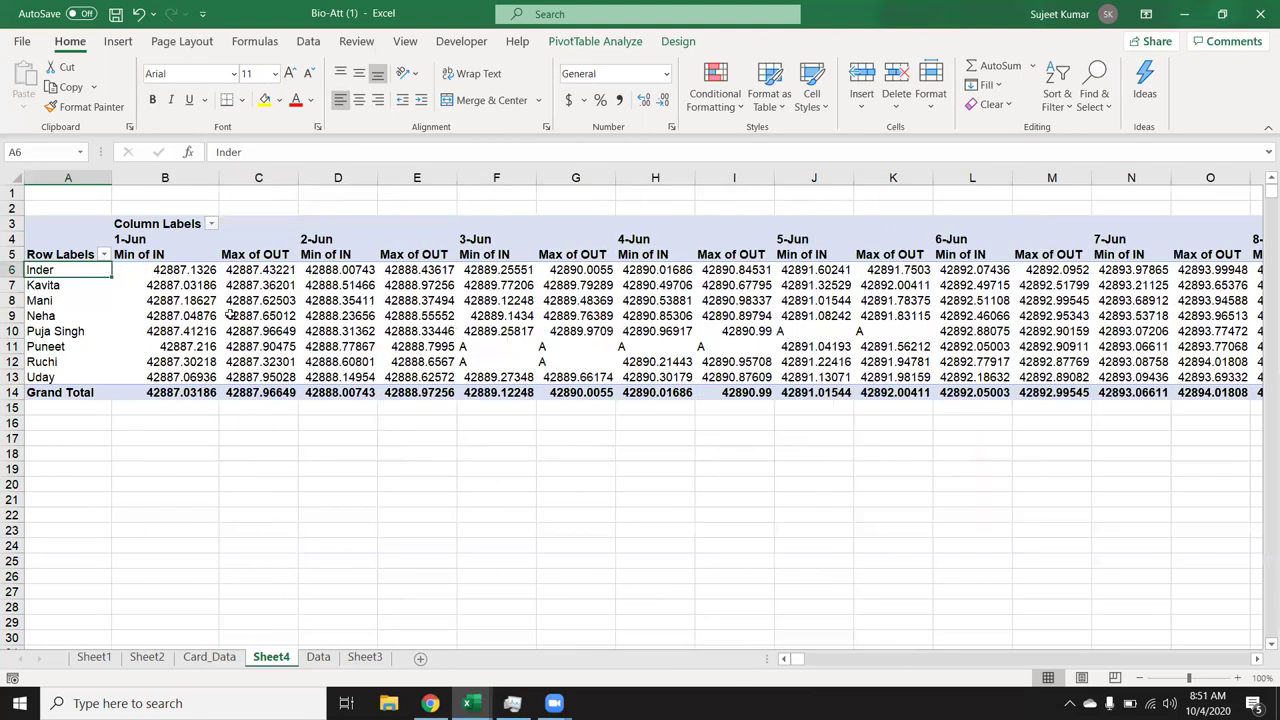
pyautogui.rightClick(230, 316)
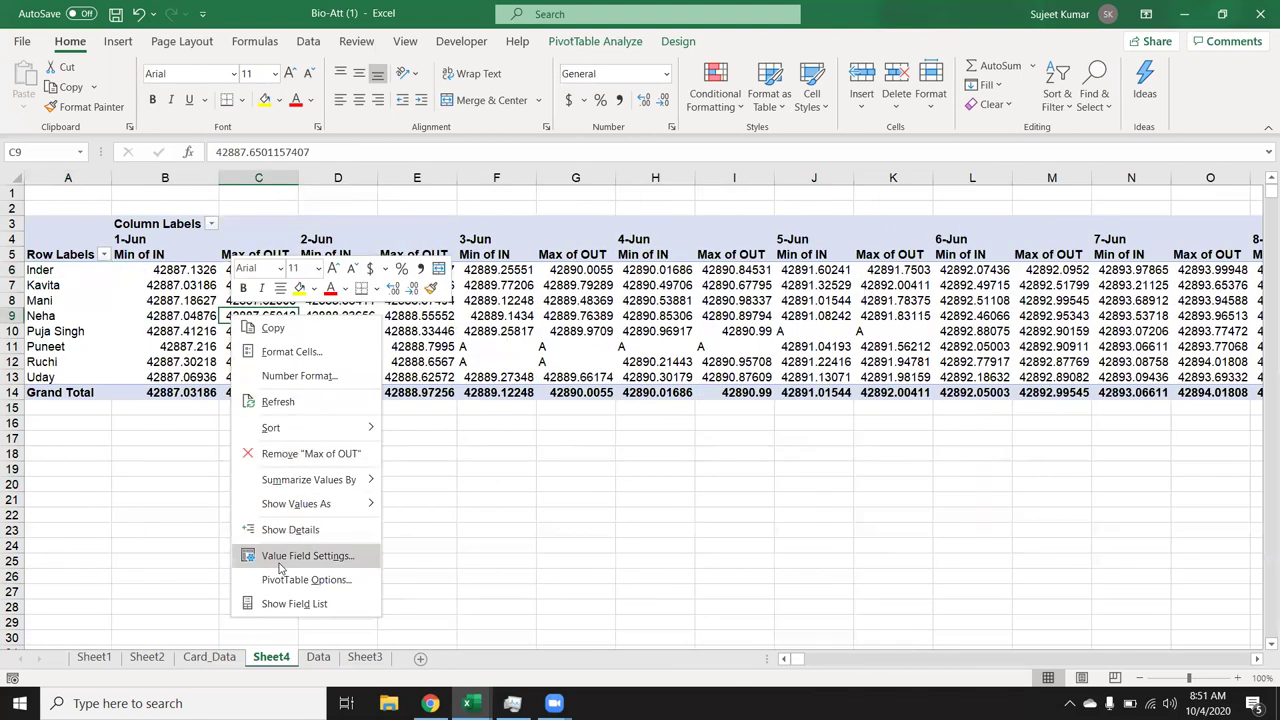
pyautogui.click(281, 577)
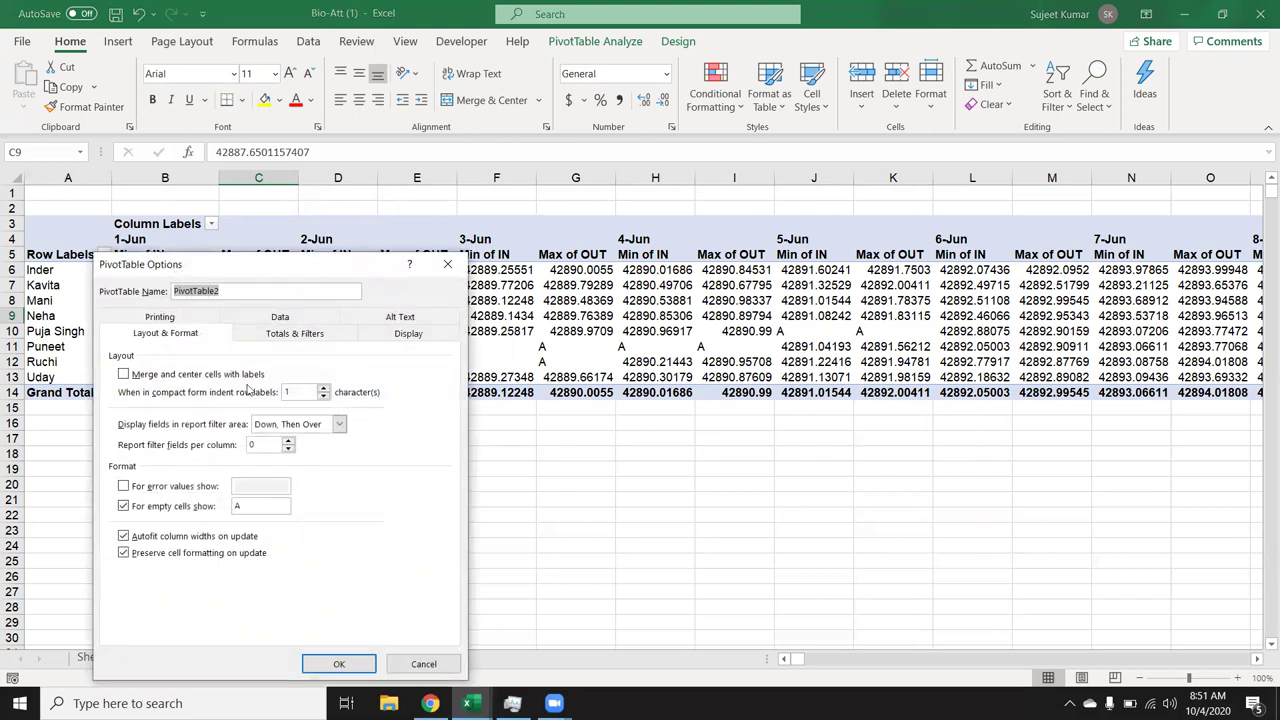
pyautogui.click(296, 334)
pyautogui.click(233, 377)
pyautogui.click(226, 396)
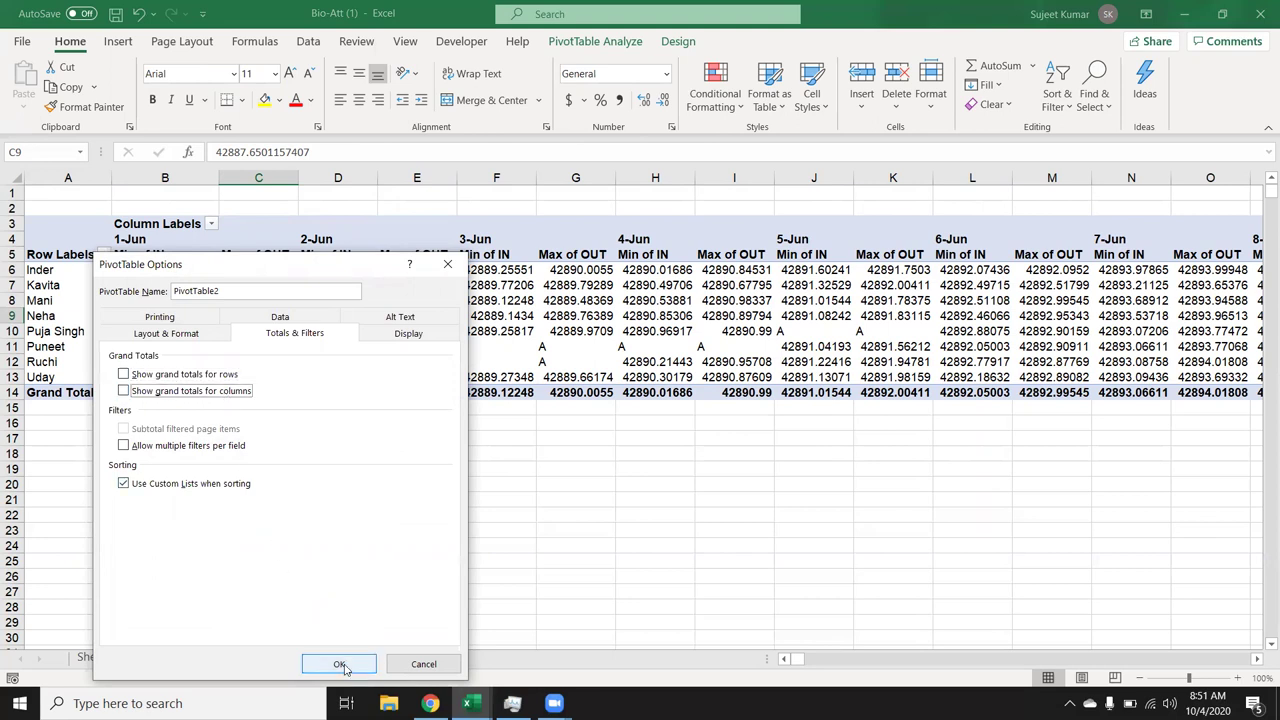
pyautogui.click(340, 664)
pyautogui.press('Up')
pyautogui.press('Up')
pyautogui.press('Up')
pyautogui.press('Left')
pyautogui.press('Left')
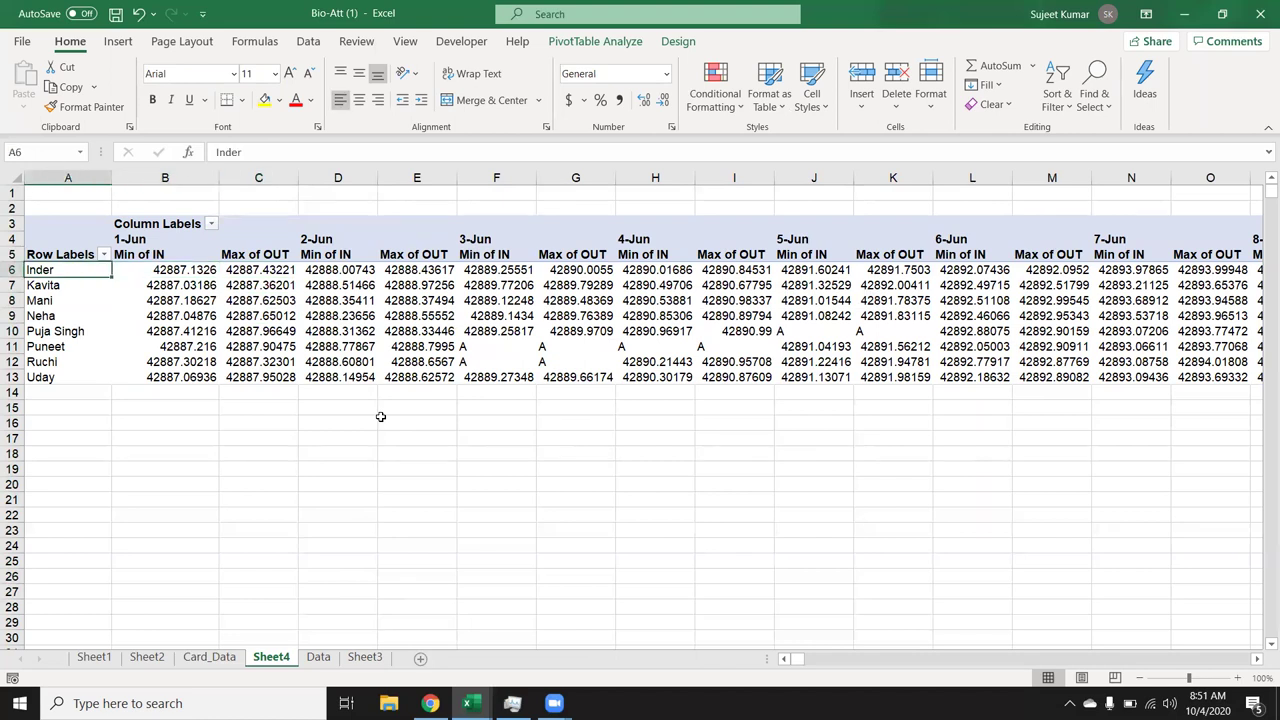
pyautogui.press('Up')
# Rename the Min of IN header to IN and Max of OUT to Out.
pyautogui.press('Right')
pyautogui.write('IN')
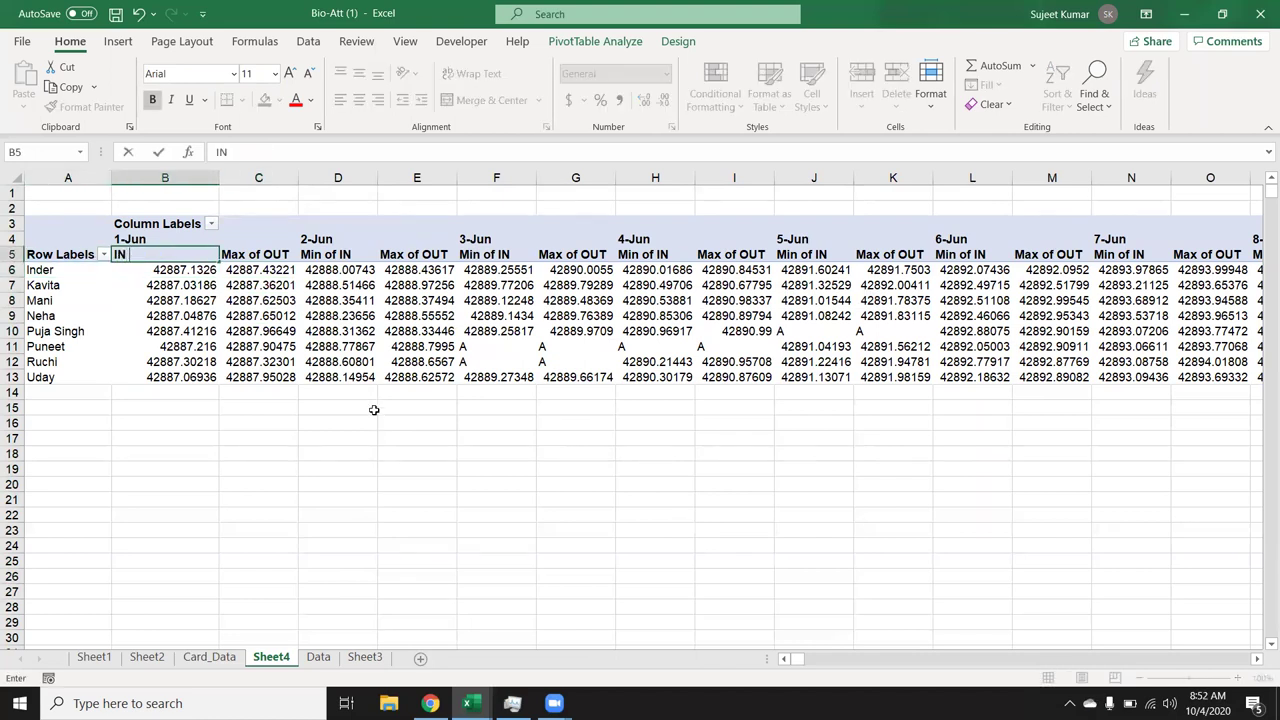
pyautogui.press('Return')
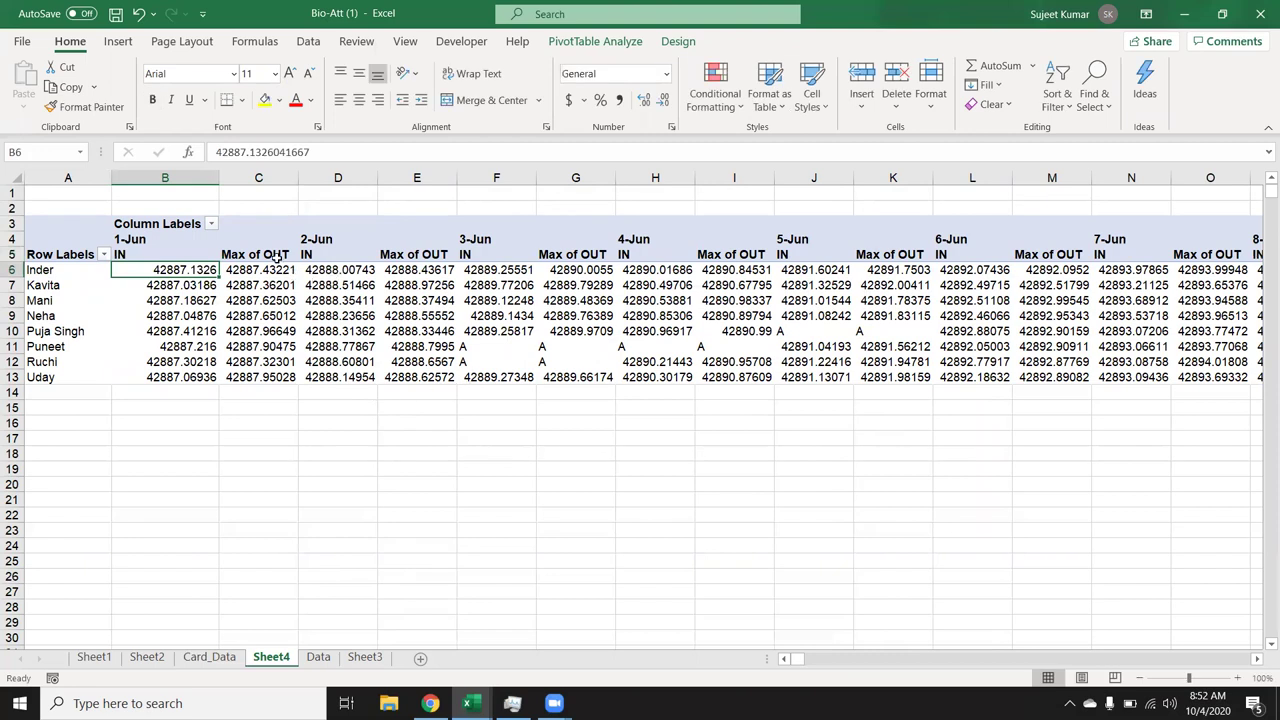
pyautogui.click(277, 257)
pyautogui.write('Out')
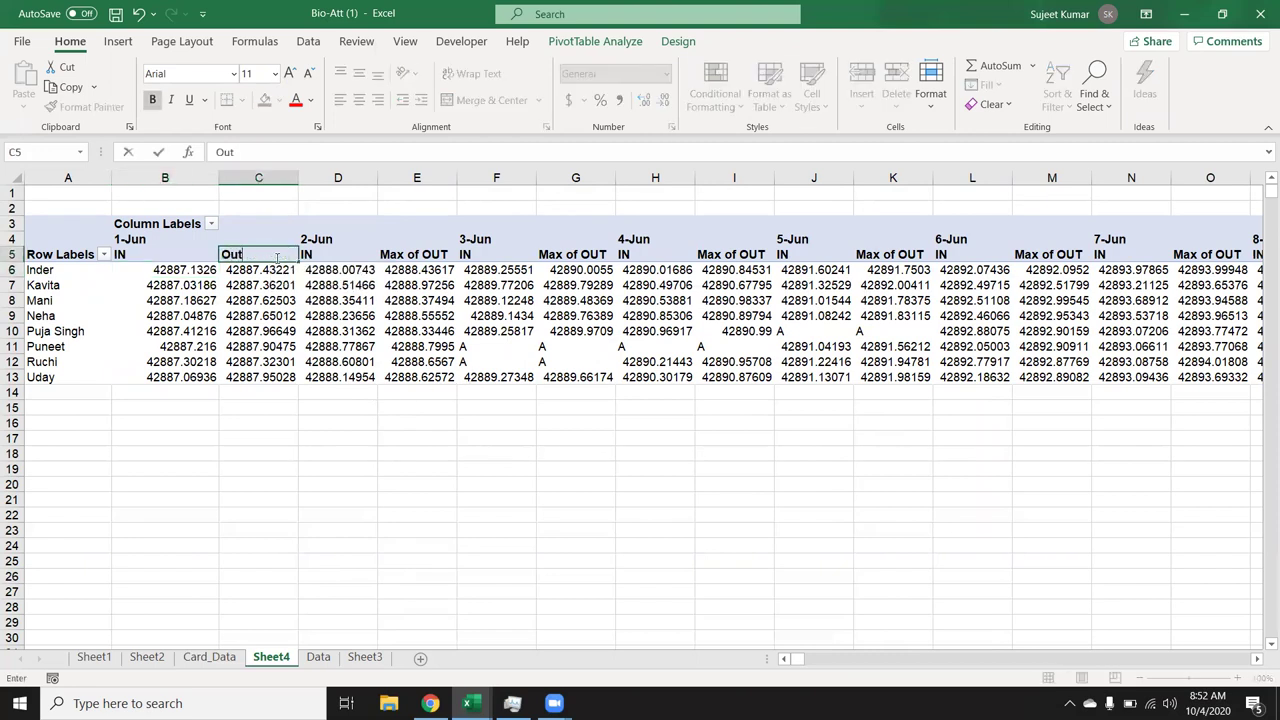
pyautogui.press('Return')
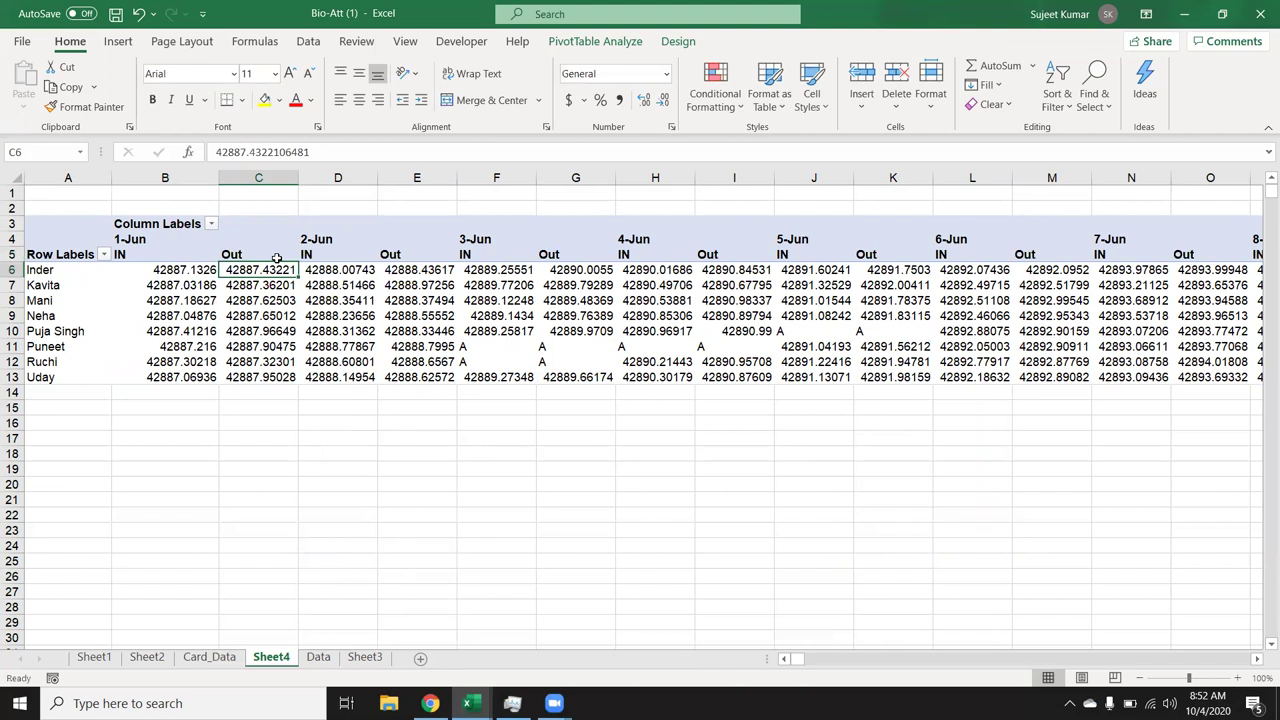
# Select all pivot values and format them as clock times.
pyautogui.click(211, 271)
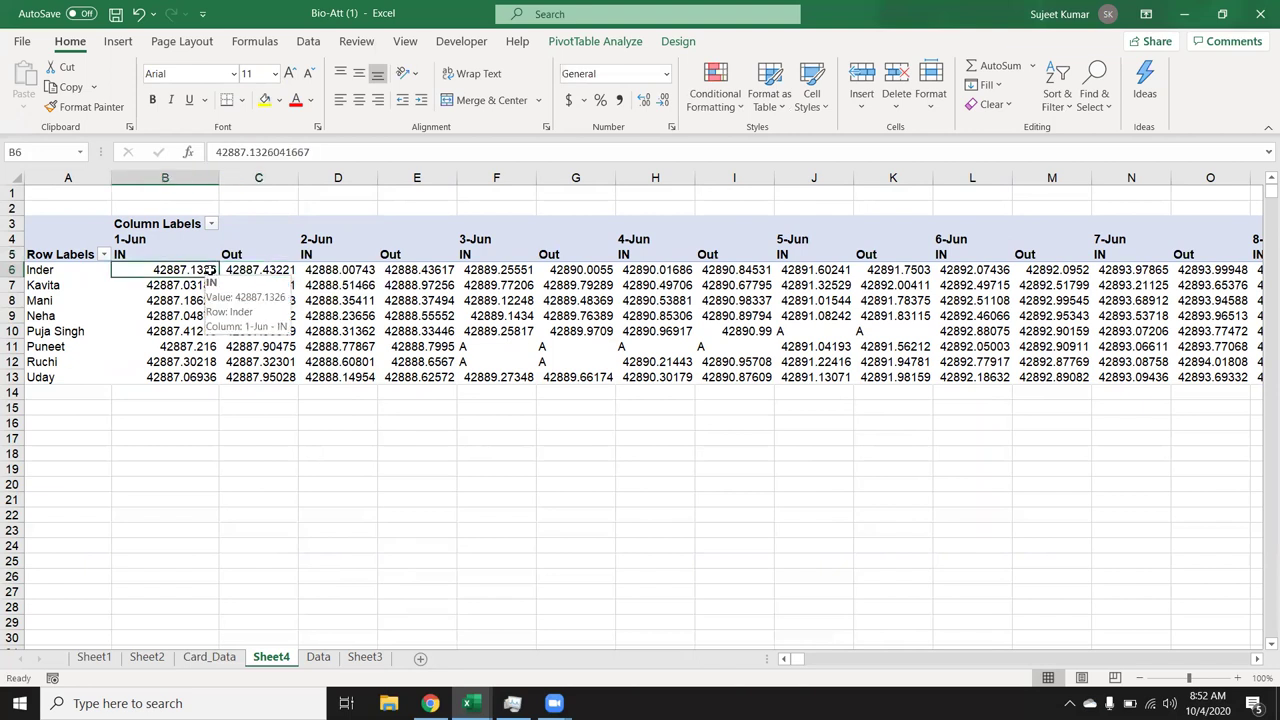
pyautogui.hotkey('ctrl', 'shift', 'Right')
pyautogui.hotkey('ctrl', 'shift', 'Down')
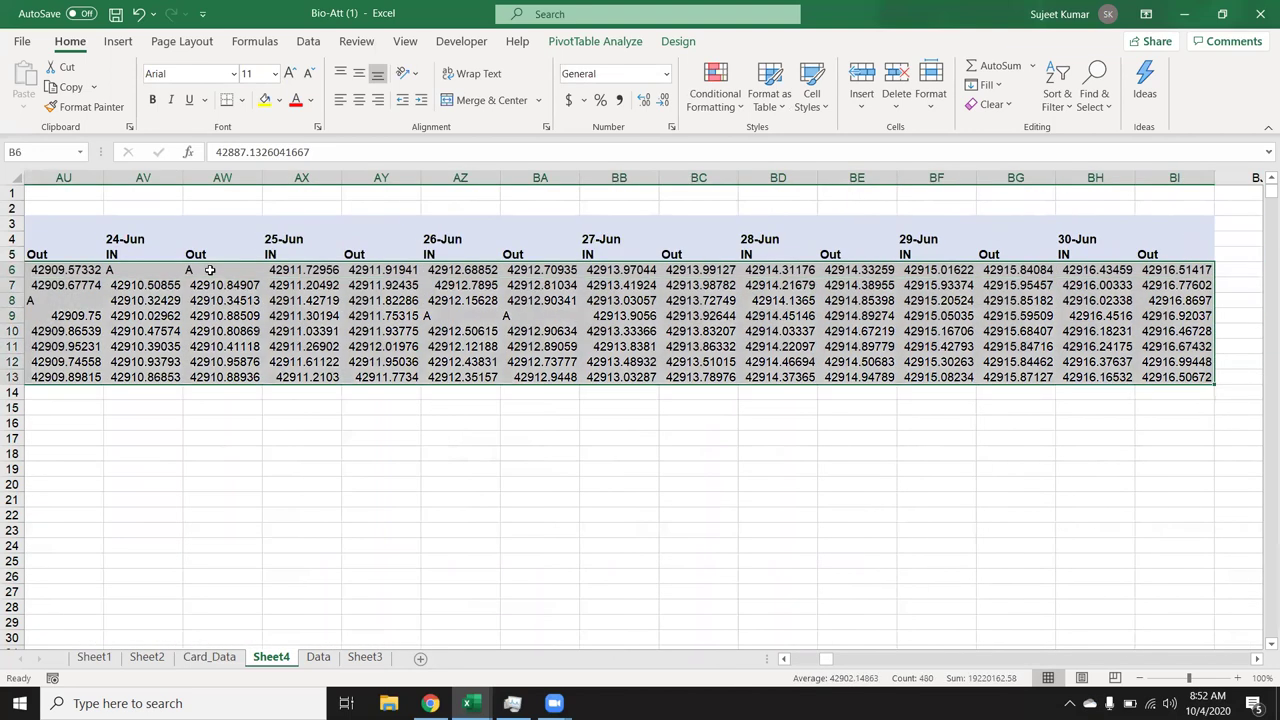
pyautogui.rightClick(300, 291)
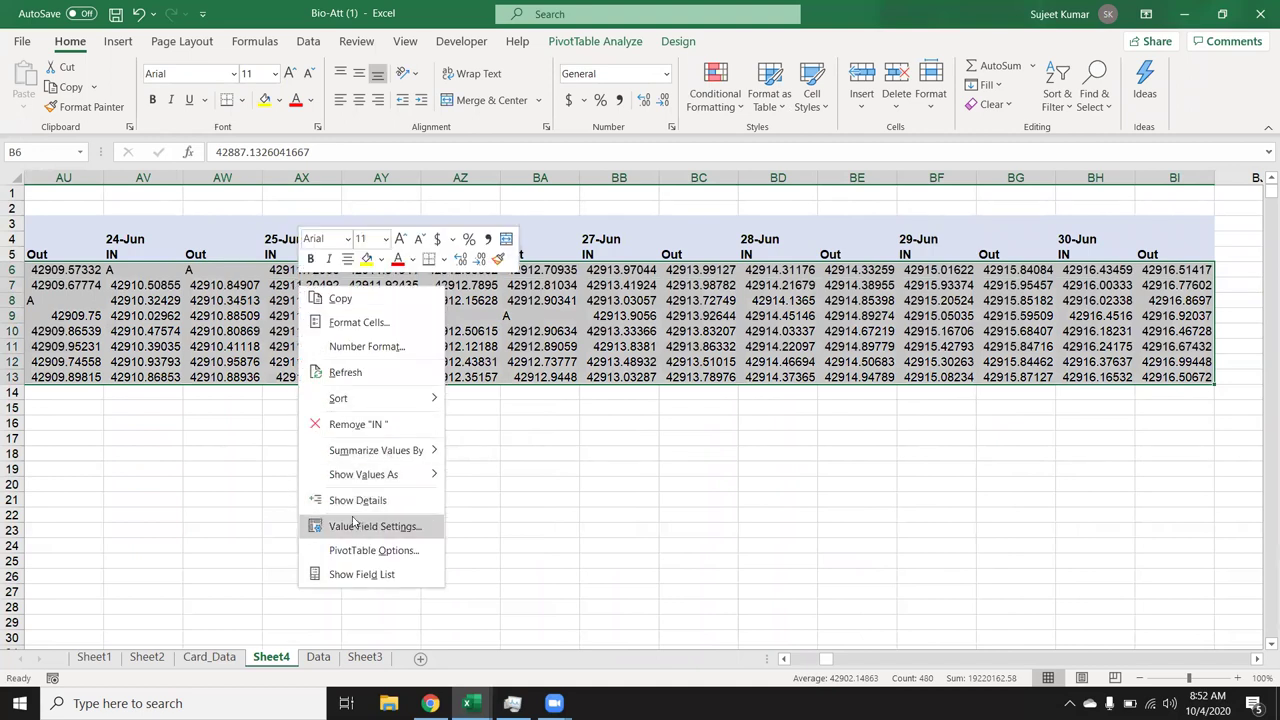
pyautogui.click(351, 551)
pyautogui.press('Escape')
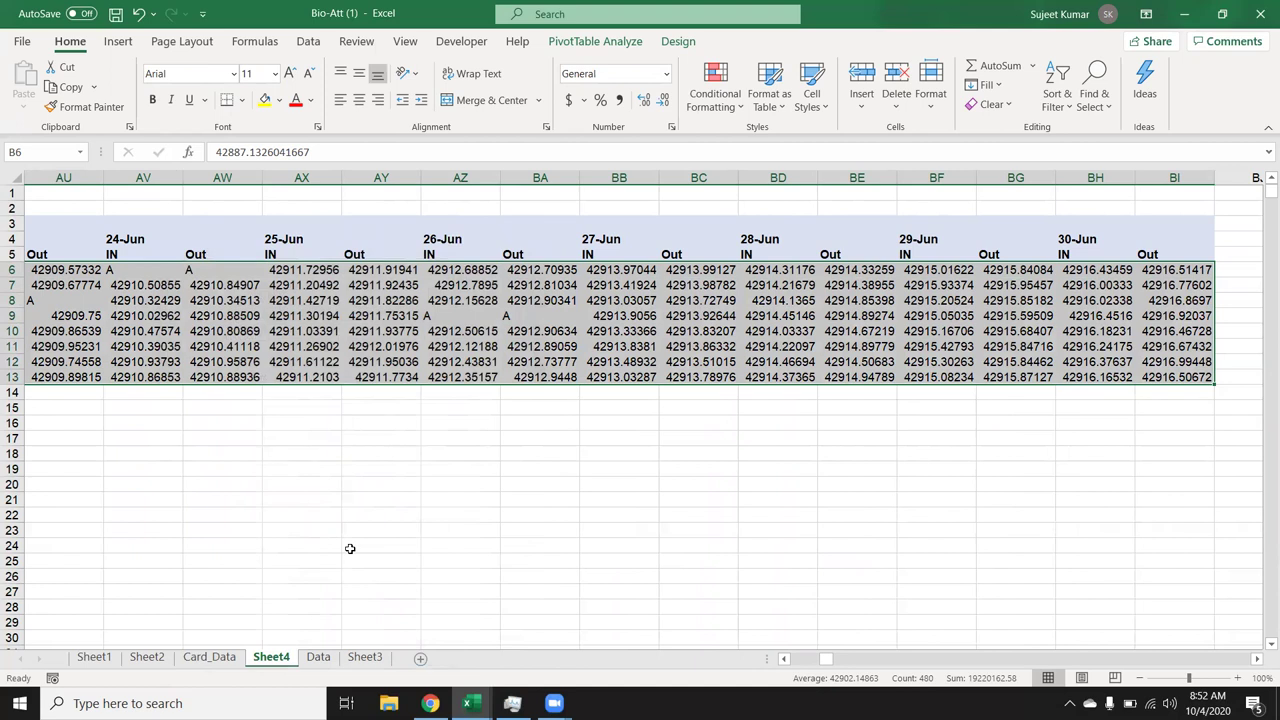
pyautogui.hotkey('ctrl', 'z')
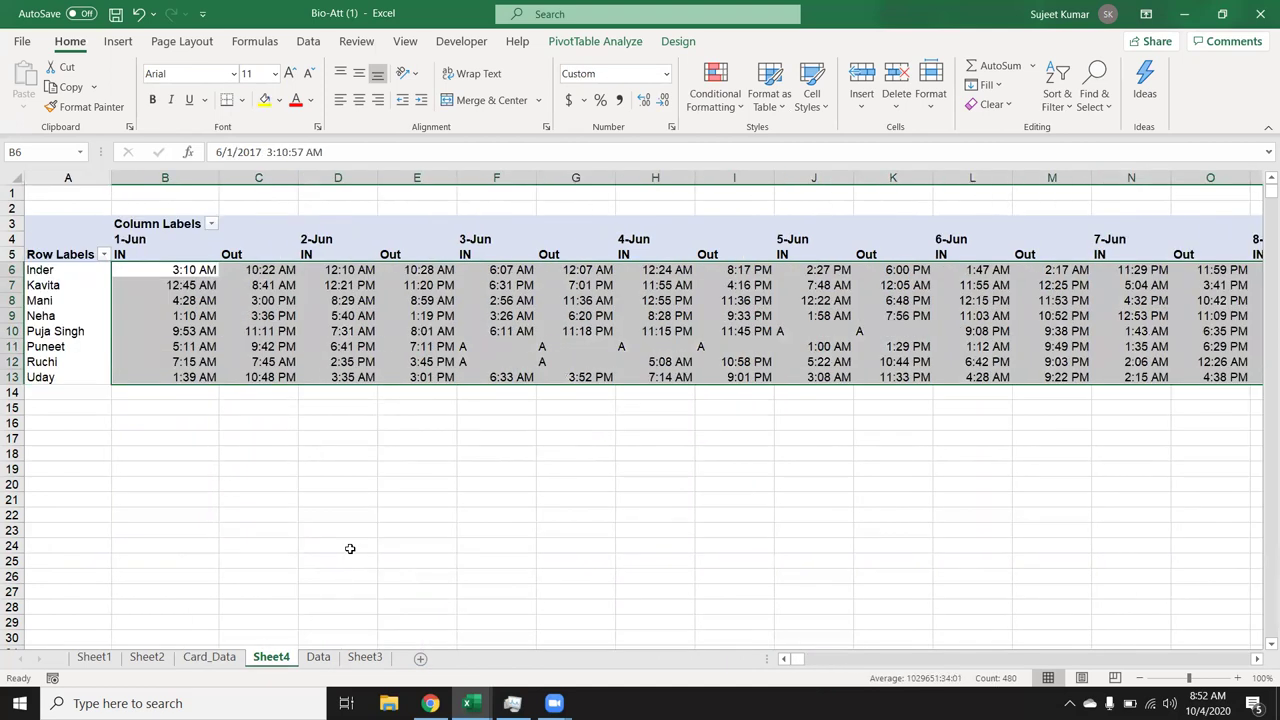
pyautogui.press('Left')
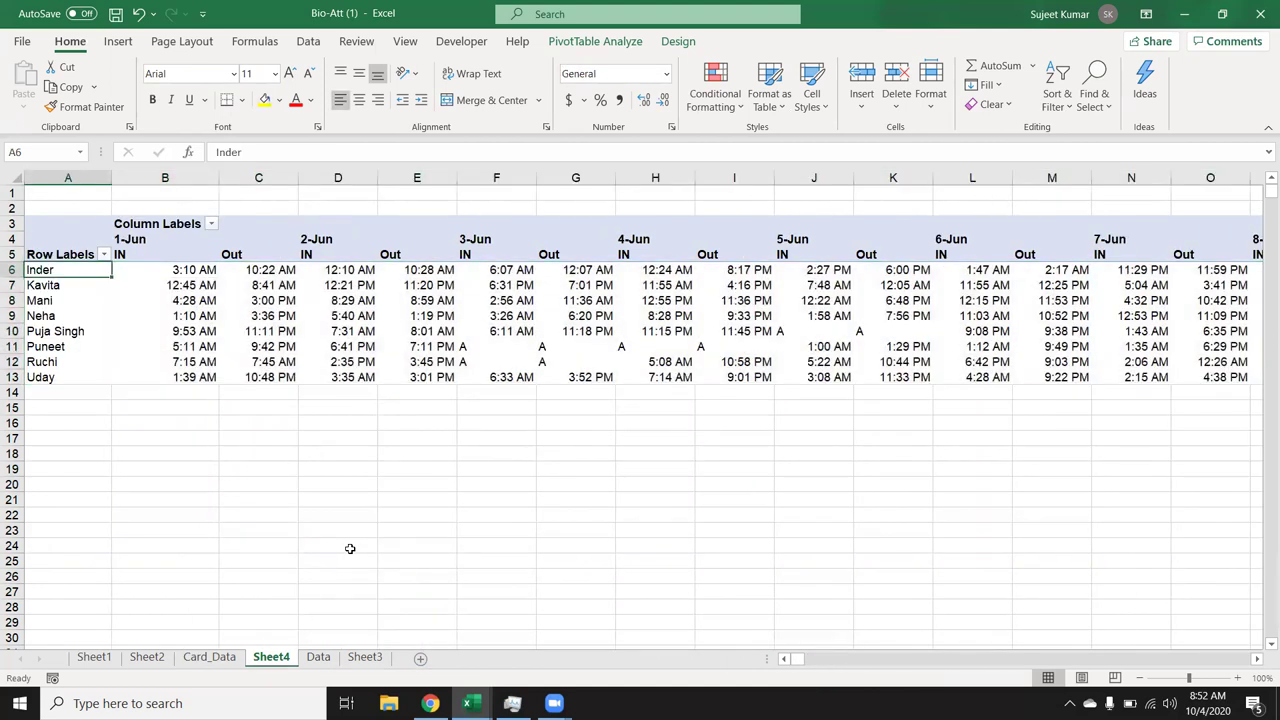
# Rename the Row Labels header to Name.
pyautogui.press('Up')
pyautogui.write('NAm')
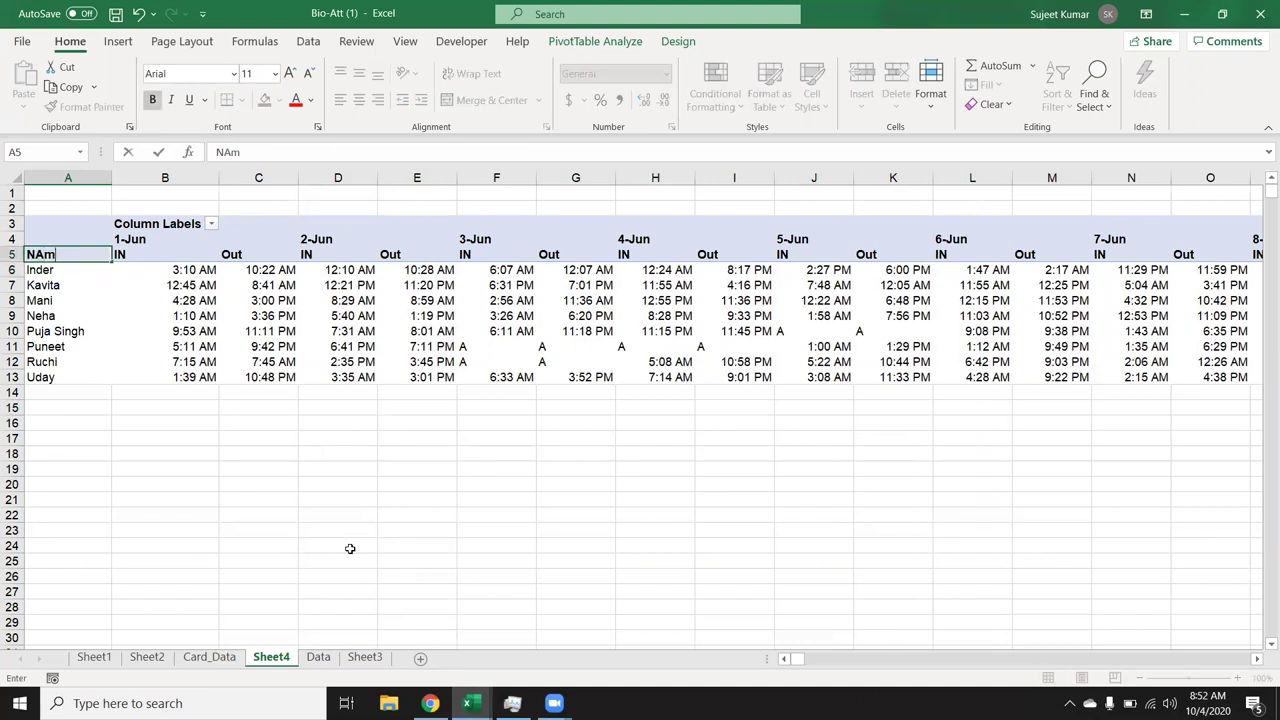
pyautogui.press('BackSpace')
pyautogui.press('BackSpace')
pyautogui.press('BackSpace')
pyautogui.write('m')
pyautogui.press('Up')
# Select the whole attendance pivot from A4 through row 13 and copy it.
pyautogui.hotkey('shift', 'Right')
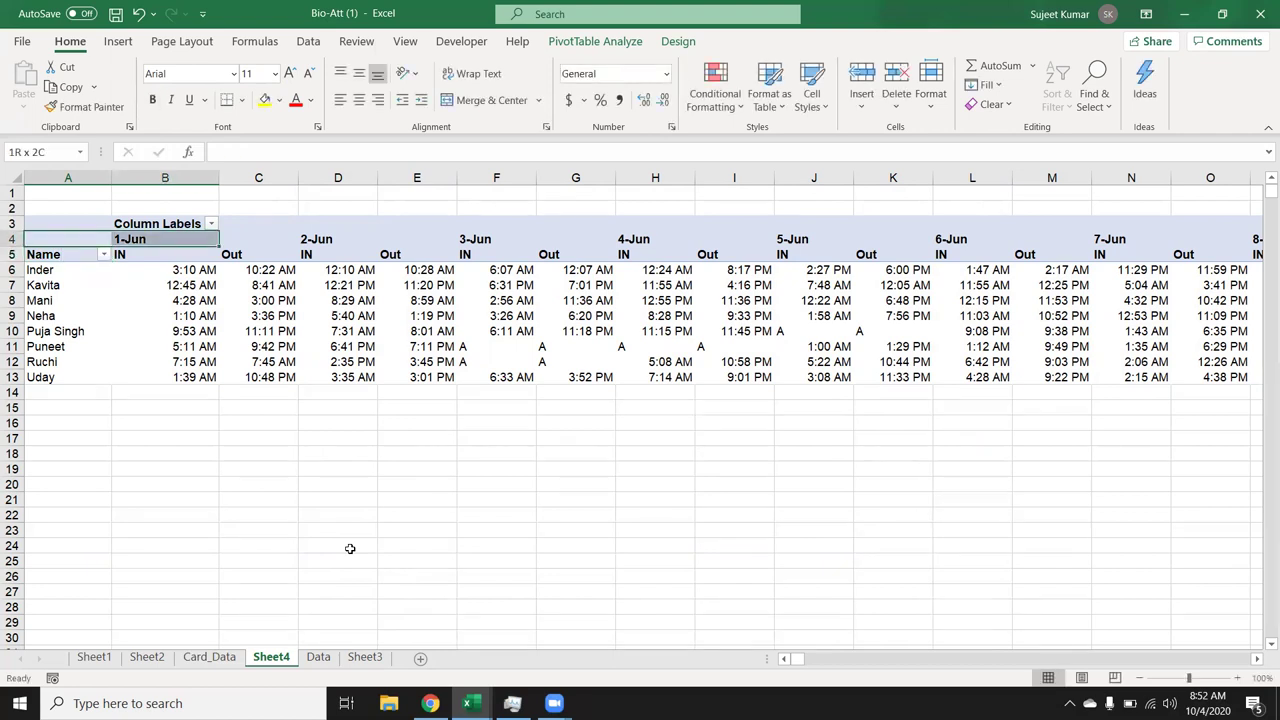
pyautogui.hotkey('shift', 'Right')
pyautogui.hotkey('shift', 'Right')
pyautogui.hotkey('shift', 'Right')
pyautogui.hotkey('shift', 'Right')
pyautogui.hotkey('shift', 'Right')
pyautogui.hotkey('shift', 'Right')
pyautogui.hotkey('shift', 'Right')
pyautogui.hotkey('shift', 'Right')
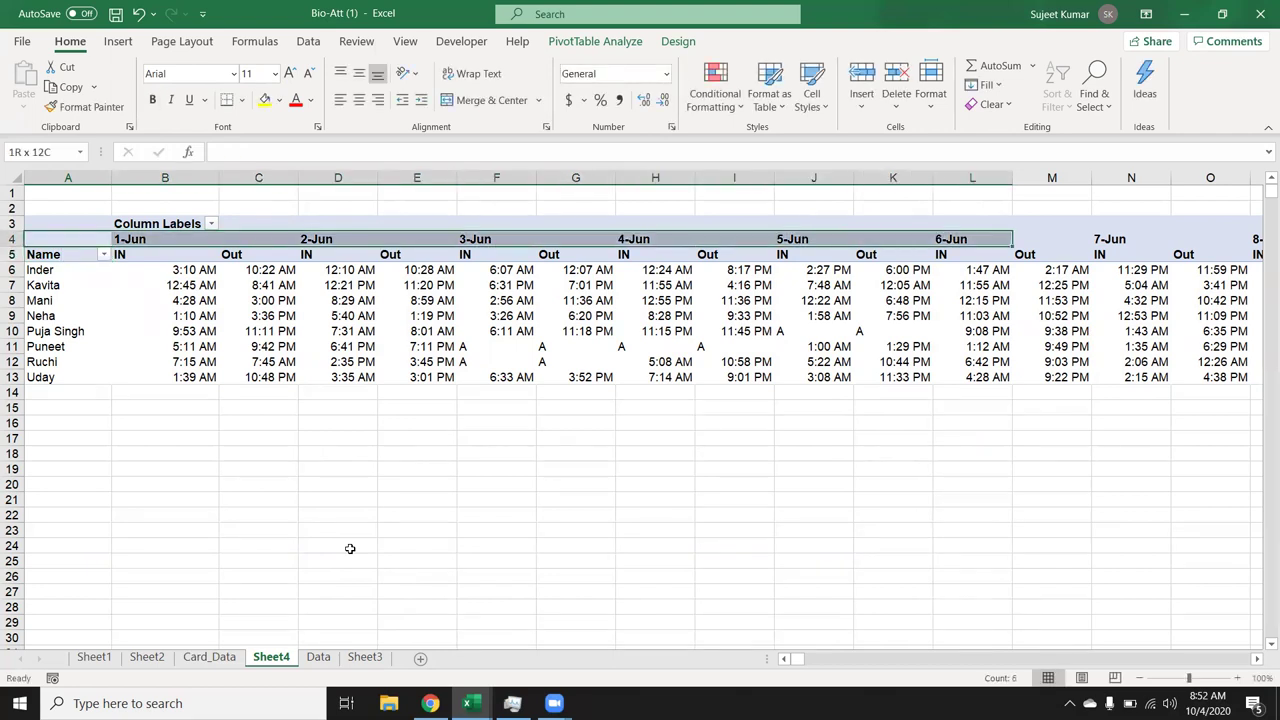
pyautogui.hotkey('shift', 'Right')
pyautogui.hotkey('shift', 'Right')
pyautogui.hotkey('shift', 'Right')
pyautogui.hotkey('shift', 'Right')
pyautogui.hotkey('shift', 'Right')
pyautogui.hotkey('shift', 'Right')
pyautogui.hotkey('shift', 'Right')
pyautogui.hotkey('shift', 'Right')
pyautogui.hotkey('shift', 'Right')
pyautogui.hotkey('shift', 'Right')
pyautogui.hotkey('shift', 'Right')
pyautogui.hotkey('shift', 'Right')
pyautogui.hotkey('shift', 'Right')
pyautogui.hotkey('shift', 'Right')
pyautogui.hotkey('shift', 'Right')
pyautogui.hotkey('shift', 'Right')
pyautogui.hotkey('shift', 'Right')
pyautogui.hotkey('shift', 'Right')
pyautogui.hotkey('shift', 'Right')
pyautogui.hotkey('shift', 'Right')
pyautogui.hotkey('shift', 'Right')
pyautogui.hotkey('shift', 'Right')
pyautogui.hotkey('shift', 'Right')
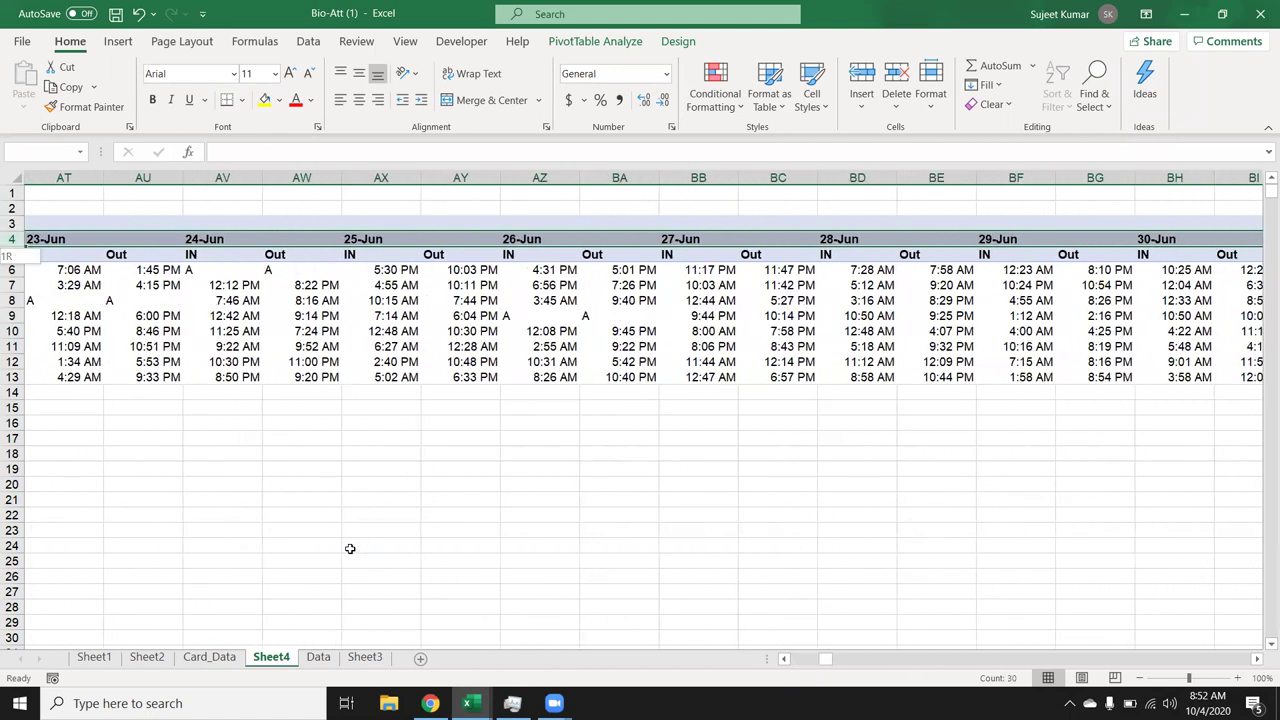
pyautogui.hotkey('shift', 'Down')
pyautogui.hotkey('ctrl', 'shift', 'Down')
pyautogui.hotkey('ctrl', 'shift', 'Up')
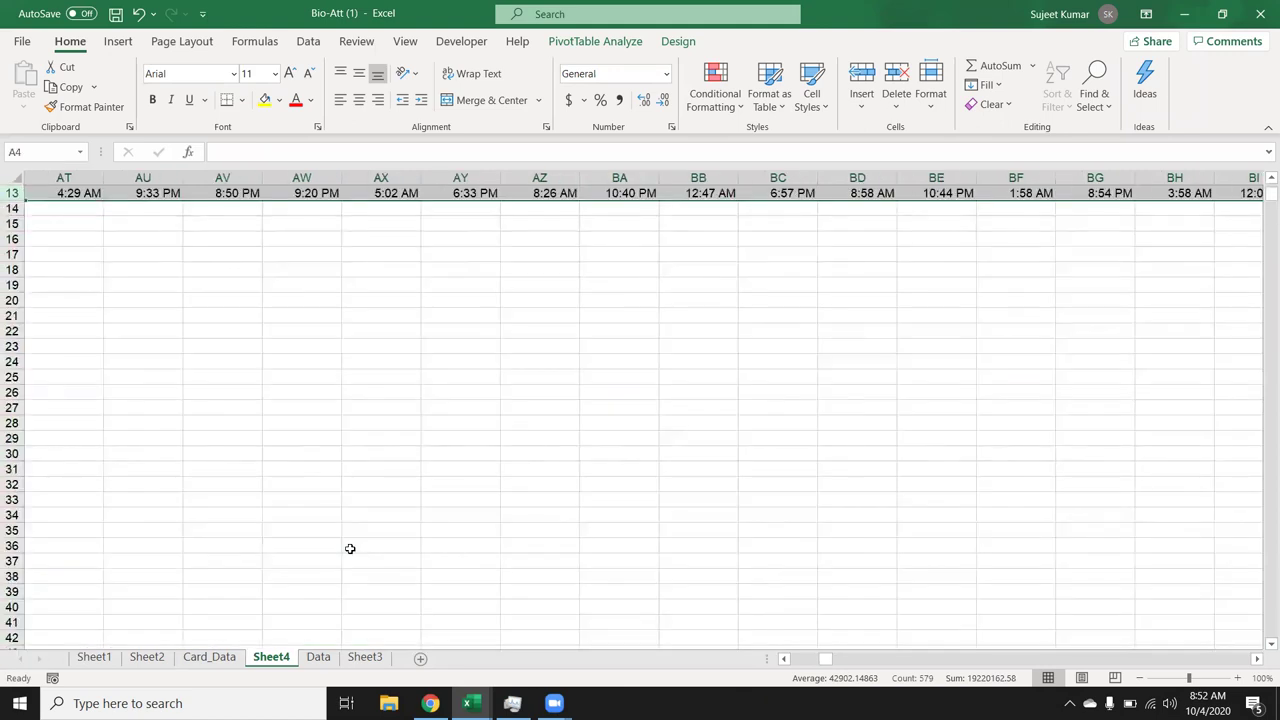
pyautogui.hotkey('ctrl', 'c')
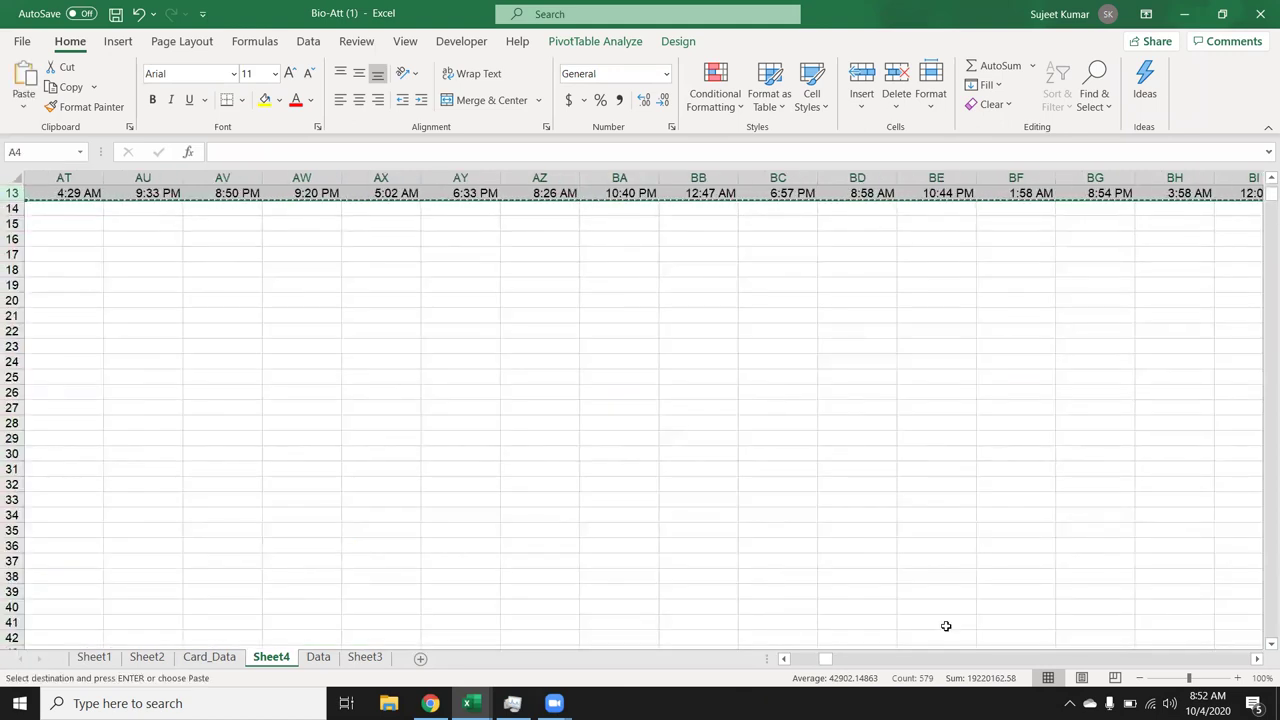
pyautogui.moveTo(829, 660); pyautogui.dragTo(1174, 640)
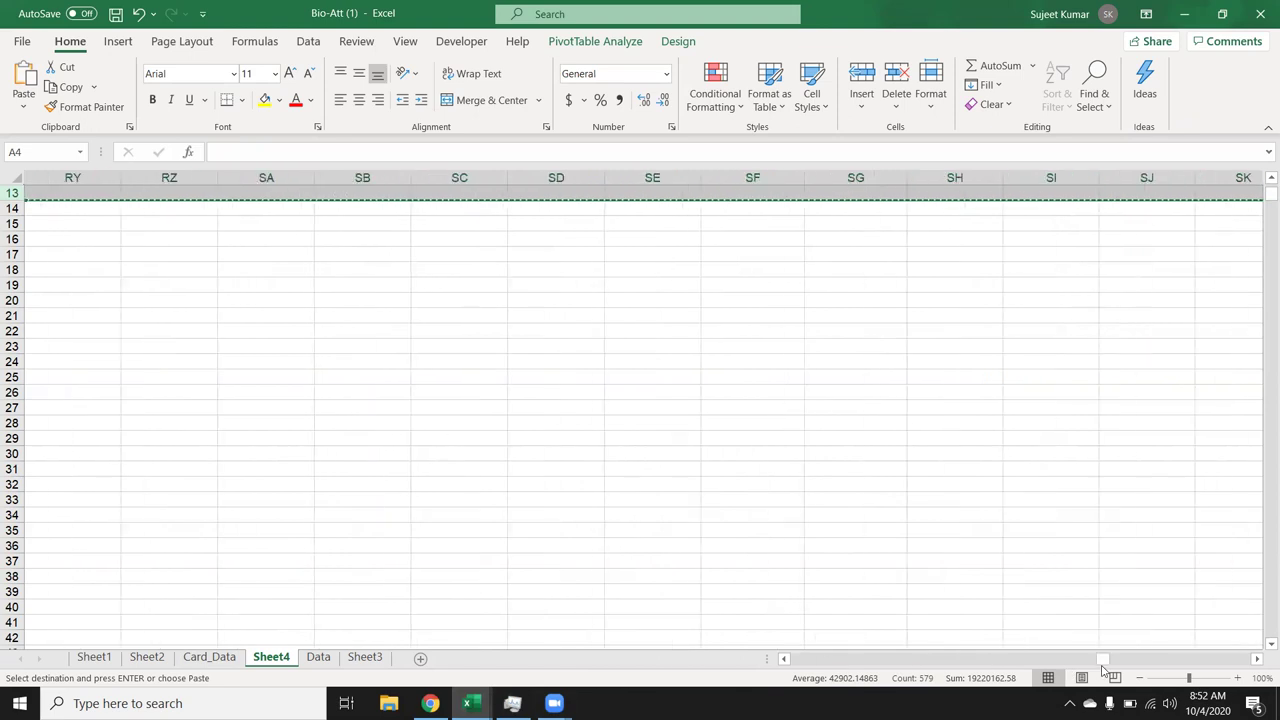
pyautogui.click(368, 657)
# Add Sheet5 and paste the copied attendance table as values at A1.
pyautogui.click(421, 658)
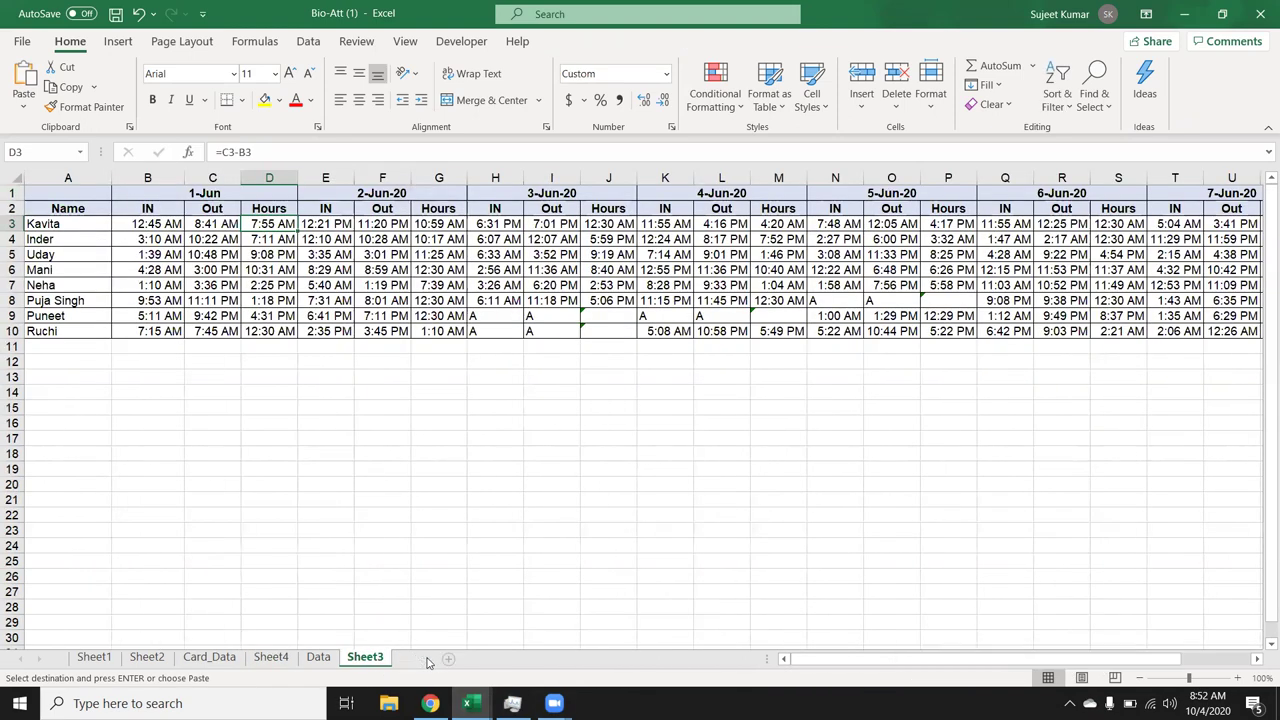
pyautogui.click(23, 103)
pyautogui.click(22, 234)
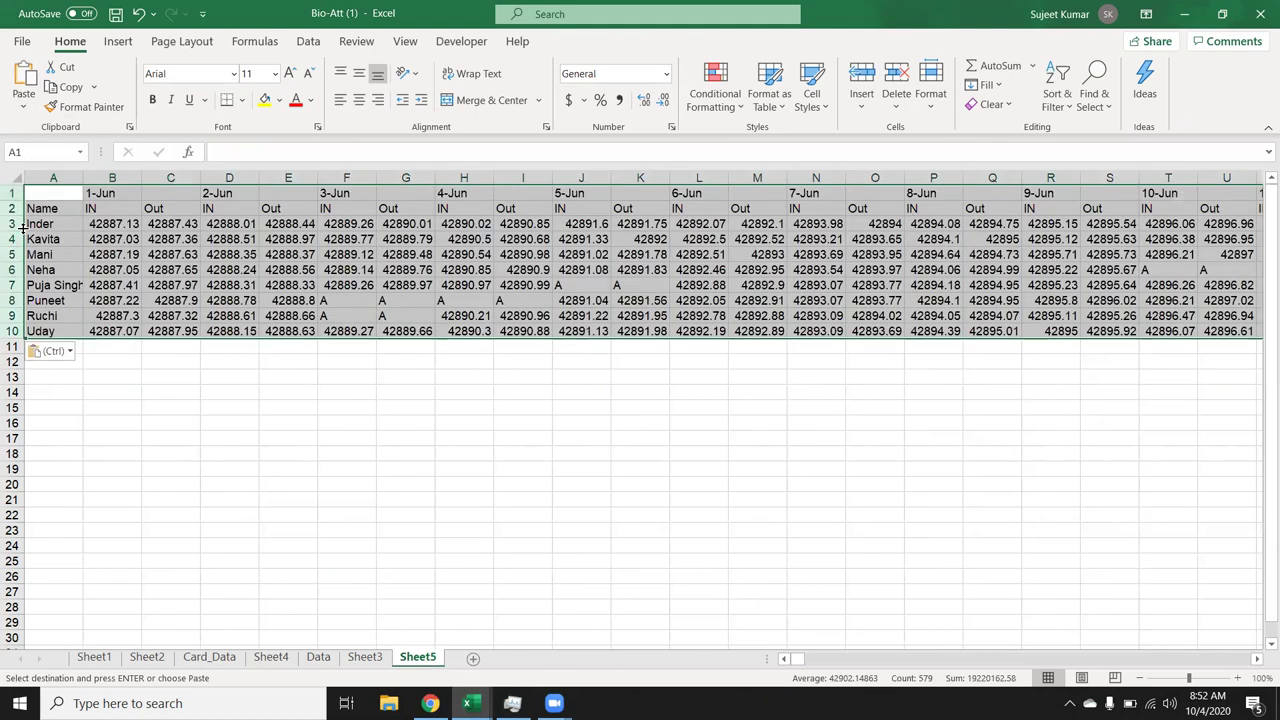
pyautogui.click(106, 240)
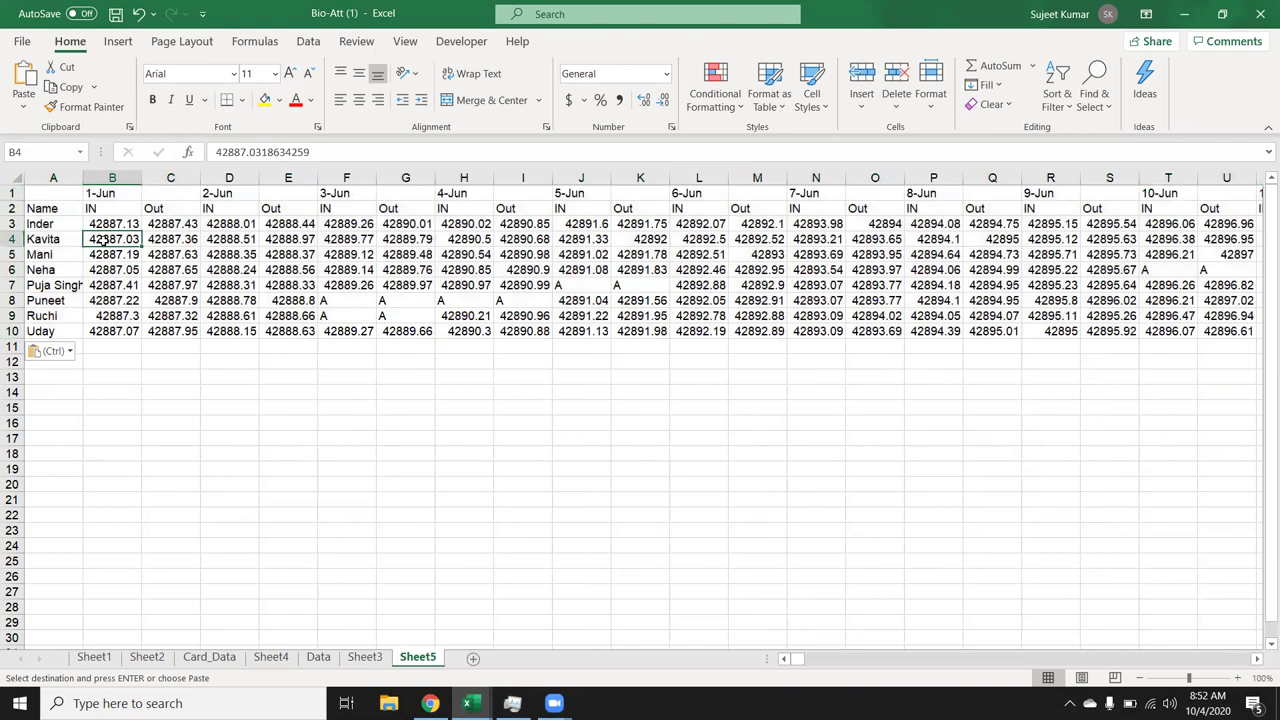
# Check how far the pasted data extends and return to its top row.
pyautogui.hotkey('ctrl', 'Right')
pyautogui.hotkey('ctrl', 'Right')
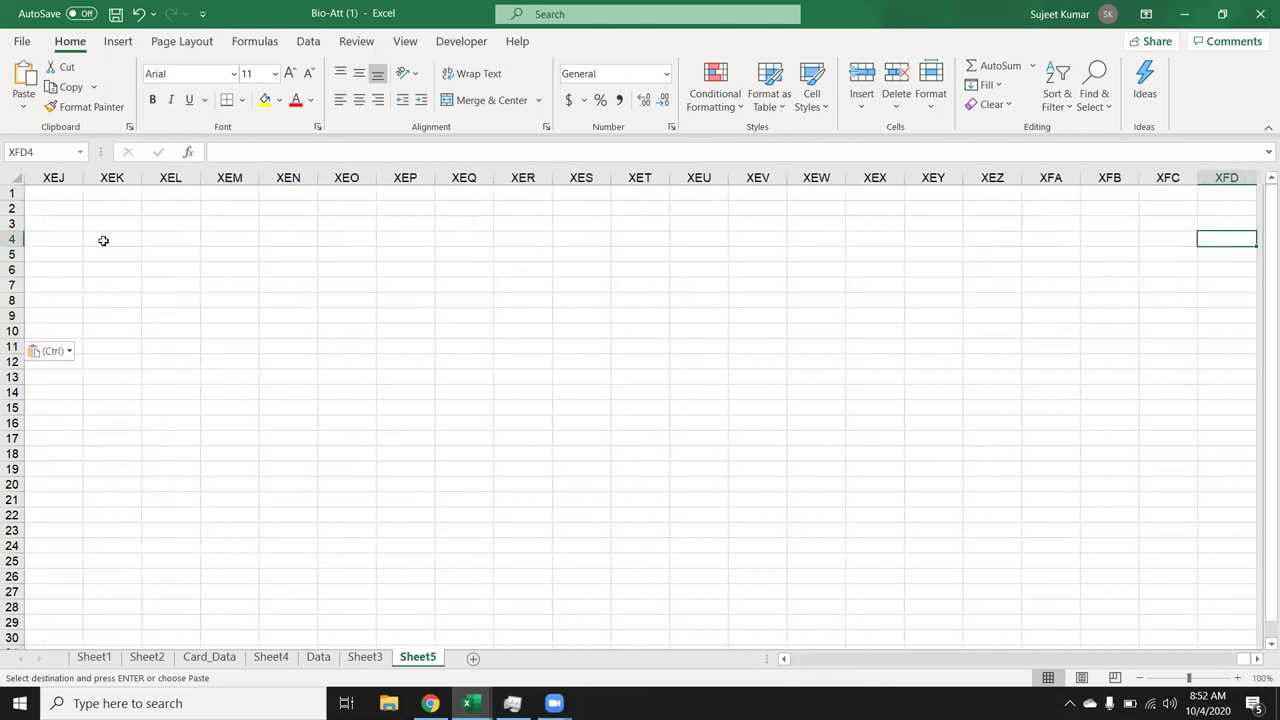
pyautogui.hotkey('ctrl', 'Left')
pyautogui.press('Left')
pyautogui.press('Left')
pyautogui.press('Left')
pyautogui.press('Left')
pyautogui.press('Left')
pyautogui.press('Left')
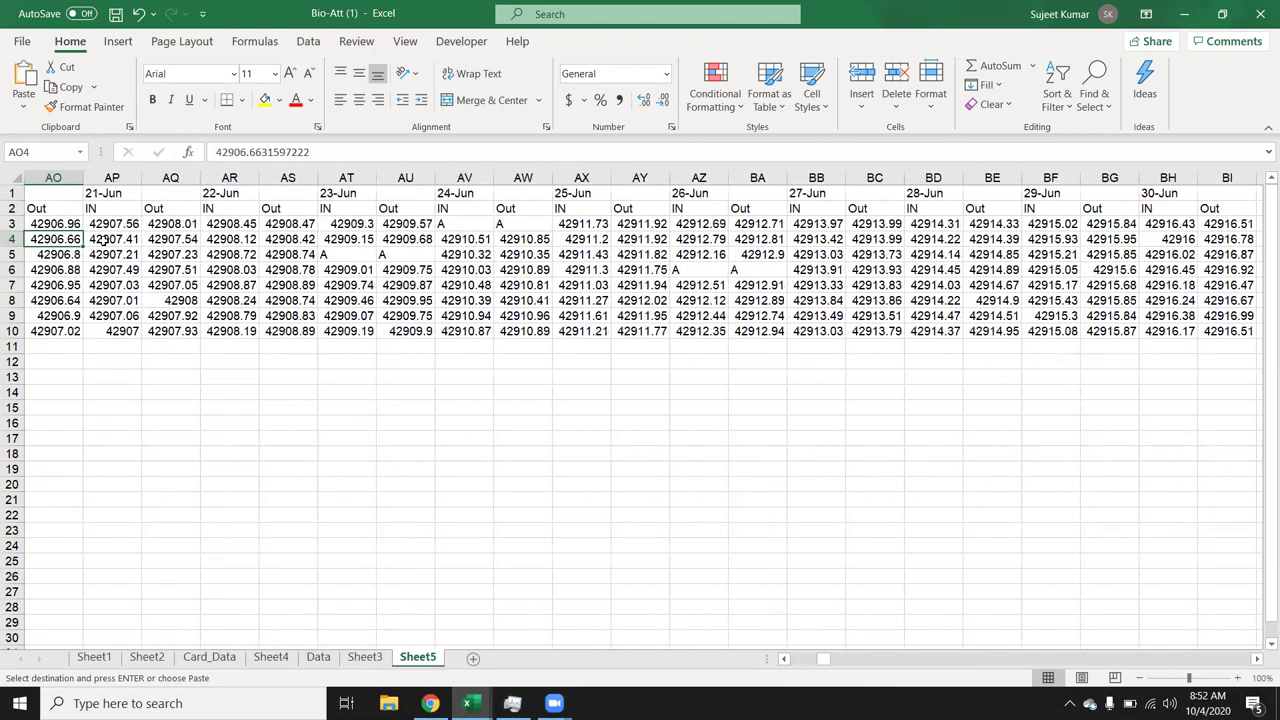
pyautogui.press('Left')
pyautogui.press('Left')
pyautogui.press('Left')
pyautogui.press('Left')
pyautogui.press('Left')
pyautogui.press('Left')
pyautogui.press('Up')
pyautogui.press('Up')
pyautogui.press('Up')
pyautogui.press('Right')
pyautogui.press('Right')
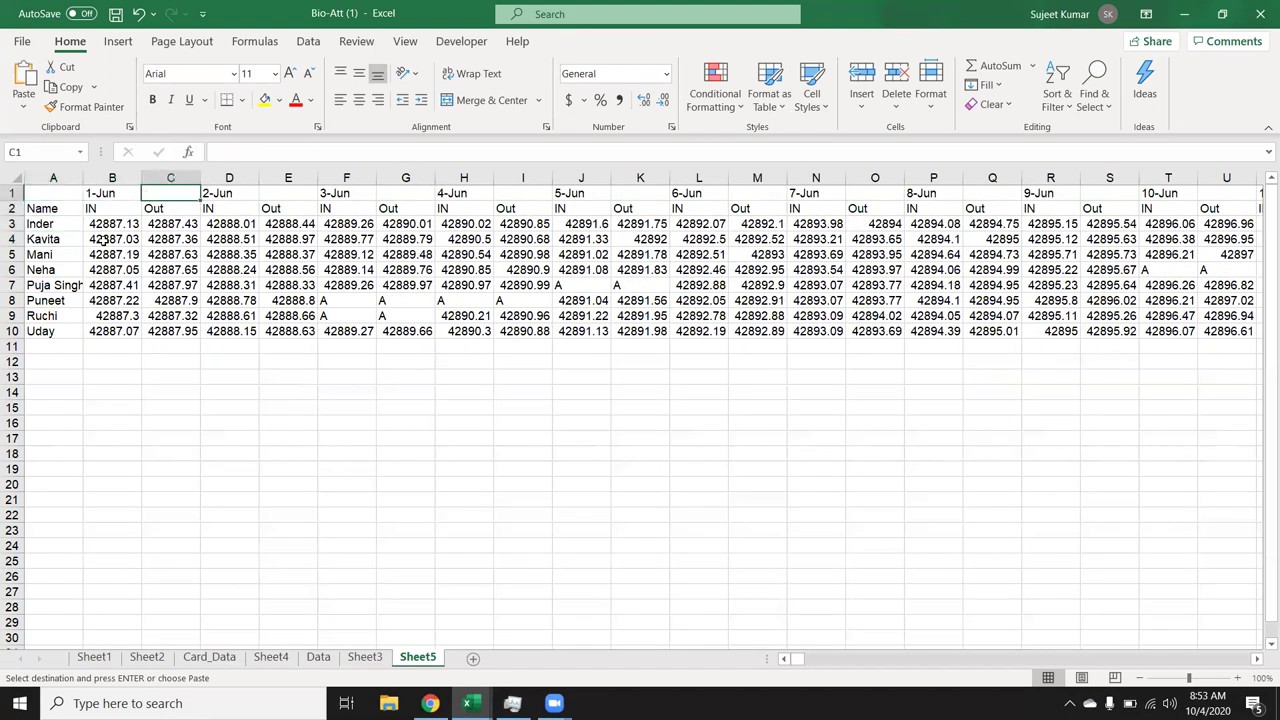
pyautogui.press('Right')
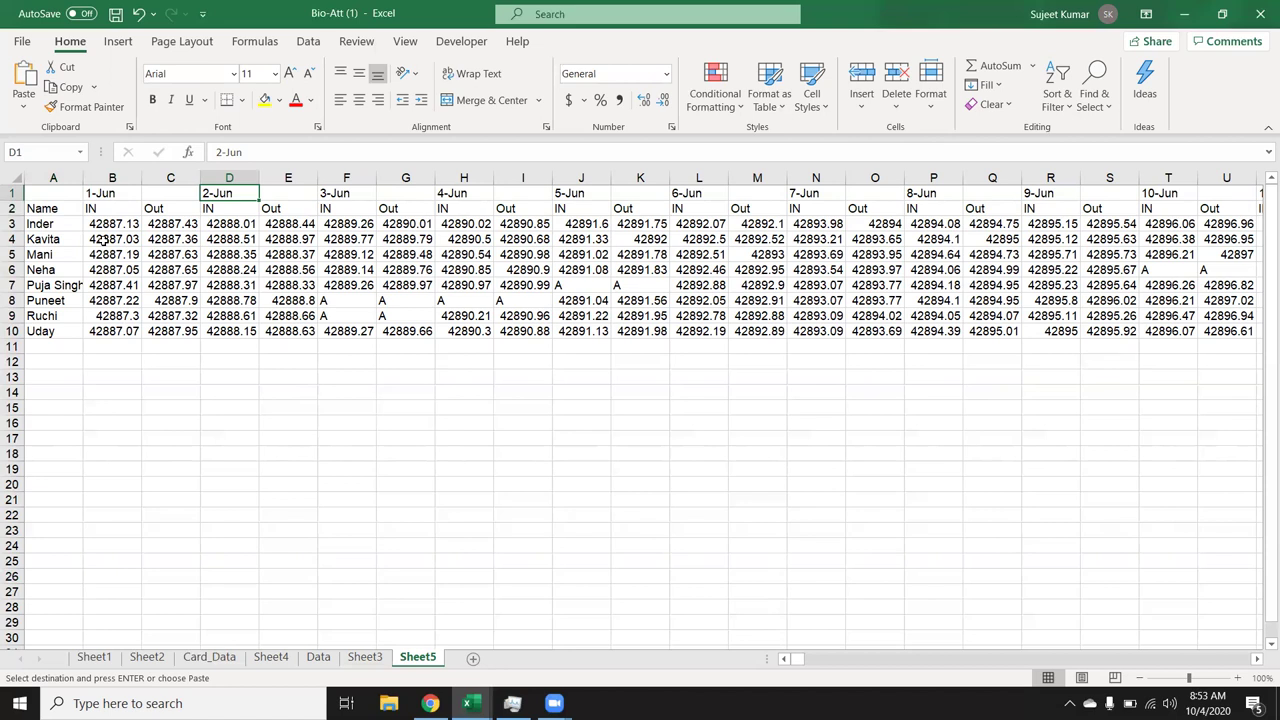
pyautogui.press('Left')
pyautogui.press('Left')
pyautogui.press('Left')
# Insert a blank row 1, enter day number 1 above IN and Out, then a =previous+1 formula.
pyautogui.hotkey('shift', 'space')
pyautogui.hotkey('ctrl', 'shift', '+')
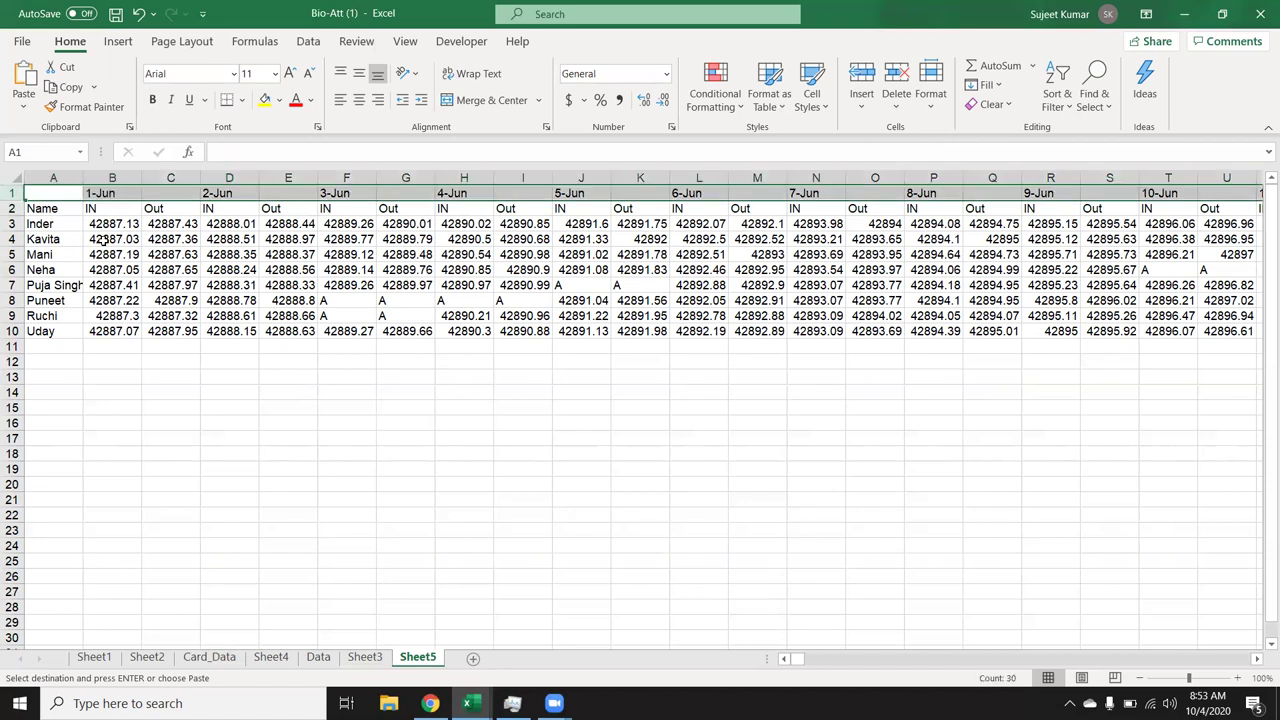
pyautogui.press('Right')
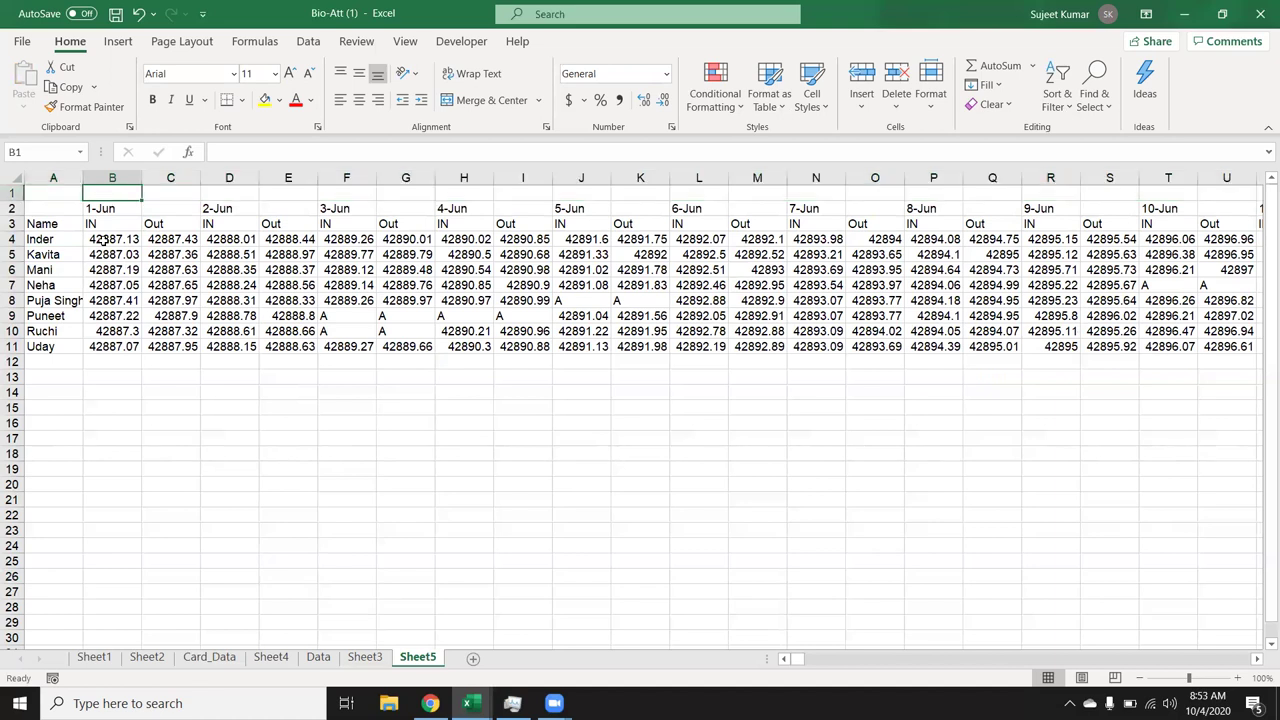
pyautogui.write('1')
pyautogui.press('Tab')
pyautogui.write('1')
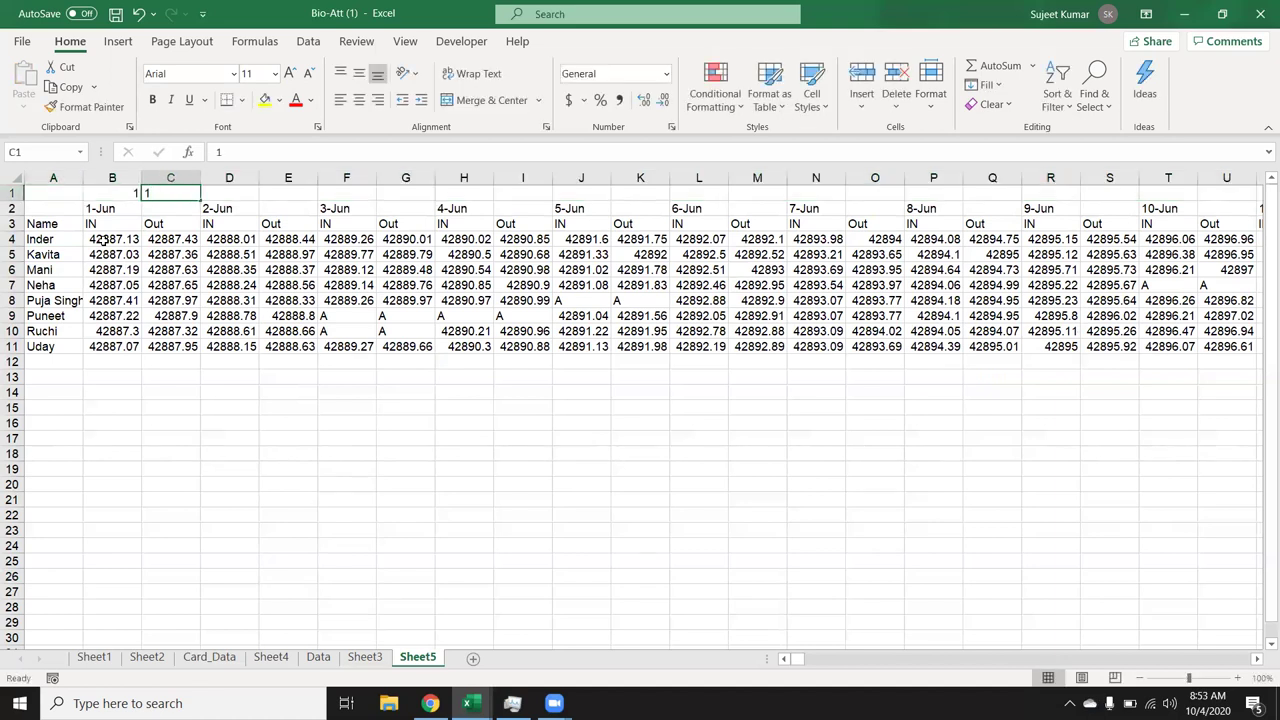
pyautogui.press('Tab')
pyautogui.write('=')
pyautogui.press('Left')
pyautogui.press('Left')
pyautogui.write('+1')
pyautogui.press('Return')
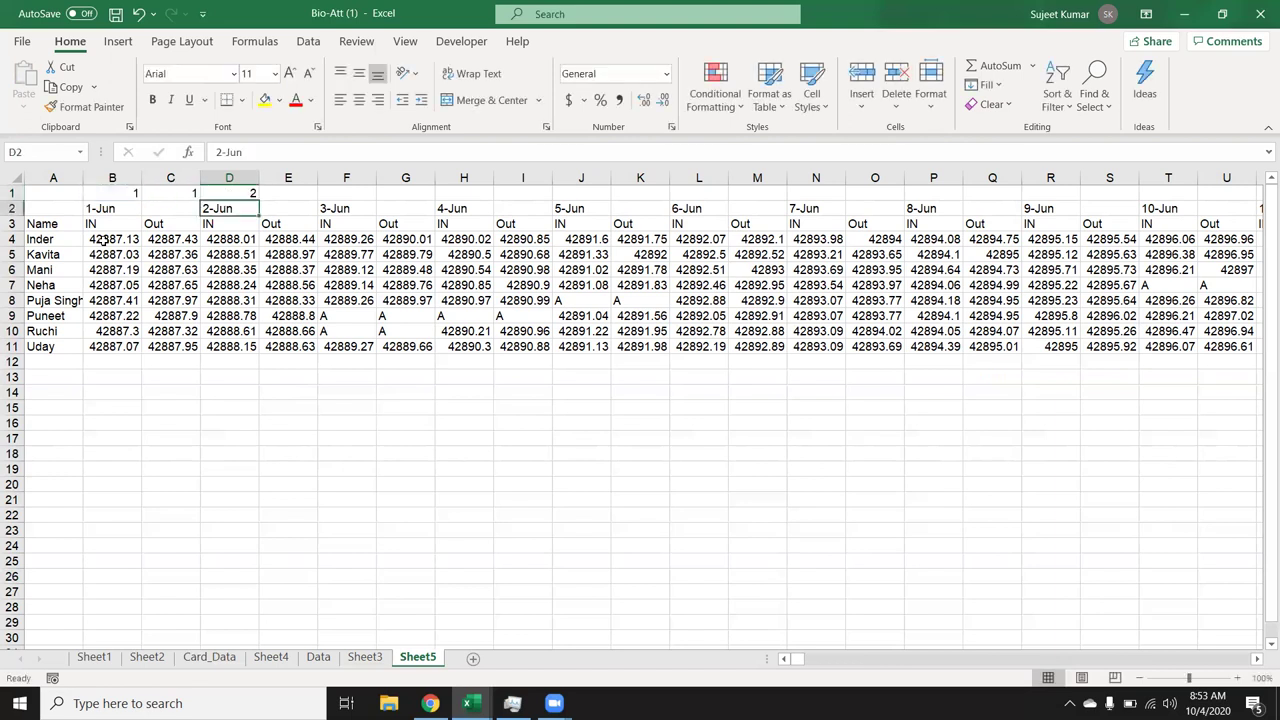
# Fill the day-number formula across row 1 to the last data column.
pyautogui.click(1030, 343)
pyautogui.hotkey('ctrl', 'Right')
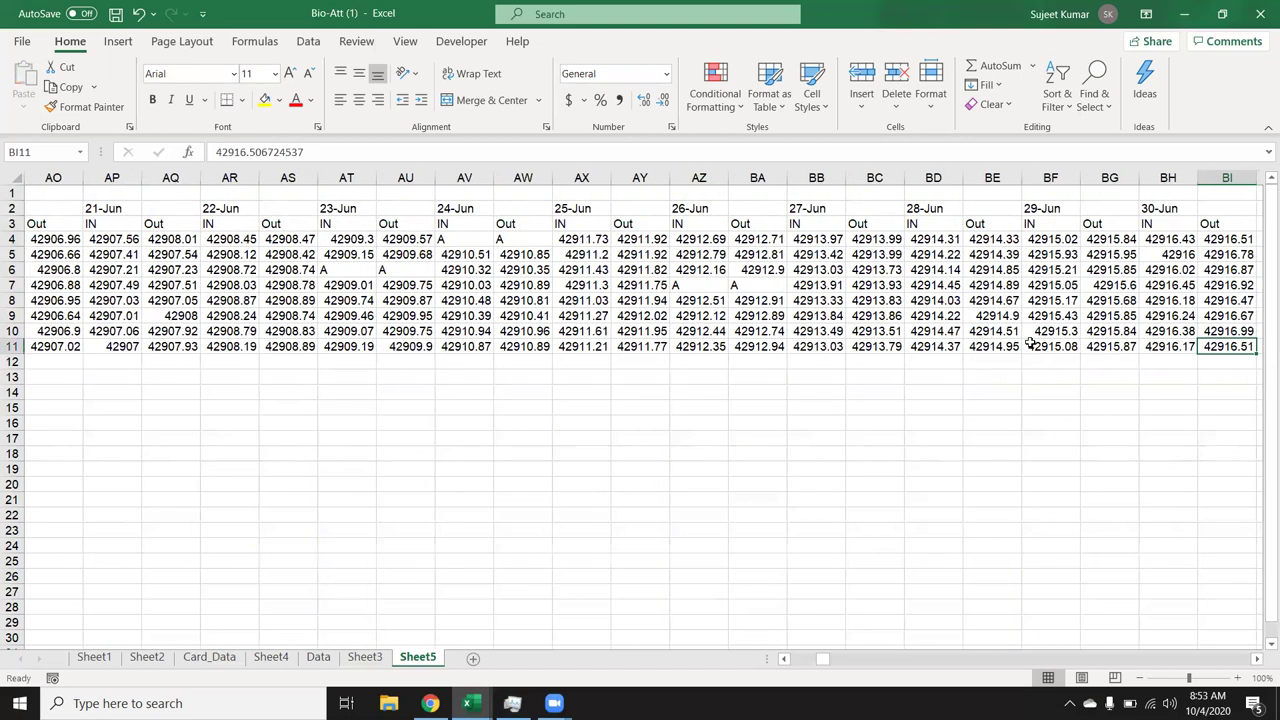
pyautogui.press('Right')
pyautogui.hotkey('ctrl', 'Up')
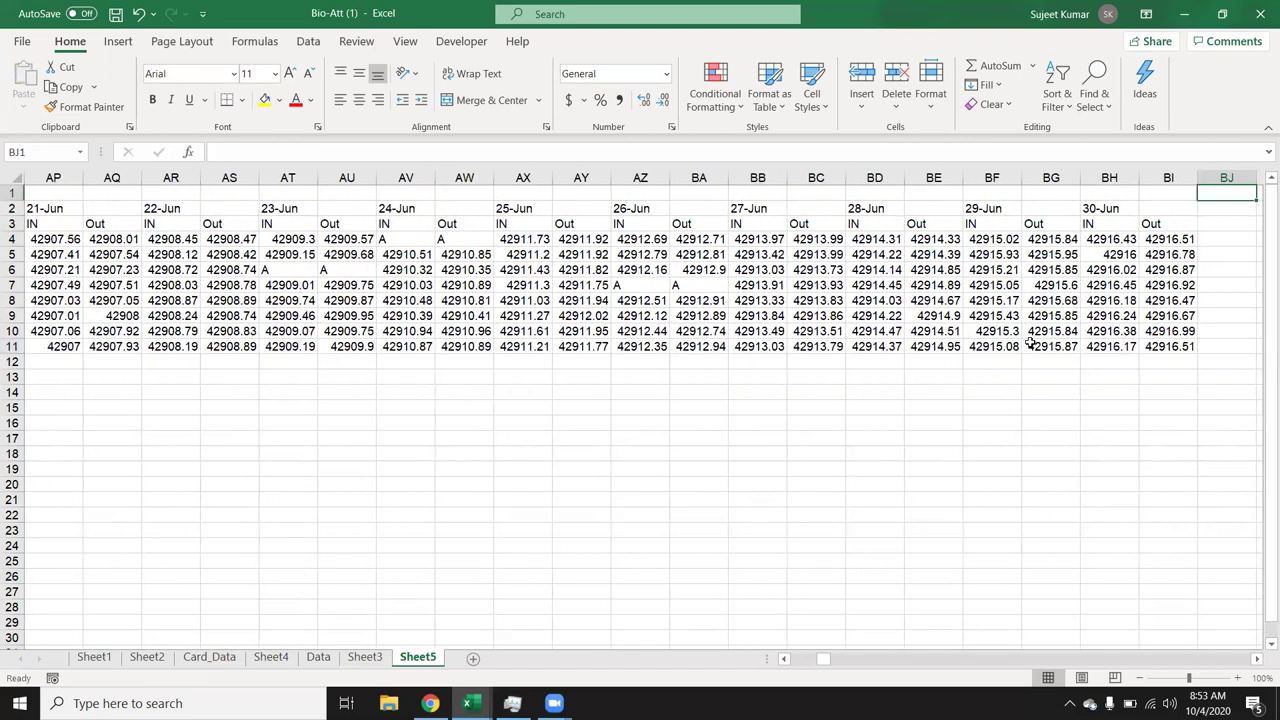
pyautogui.press('Left')
pyautogui.hotkey('ctrl', 'shift', 'Left')
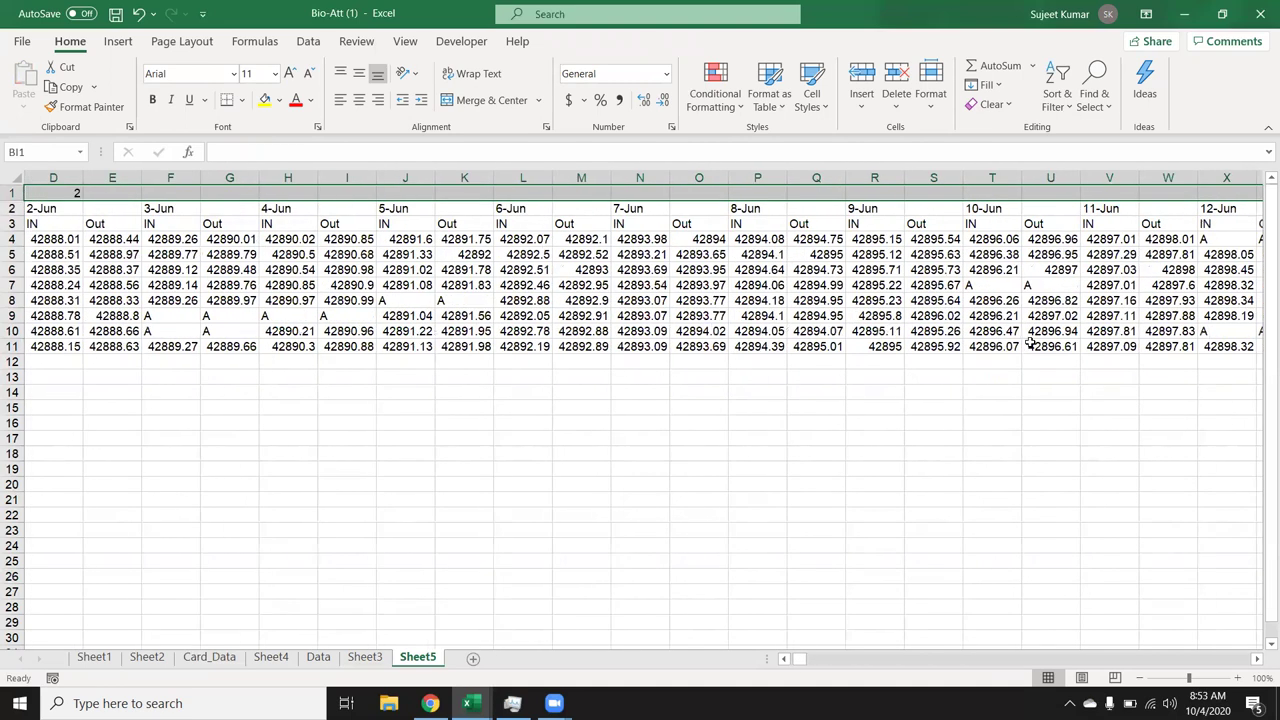
pyautogui.hotkey('ctrl', 'v')
pyautogui.hotkey('ctrl', 'q')
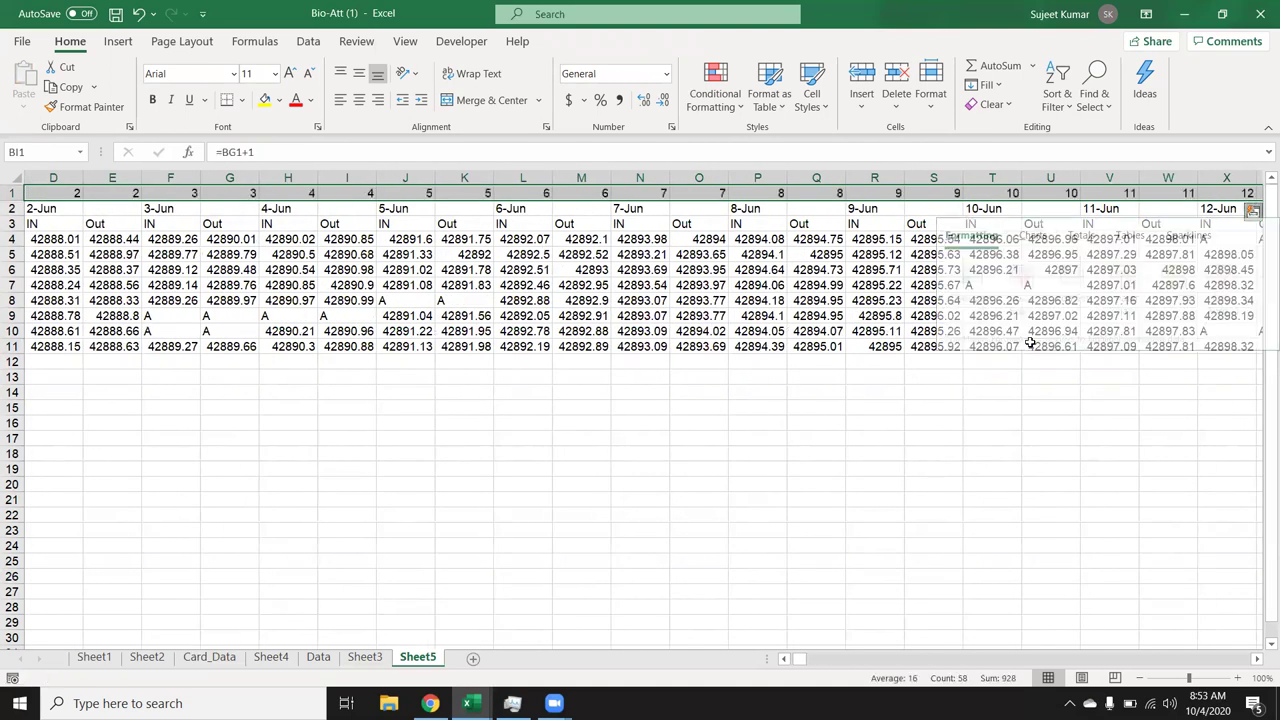
pyautogui.press('Right')
pyautogui.press('Escape')
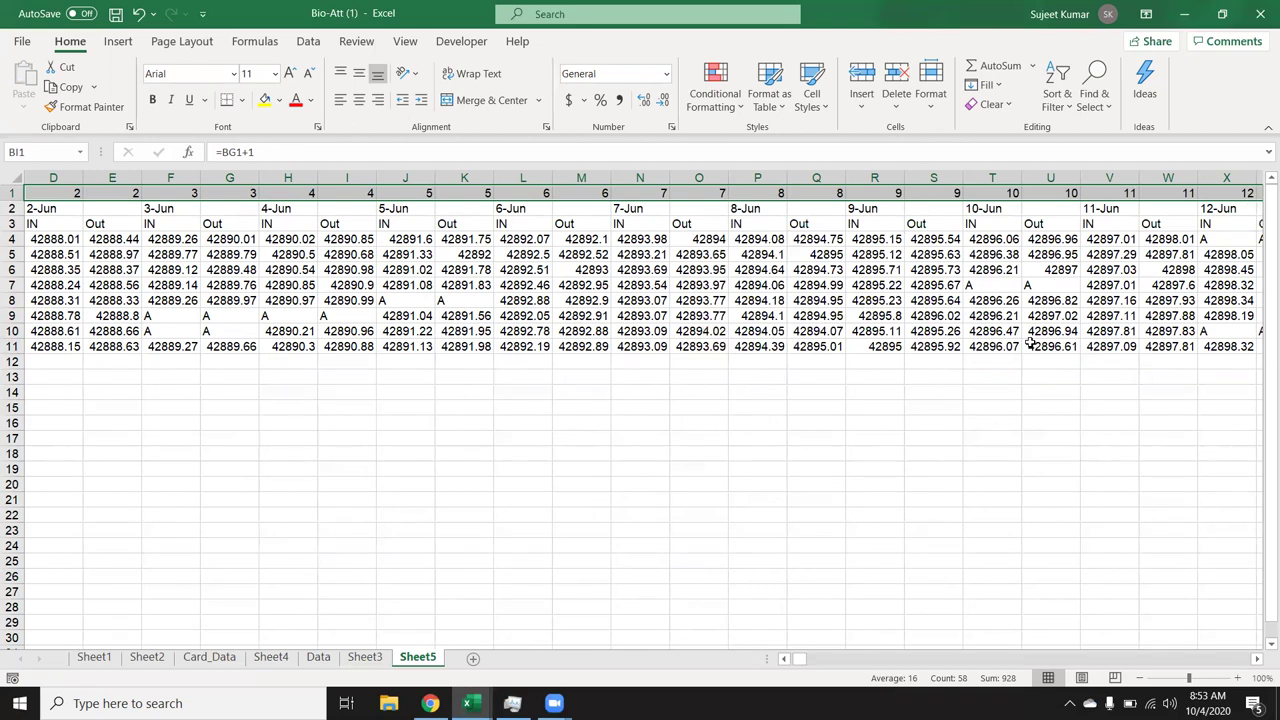
# Enter 1 in BJ1 after day 30 and select row 1 onward.
pyautogui.hotkey('ctrl', 'Right')
pyautogui.hotkey('ctrl', 'Left')
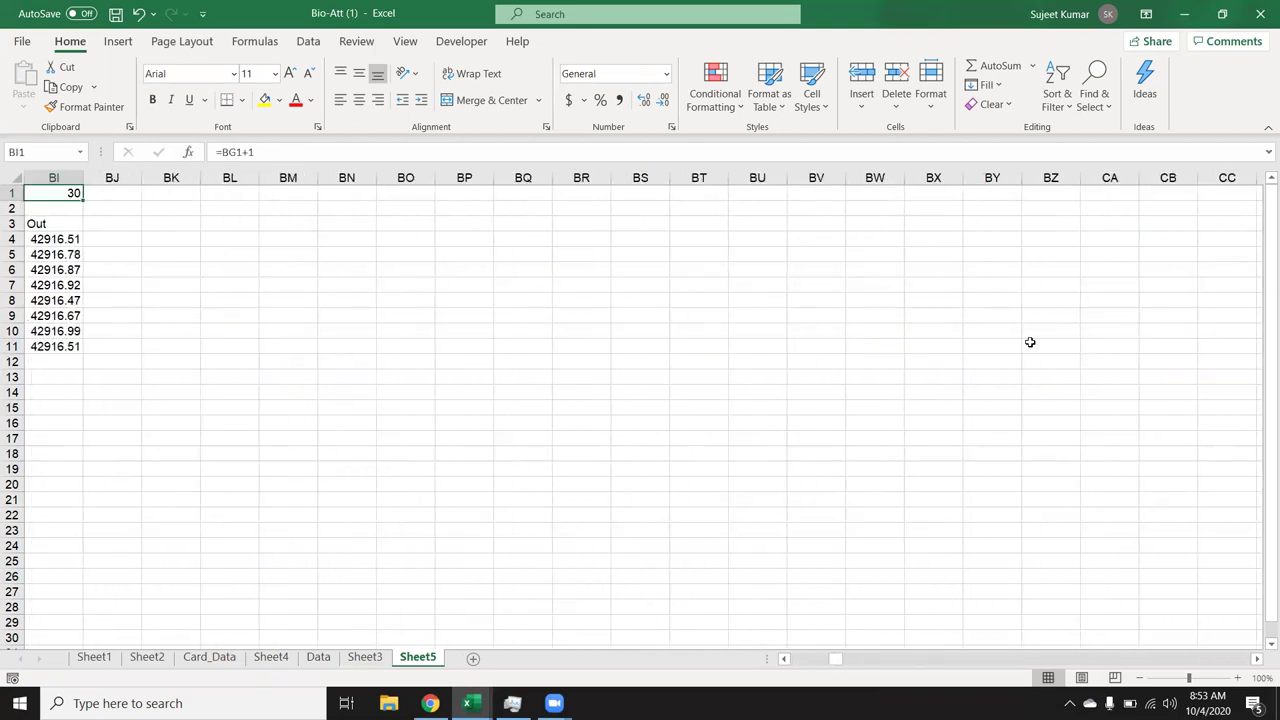
pyautogui.press('Right')
pyautogui.write('1')
pyautogui.hotkey('ctrl', 'Return')
pyautogui.hotkey('ctrl', 'shift', 'Right')
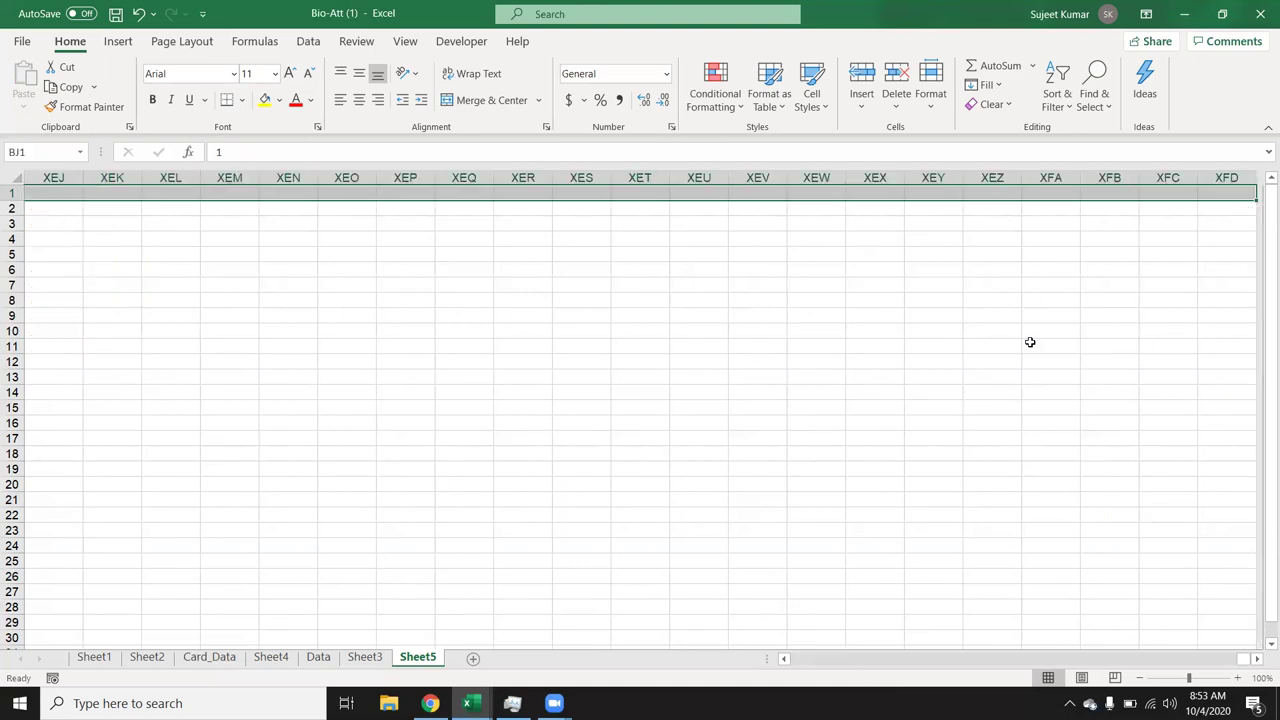
# Fill row 1 with a linear series from 1 to 30, step 1, starting at BJ1.
pyautogui.click(1006, 86)
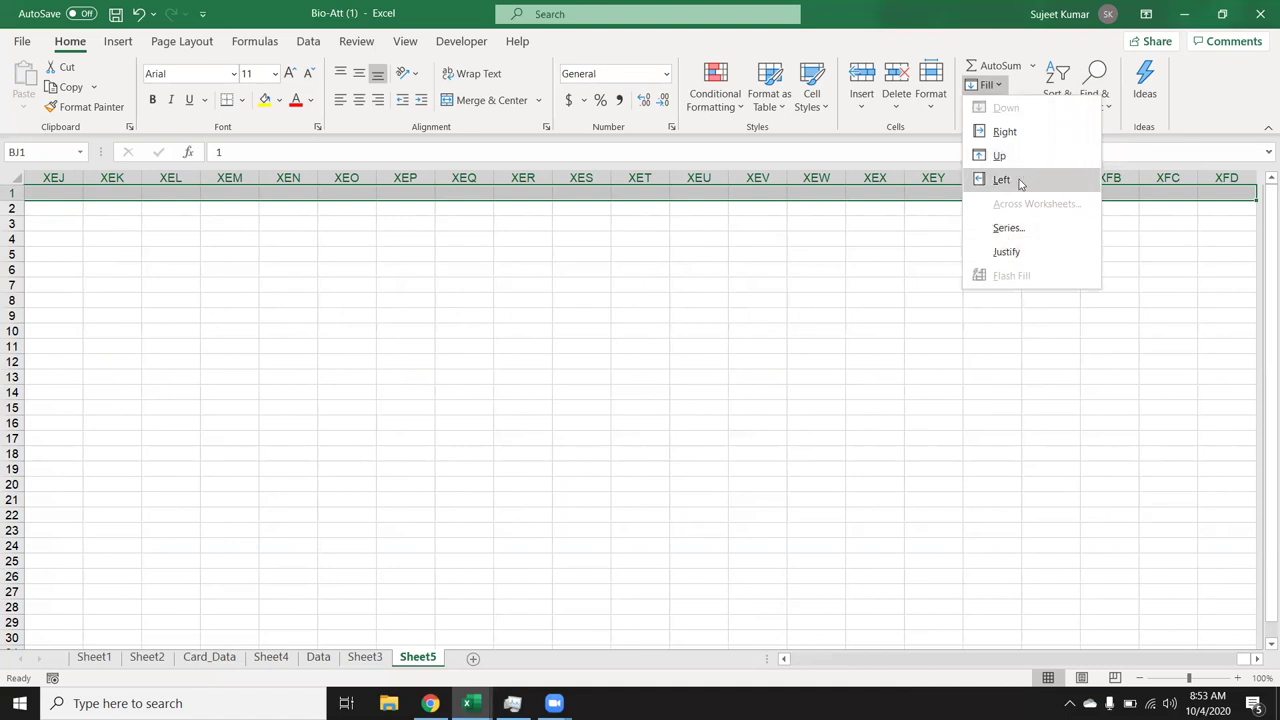
pyautogui.click(1007, 233)
pyautogui.write('30')
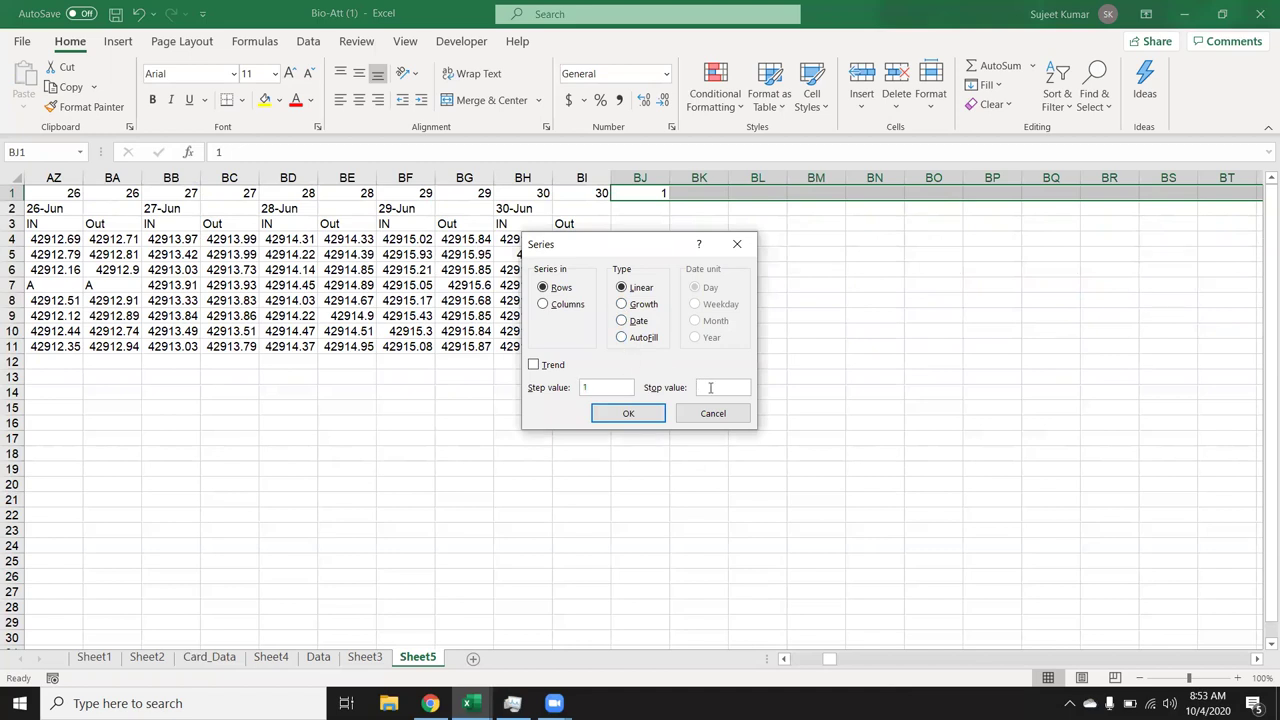
pyautogui.click(646, 424)
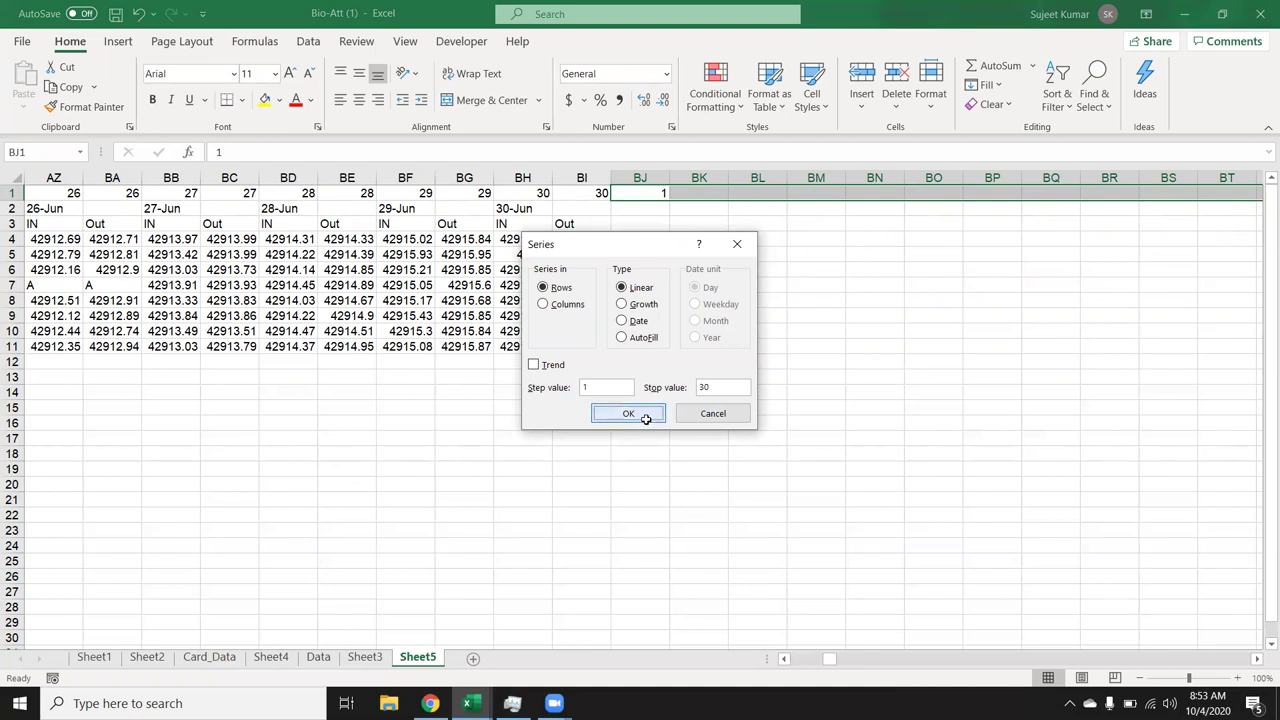
# Move across the new 1–30 series and back down to cell BJ2.
pyautogui.hotkey('ctrl', 'Right')
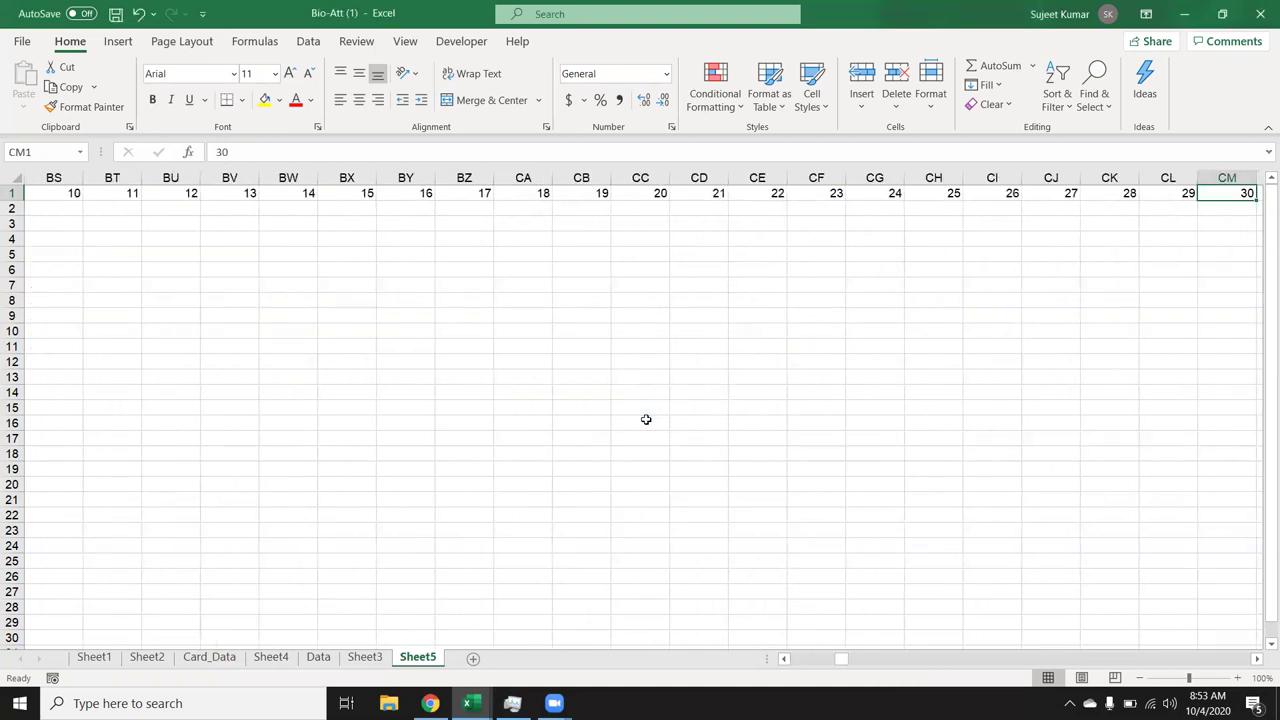
pyautogui.press('Left')
pyautogui.hotkey('ctrl', 'Left')
pyautogui.hotkey('ctrl', 'Left')
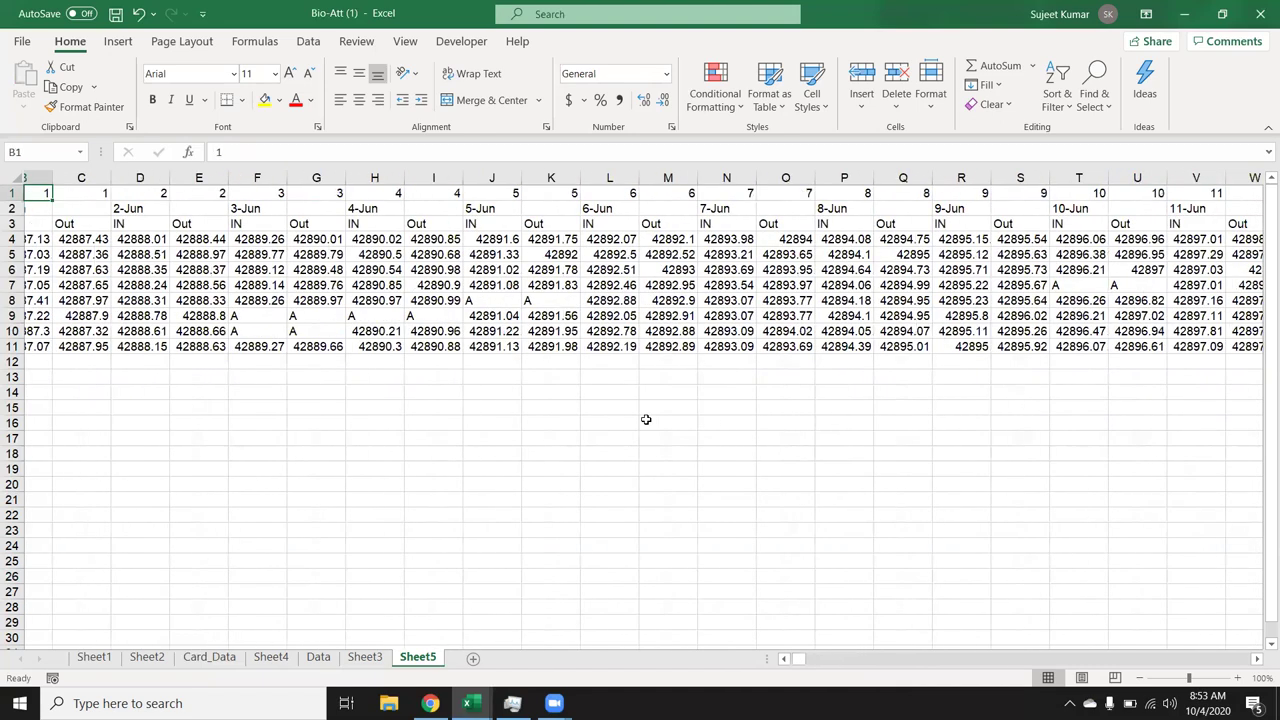
pyautogui.hotkey('ctrl', 'Left')
pyautogui.press('Right')
pyautogui.hotkey('ctrl', 'Right')
pyautogui.press('Down')
pyautogui.hotkey('ctrl', 'Left')
pyautogui.press('Right')
pyautogui.press('Right')
pyautogui.press('Left')
pyautogui.press('Right')
pyautogui.press('Right')
pyautogui.press('Right')
pyautogui.press('Left')
# Merge and centre the 1-Jun date across B2:C2.
pyautogui.press('Left')
pyautogui.press('Right')
pyautogui.press('Left')
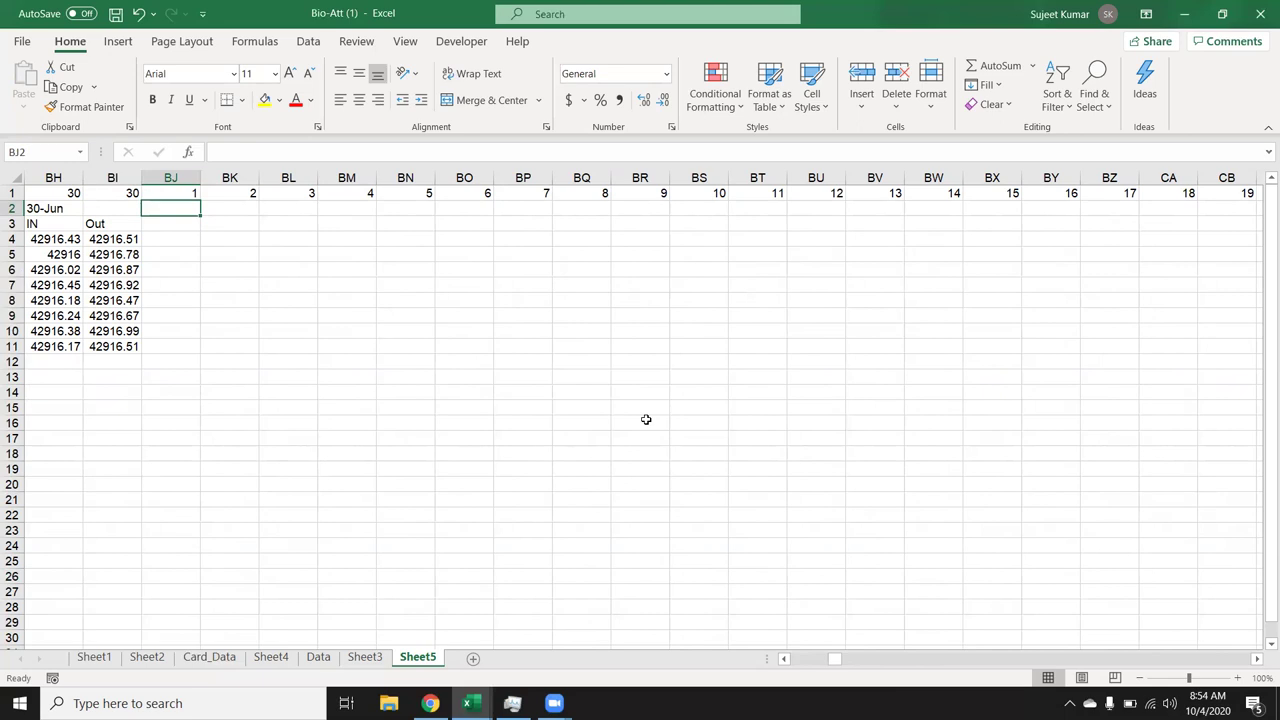
pyautogui.press('Left')
pyautogui.press('Left')
pyautogui.press('Left')
pyautogui.press('Left')
pyautogui.press('Left')
pyautogui.press('Left')
pyautogui.press('Left')
pyautogui.press('Left')
pyautogui.press('Left')
pyautogui.press('Left')
pyautogui.press('Left')
pyautogui.press('Left')
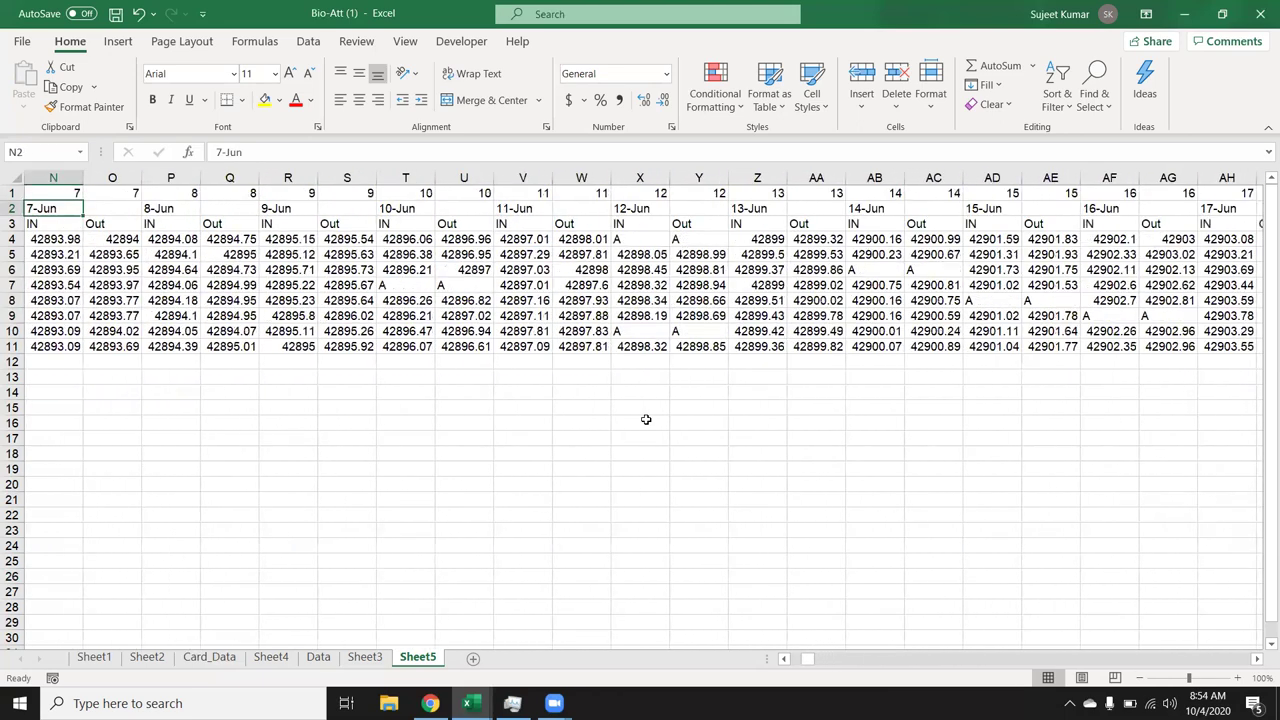
pyautogui.press('Left')
pyautogui.press('Left')
pyautogui.press('Left')
pyautogui.press('Right')
pyautogui.hotkey('shift', 'Right')
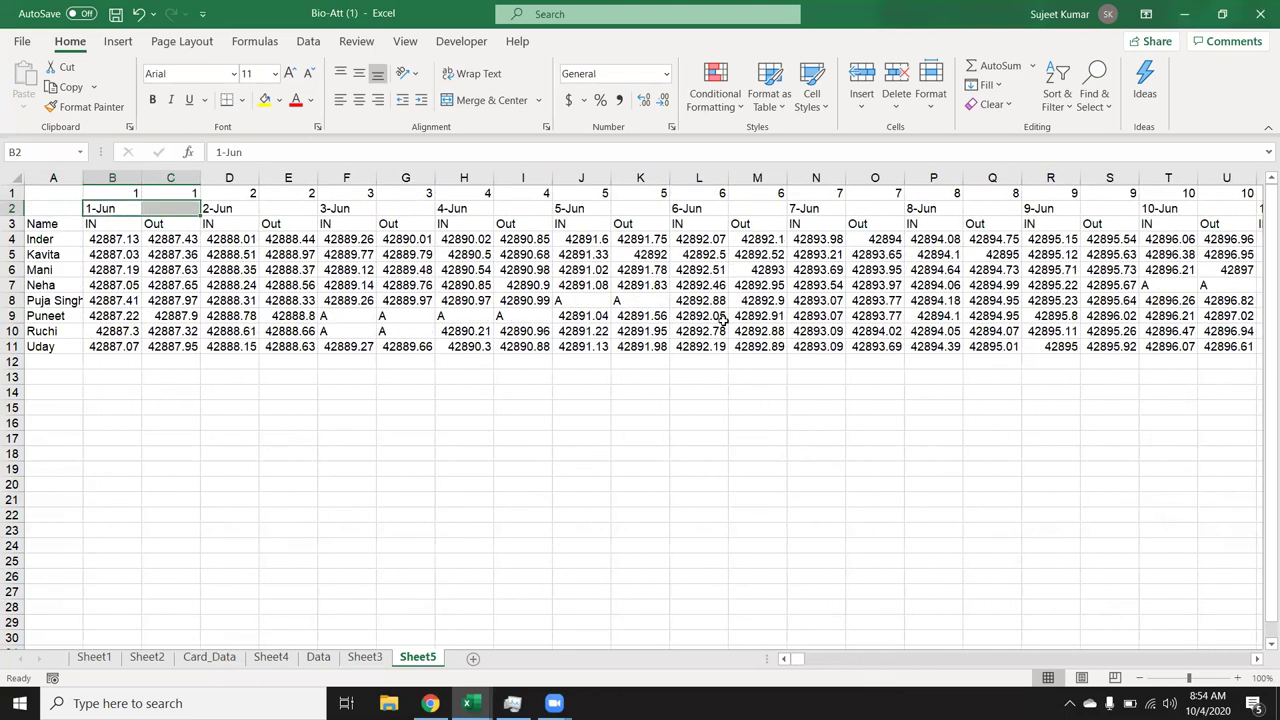
pyautogui.click(492, 106)
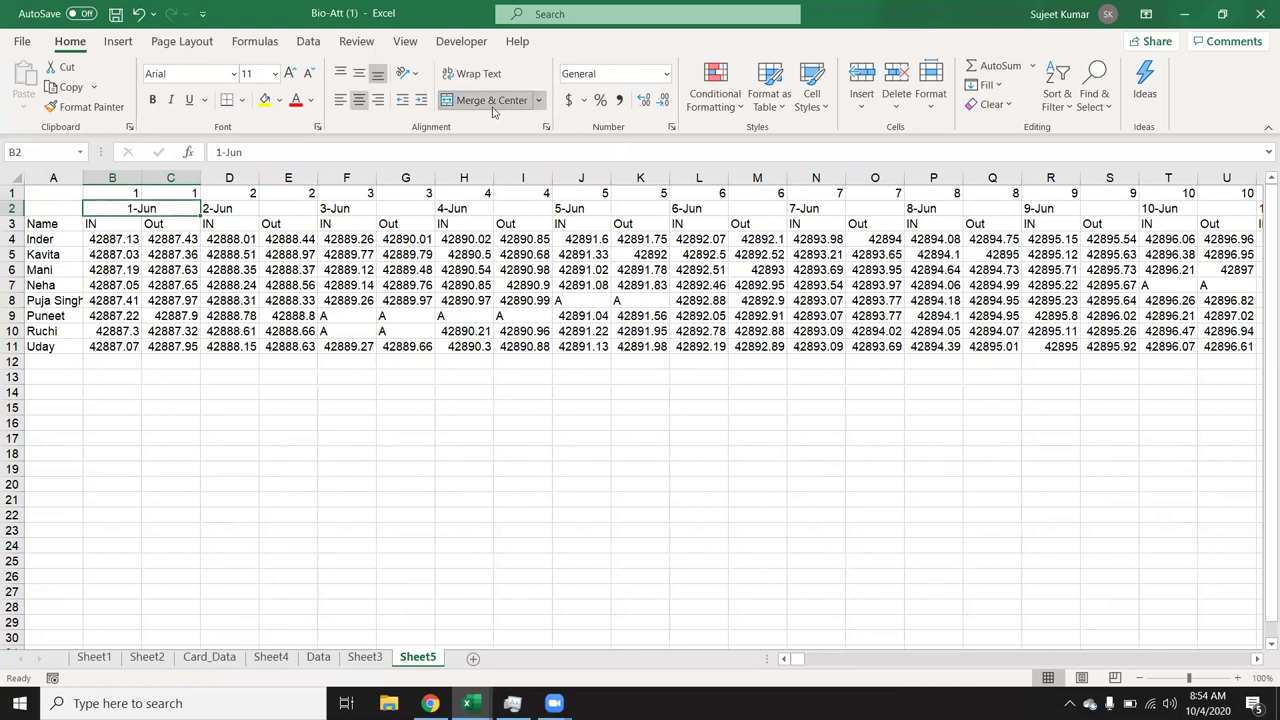
# Copy the merged date along row 2 with the fill handle, then undo the copy.
pyautogui.moveTo(200, 213)
pyautogui.mouseDown()
pyautogui.moveTo(1264, 216)
pyautogui.moveTo(620, 209)
pyautogui.mouseUp()
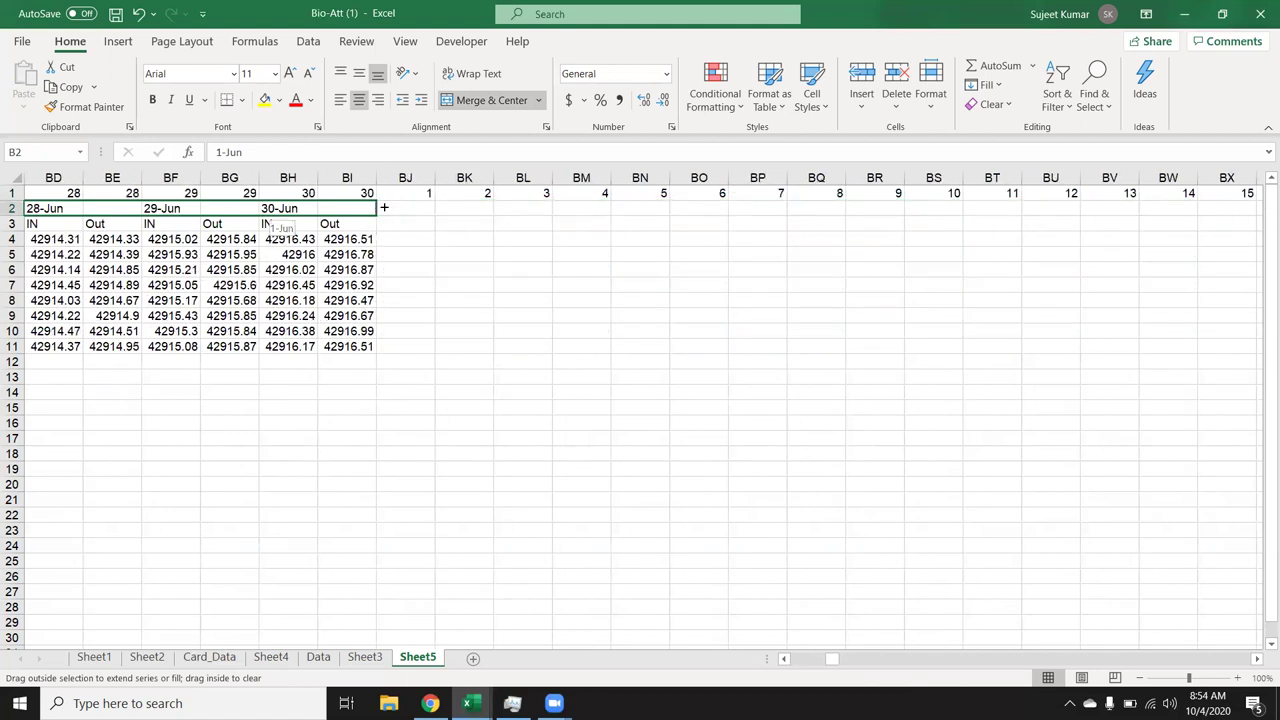
pyautogui.moveTo(620, 209); pyautogui.dragTo(378, 210)
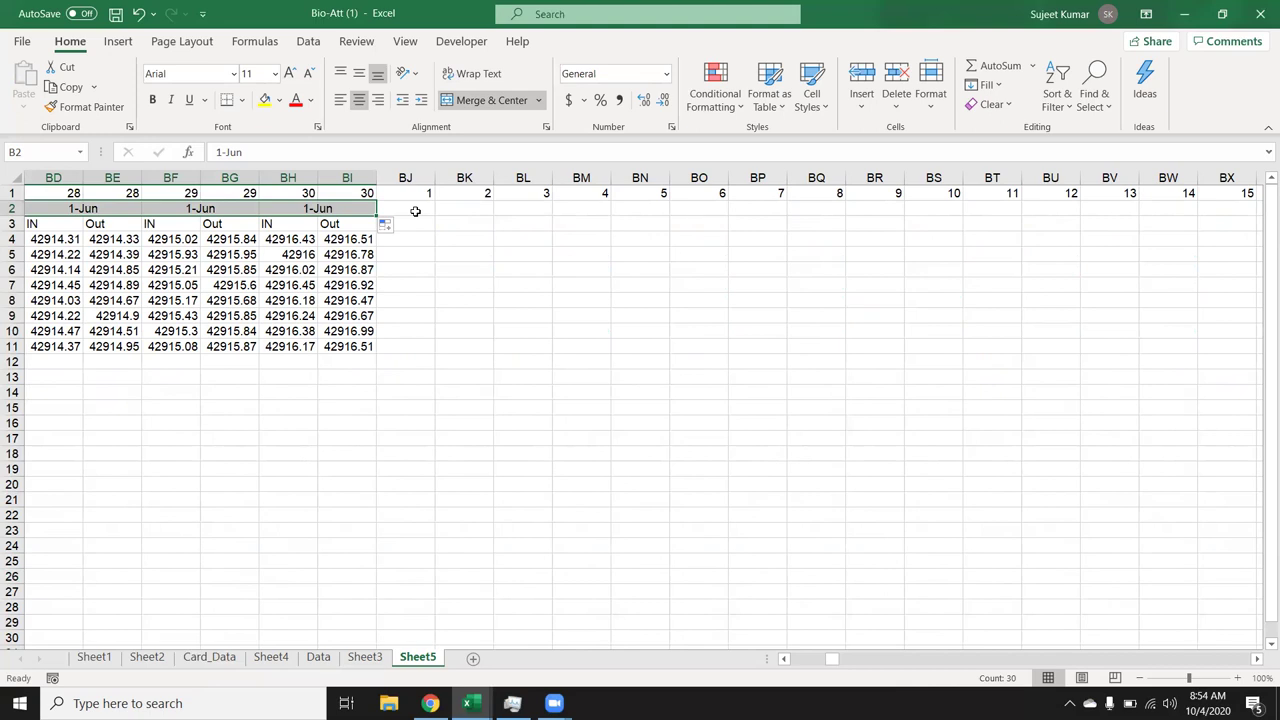
pyautogui.hotkey('ctrl', 'BackSpace')
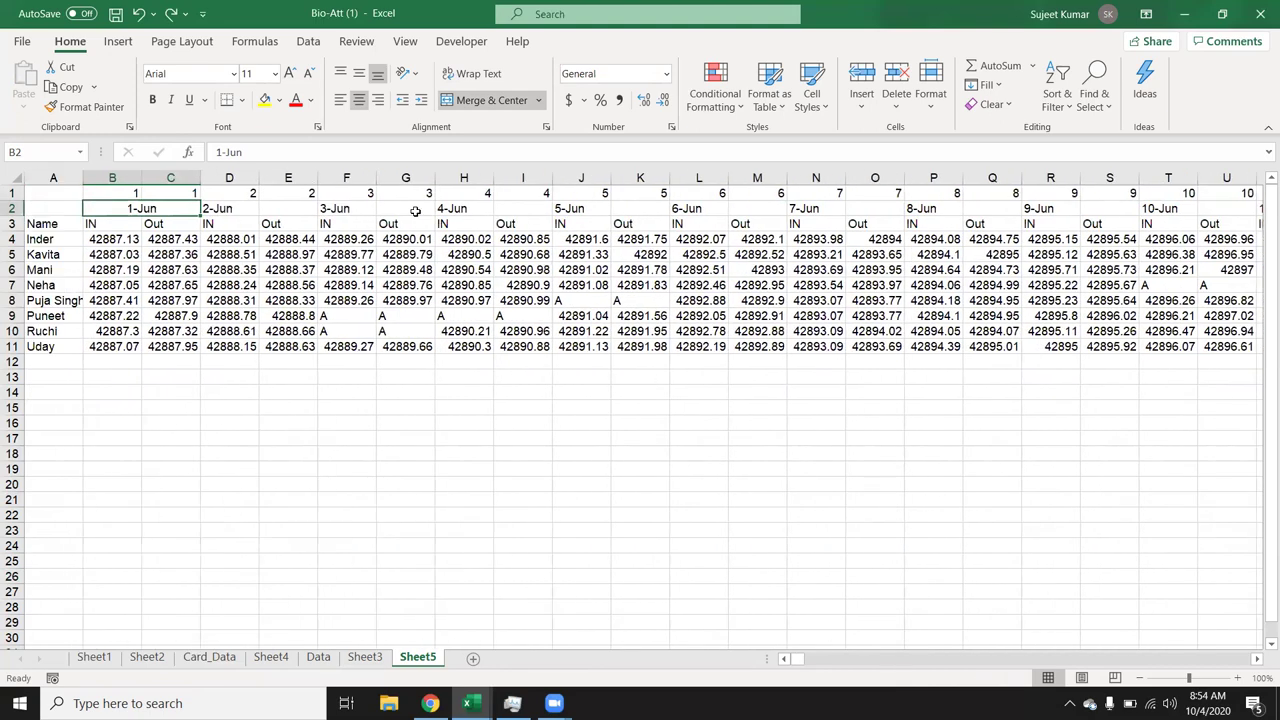
pyautogui.hotkey('ctrl', 'Up')
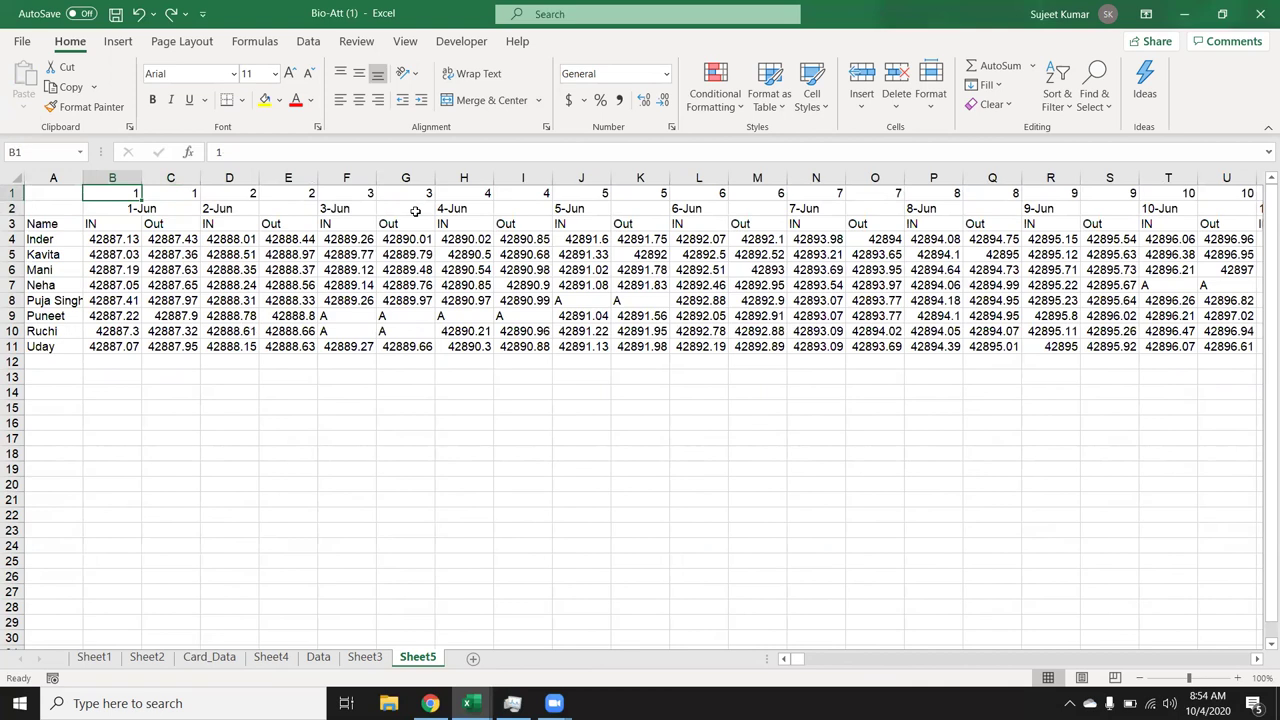
# Enter the heading Hours in cell BJ3.
pyautogui.hotkey('ctrl', 'Right')
pyautogui.hotkey('ctrl', 'shift', 'Left')
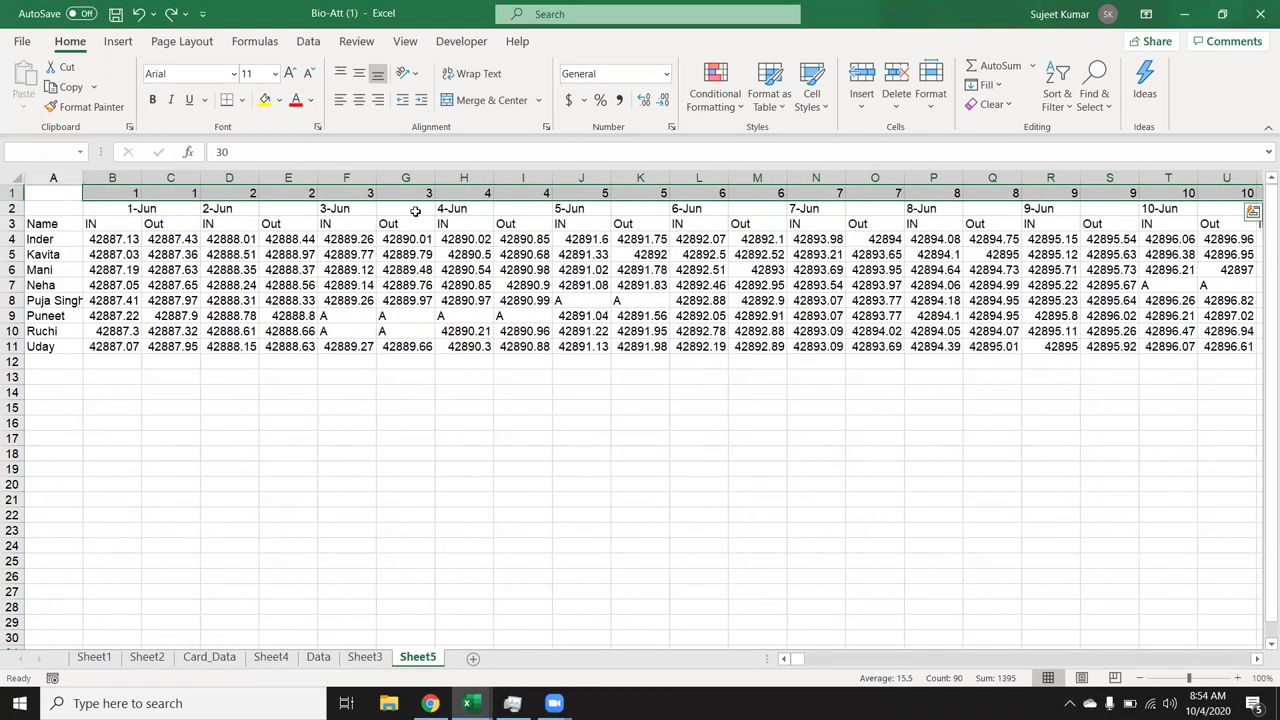
pyautogui.hotkey('shift', 'Down')
pyautogui.hotkey('shift', 'Down')
pyautogui.hotkey('shift', 'Down')
pyautogui.hotkey('shift', 'Down')
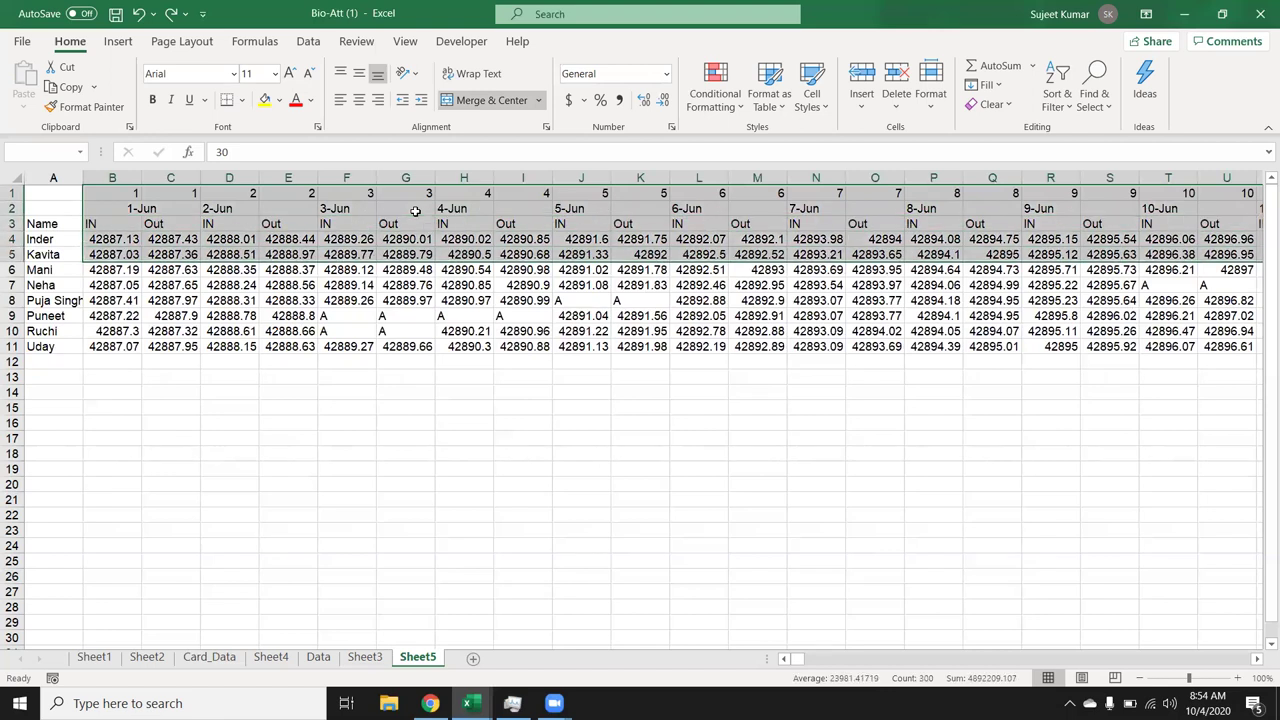
pyautogui.hotkey('shift', 'Down')
pyautogui.hotkey('shift', 'Down')
pyautogui.hotkey('shift', 'Down')
pyautogui.hotkey('shift', 'Down')
pyautogui.hotkey('shift', 'Down')
pyautogui.press('Down')
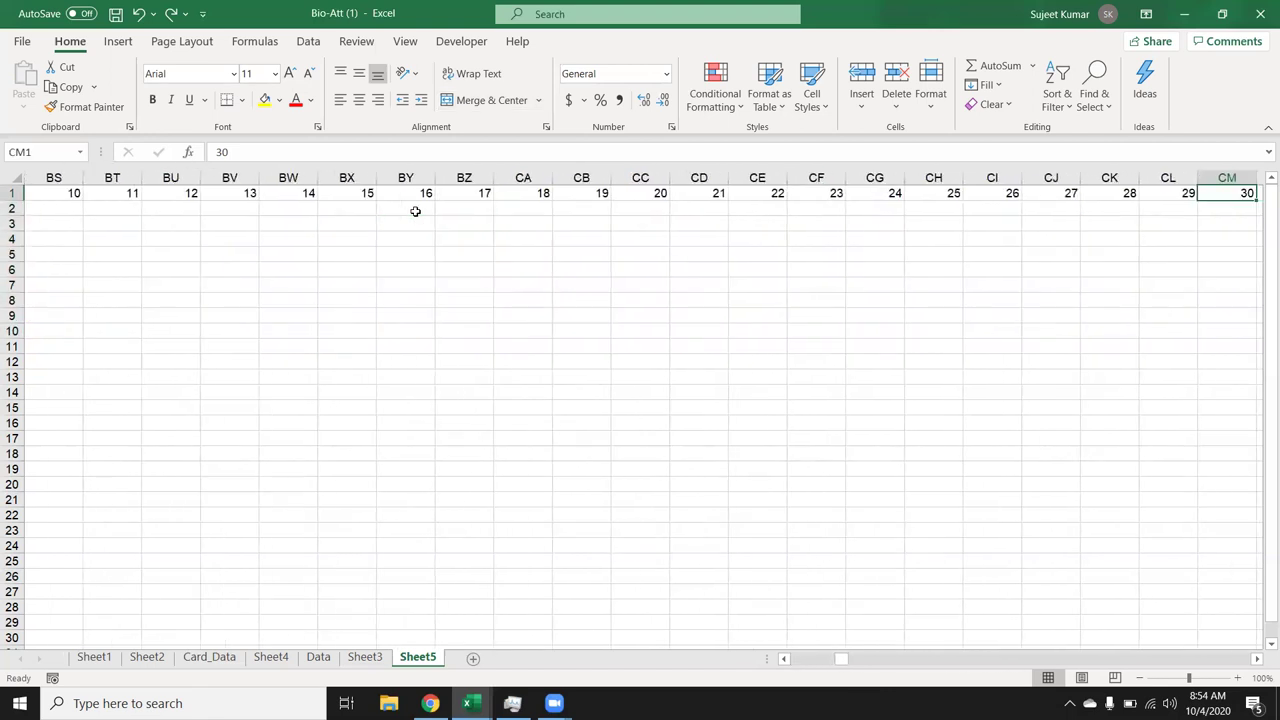
pyautogui.hotkey('ctrl', 'Left')
pyautogui.press('Right')
pyautogui.press('Right')
pyautogui.press('Down')
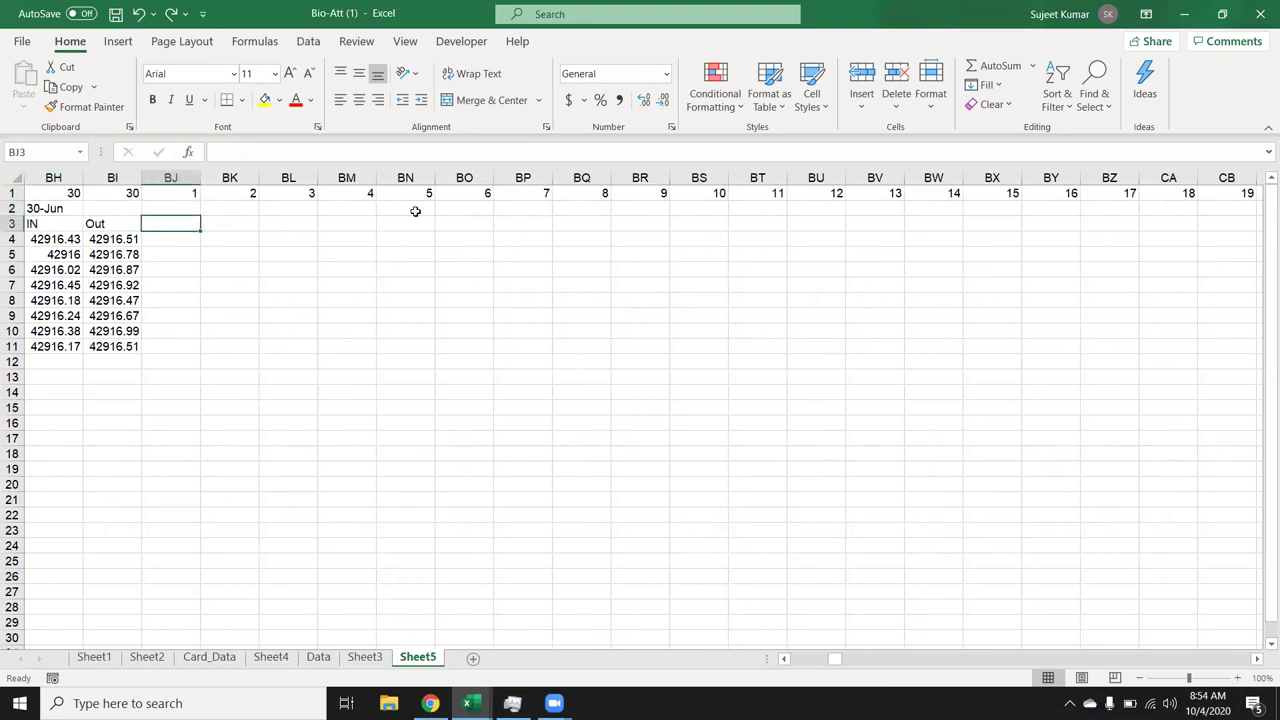
pyautogui.write('Hour')
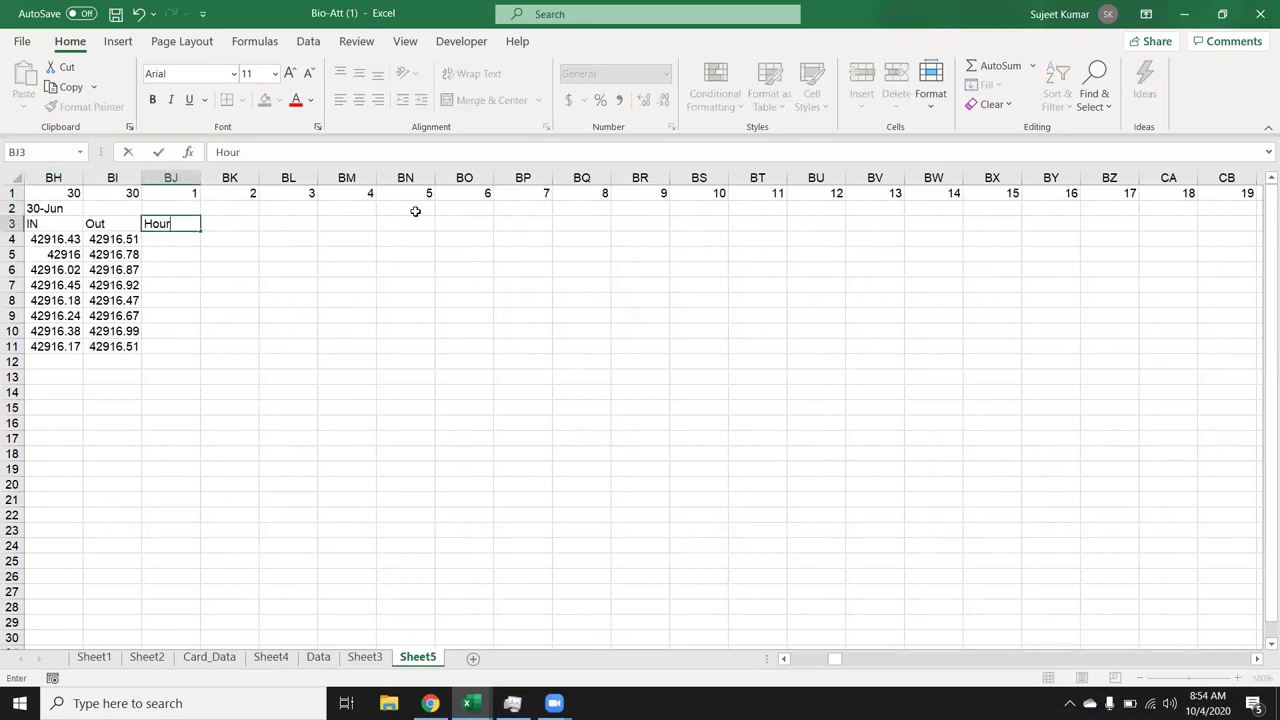
pyautogui.press('Return')
# Fill Hours right across row 3 from BJ3 to CM3.
pyautogui.press('Up')
pyautogui.hotkey('ctrl', 'Up')
pyautogui.hotkey('ctrl', 'Right')
pyautogui.press('Down')
pyautogui.press('Down')
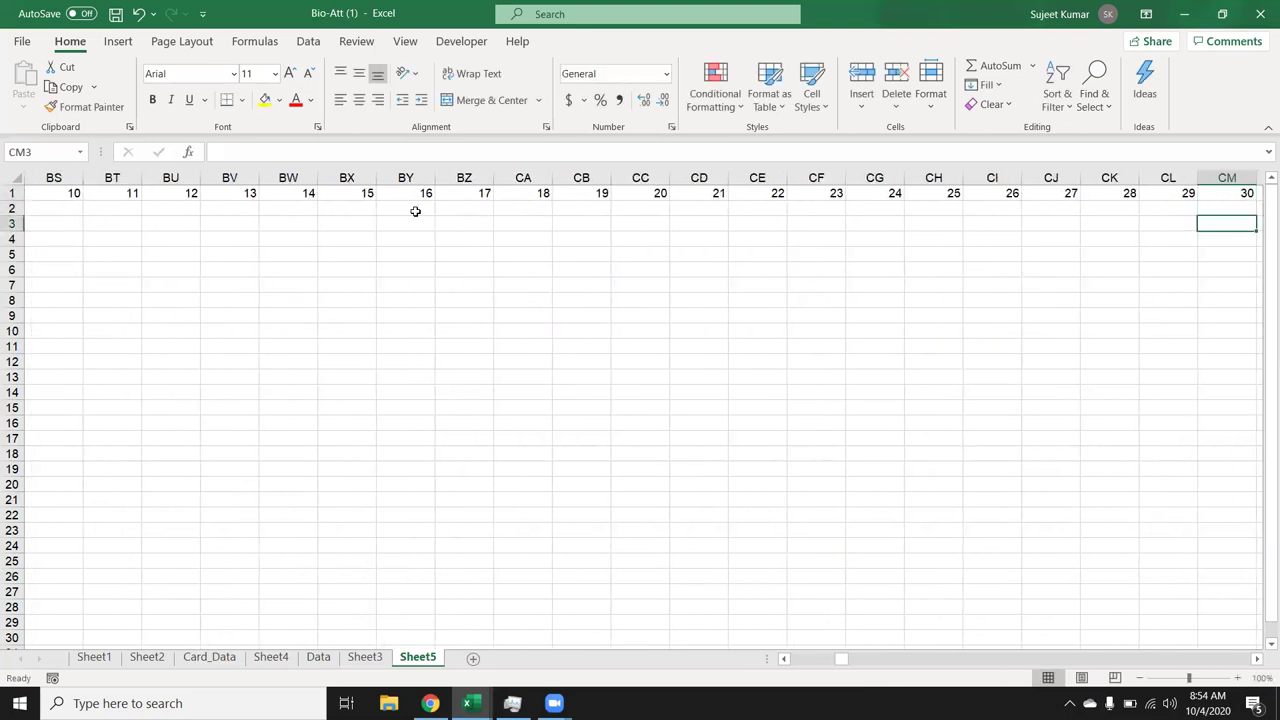
pyautogui.hotkey('shift', 'space')
pyautogui.hotkey('ctrl', 'r')
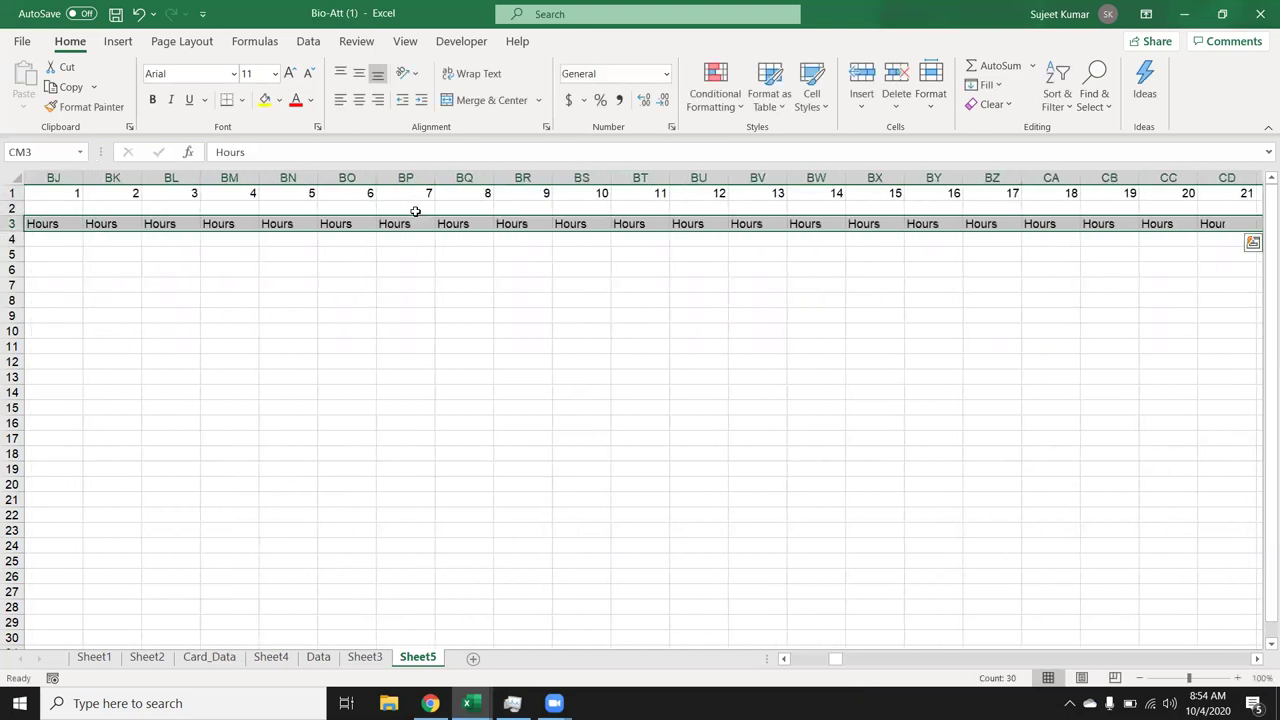
pyautogui.hotkey('ctrl', 'z')
pyautogui.press('Home')
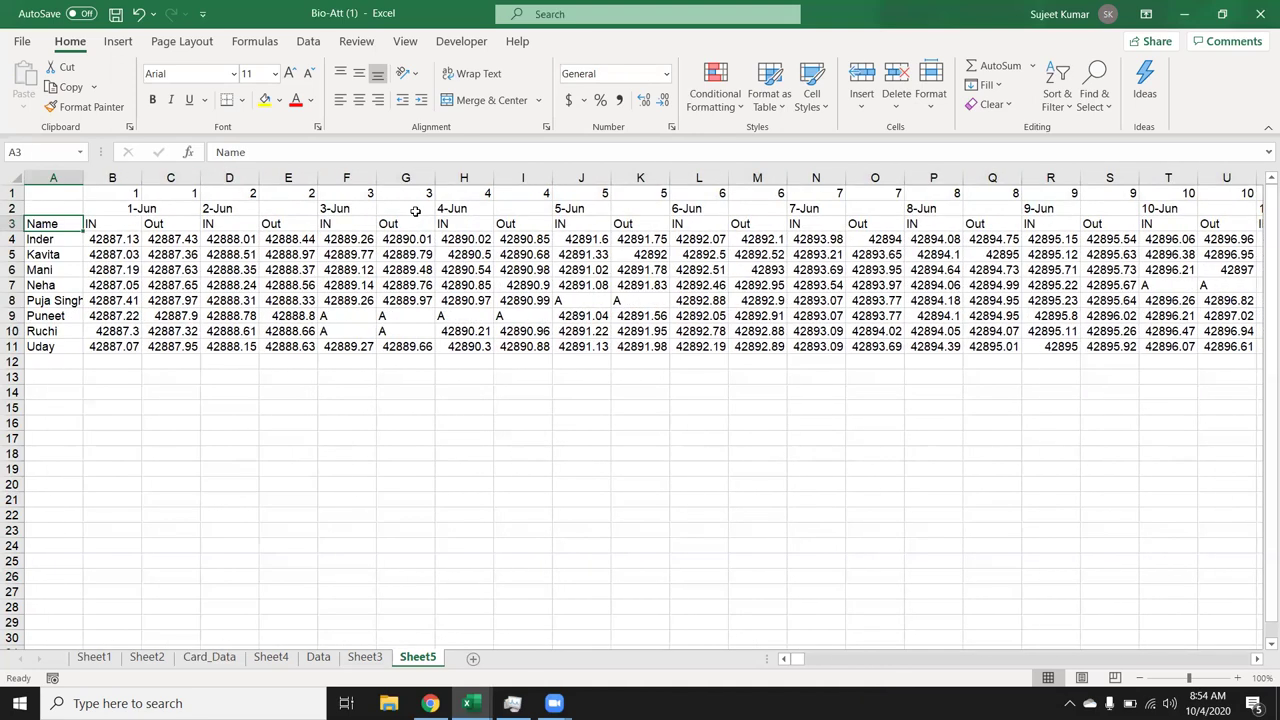
# Select the table from B1 across to CM1 and down over the data rows.
pyautogui.press('Up')
pyautogui.press('Up')
pyautogui.press('Right')
pyautogui.hotkey('ctrl', 'shift', 'Right')
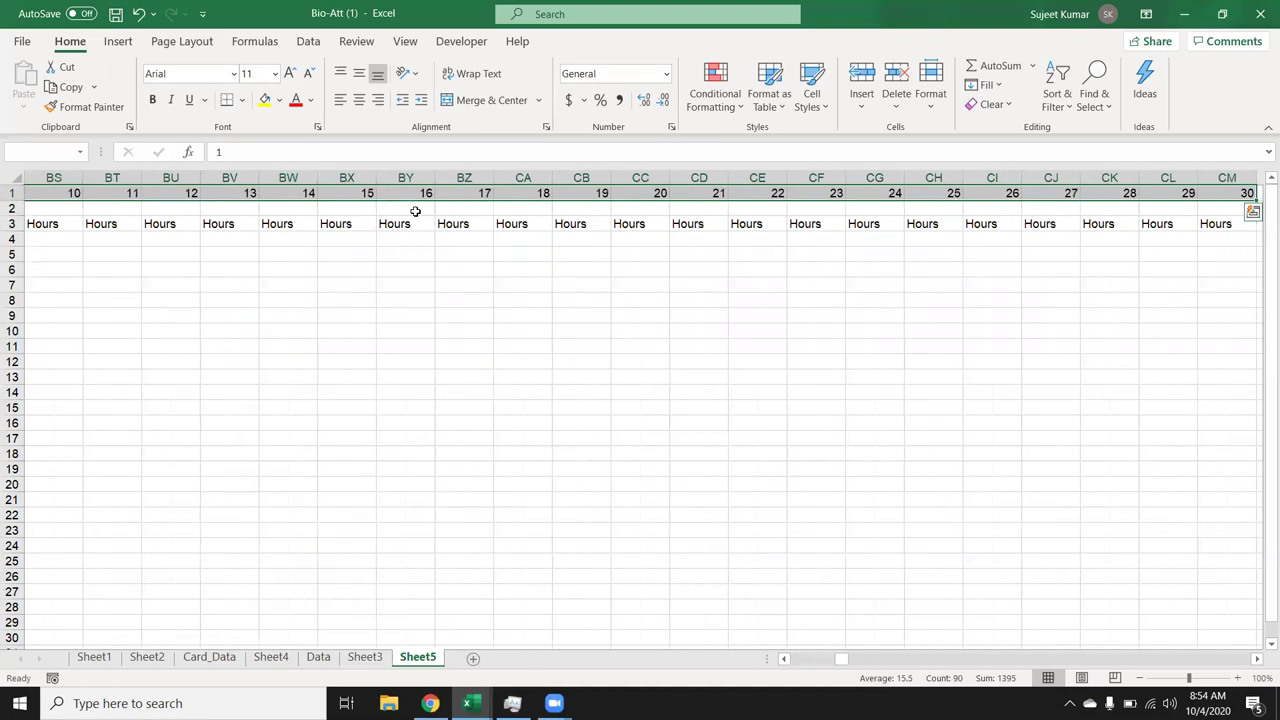
pyautogui.press('Right')
pyautogui.hotkey('ctrl', 'Right')
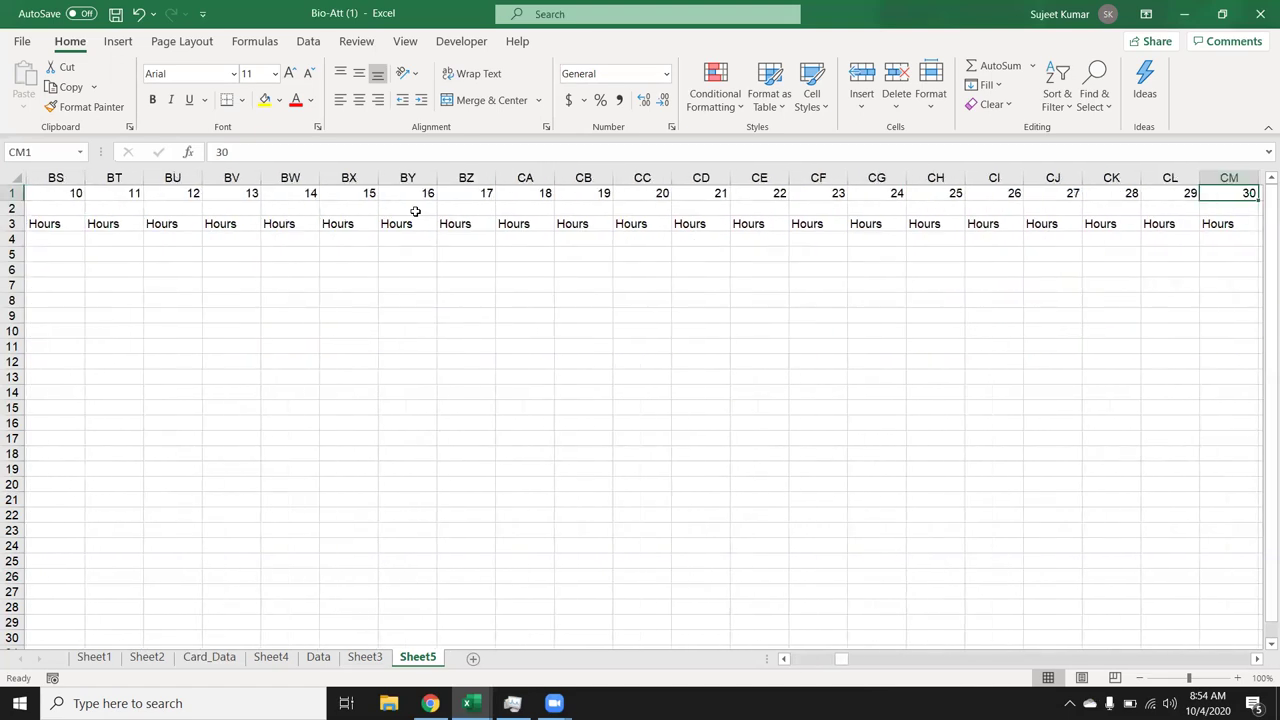
pyautogui.hotkey('ctrl', 'shift', 'Left')
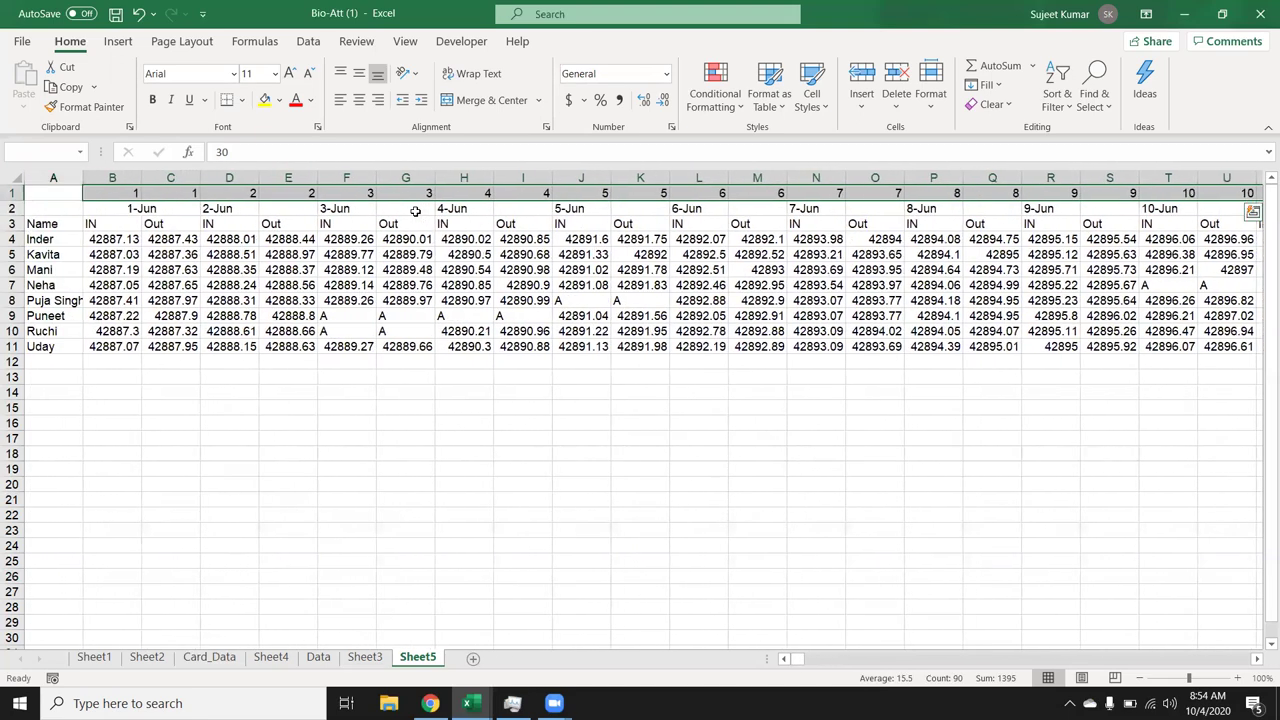
pyautogui.hotkey('shift', 'Down')
pyautogui.hotkey('shift', 'Down')
pyautogui.hotkey('shift', 'Down')
pyautogui.hotkey('shift', 'Down')
pyautogui.hotkey('shift', 'Down')
pyautogui.hotkey('shift', 'Down')
pyautogui.hotkey('shift', 'Down')
pyautogui.hotkey('shift', 'Down')
pyautogui.hotkey('shift', 'Down')
pyautogui.hotkey('shift', 'Down')
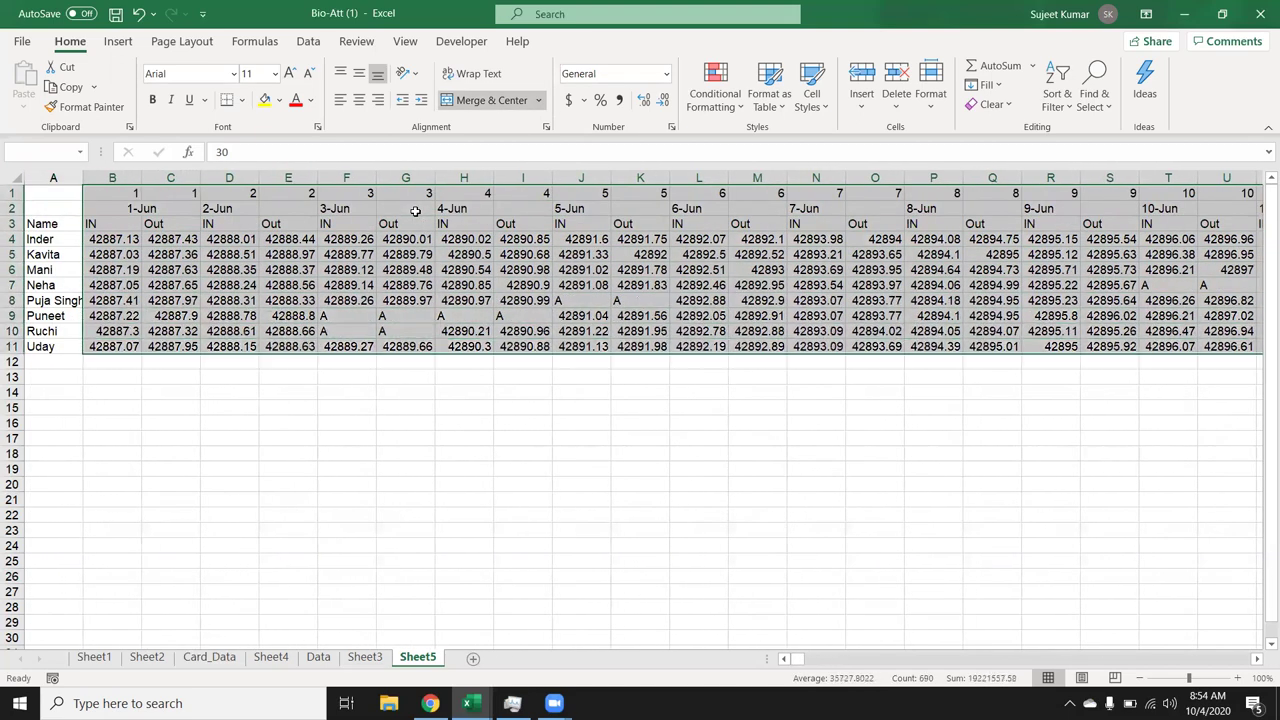
# Try a left-to-right Custom Sort by Row 1, which stops at a merged-cells warning.
pyautogui.click(986, 85)
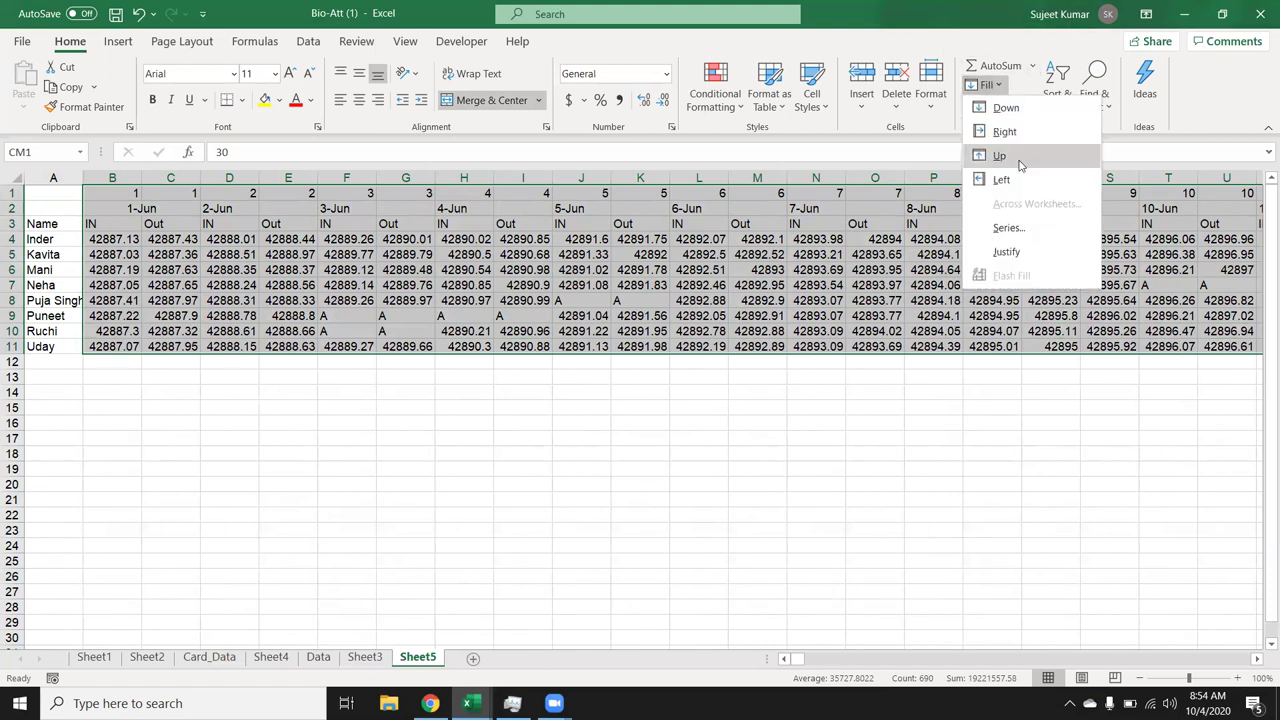
pyautogui.click(986, 85)
pyautogui.click(1057, 95)
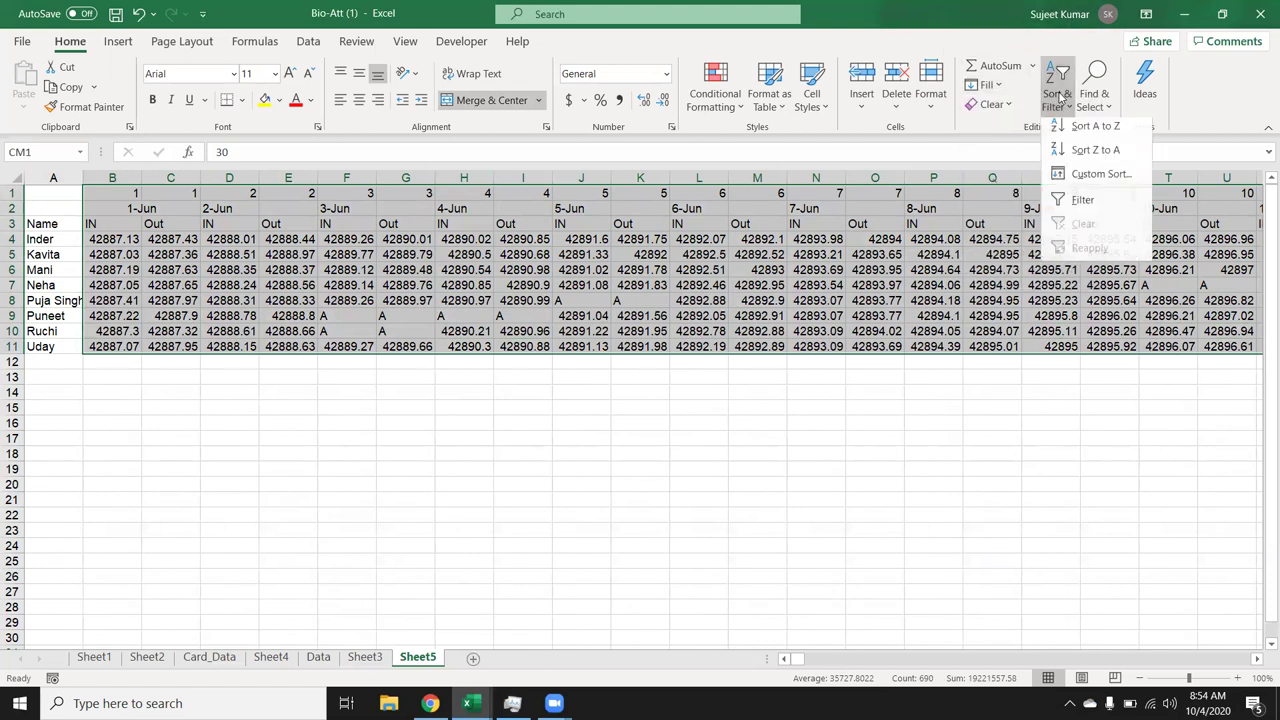
pyautogui.click(1100, 178)
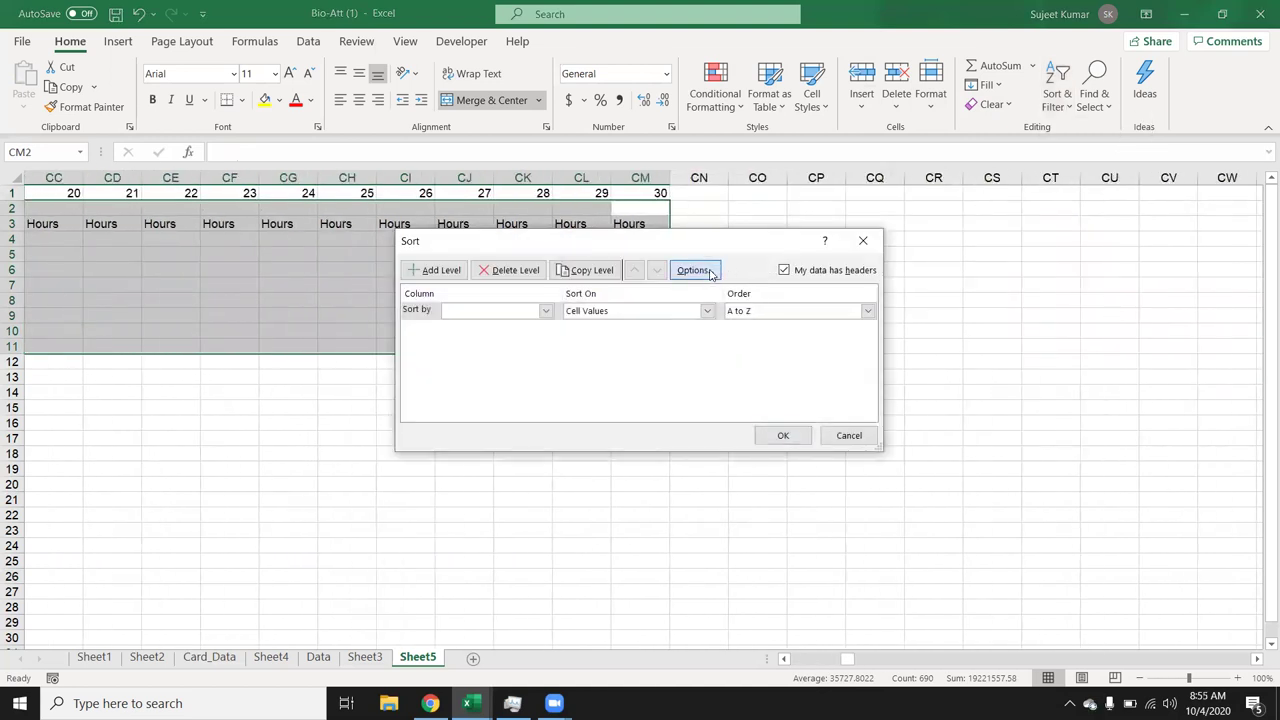
pyautogui.click(705, 271)
pyautogui.click(600, 356)
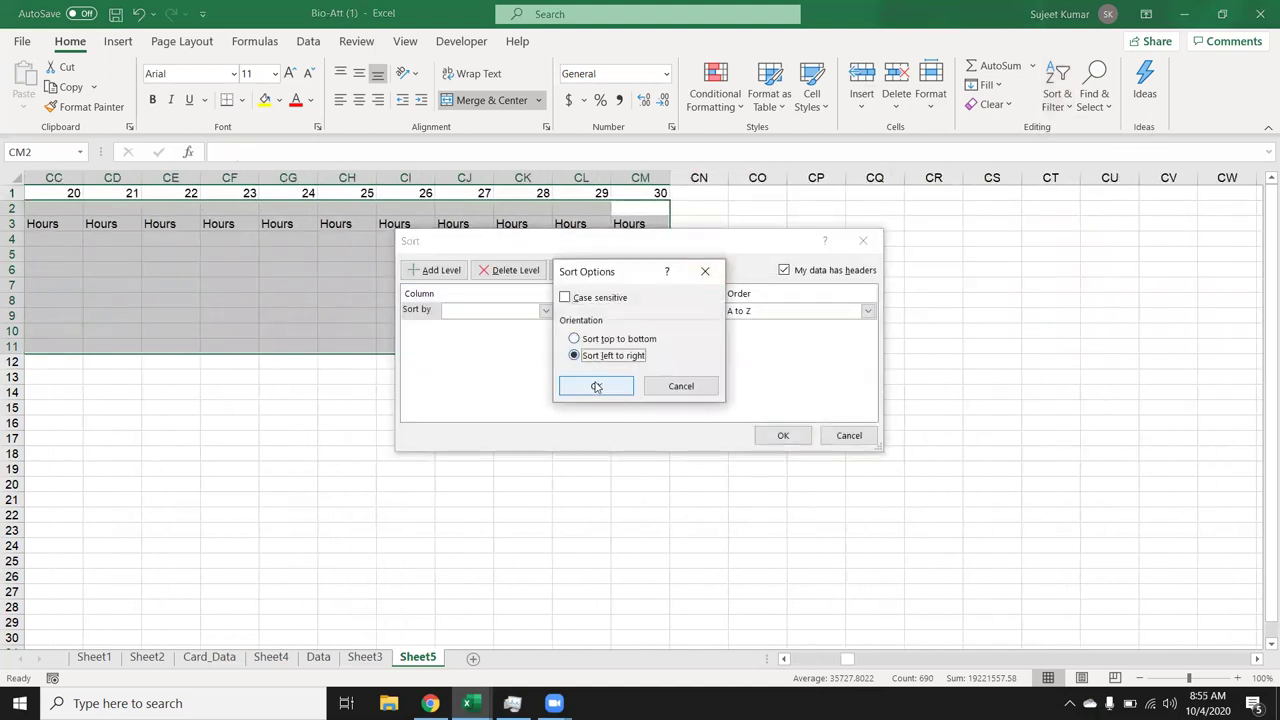
pyautogui.click(596, 387)
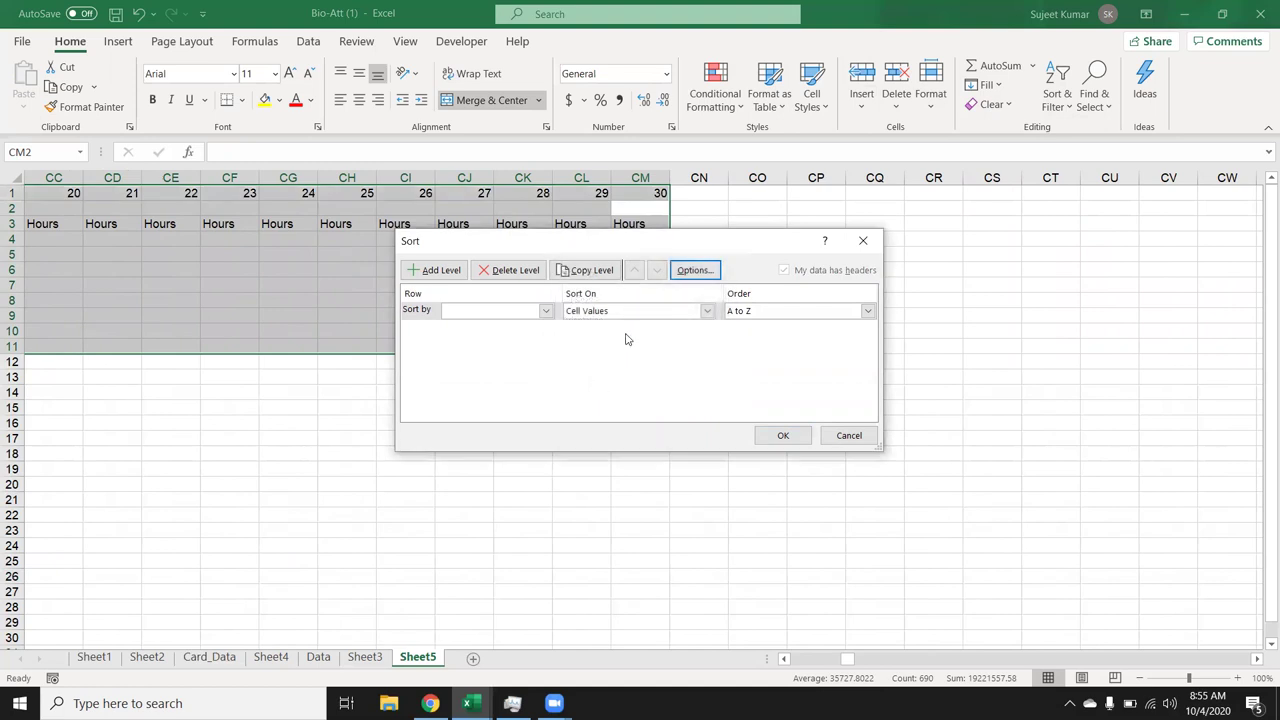
pyautogui.click(530, 313)
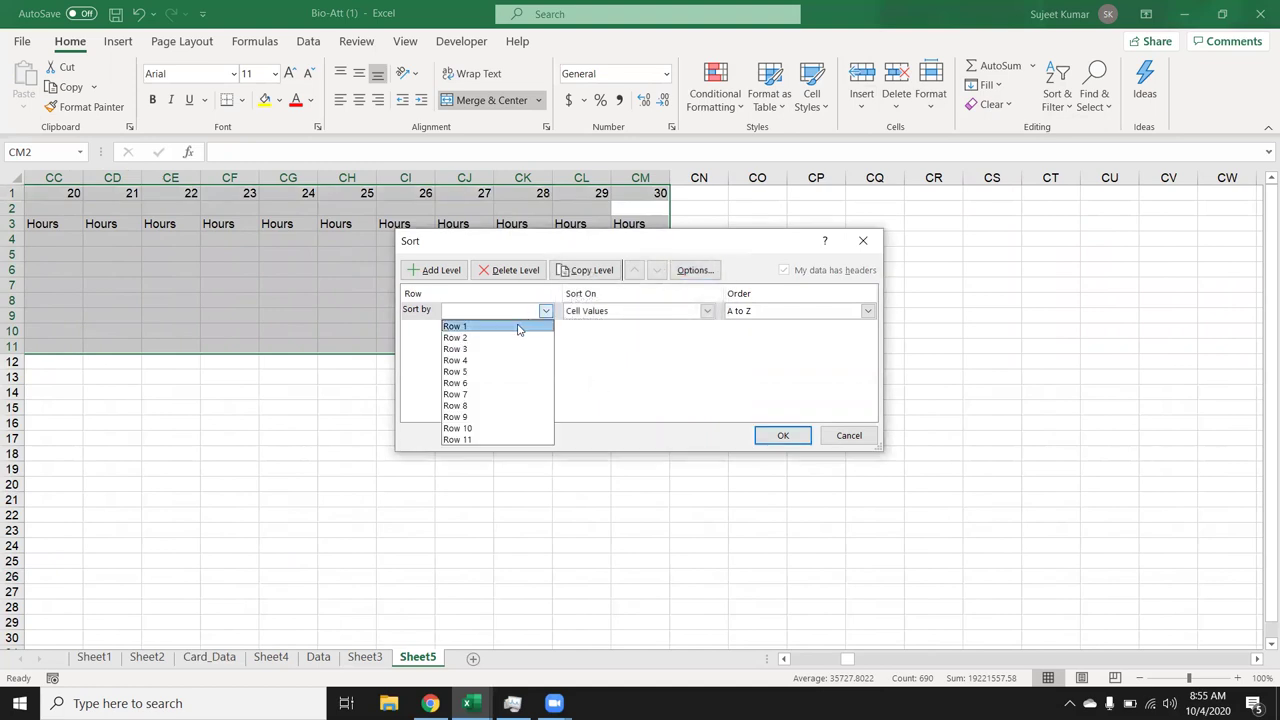
pyautogui.click(518, 326)
pyautogui.click(780, 438)
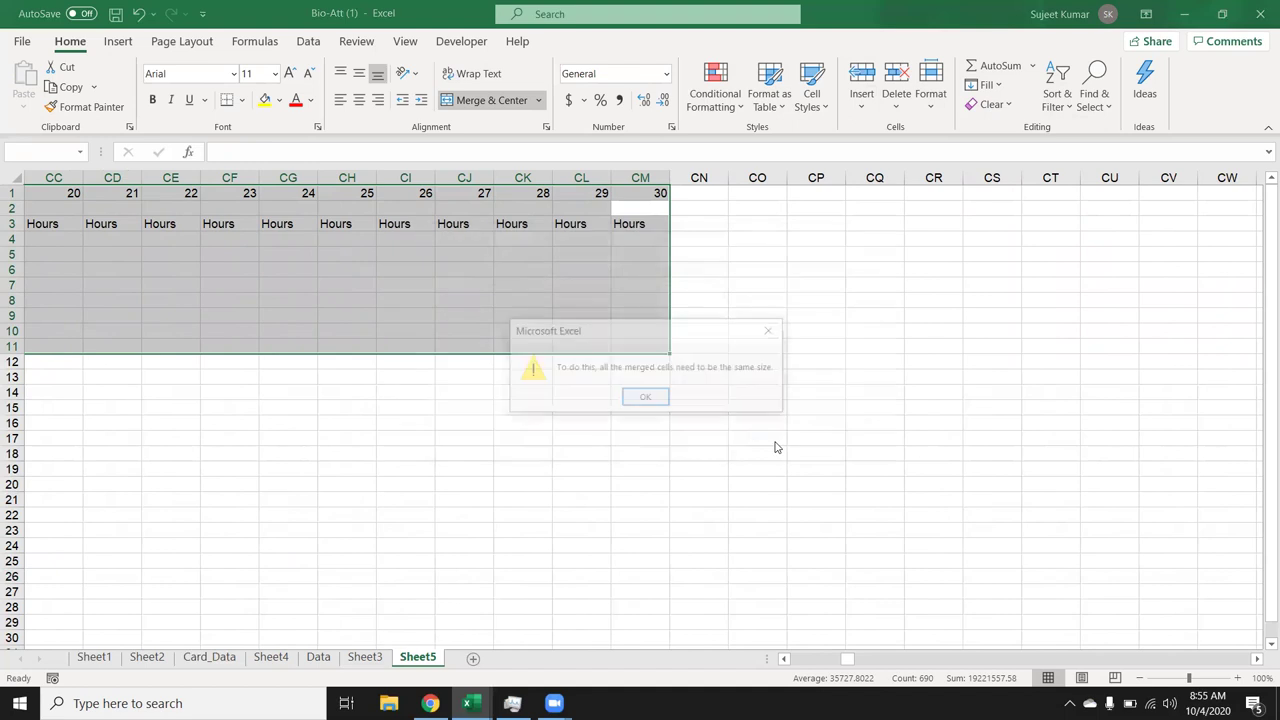
pyautogui.click(640, 398)
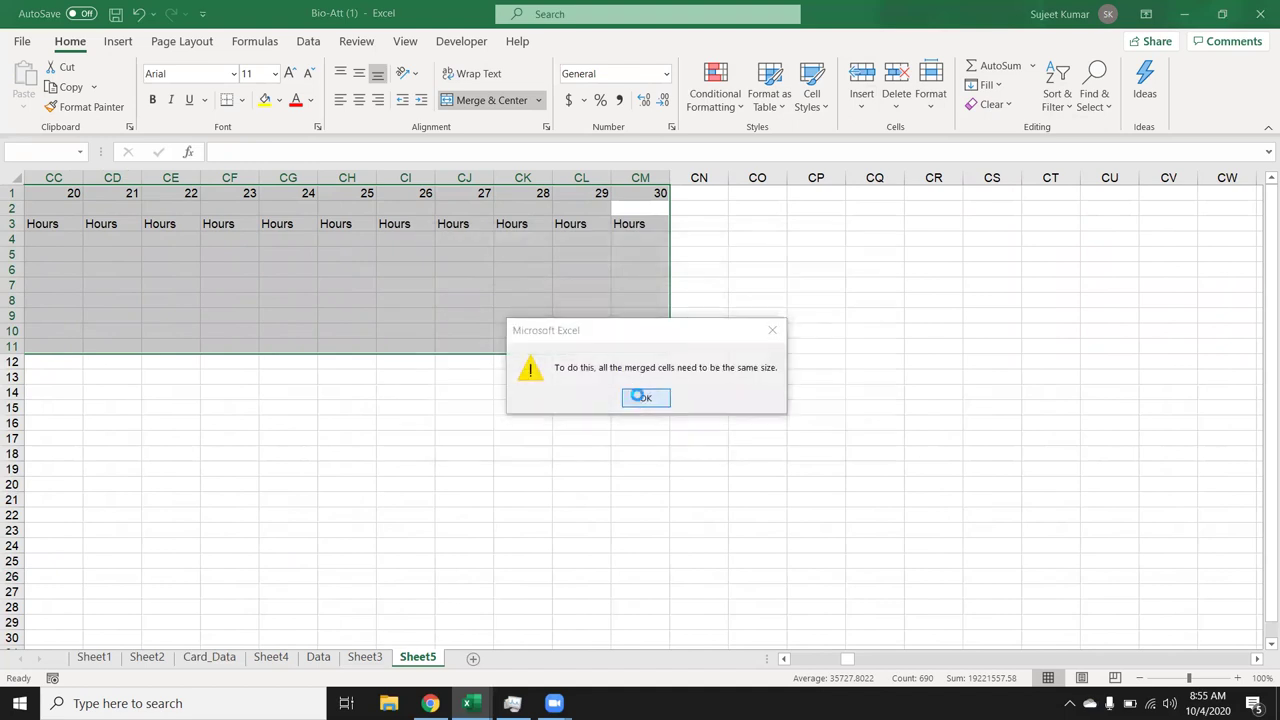
# Unmerge the selection and sort it left to right by Row 1, smallest to largest.
pyautogui.click(500, 104)
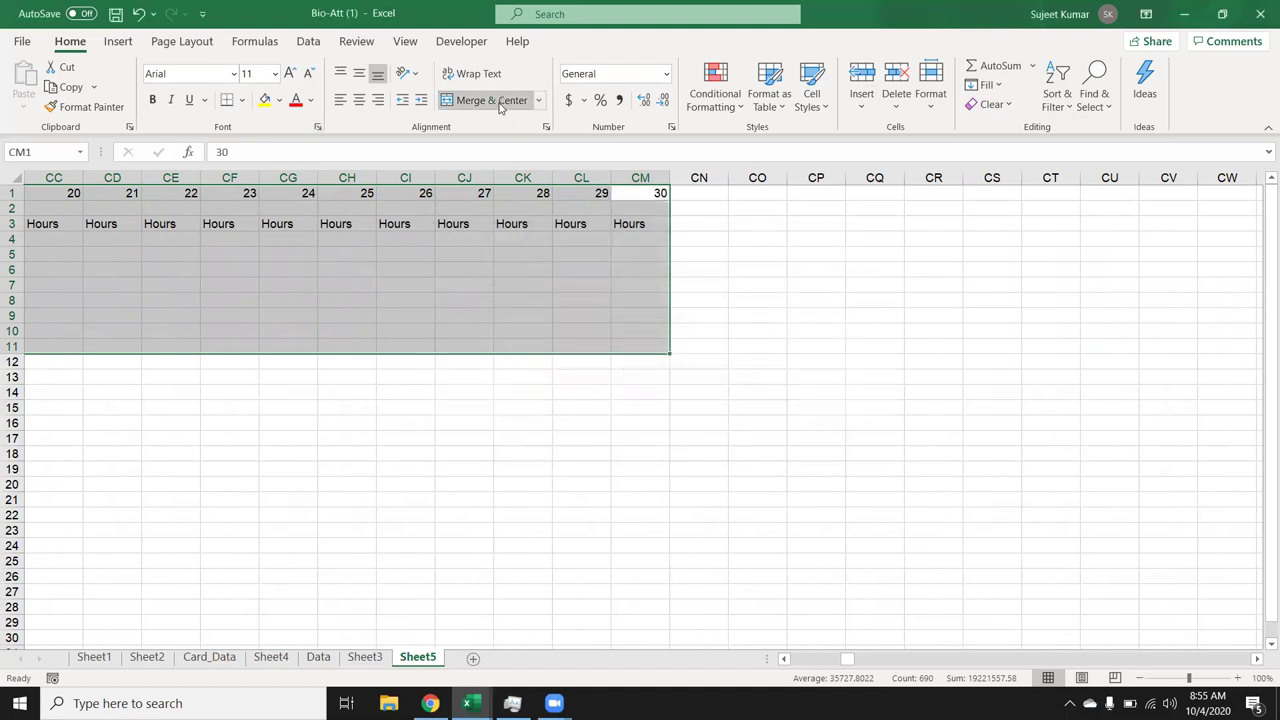
pyautogui.click(1062, 106)
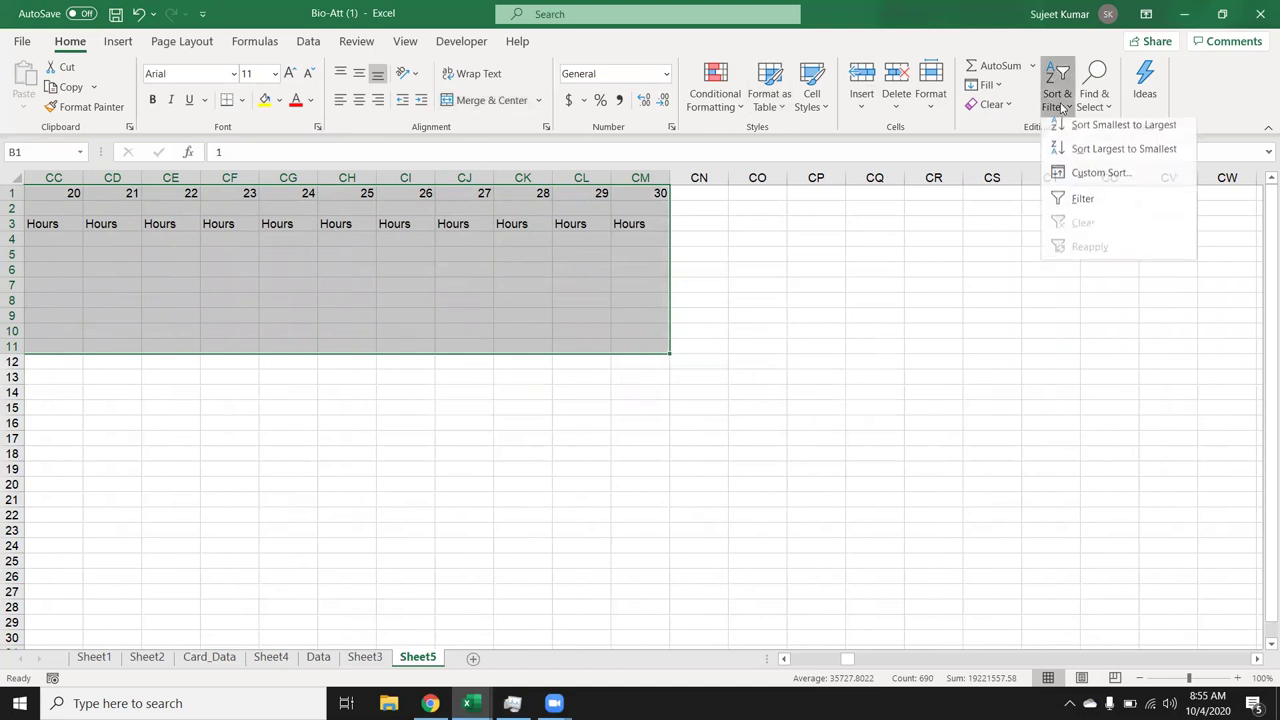
pyautogui.click(1076, 174)
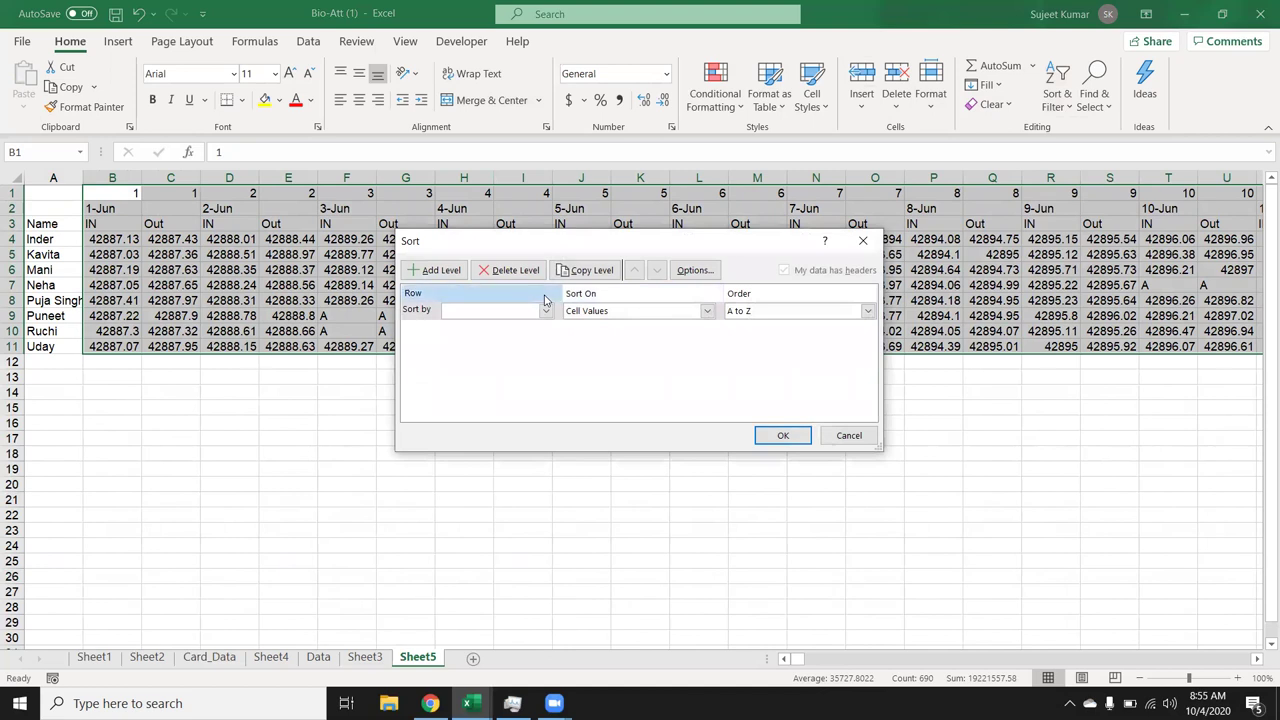
pyautogui.click(544, 310)
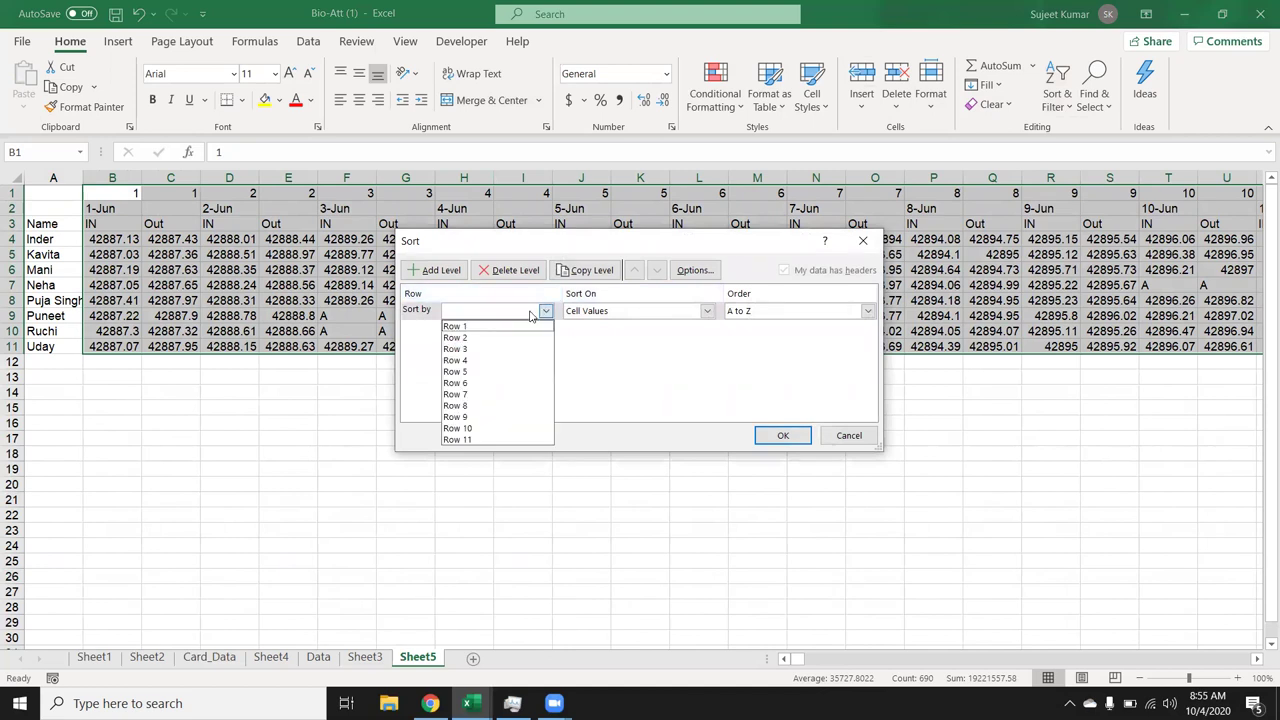
pyautogui.click(520, 328)
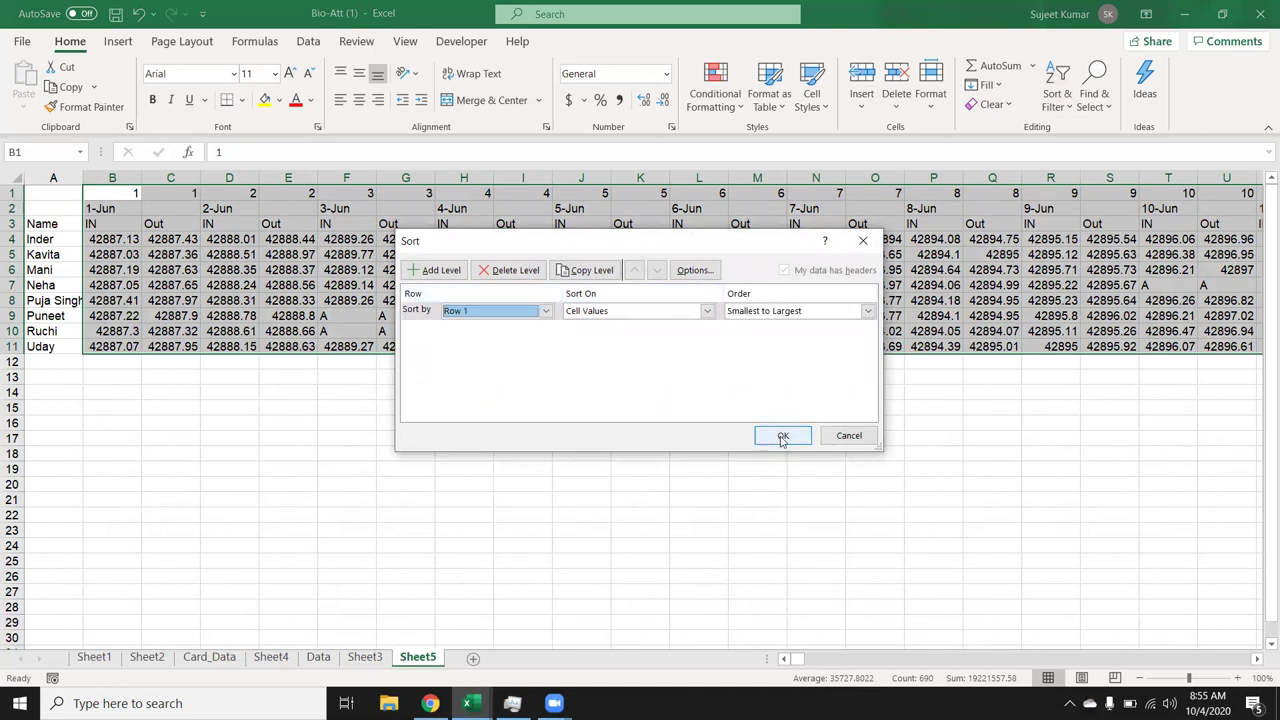
pyautogui.click(781, 436)
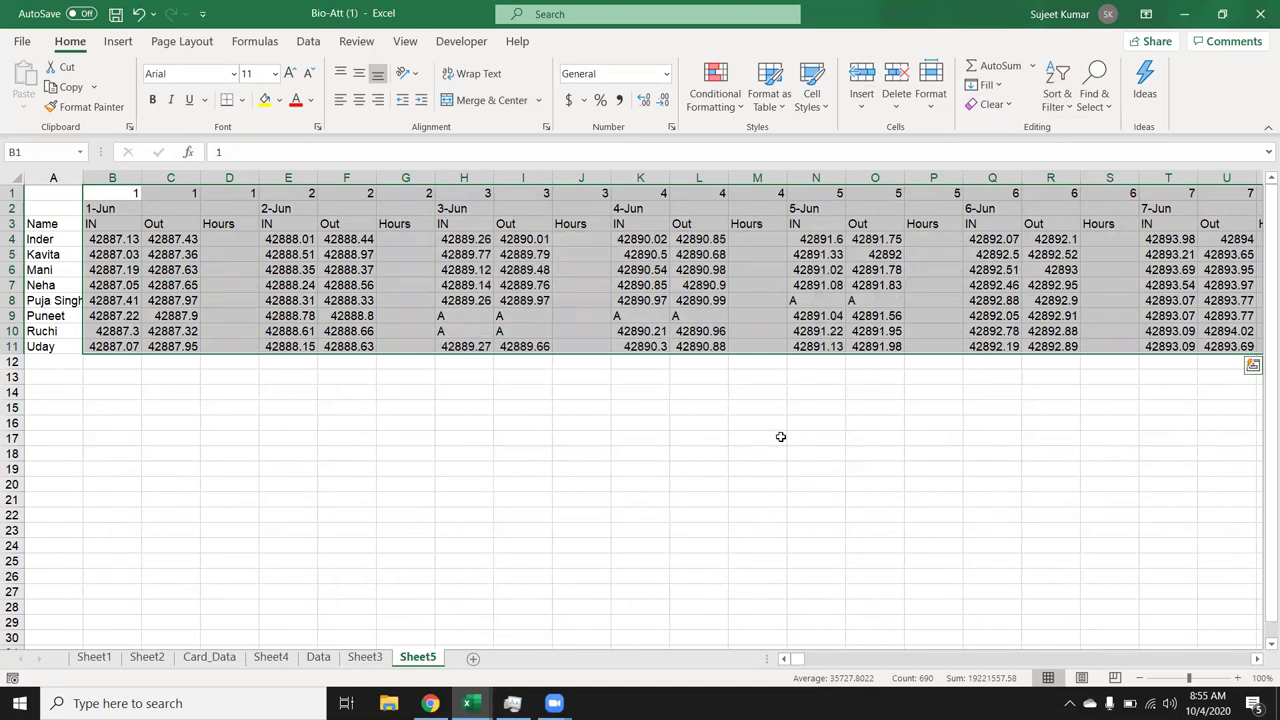
# Format the IN/Out values as times and delete the helper number row 1.
pyautogui.hotkey('ctrl', 'shift', '2')
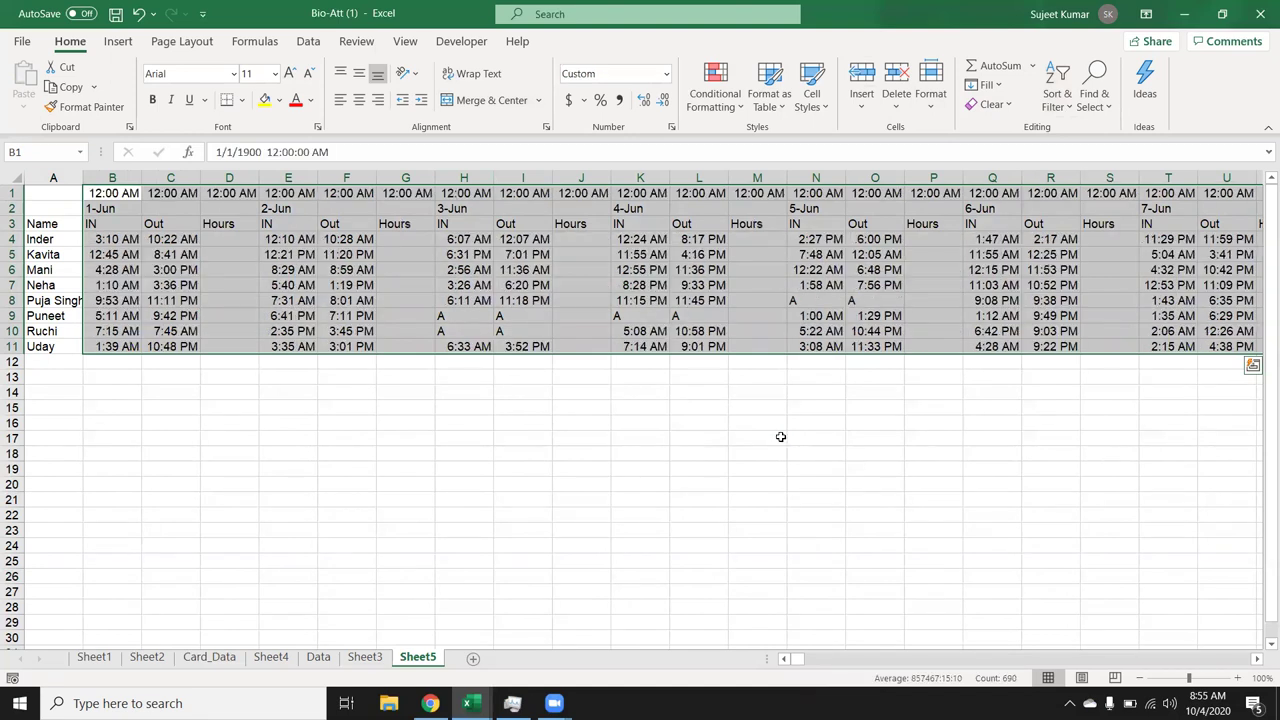
pyautogui.hotkey('shift', 'BackSpace')
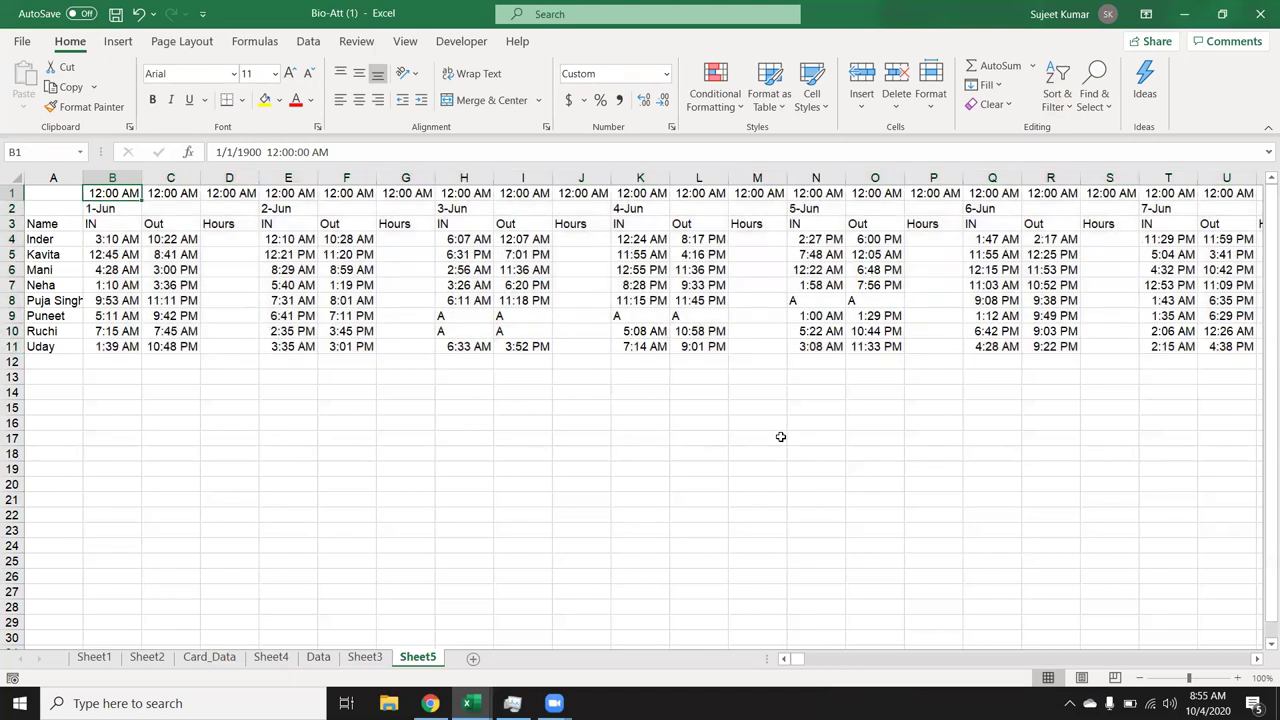
pyautogui.hotkey('shift', 'space')
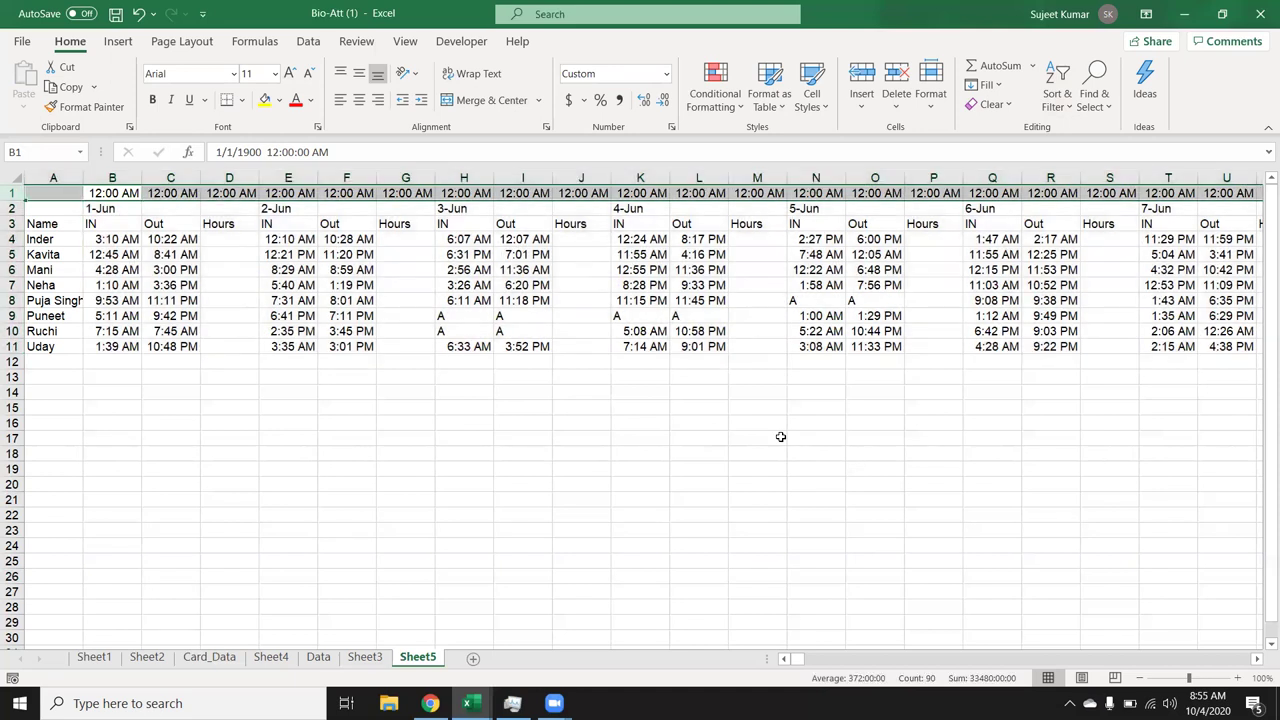
pyautogui.hotkey('ctrl', '-')
# Merge and centre 1-Jun across B1:D1 and drag it right across all day columns.
pyautogui.press('Right')
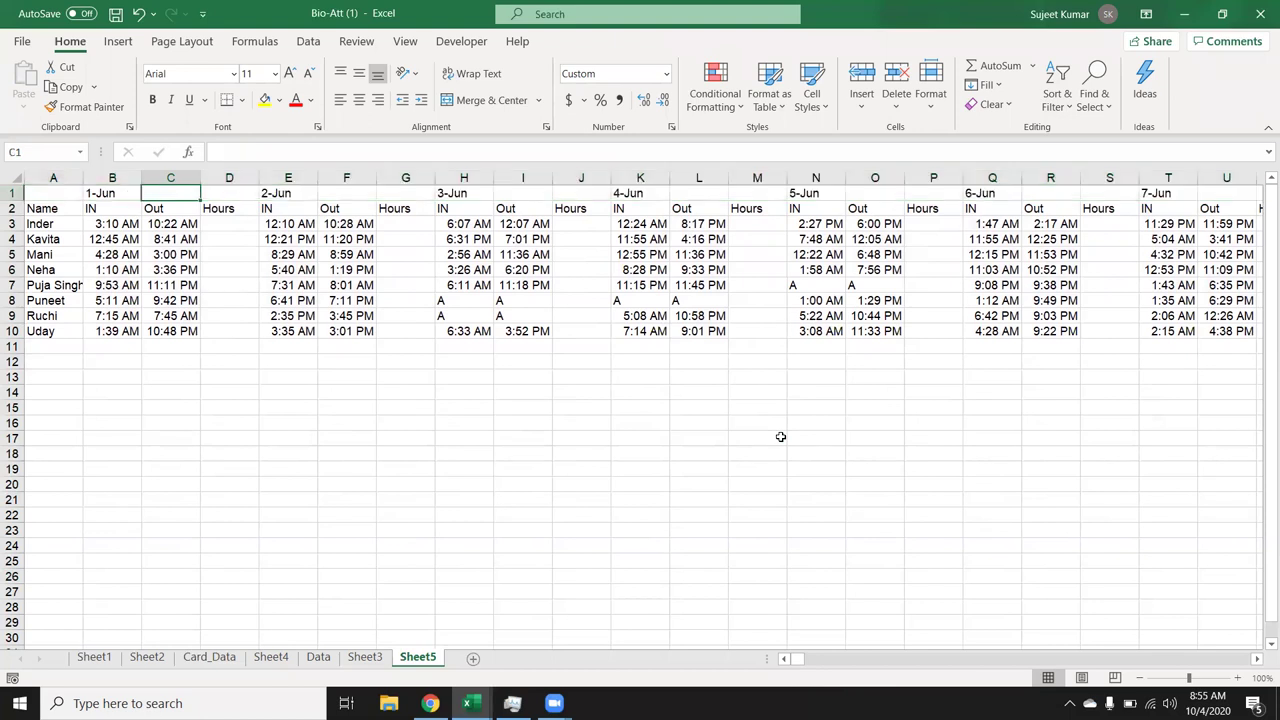
pyautogui.press('Down')
pyautogui.press('Up')
pyautogui.press('Left')
pyautogui.hotkey('shift', 'Right')
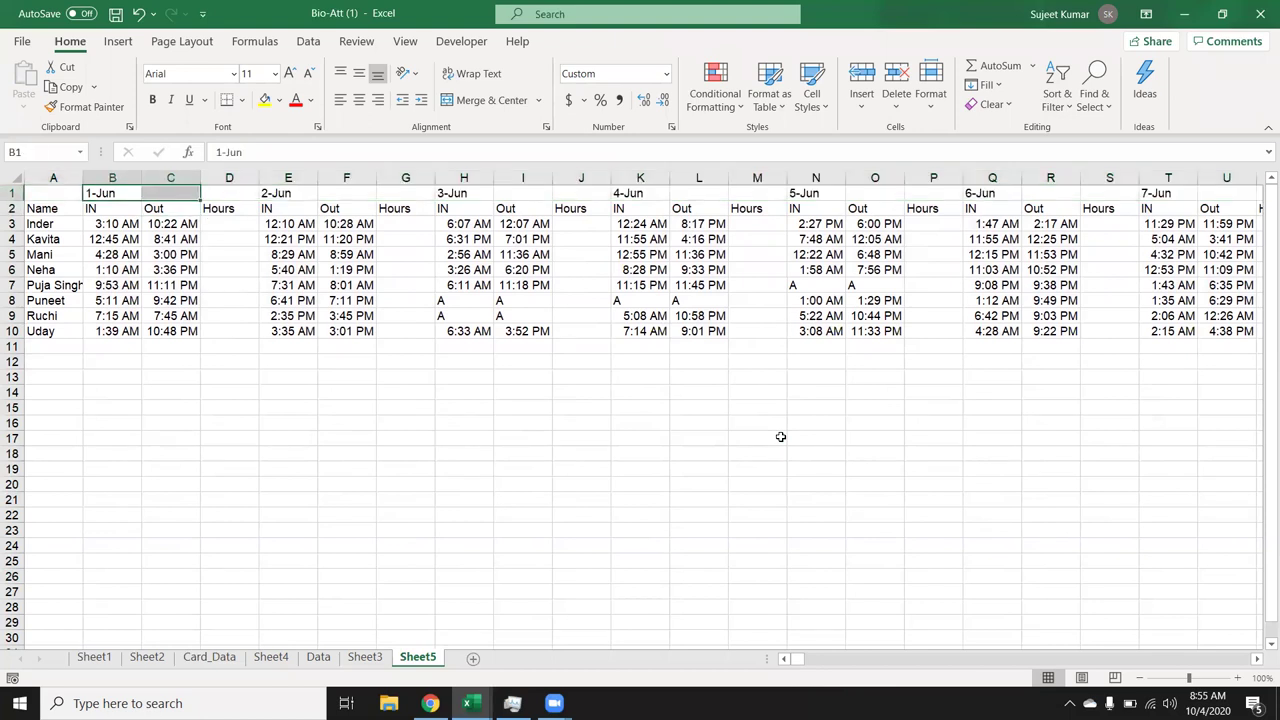
pyautogui.click(491, 100)
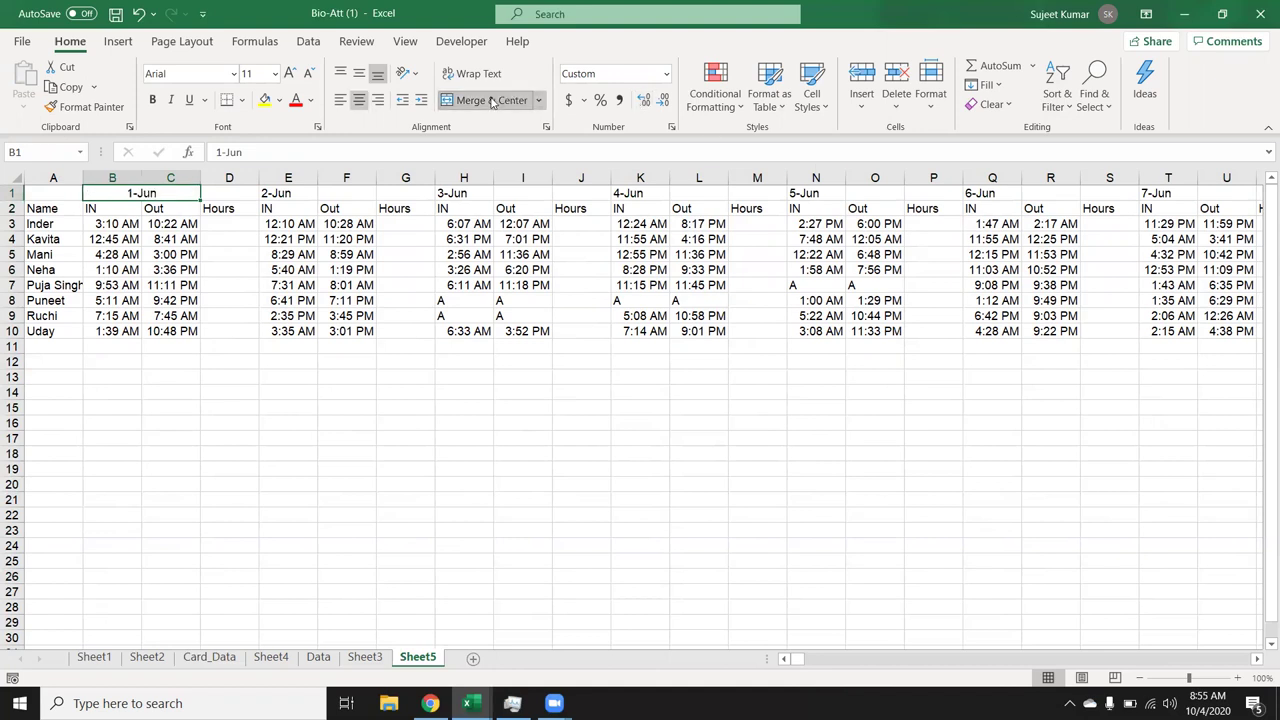
pyautogui.click(491, 100)
pyautogui.hotkey('shift', 'Right')
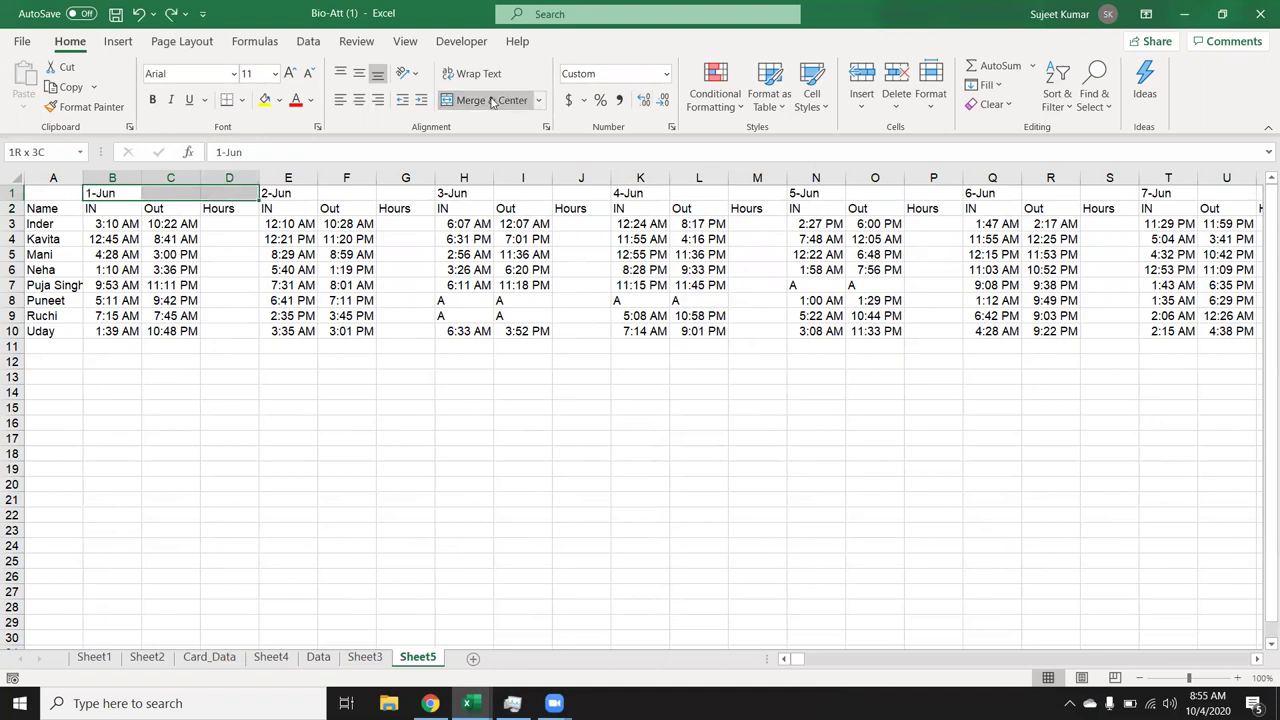
pyautogui.click(491, 100)
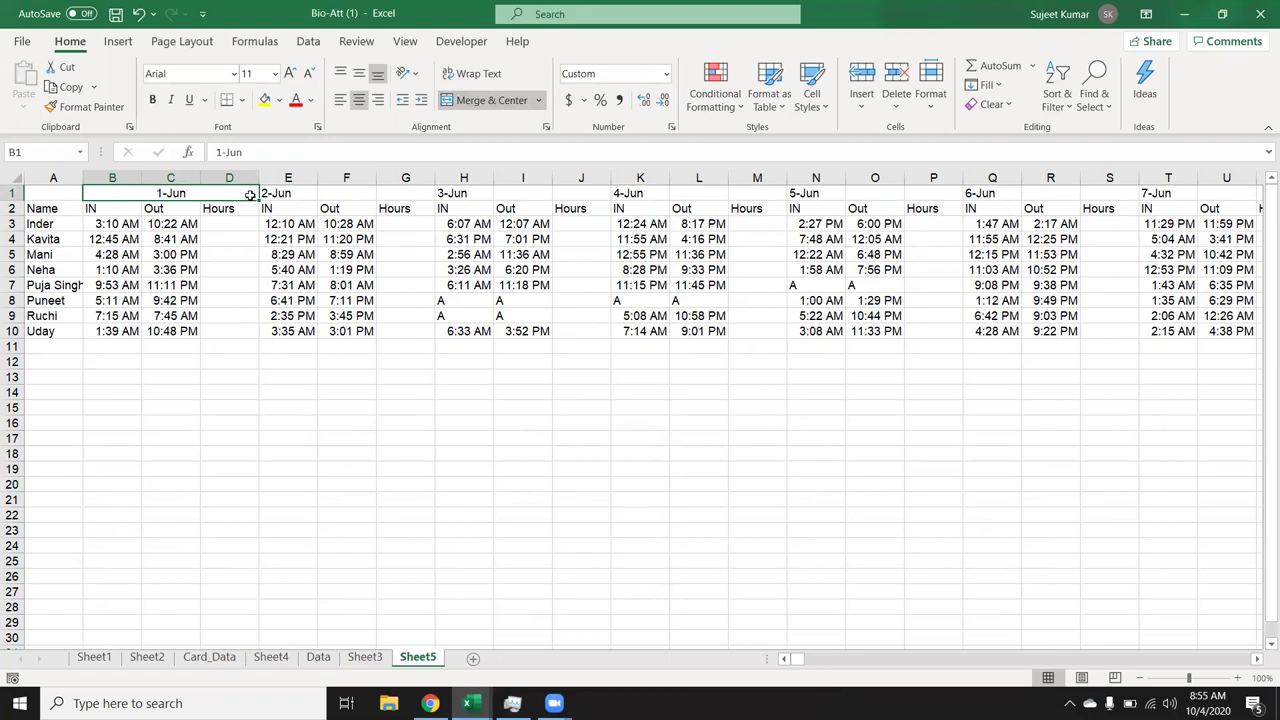
pyautogui.moveTo(259, 200)
pyautogui.mouseDown()
pyautogui.moveTo(1264, 237)
pyautogui.moveTo(904, 237)
pyautogui.mouseUp()
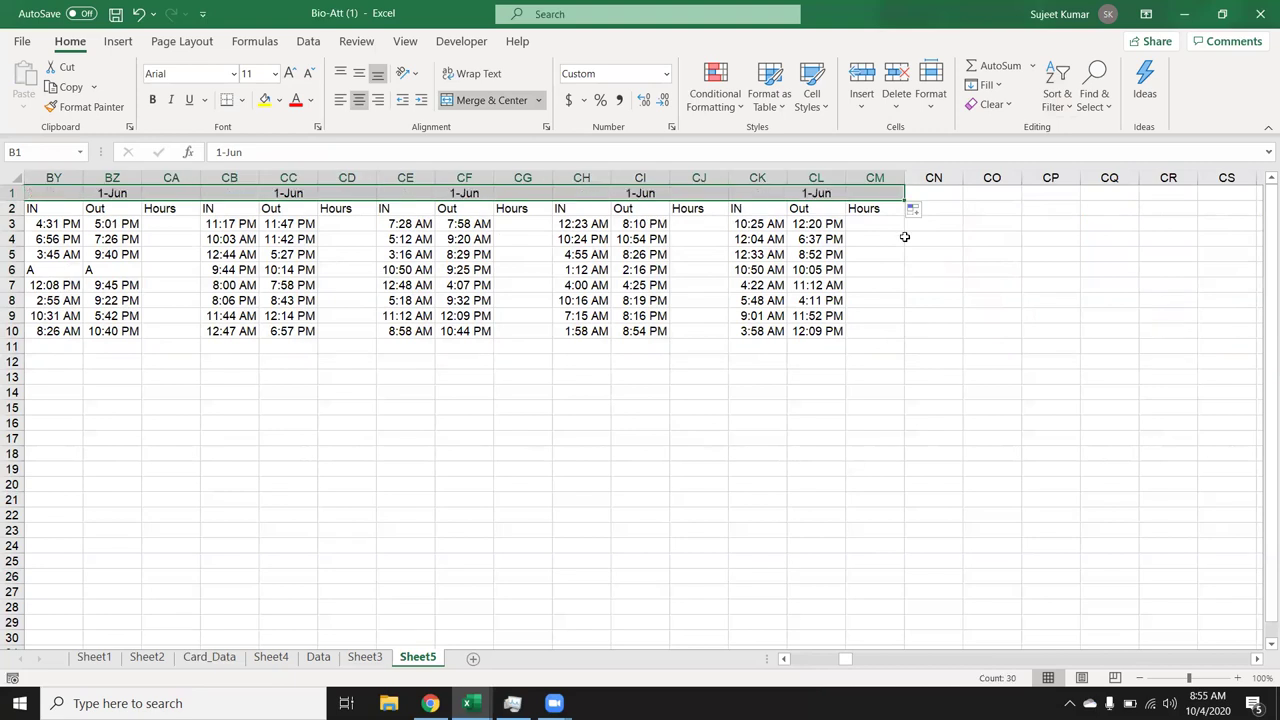
pyautogui.hotkey('ctrl', 'Home')
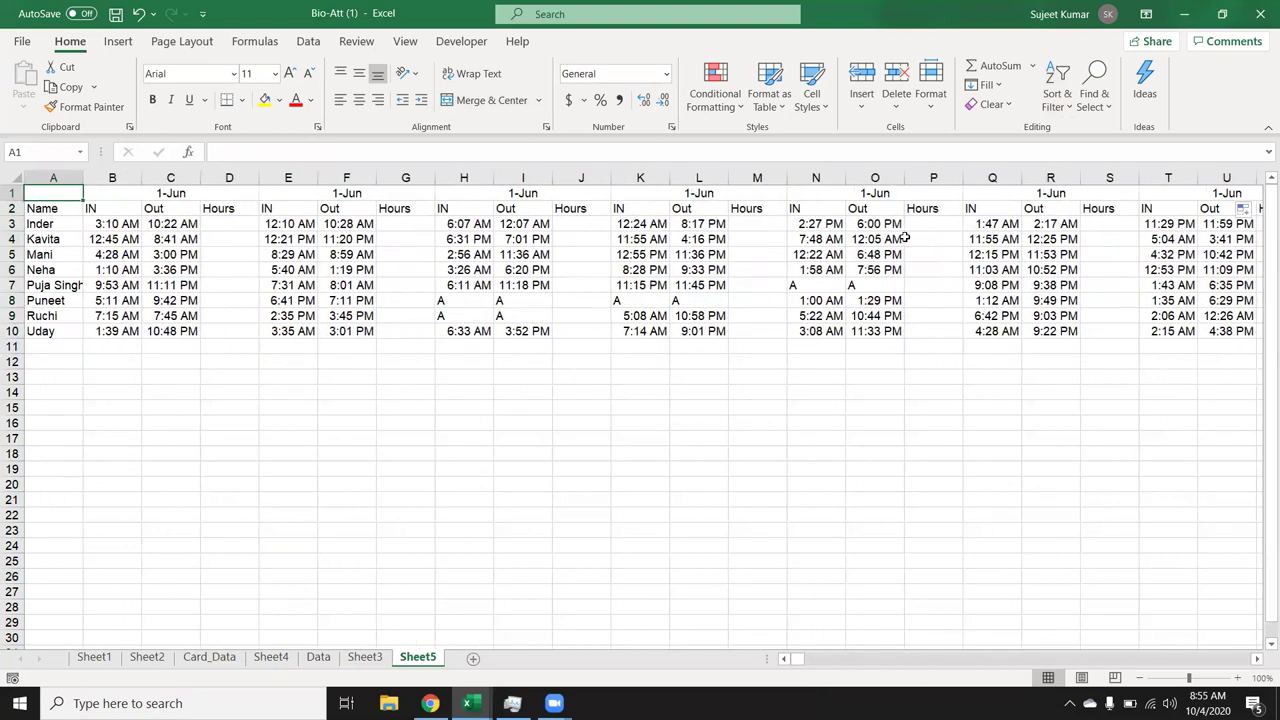
pyautogui.click(245, 231)
pyautogui.press('Up')
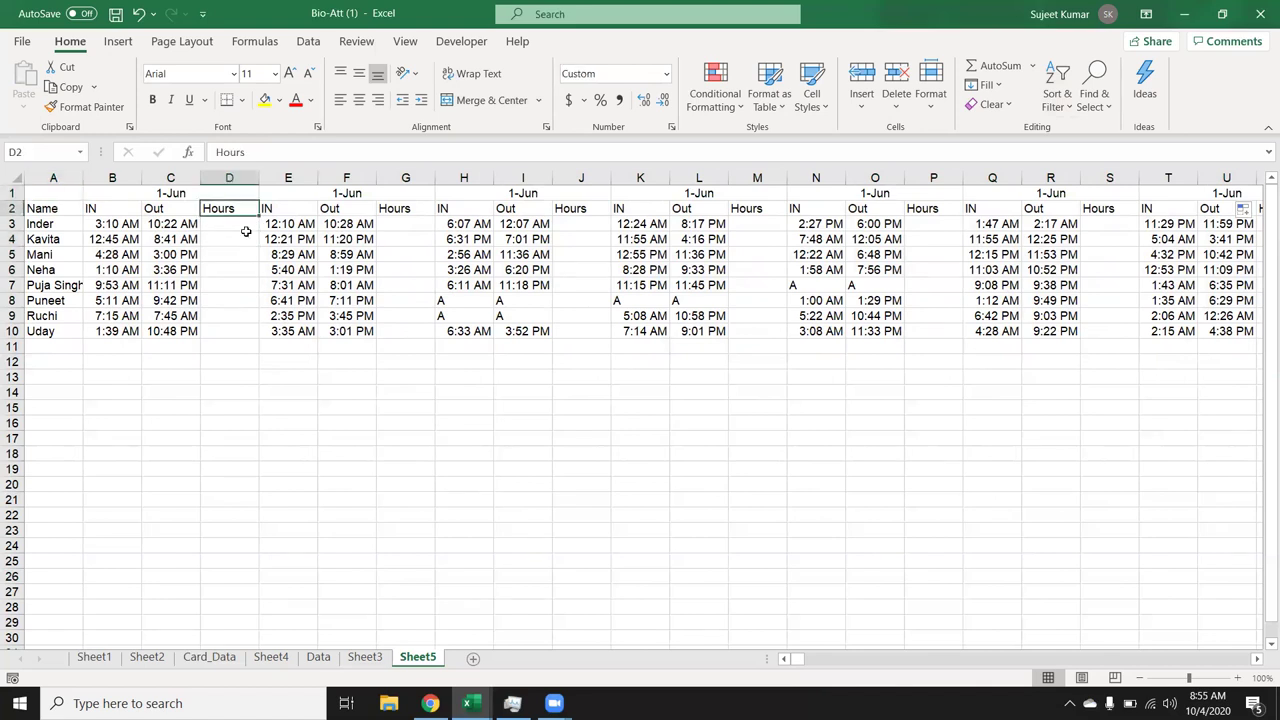
pyautogui.write('=')
pyautogui.press('Escape')
pyautogui.click(245, 231)
pyautogui.write('=')
pyautogui.press('Left')
pyautogui.write('-')
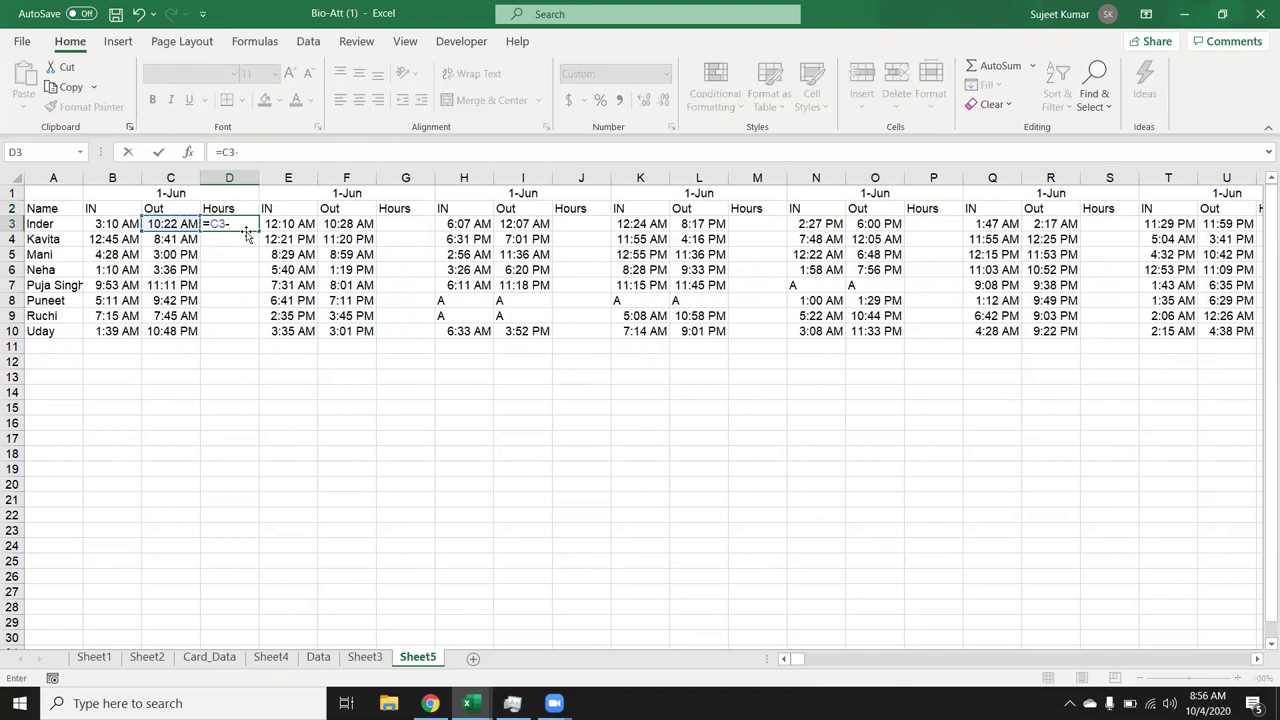
pyautogui.press('Left')
pyautogui.press('Left')
pyautogui.press('Return')
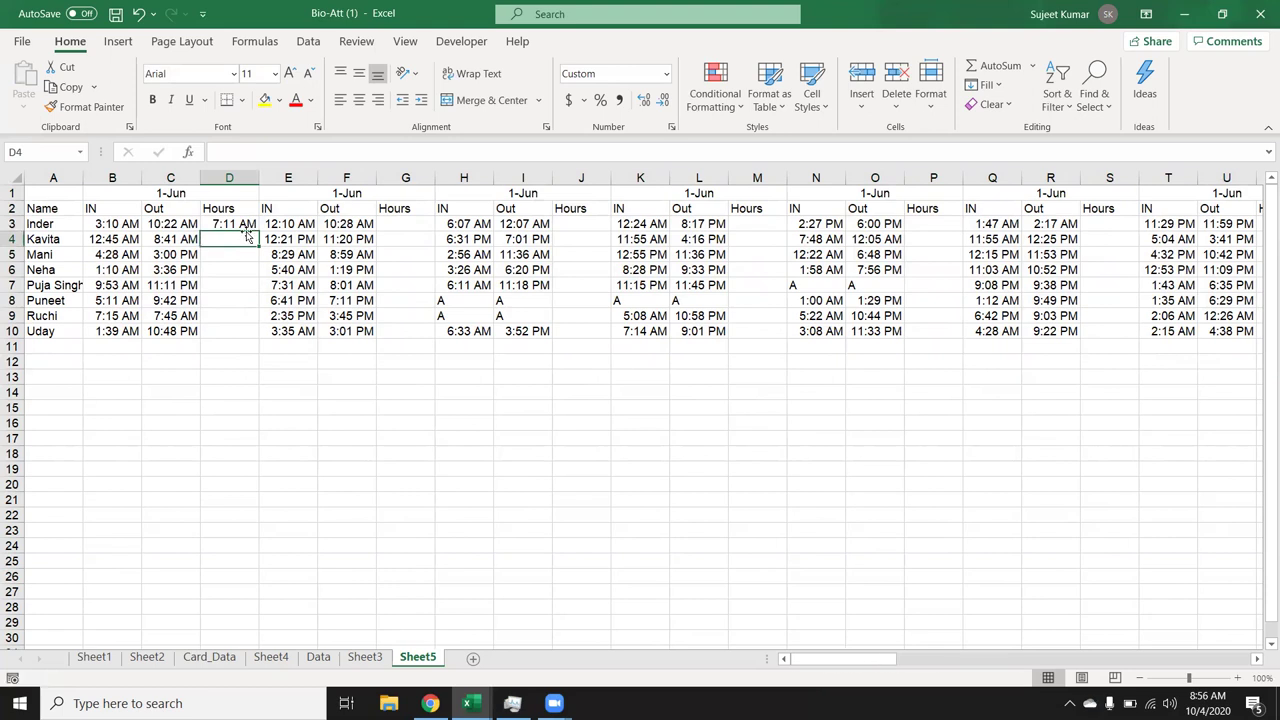
pyautogui.hotkey('ctrl', 'z')
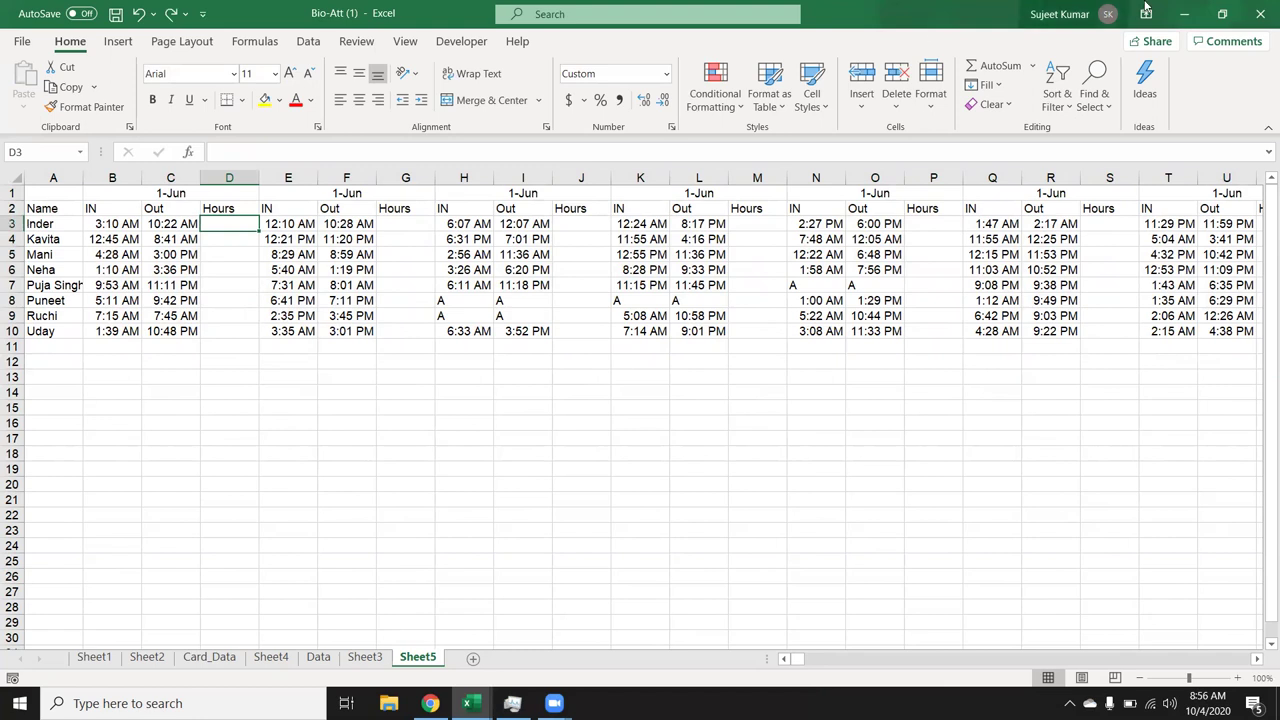
# Select blank cells with Find & Select > Go To Special > Blanks.
pyautogui.click(1096, 100)
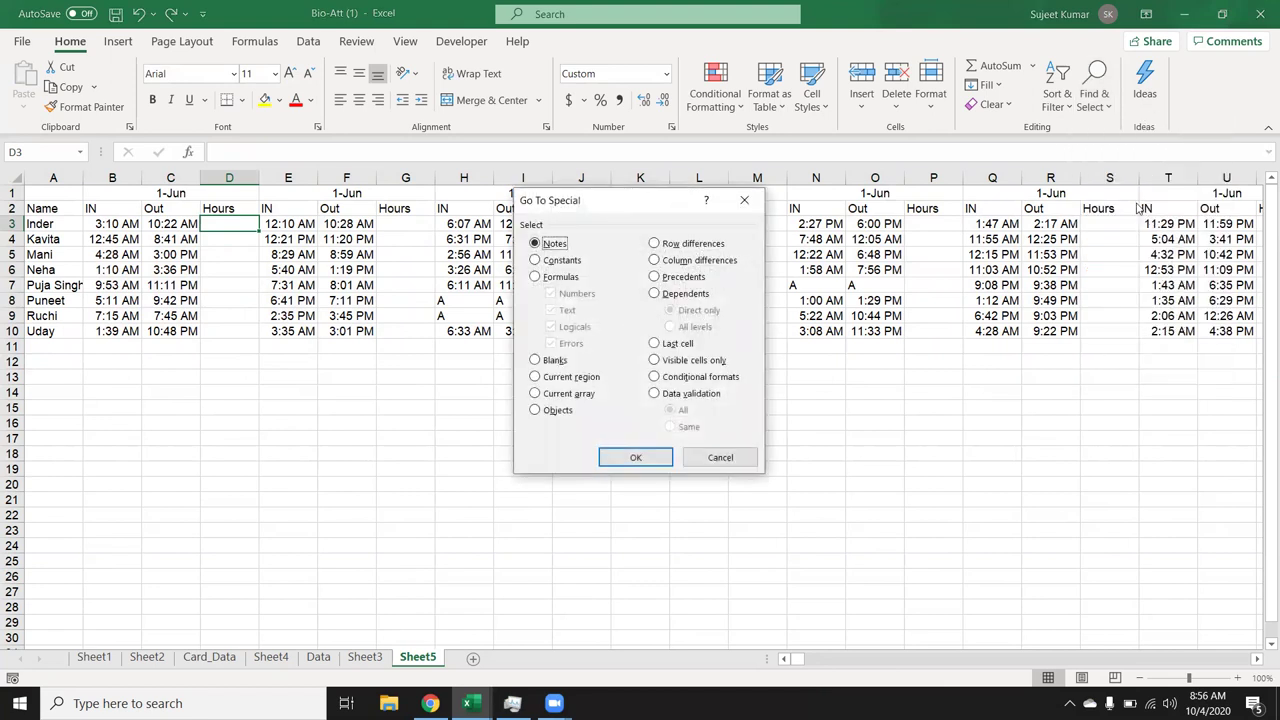
pyautogui.click(535, 361)
pyautogui.click(630, 457)
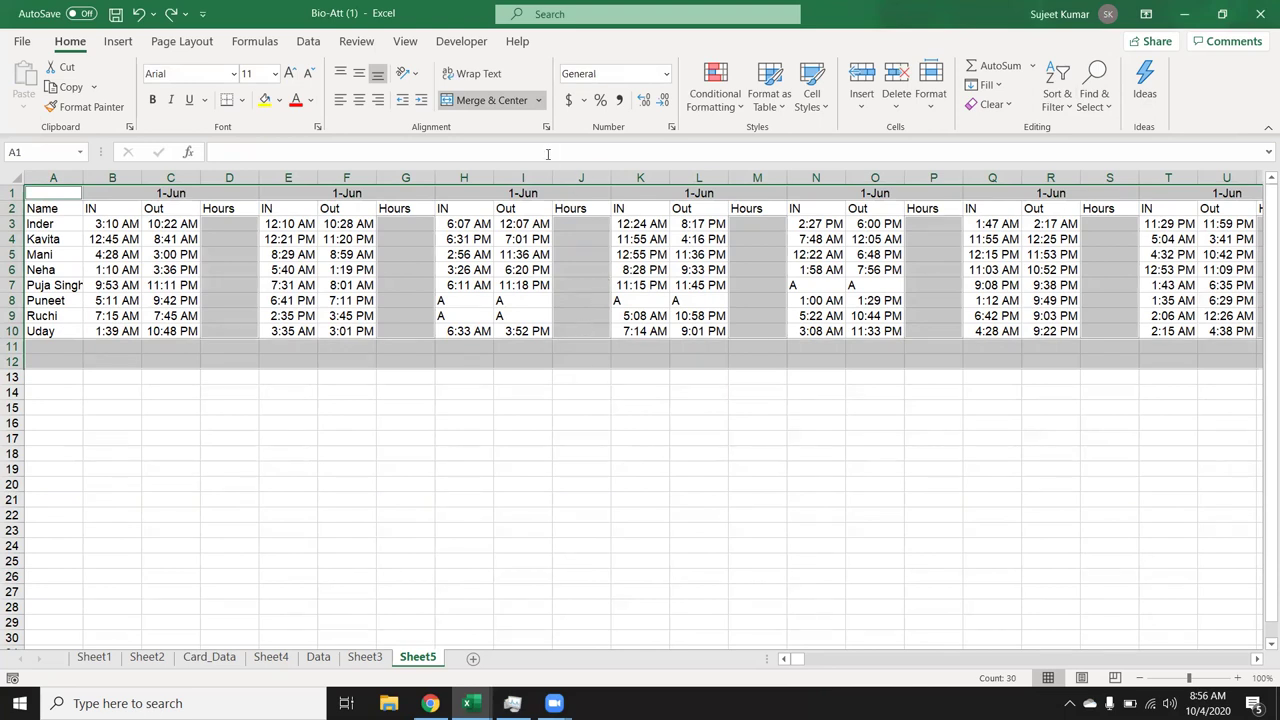
# Select the table from A2 across all columns to row 10, then select only its blank cells.
pyautogui.click(71, 206)
pyautogui.hotkey('ctrl', 'shift', 'Right')
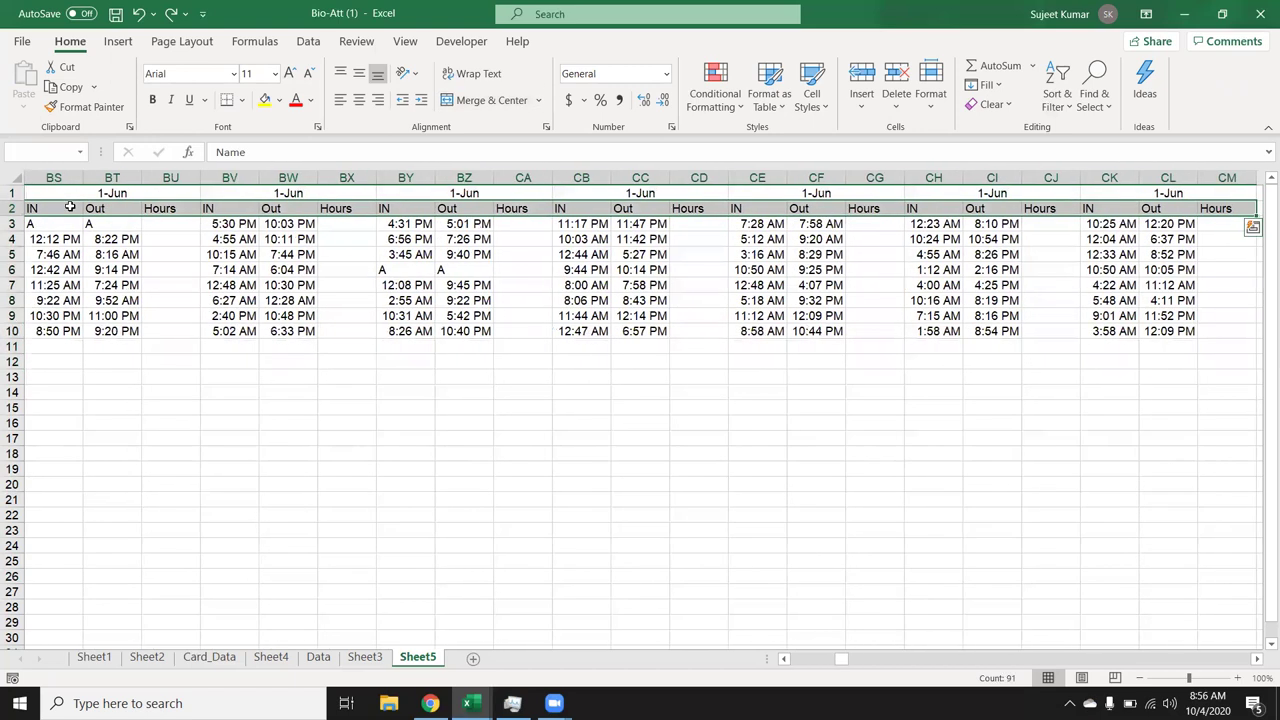
pyautogui.hotkey('shift', 'Down')
pyautogui.hotkey('shift', 'Down')
pyautogui.hotkey('shift', 'Down')
pyautogui.hotkey('shift', 'Down')
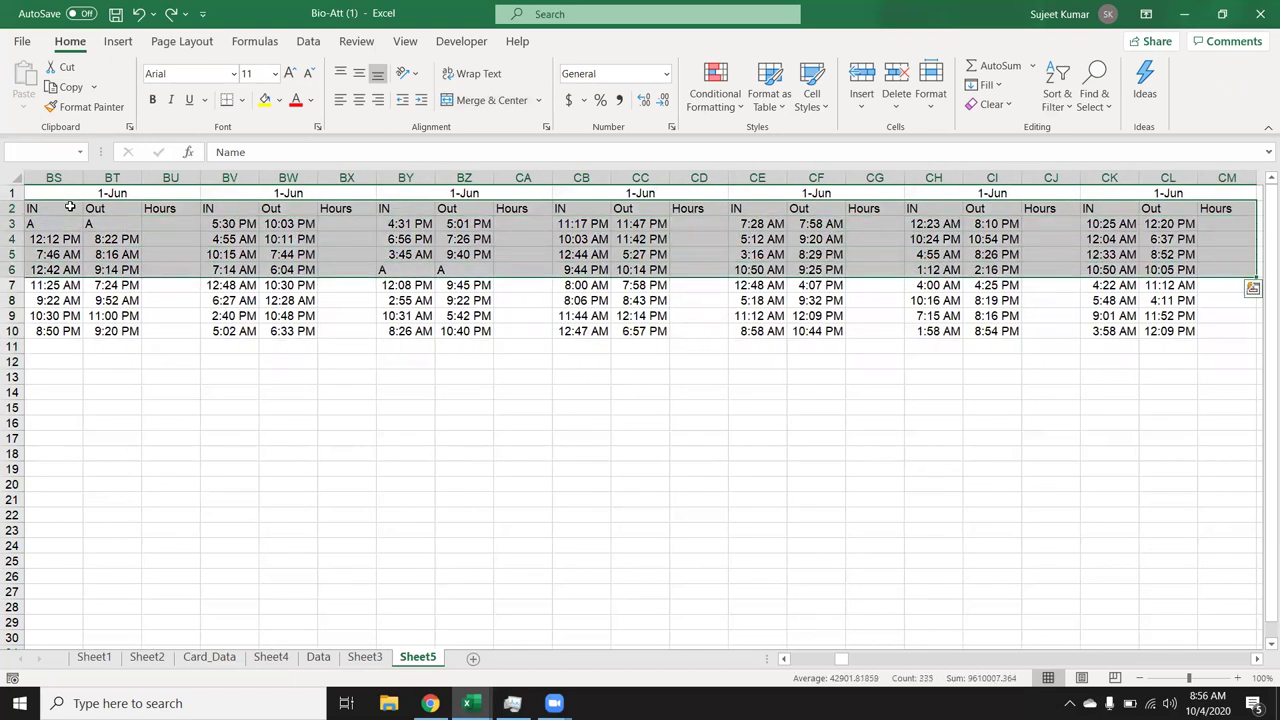
pyautogui.hotkey('shift', 'Down')
pyautogui.hotkey('shift', 'Down')
pyautogui.hotkey('shift', 'Down')
pyautogui.hotkey('shift', 'Down')
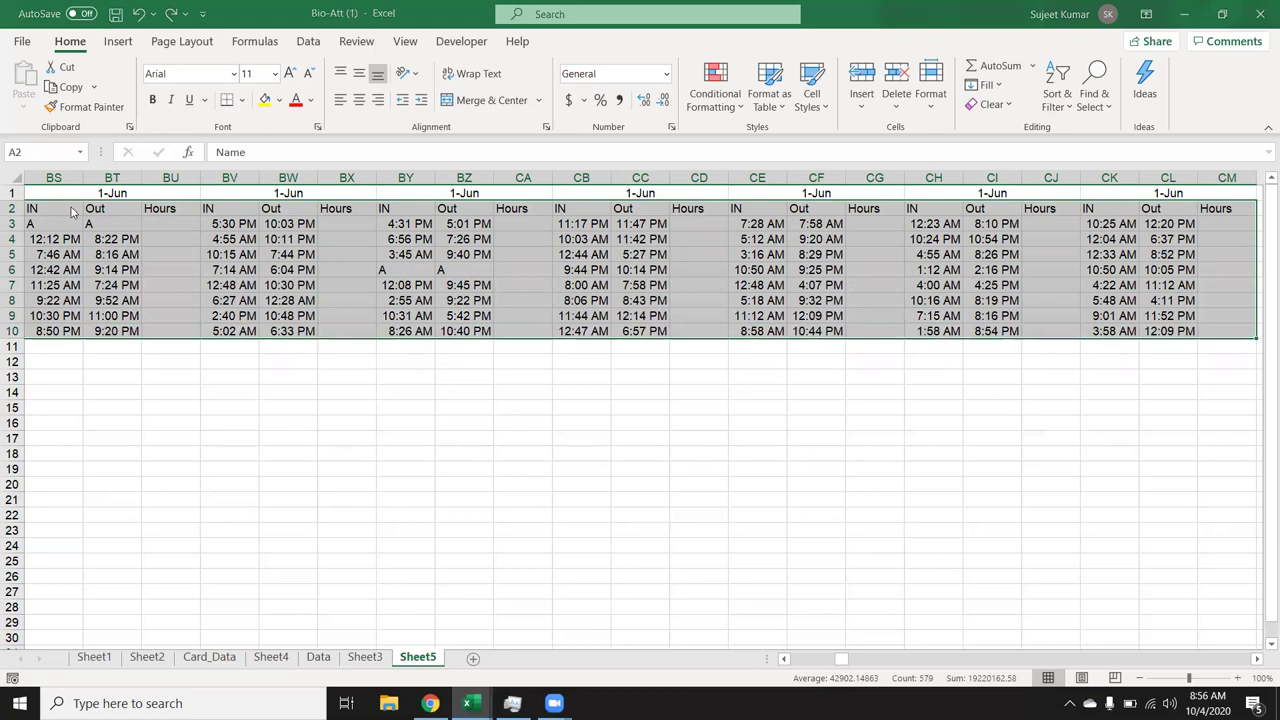
pyautogui.hotkey('ctrl', 'g')
pyautogui.click(512, 432)
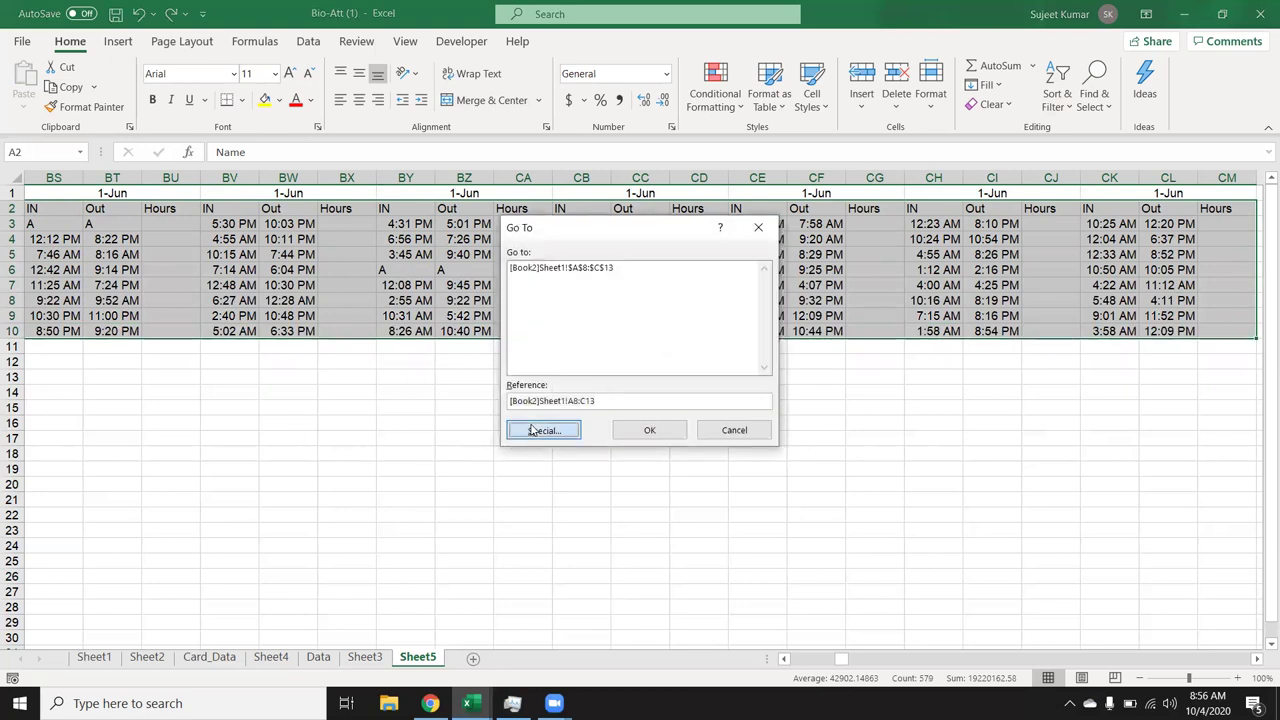
pyautogui.click(540, 362)
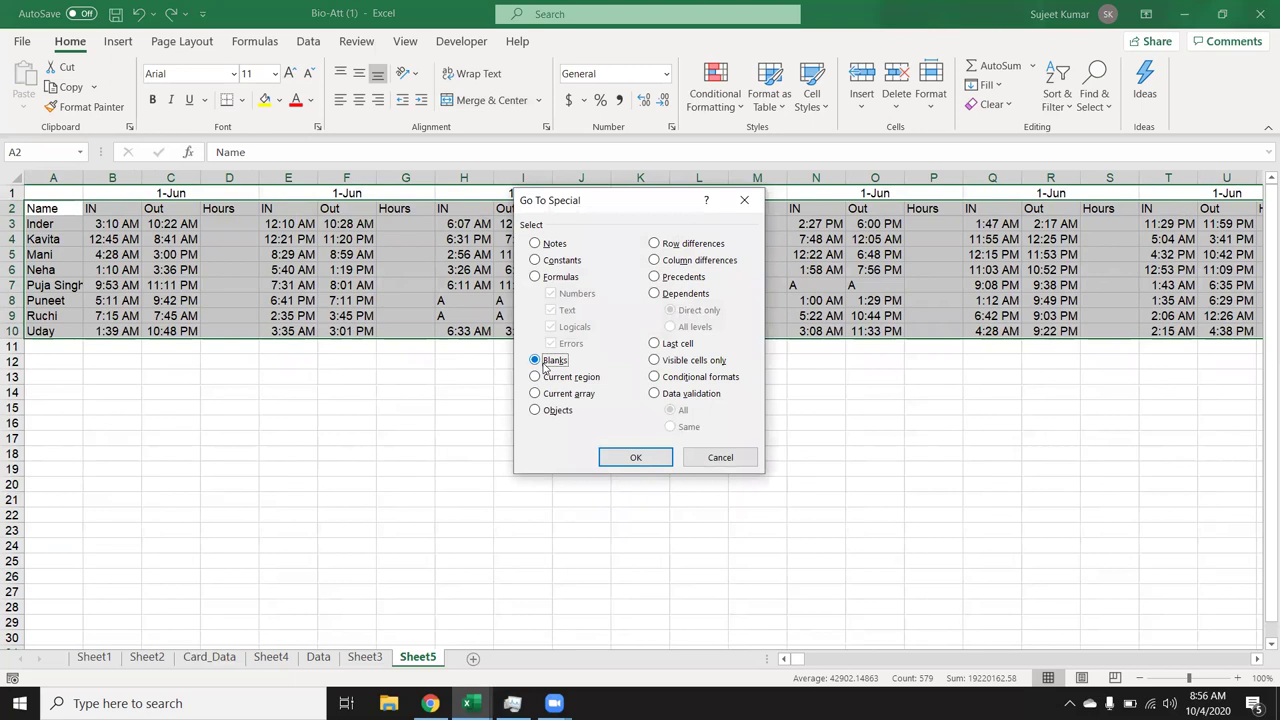
pyautogui.click(615, 456)
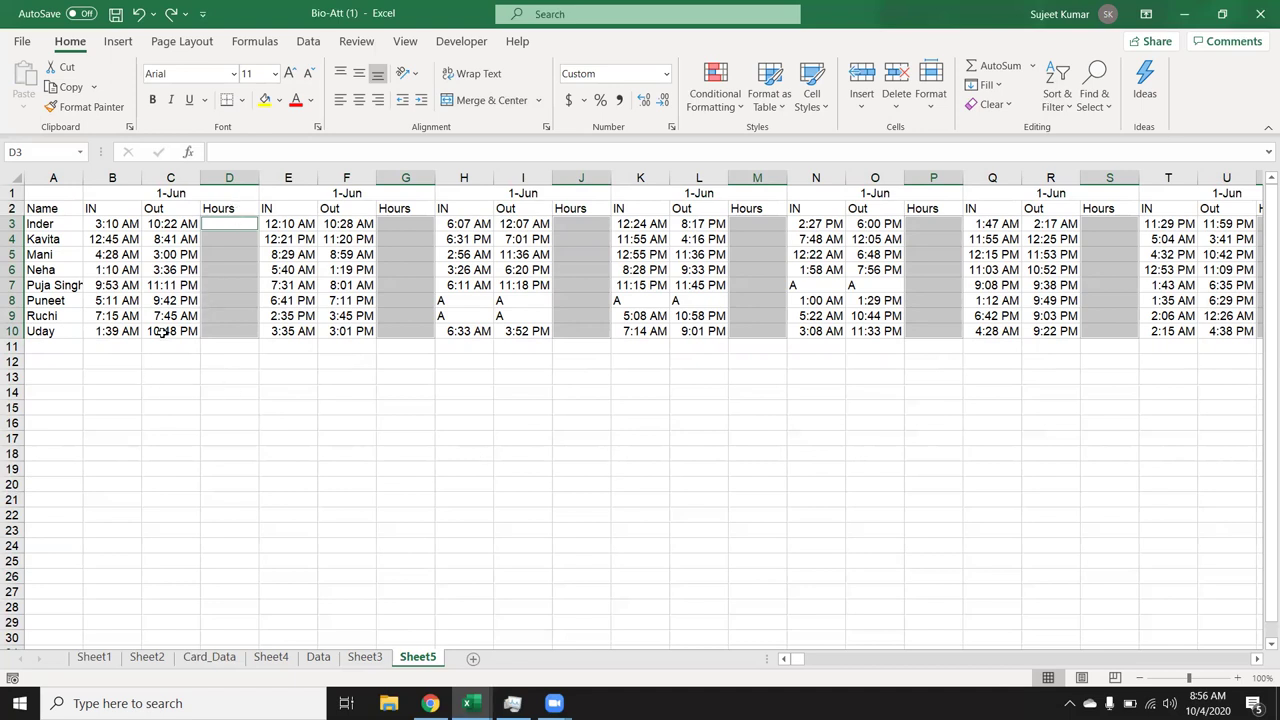
# Fill =C3-B3 into all selected Hours cells at once, then switch to Sheet3.
pyautogui.write('=')
pyautogui.press('Left')
pyautogui.write('-')
pyautogui.press('Left')
pyautogui.press('Left')
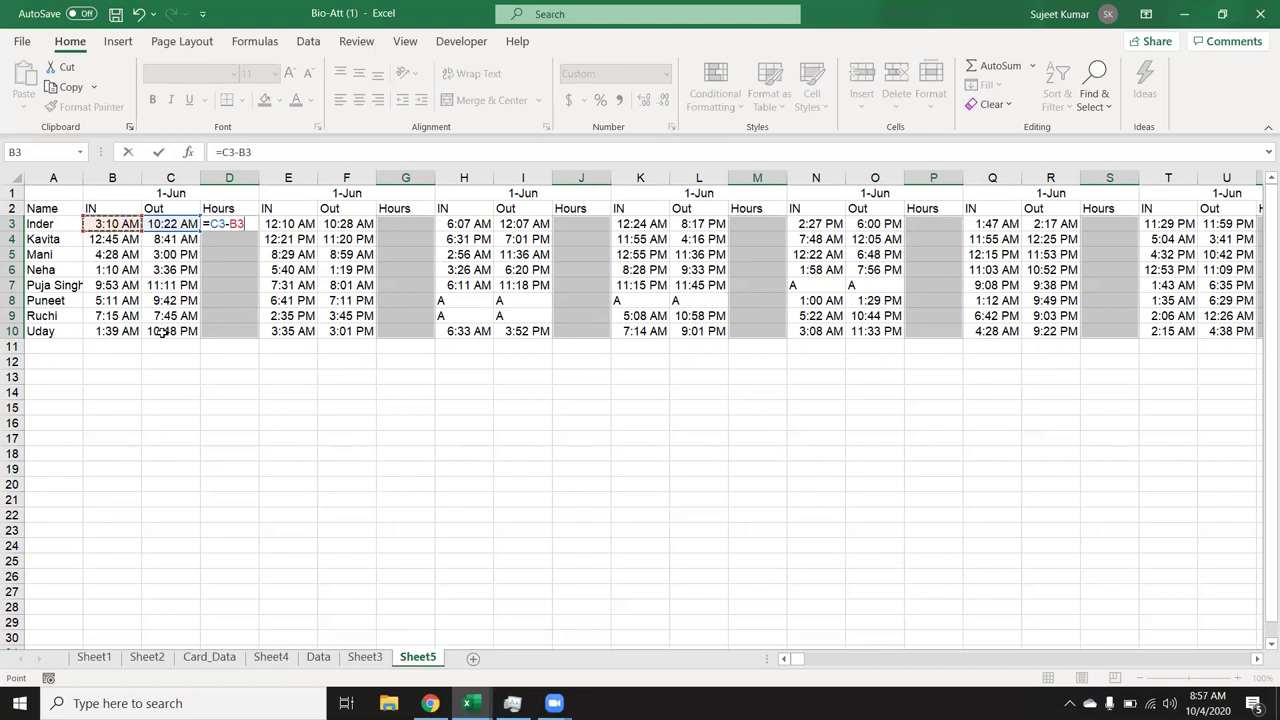
pyautogui.hotkey('ctrl', 'Return')
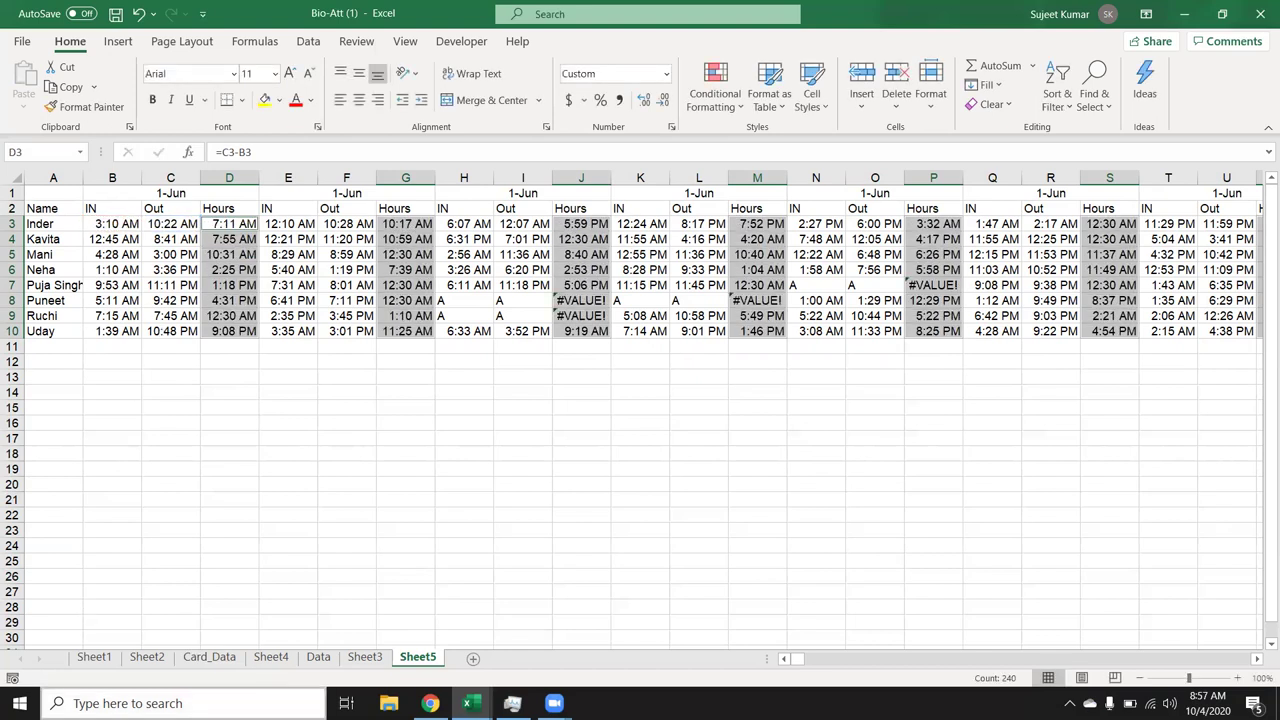
pyautogui.click(362, 657)
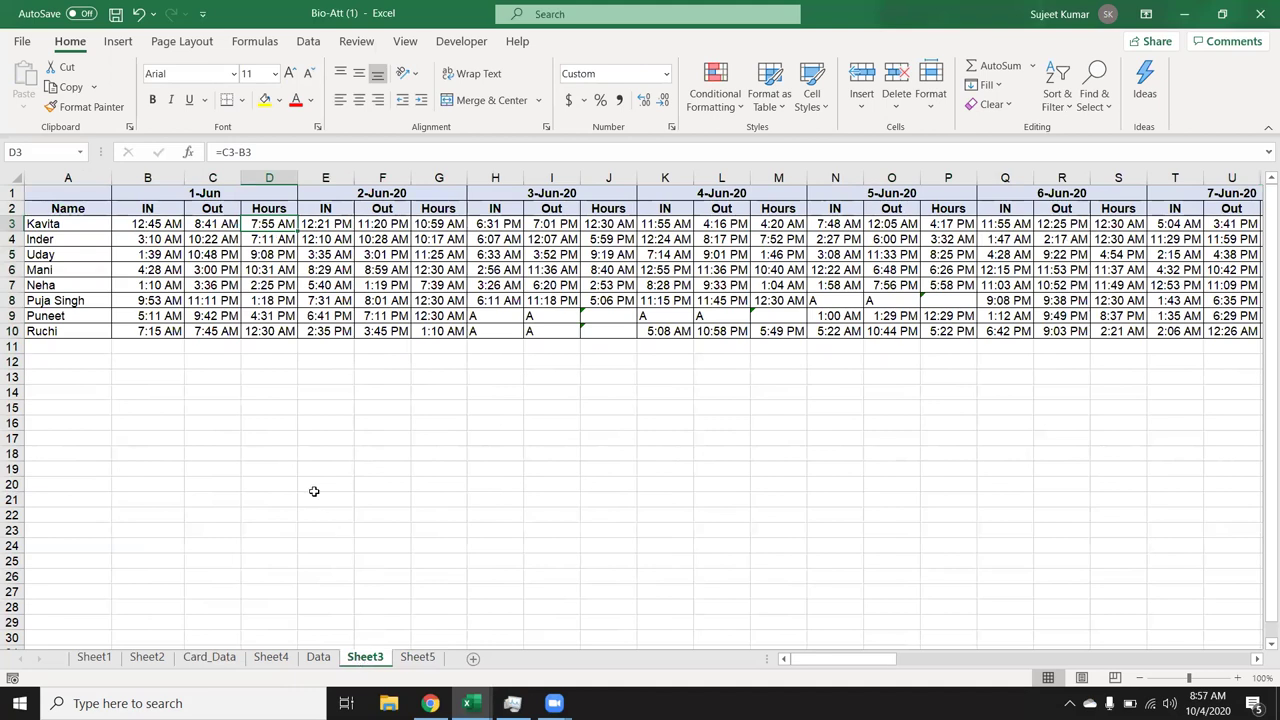
# On Sheet3, fill D18:I22 with 985, clear it again, and return to Sheet5.
pyautogui.click(283, 451)
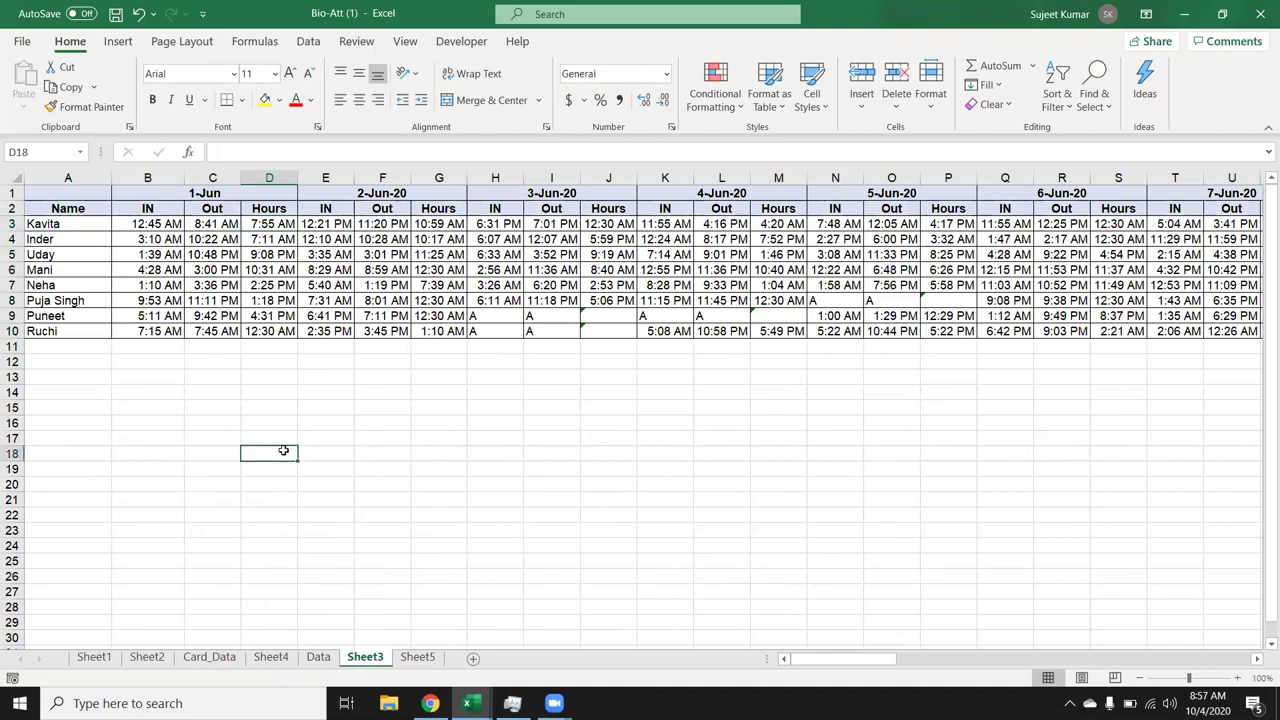
pyautogui.hotkey('shift', 'Right')
pyautogui.hotkey('shift', 'Right')
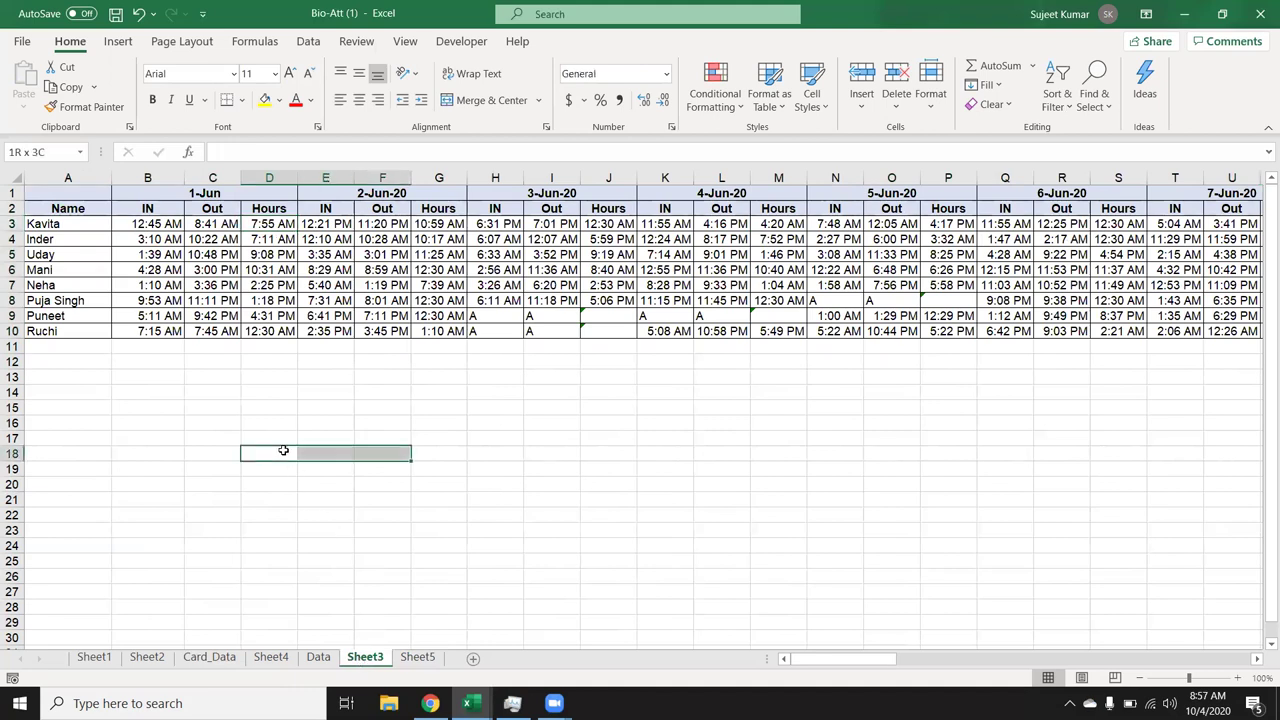
pyautogui.hotkey('shift', 'Right')
pyautogui.hotkey('shift', 'Right')
pyautogui.hotkey('shift', 'Right')
pyautogui.hotkey('shift', 'Down')
pyautogui.hotkey('shift', 'Down')
pyautogui.hotkey('shift', 'Down')
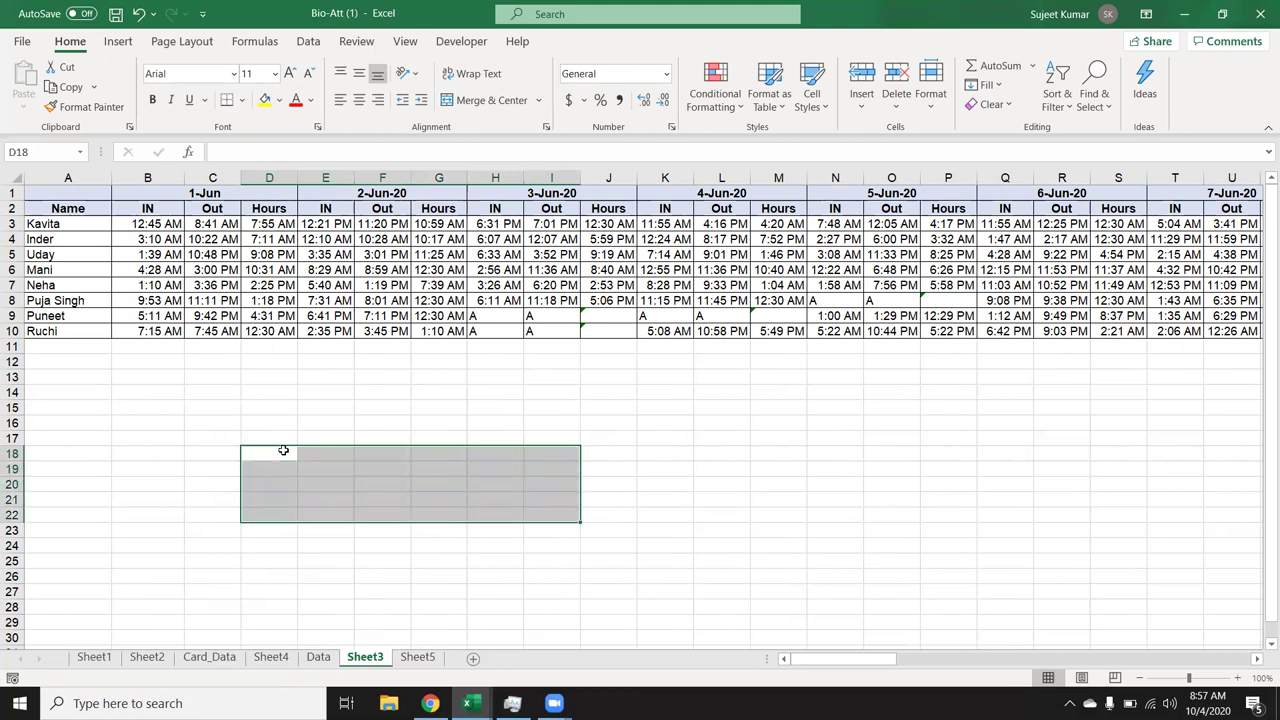
pyautogui.write('56')
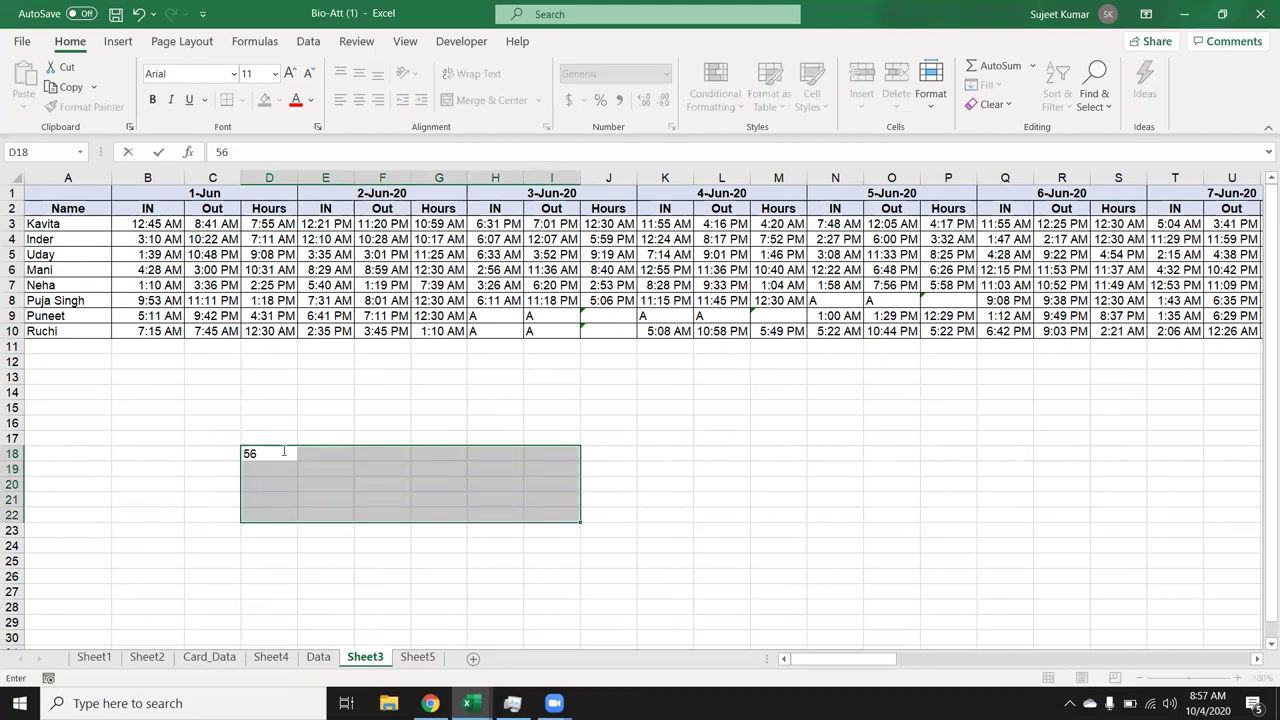
pyautogui.press('Return')
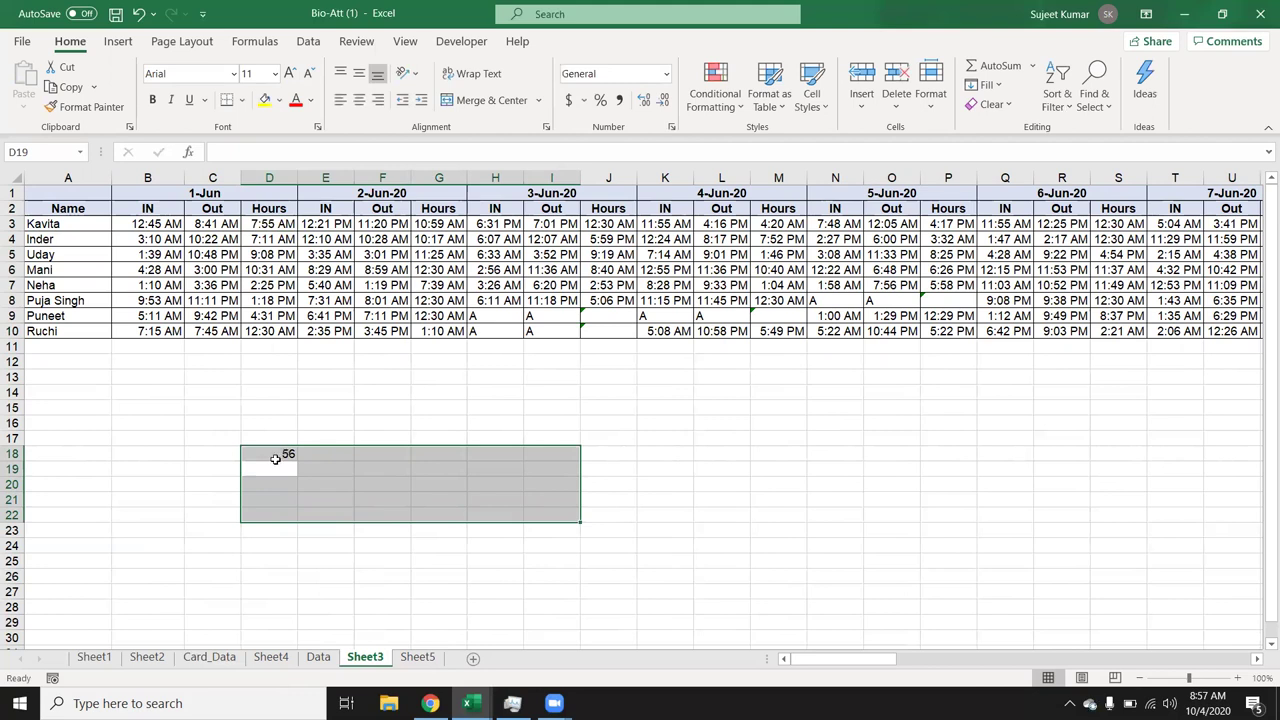
pyautogui.write('985')
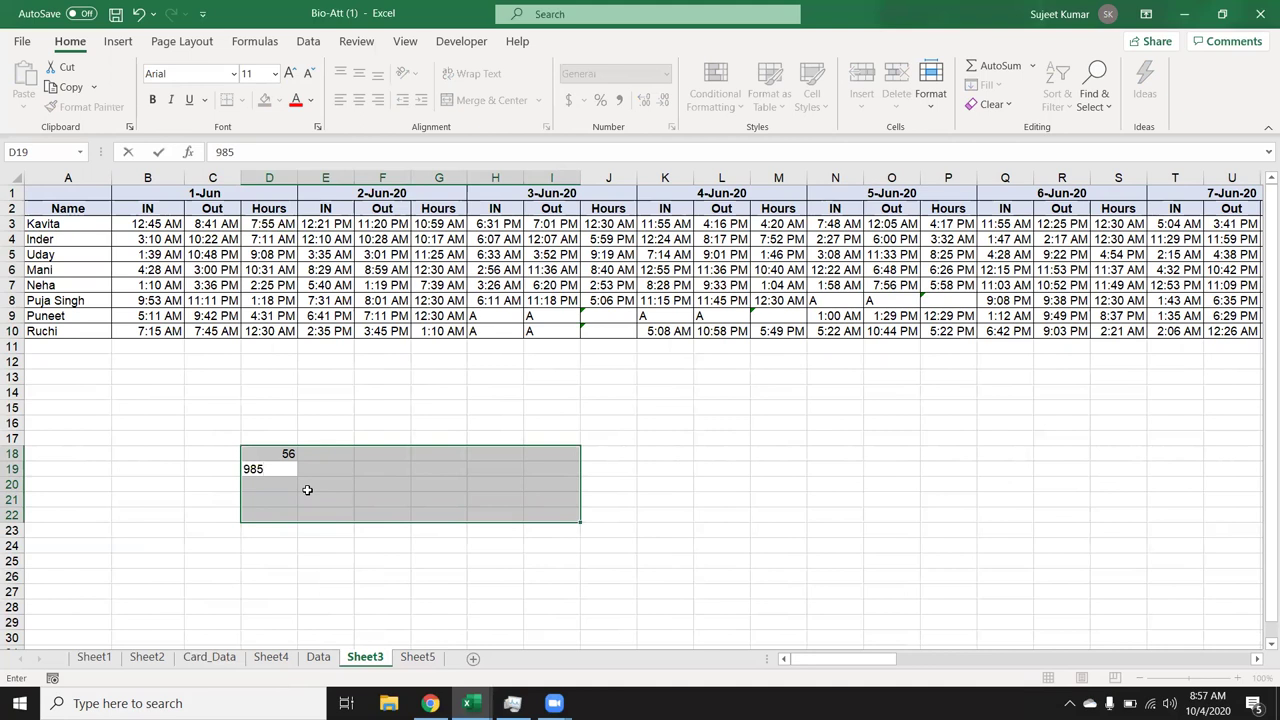
pyautogui.hotkey('ctrl', 'Return')
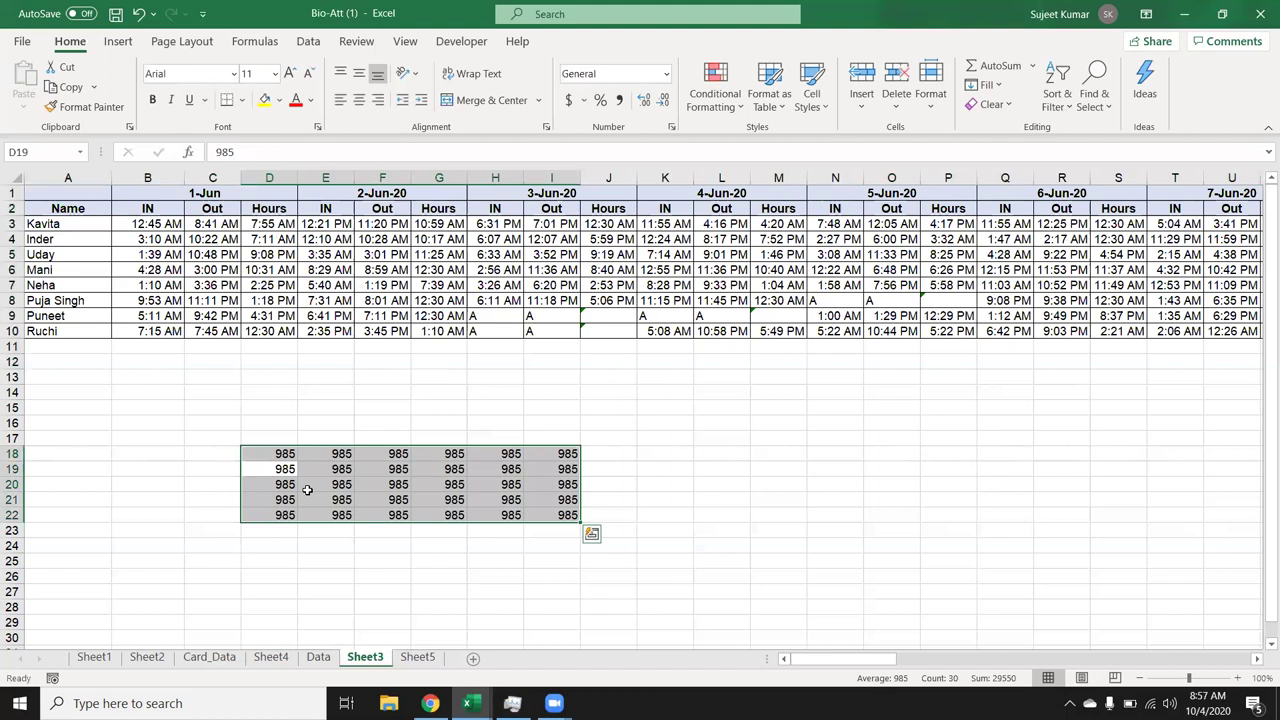
pyautogui.press('Delete')
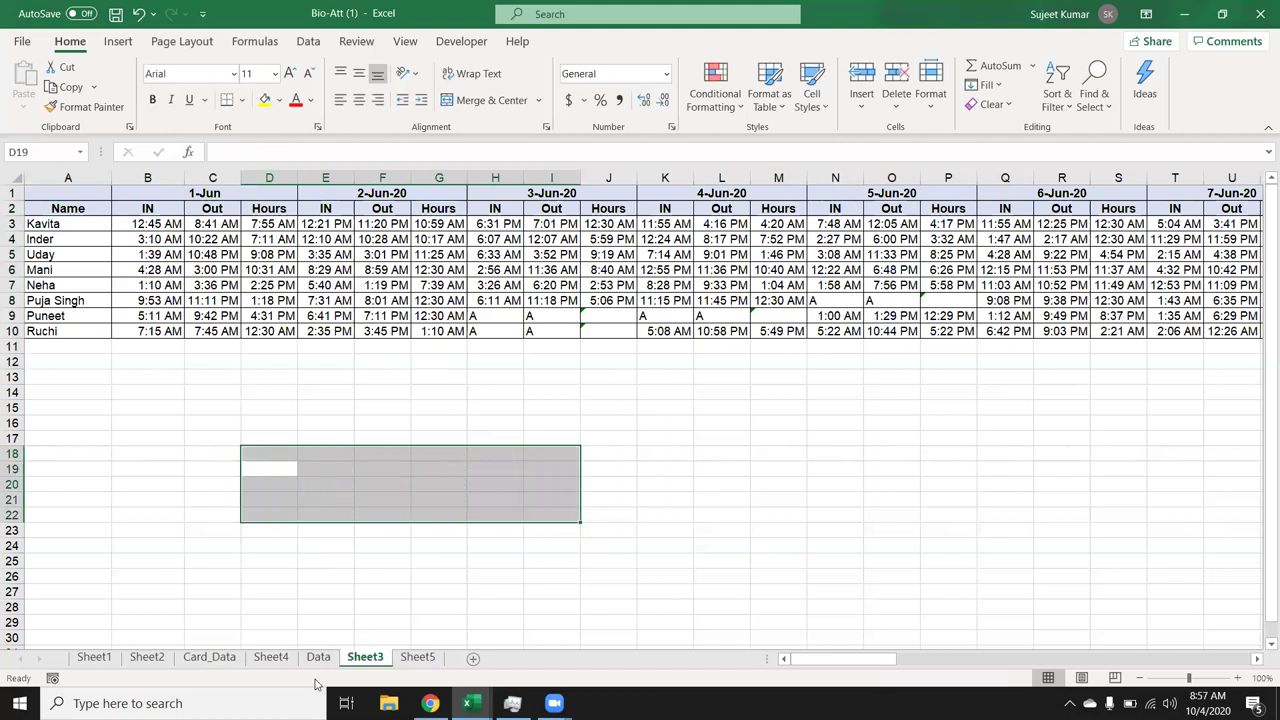
pyautogui.click(406, 658)
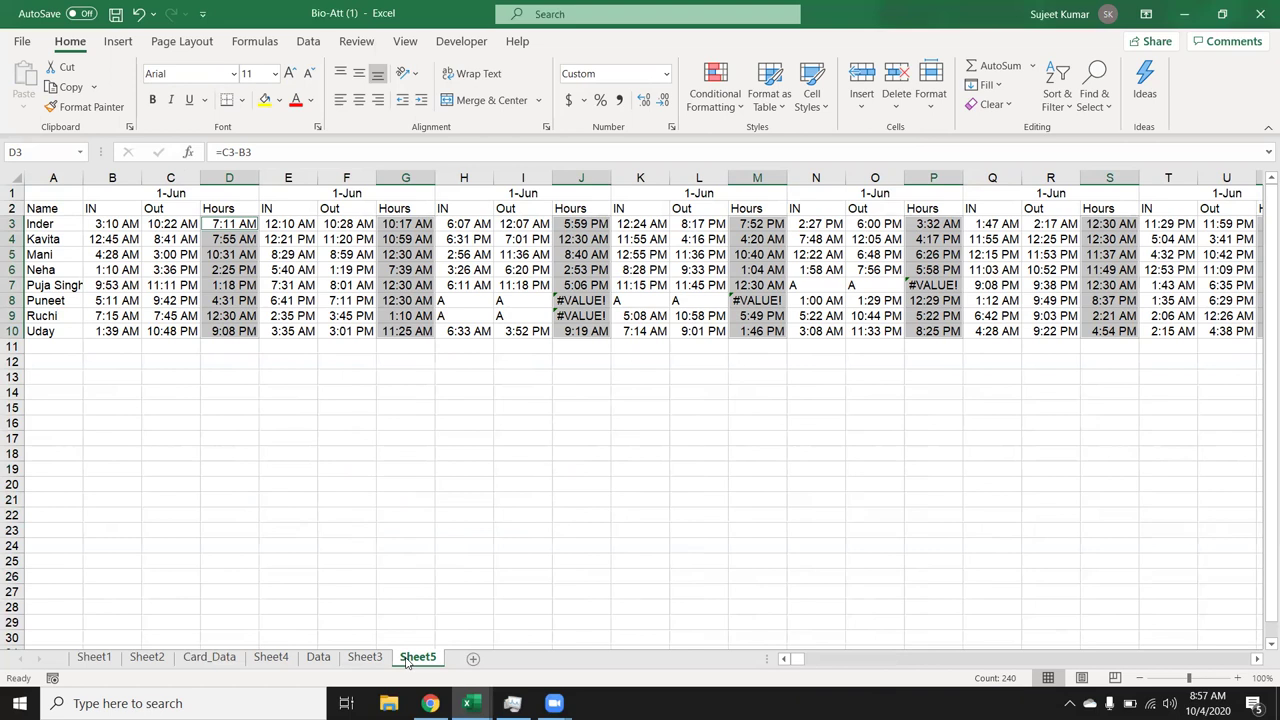
# Check the Out time in C3, clear entries on Sheet3, and come back to Sheet5.
pyautogui.press('Left')
pyautogui.press('Right')
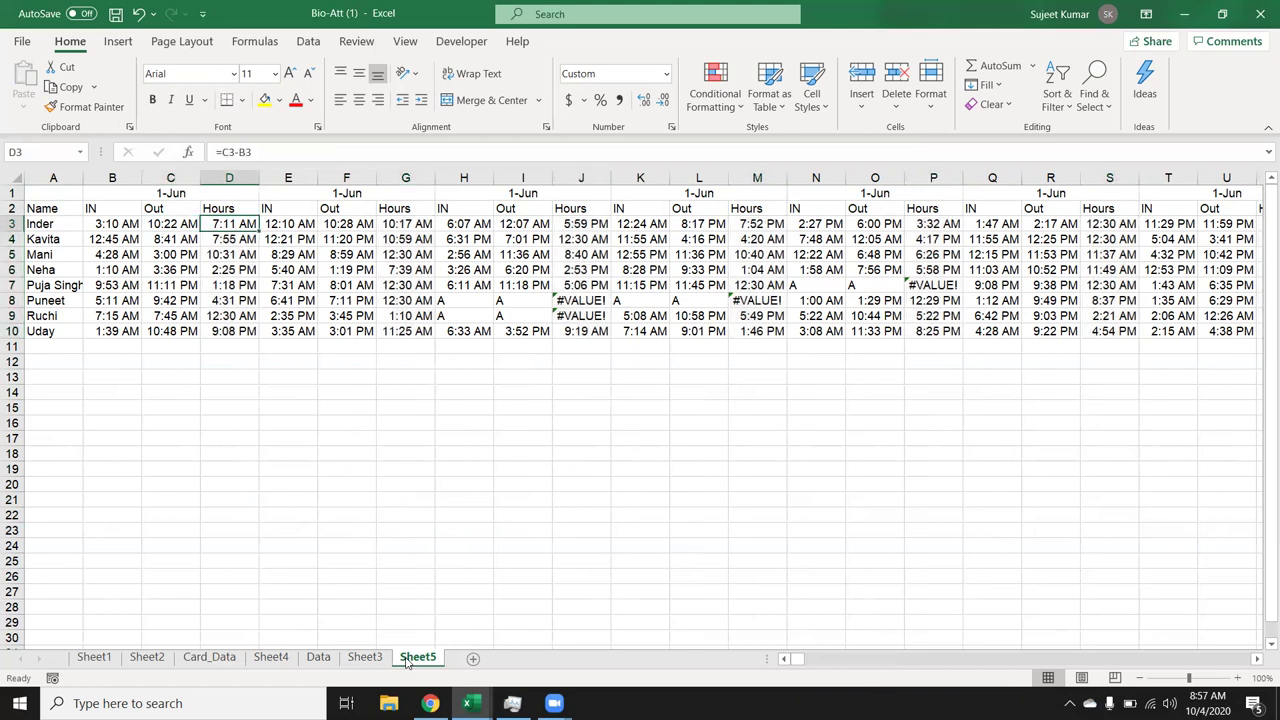
pyautogui.hotkey('ctrl', 'pageup')
pyautogui.press('Delete')
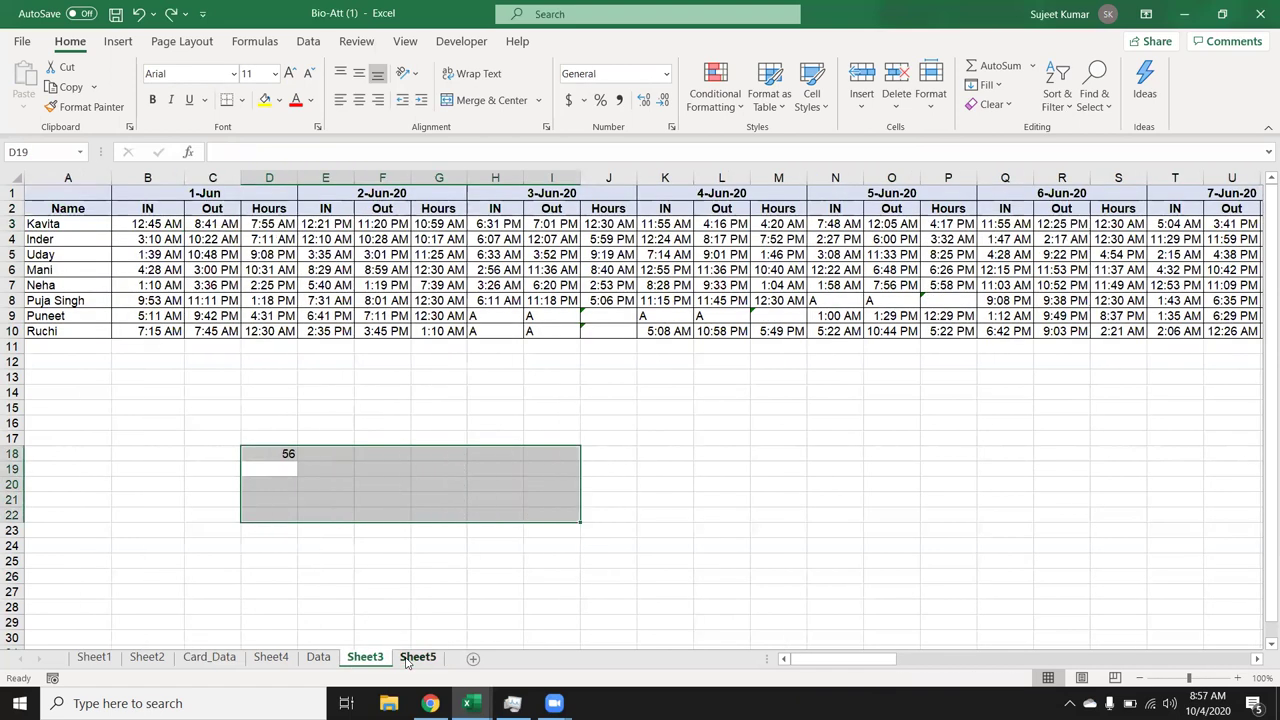
pyautogui.hotkey('ctrl', 'pagedown')
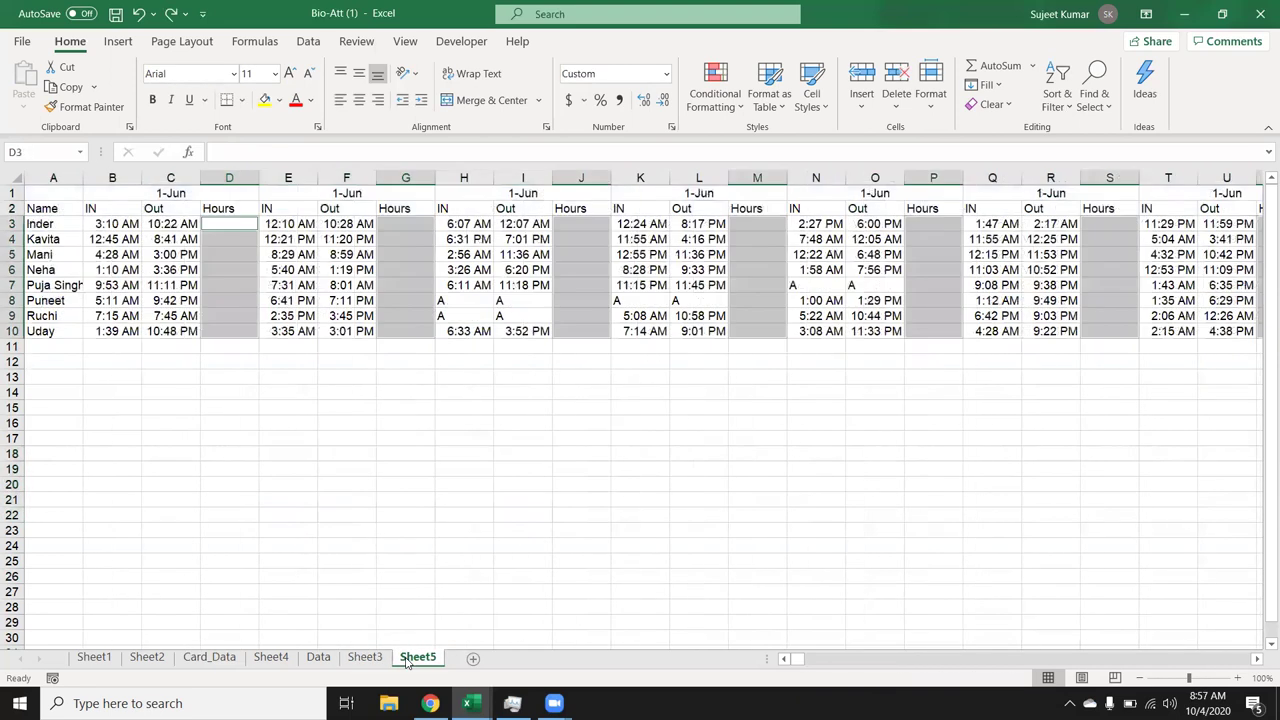
# Enter =IFERROR(C3-B3,"A") as an array formula, then delete it to empty the Hours cells.
pyautogui.write('=if')
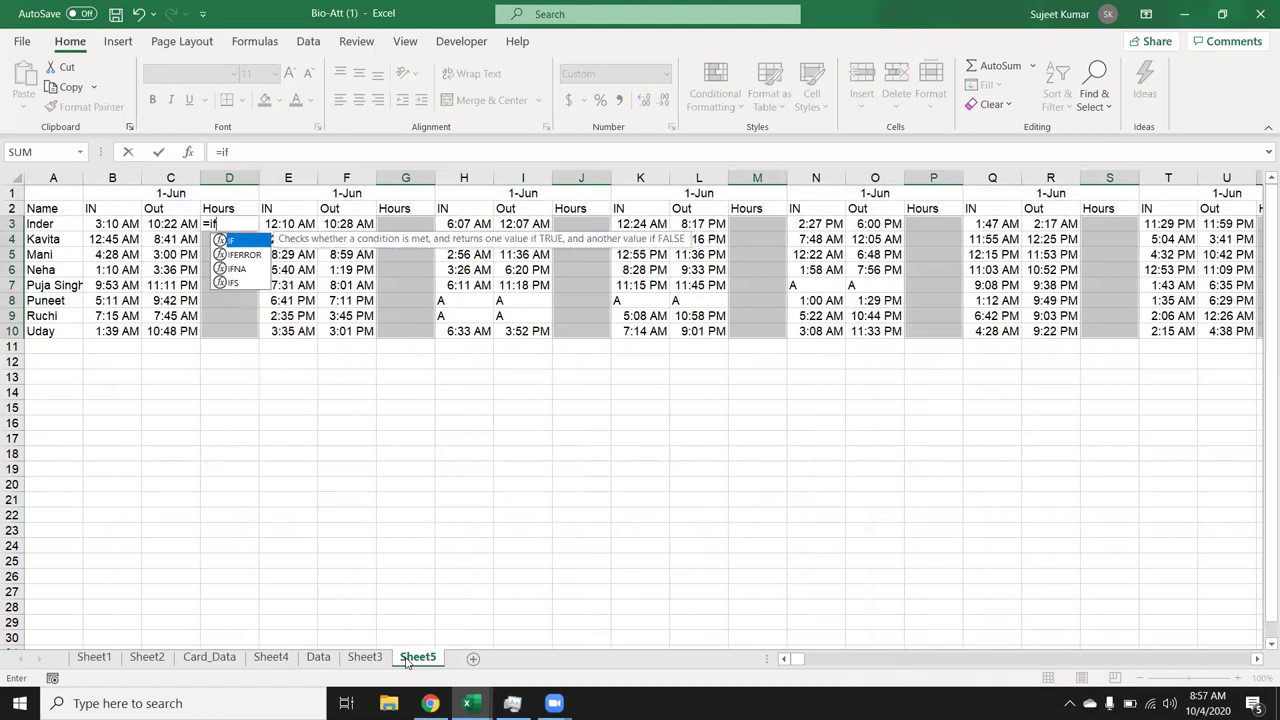
pyautogui.press('Down')
pyautogui.press('Tab')
pyautogui.press('Left')
pyautogui.write('-')
pyautogui.press('Left')
pyautogui.press('Left')
pyautogui.write(',"A"')
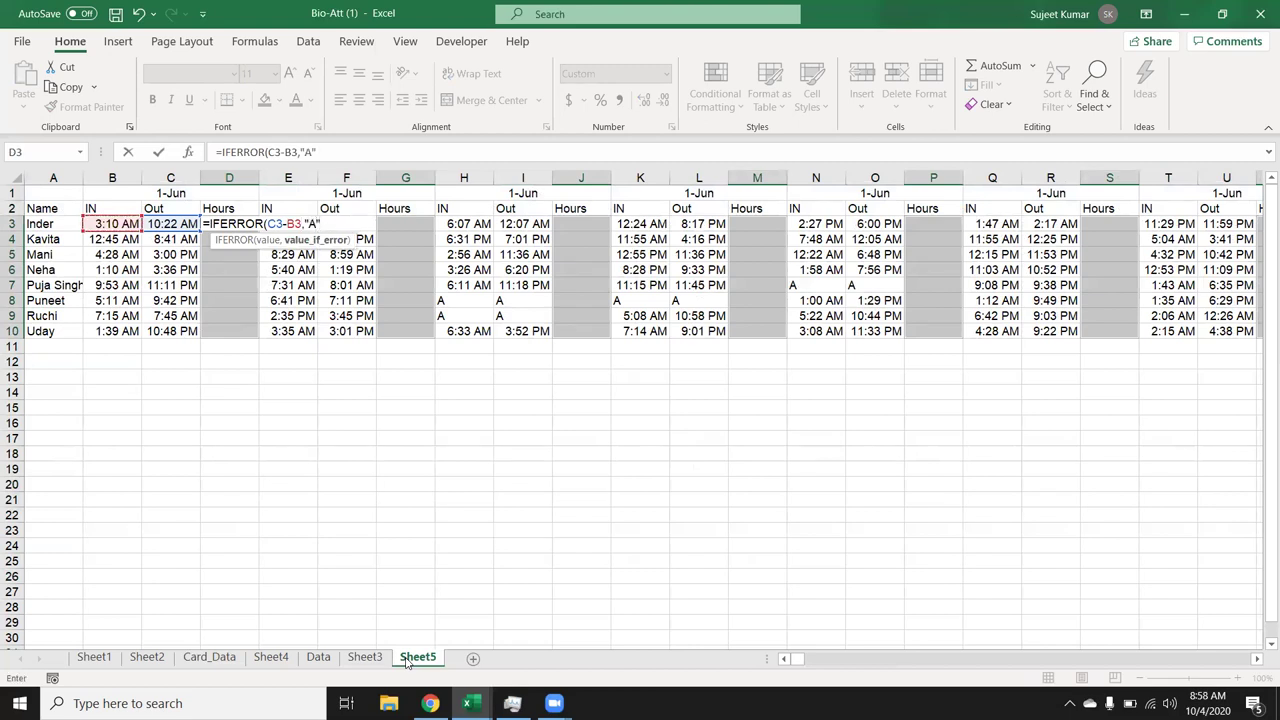
pyautogui.write(')')
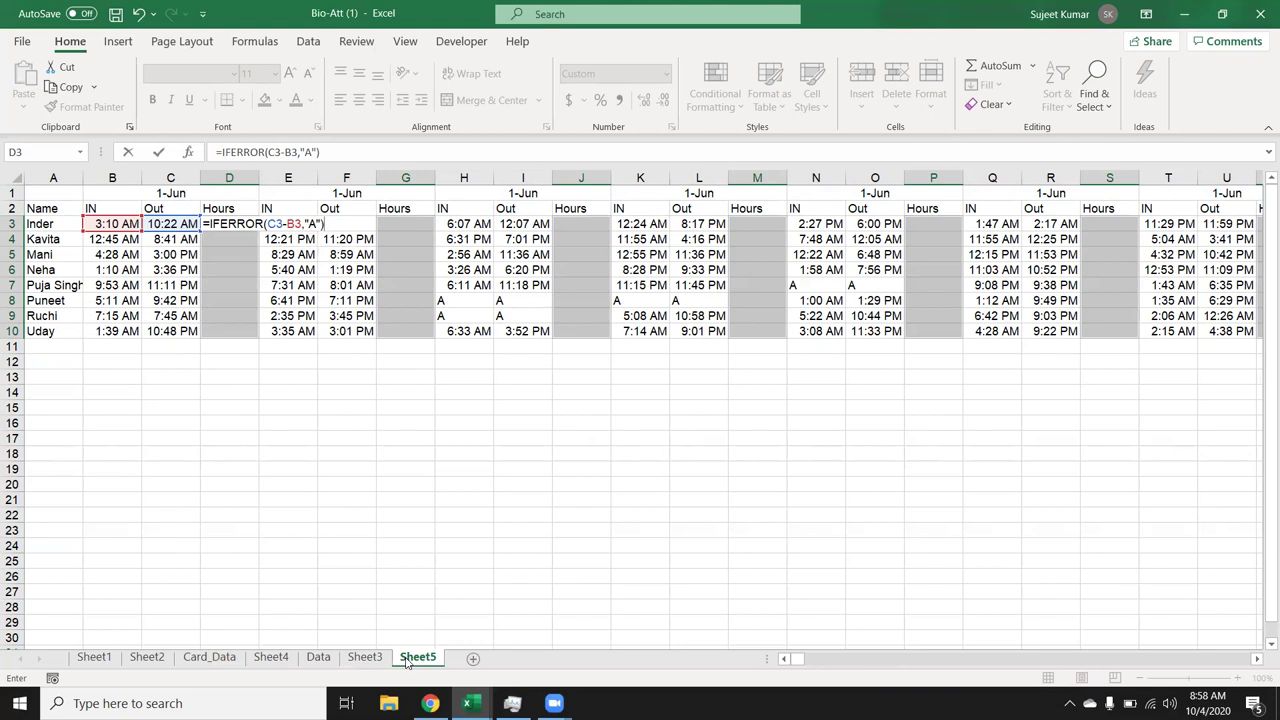
pyautogui.hotkey('ctrl', 'shift', 'Return')
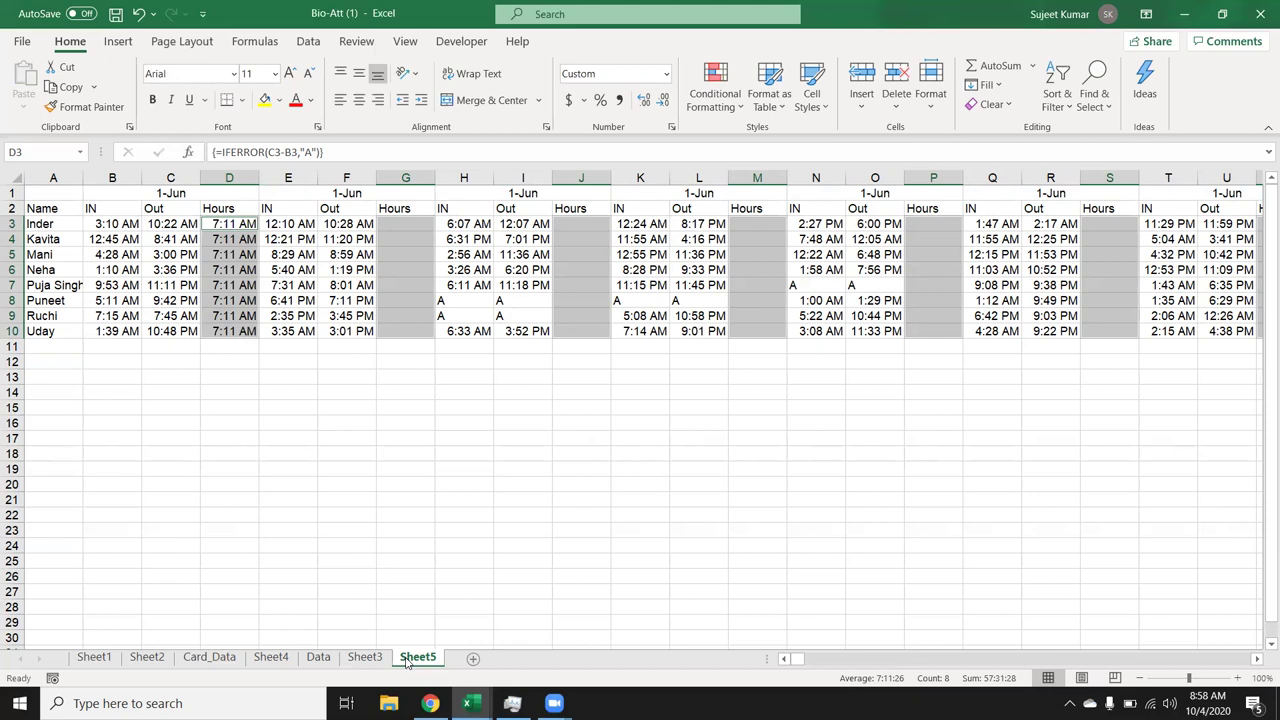
pyautogui.press('Delete')
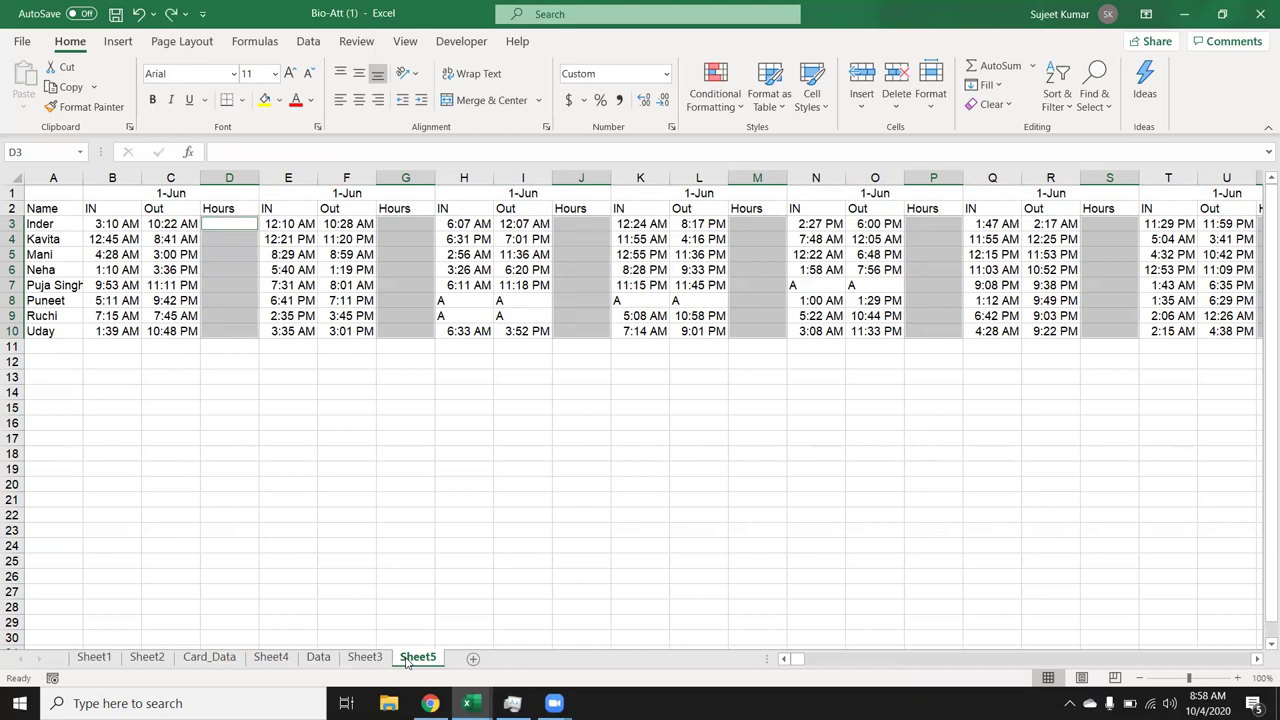
# Fill all Hours cells with =IFERROR(C3-B3,"A"), save the workbook, and minimize to the desktop.
pyautogui.write('=if')
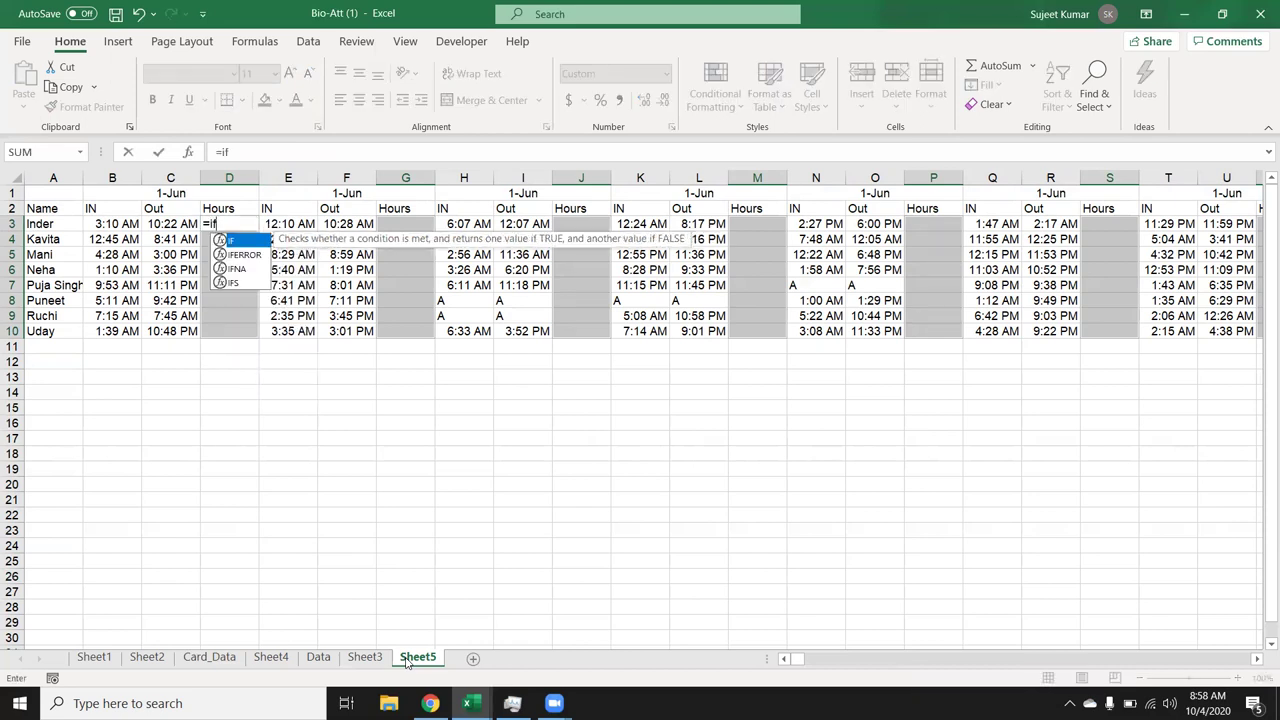
pyautogui.press('Down')
pyautogui.press('Tab')
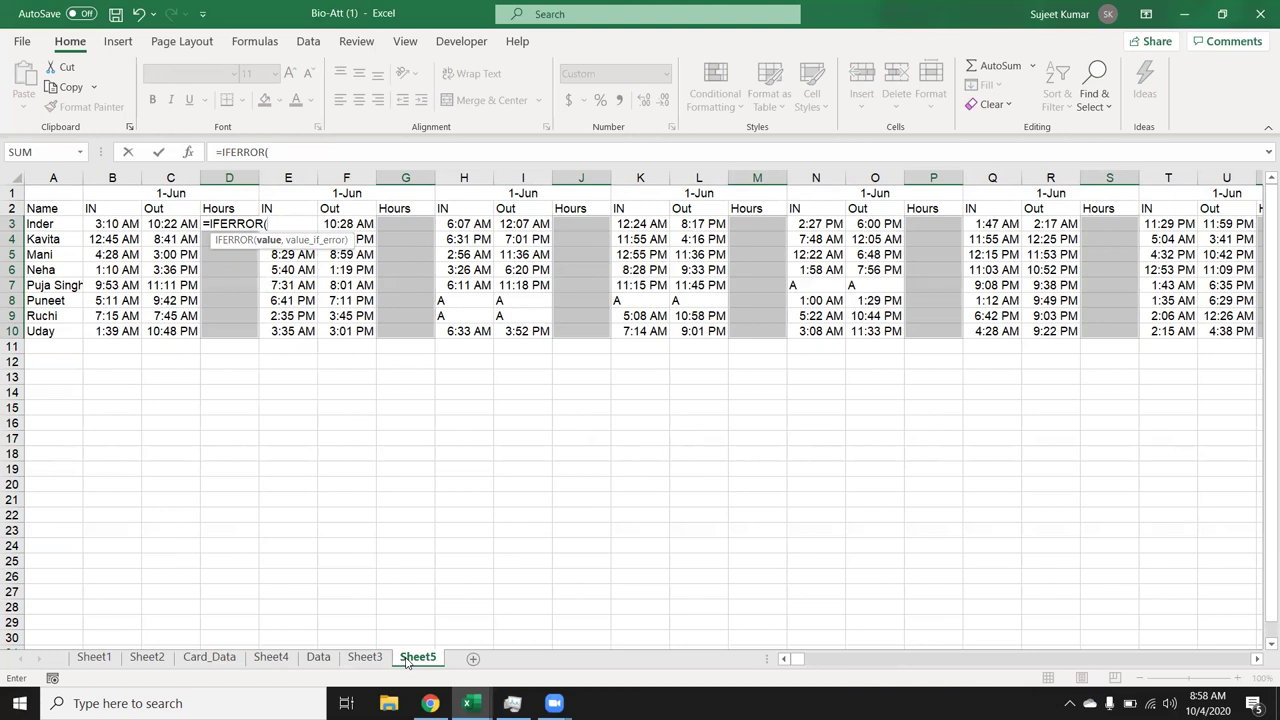
pyautogui.press('Left')
pyautogui.write('-')
pyautogui.press('Left')
pyautogui.press('Left')
pyautogui.write(',"A"')
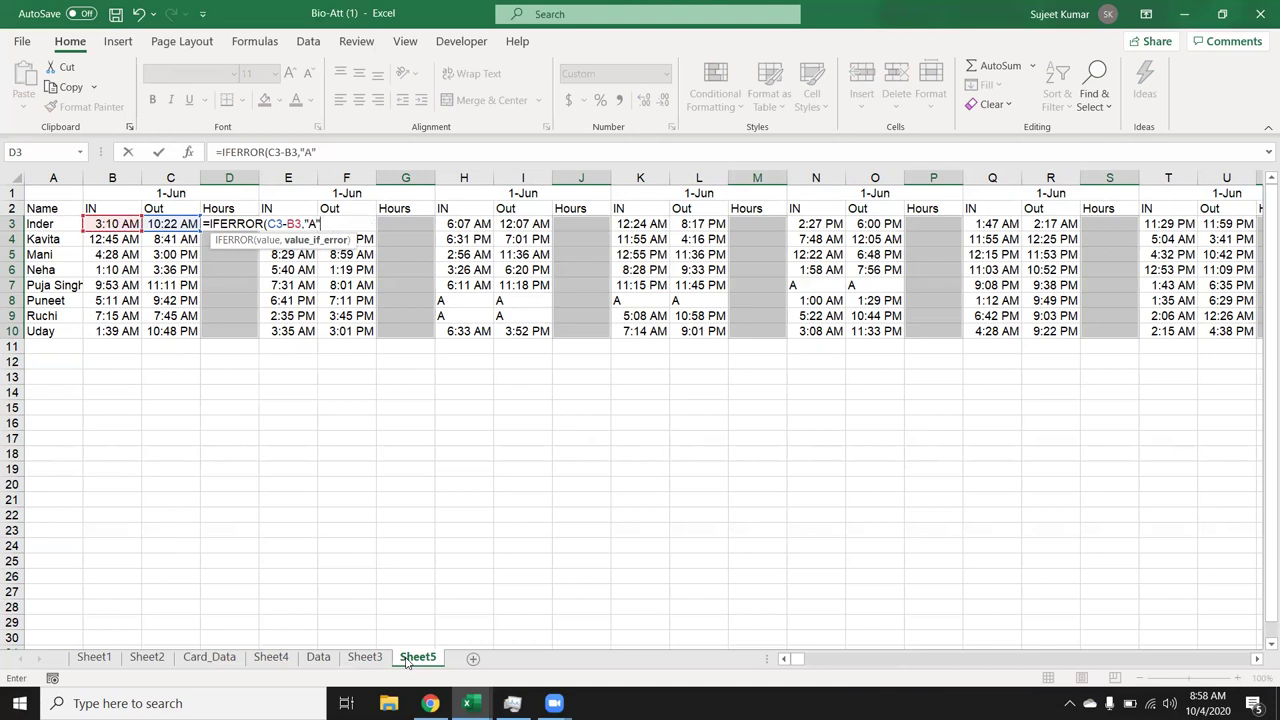
pyautogui.write('_')
pyautogui.press('BackSpace')
pyautogui.write(')')
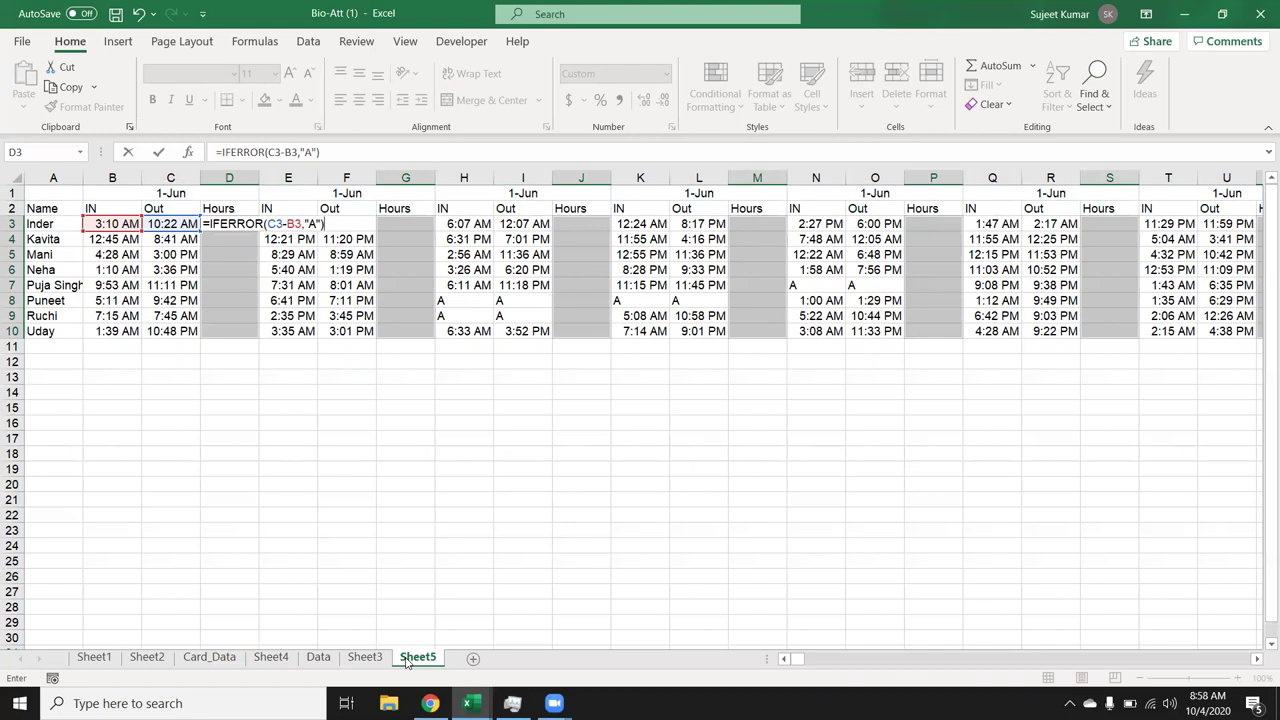
pyautogui.hotkey('ctrl', 'Return')
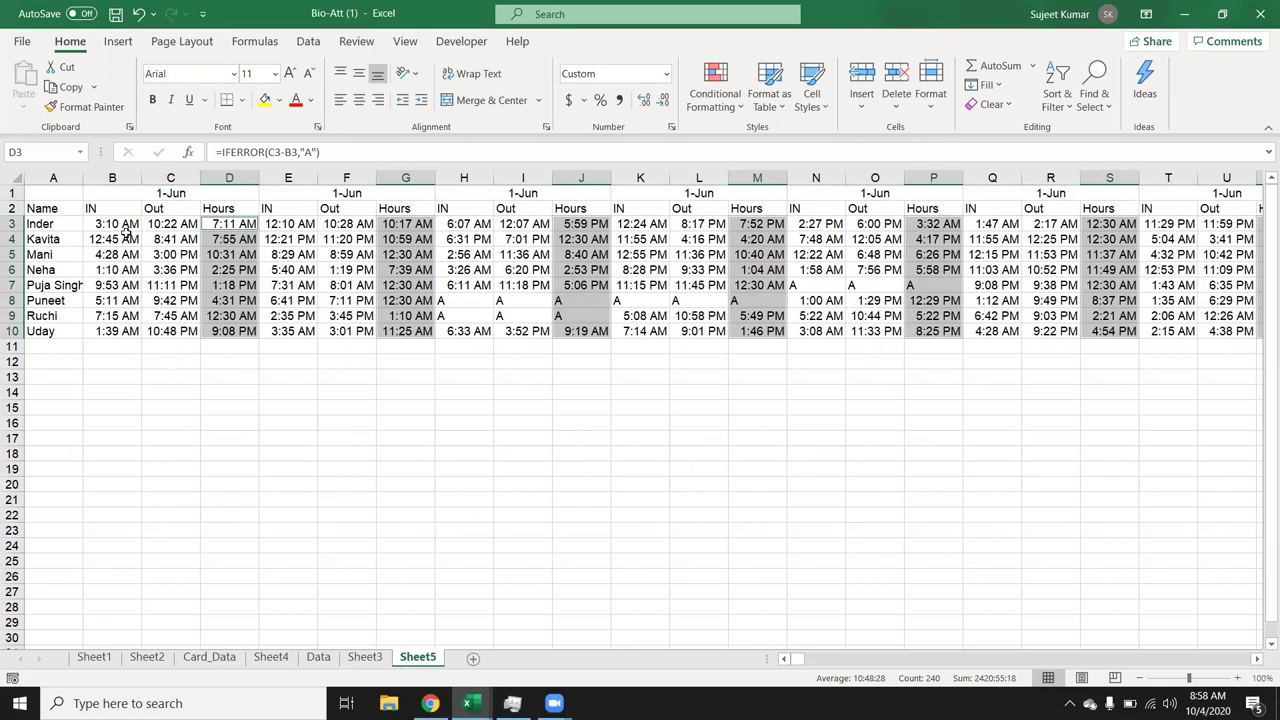
pyautogui.click(114, 15)
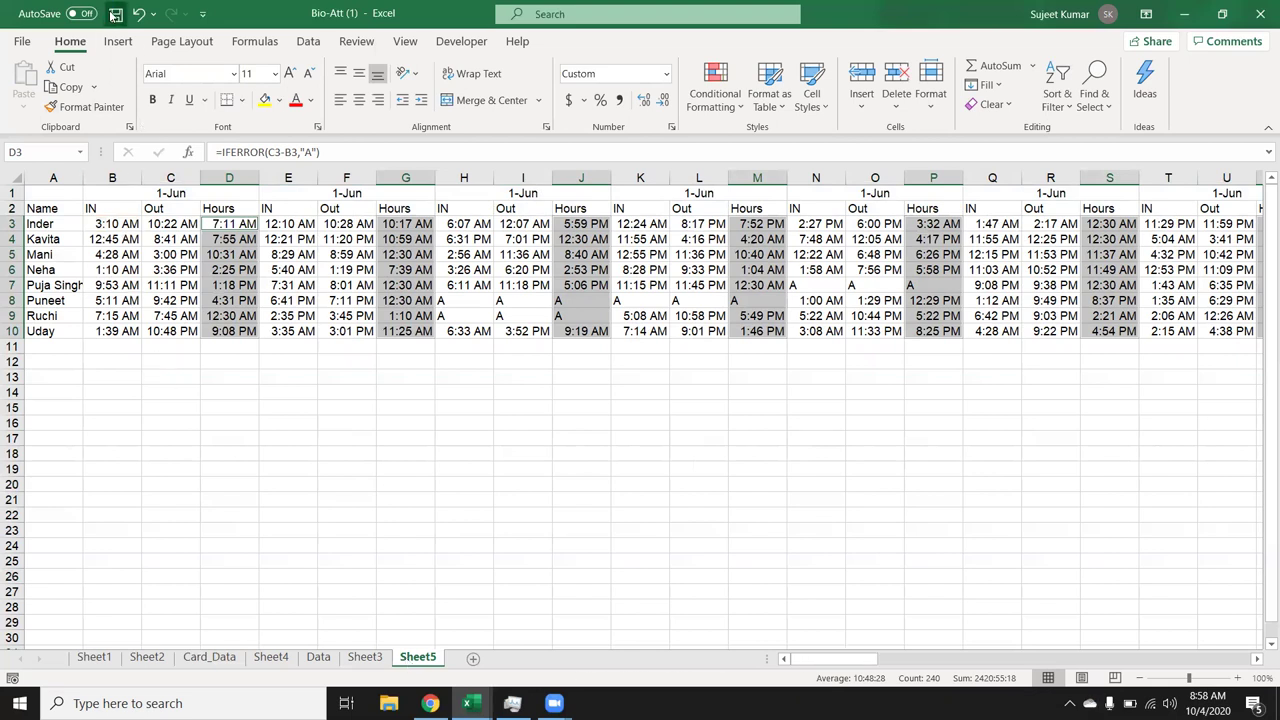
pyautogui.press('super+d')
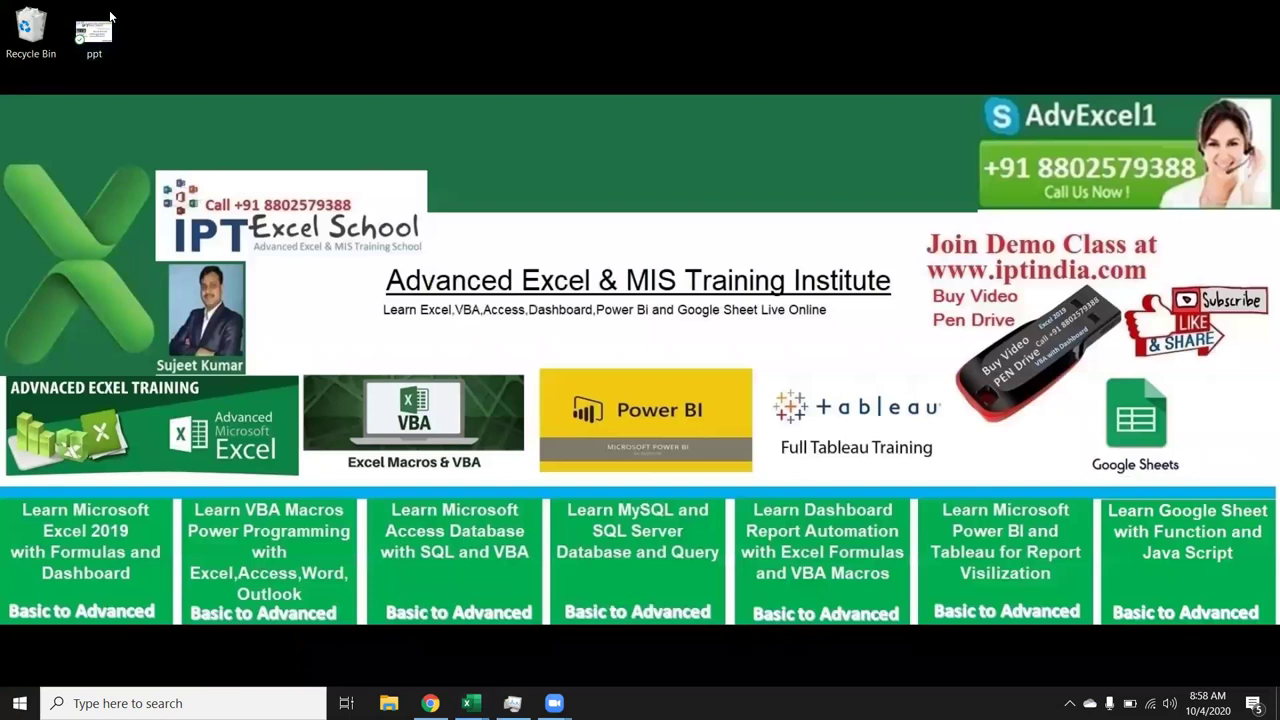